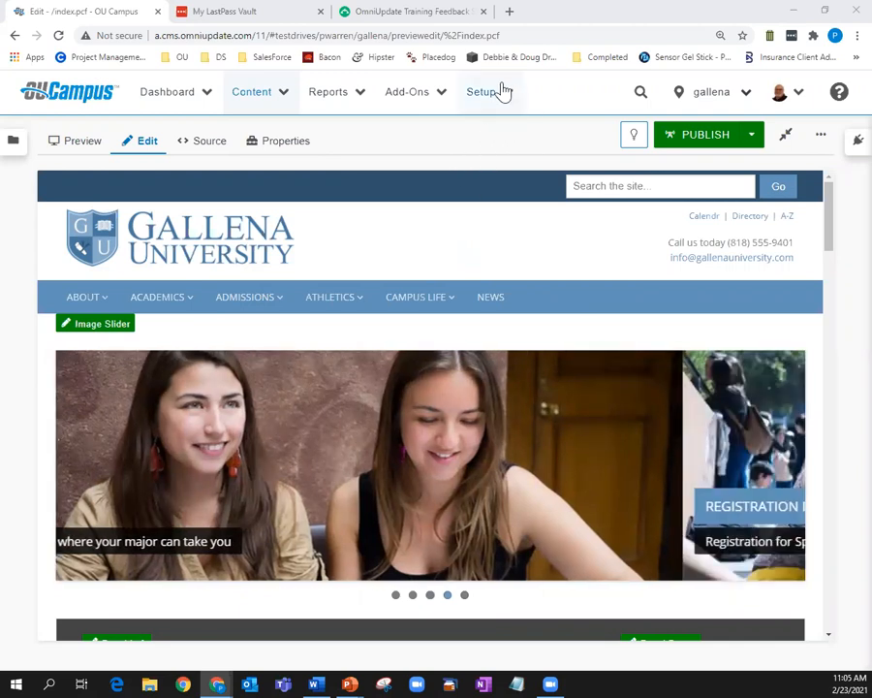
Open the gallena site's settings and enable Disable Image Alignment Menu among its WYSIWYG Editor options
{"action": "left_click", "coordinate": [500, 91]}
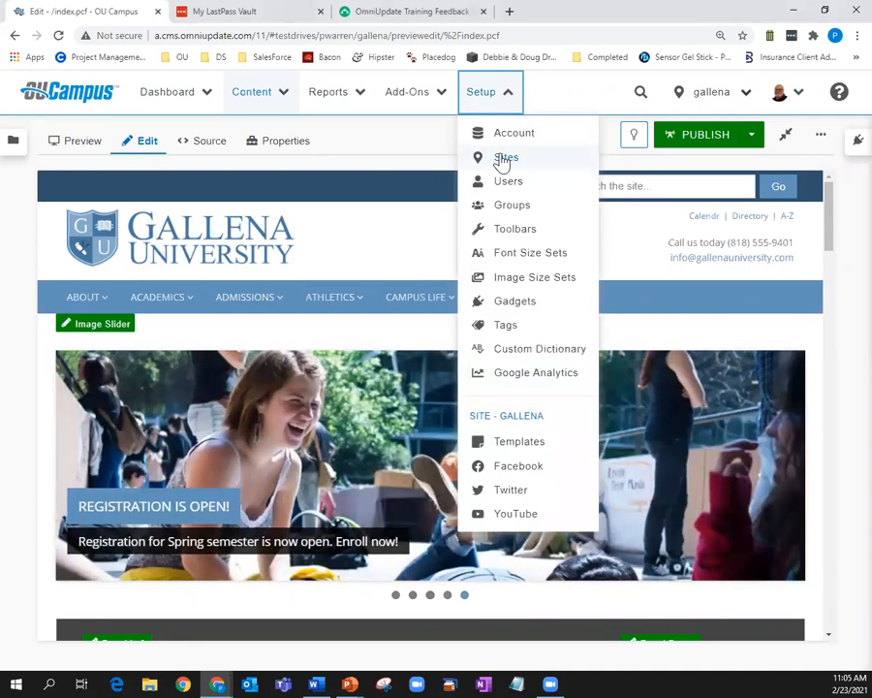
{"action": "left_click", "coordinate": [502, 160]}
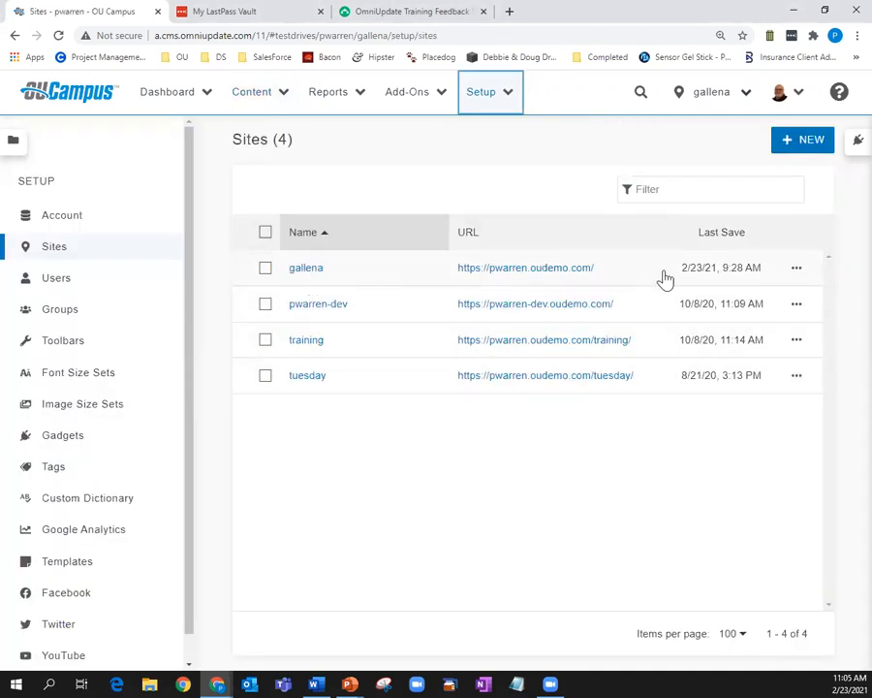
{"action": "left_click", "coordinate": [796, 269]}
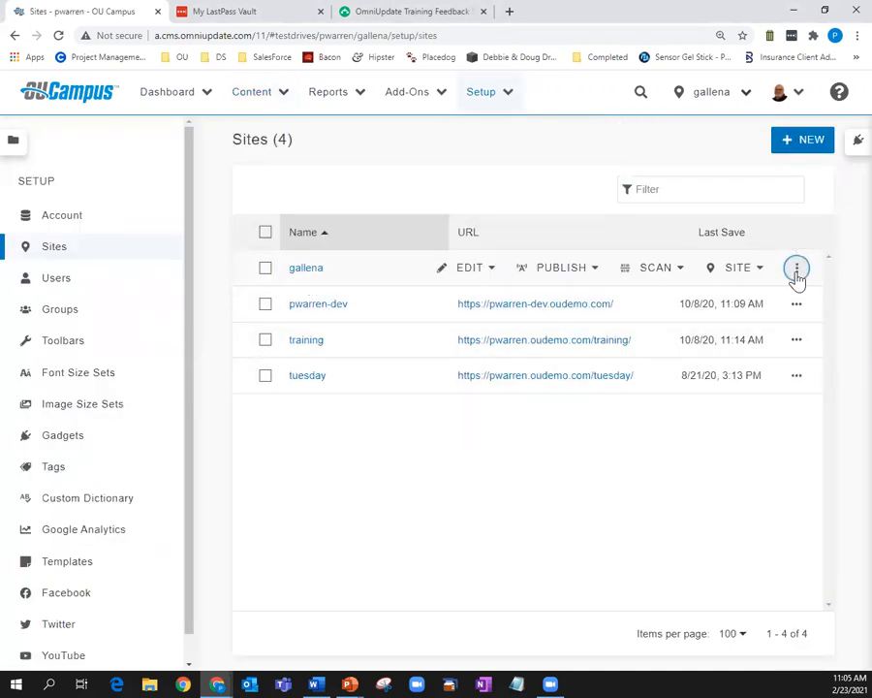
{"action": "left_click", "coordinate": [483, 271]}
{"action": "left_click", "coordinate": [472, 306]}
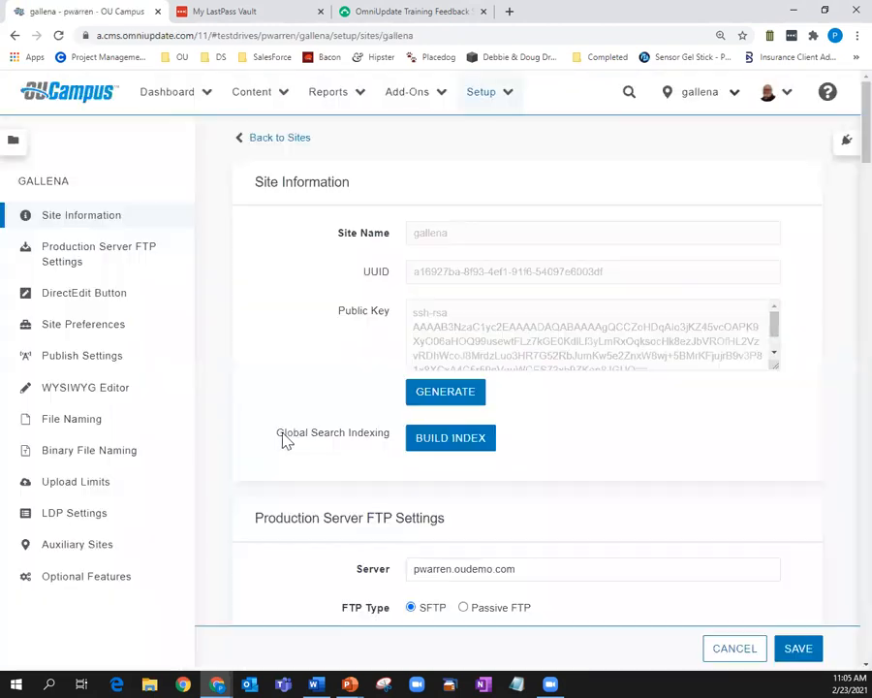
{"action": "left_click", "coordinate": [87, 387]}
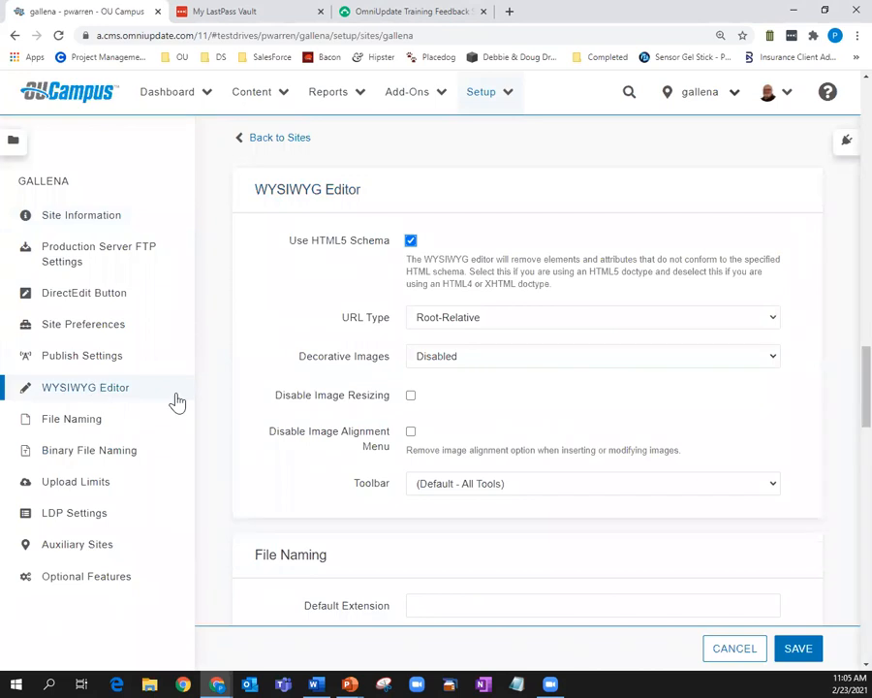
{"action": "scroll", "coordinate": [438, 402], "scroll_direction": "down", "scroll_amount": 3}
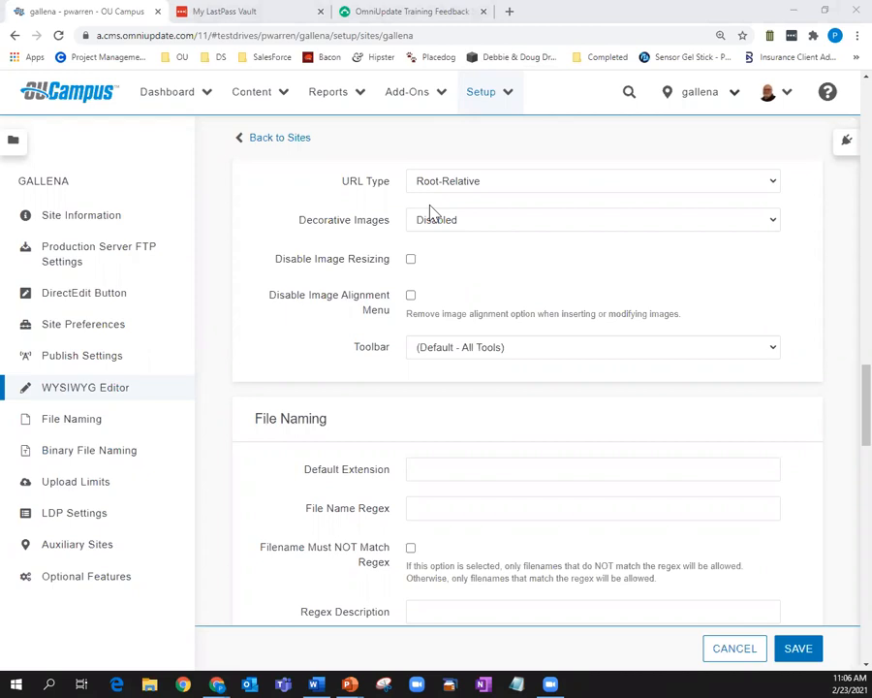
{"action": "left_click", "coordinate": [257, 98]}
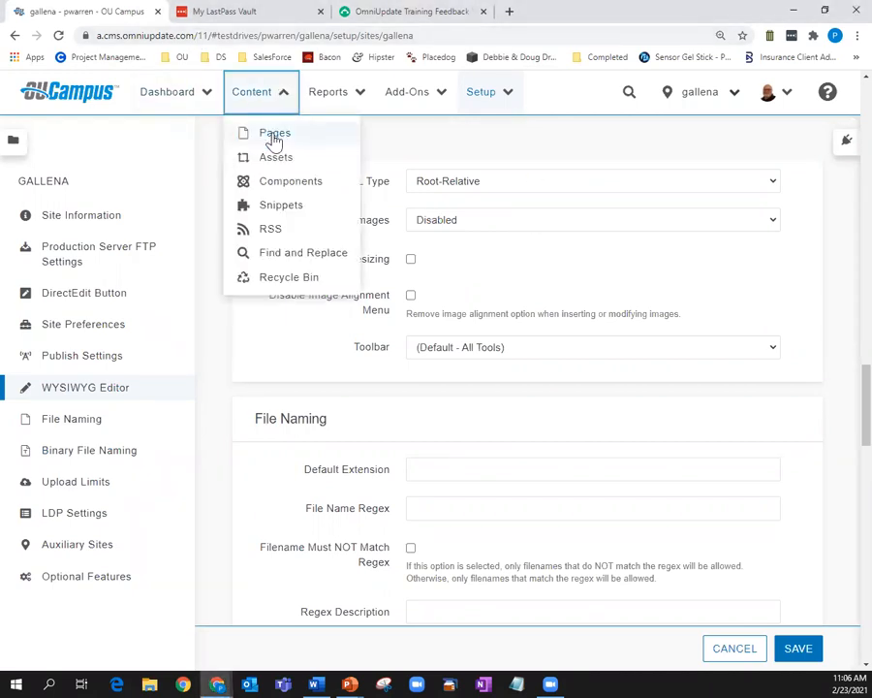
{"action": "left_click", "coordinate": [411, 297]}
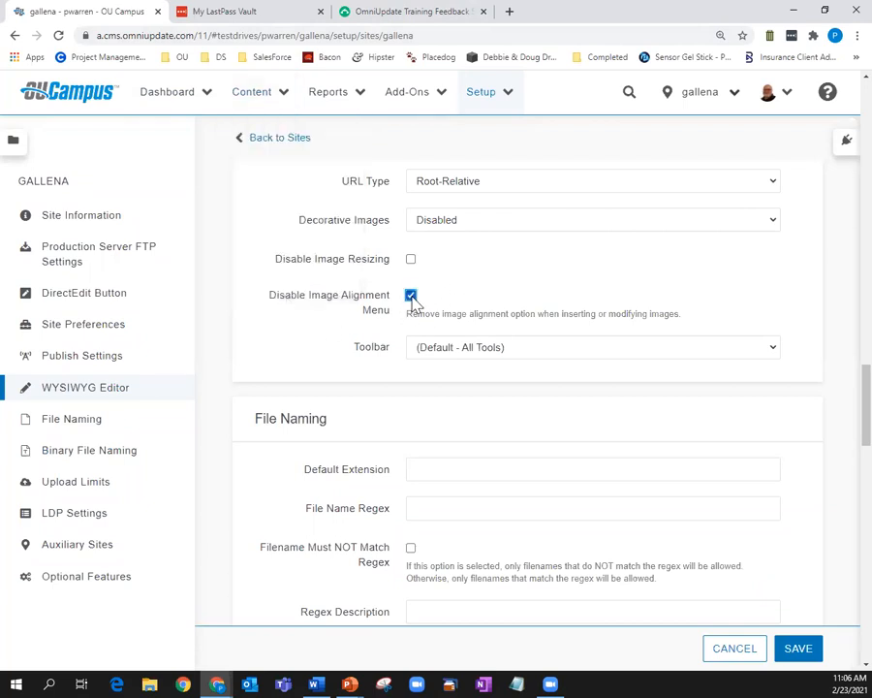
Open image-page-for-tt.pcf from the _training-tuesday-feb-2021 folder of the site's pages
{"action": "left_click", "coordinate": [259, 98]}
{"action": "left_click", "coordinate": [274, 137]}
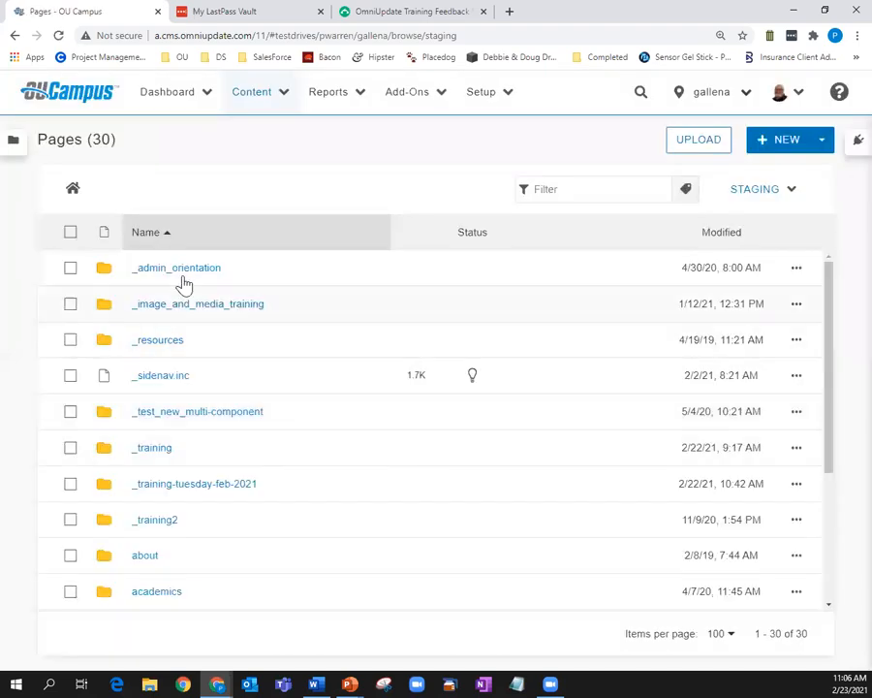
{"action": "left_click", "coordinate": [179, 487]}
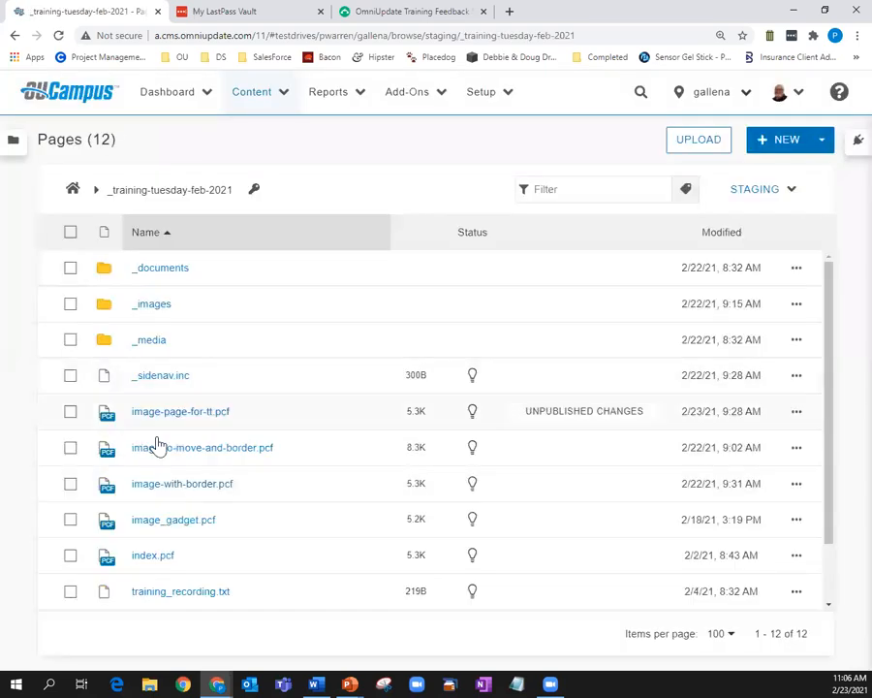
{"action": "left_click", "coordinate": [189, 415]}
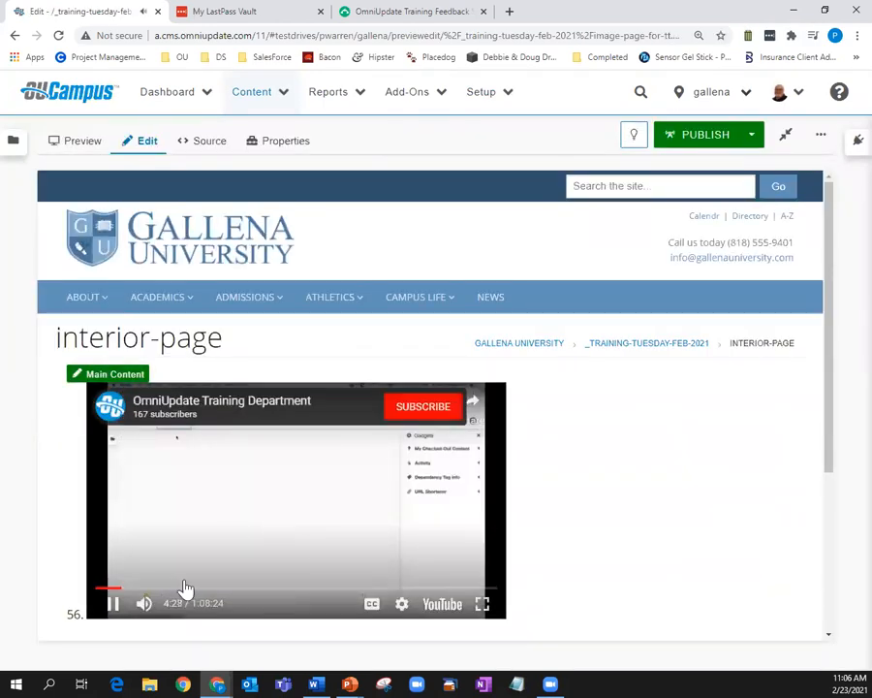
Stop the embedded video and delete it from the page's Main Content region
{"action": "left_click", "coordinate": [112, 601]}
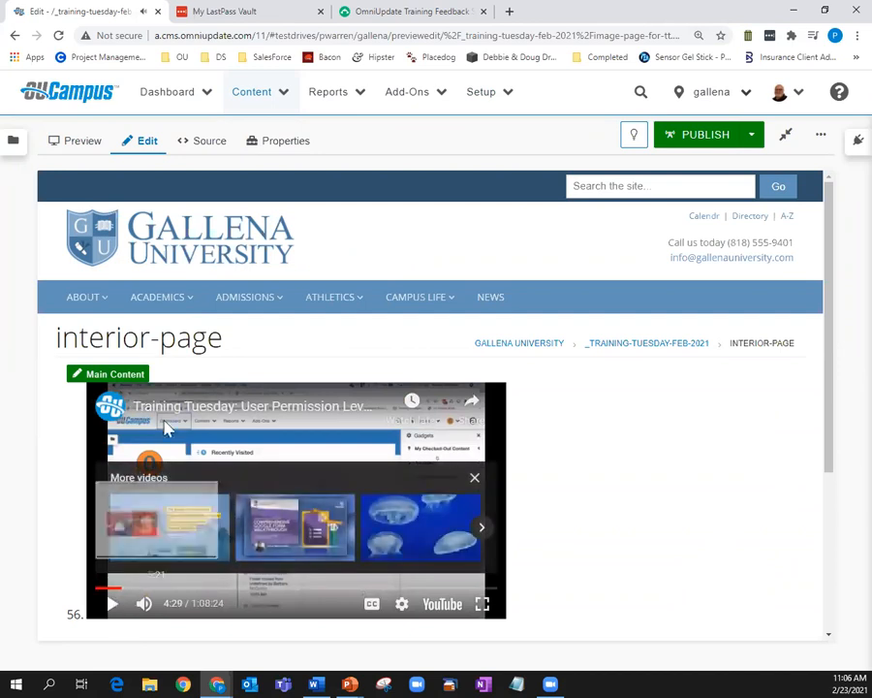
{"action": "left_click", "coordinate": [111, 374]}
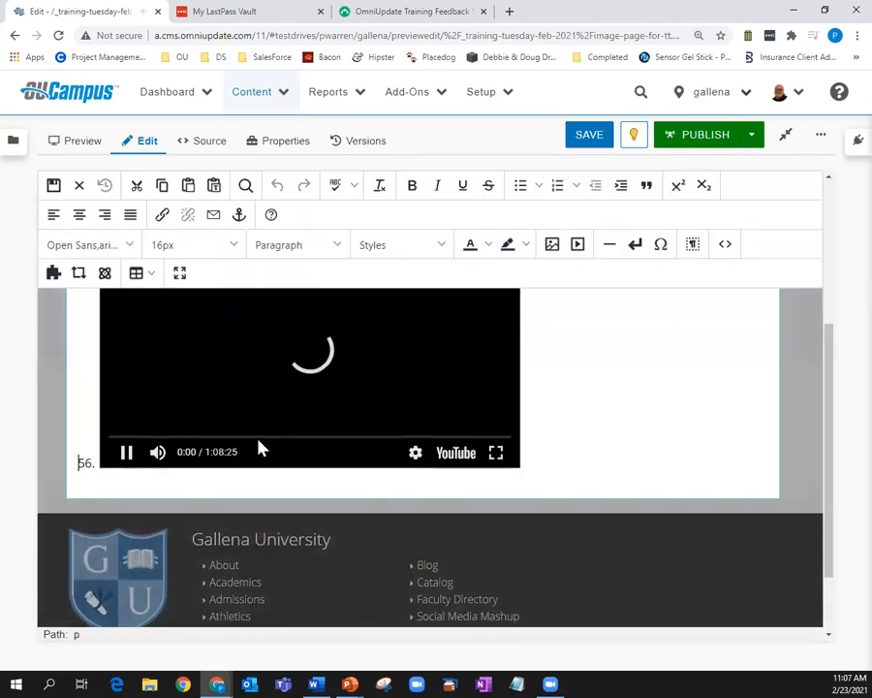
{"action": "left_click", "coordinate": [271, 427]}
{"action": "key", "text": "Delete"}
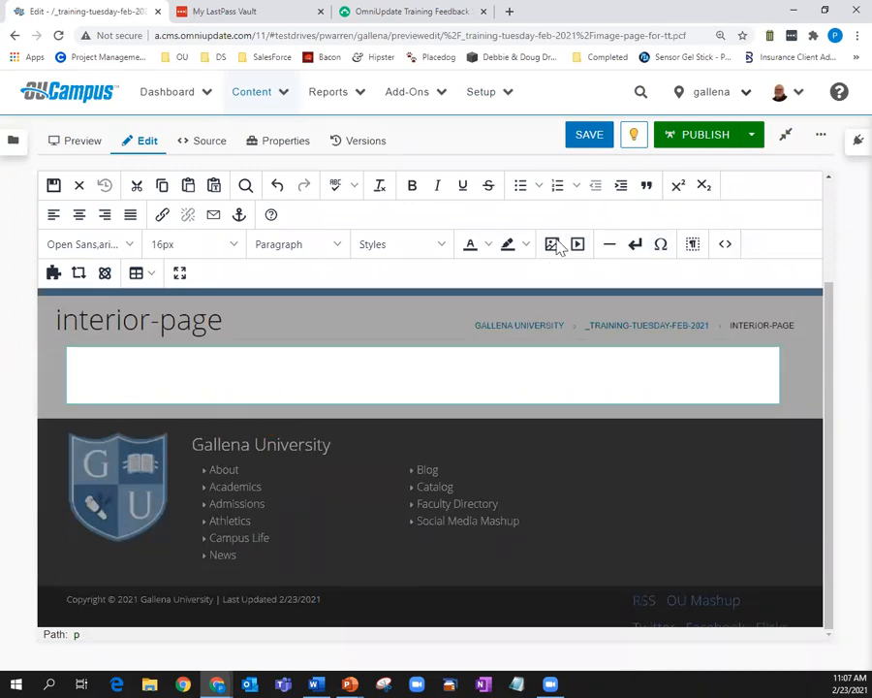
Start inserting an image with burgess_hall.png from the campus images folder as its source
{"action": "left_click", "coordinate": [553, 245]}
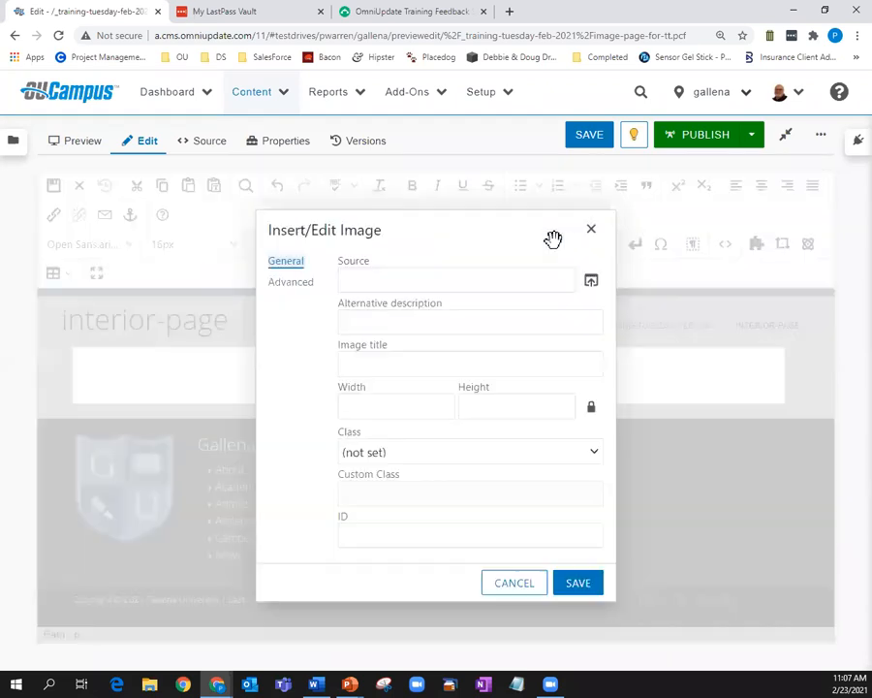
{"action": "left_click", "coordinate": [592, 282]}
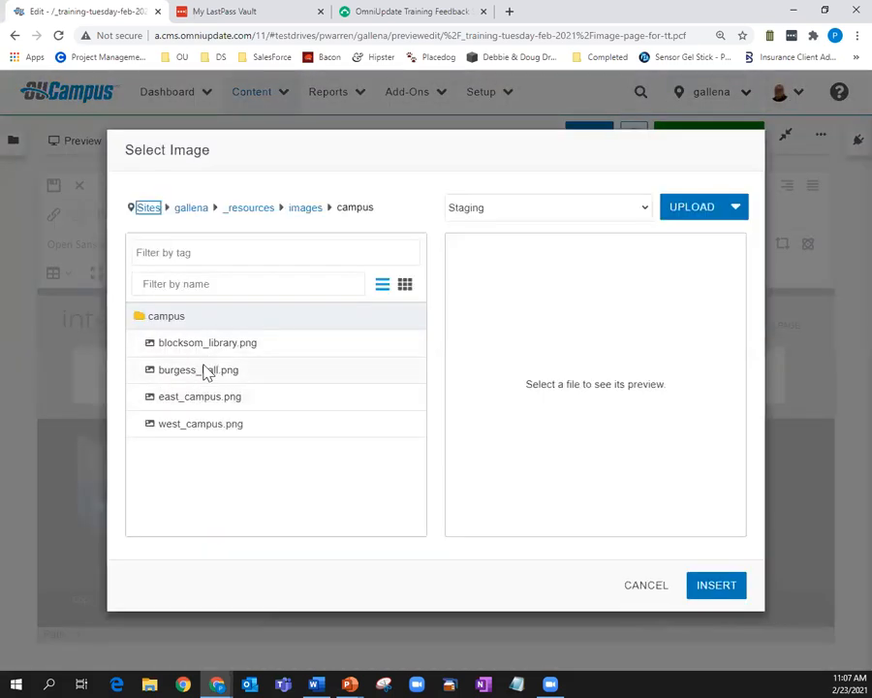
{"action": "left_click", "coordinate": [203, 370]}
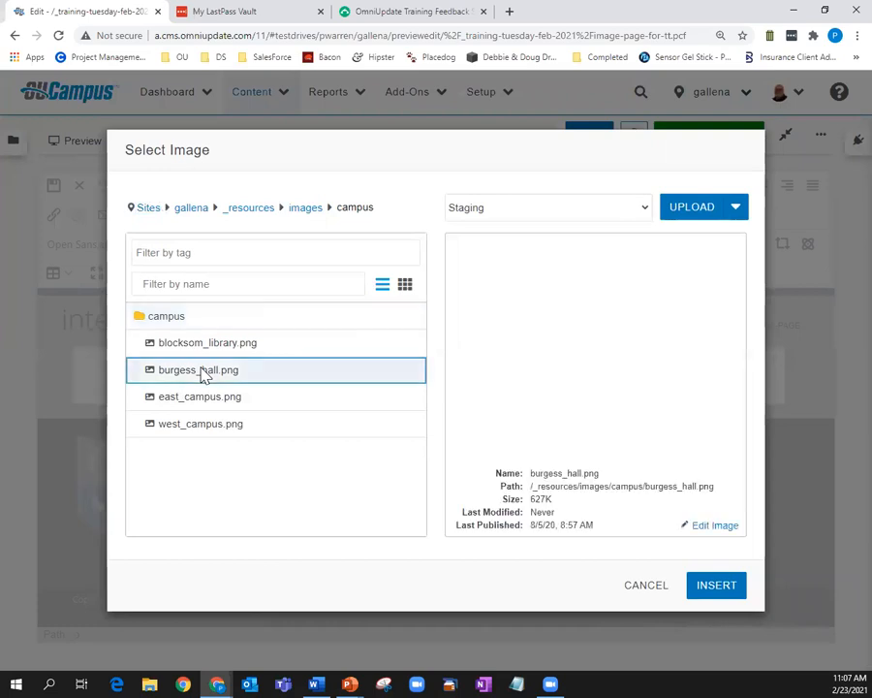
{"action": "left_click", "coordinate": [719, 585]}
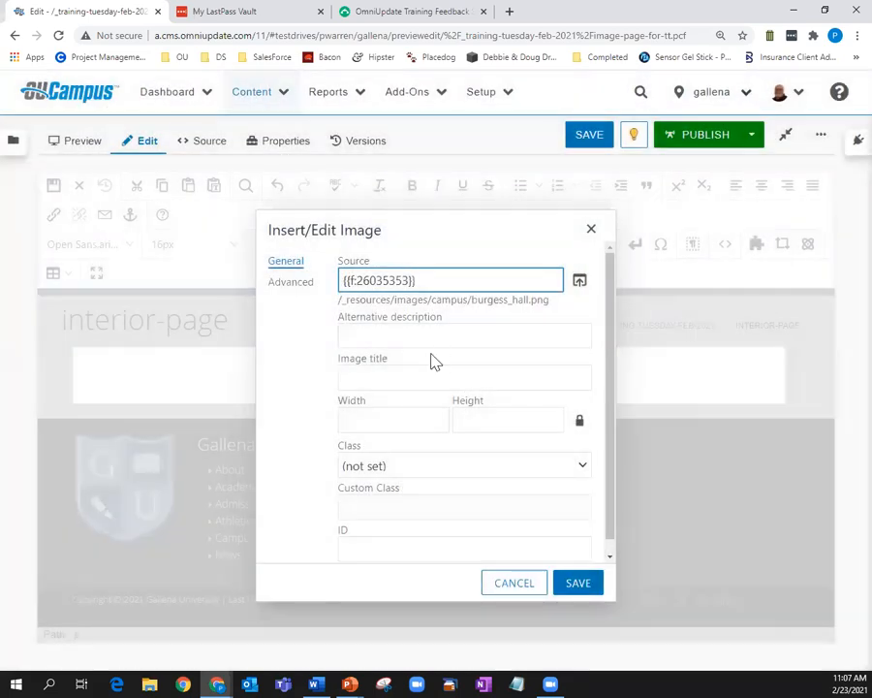
Examine the alignment choices in the image's advanced settings, and cancel the insertion
{"action": "left_click", "coordinate": [296, 284]}
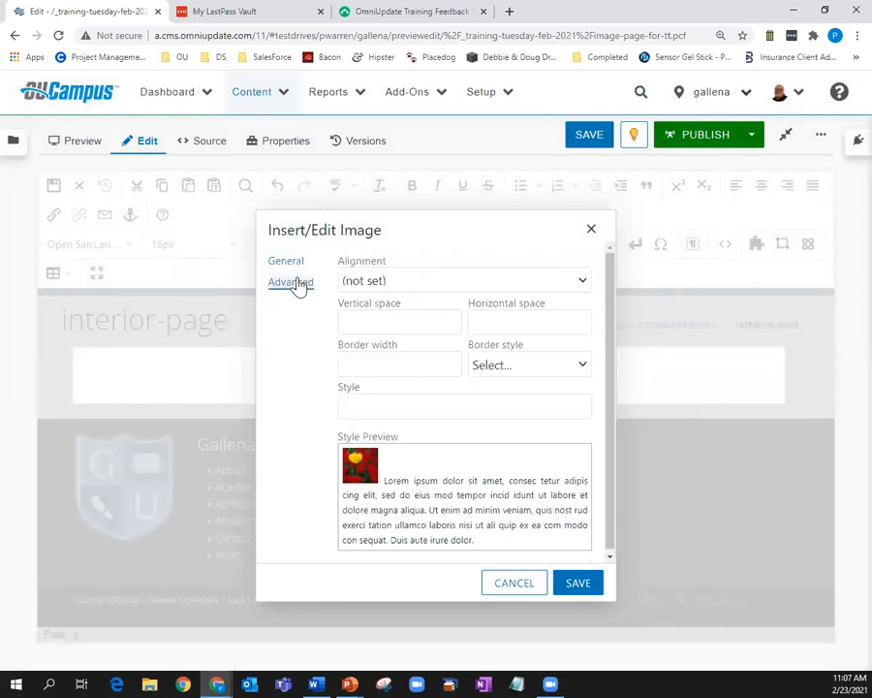
{"action": "left_click", "coordinate": [579, 287]}
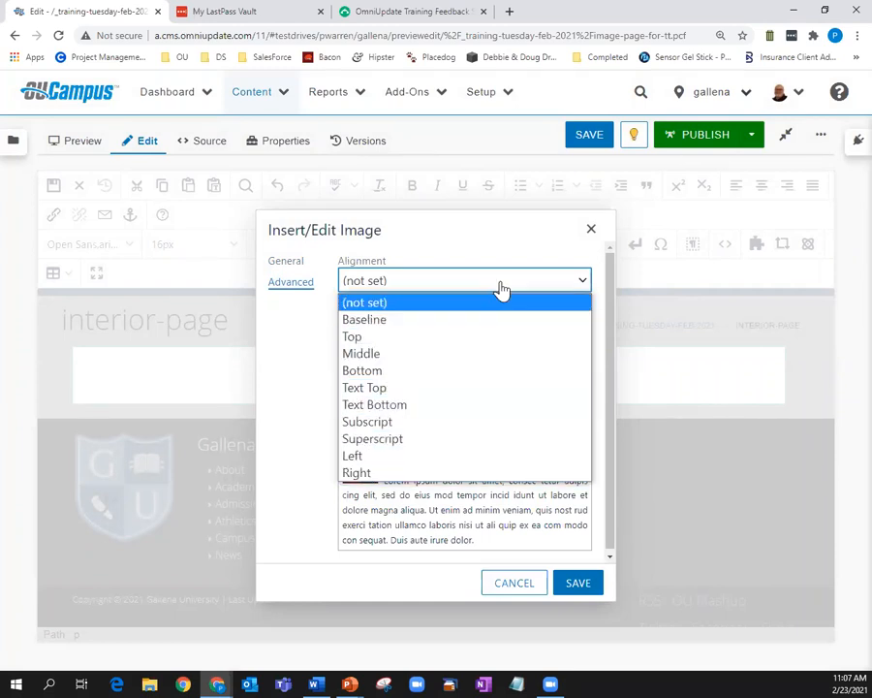
{"action": "left_click", "coordinate": [524, 586]}
{"action": "left_click", "coordinate": [523, 584]}
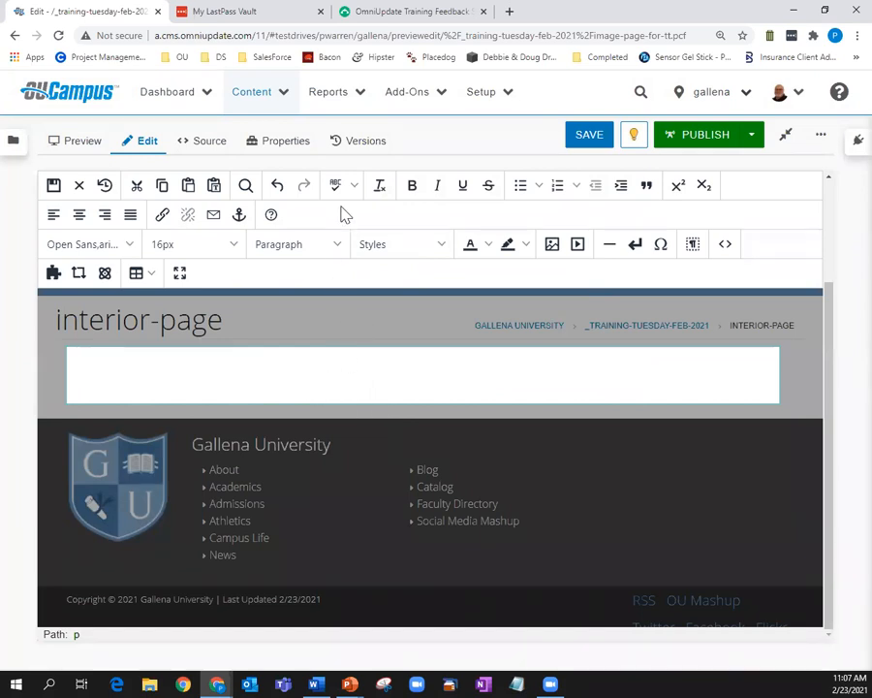
Save the edited Main Content of the page before leaving it
{"action": "left_click", "coordinate": [492, 94]}
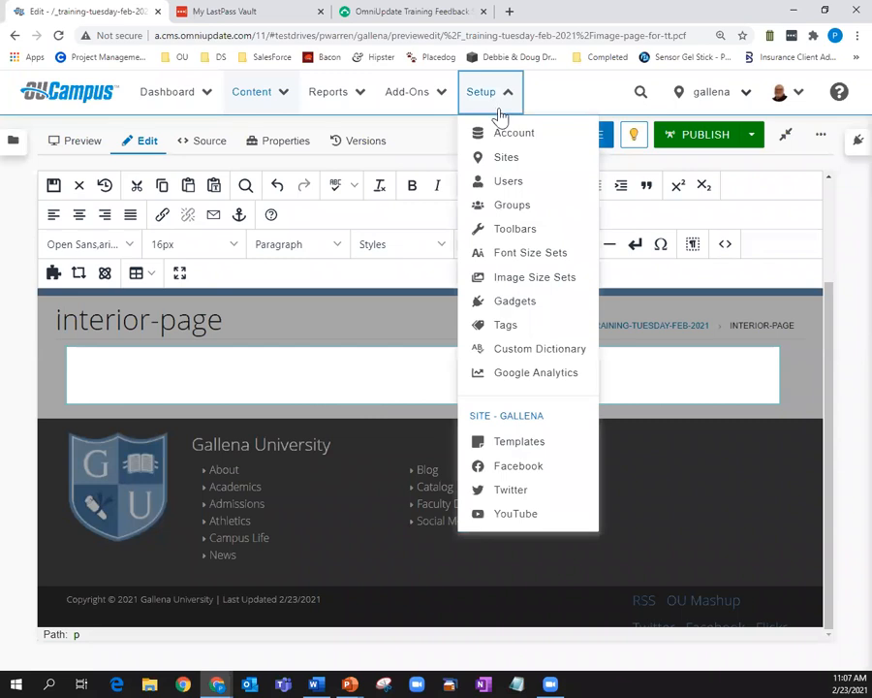
{"action": "left_click", "coordinate": [513, 139]}
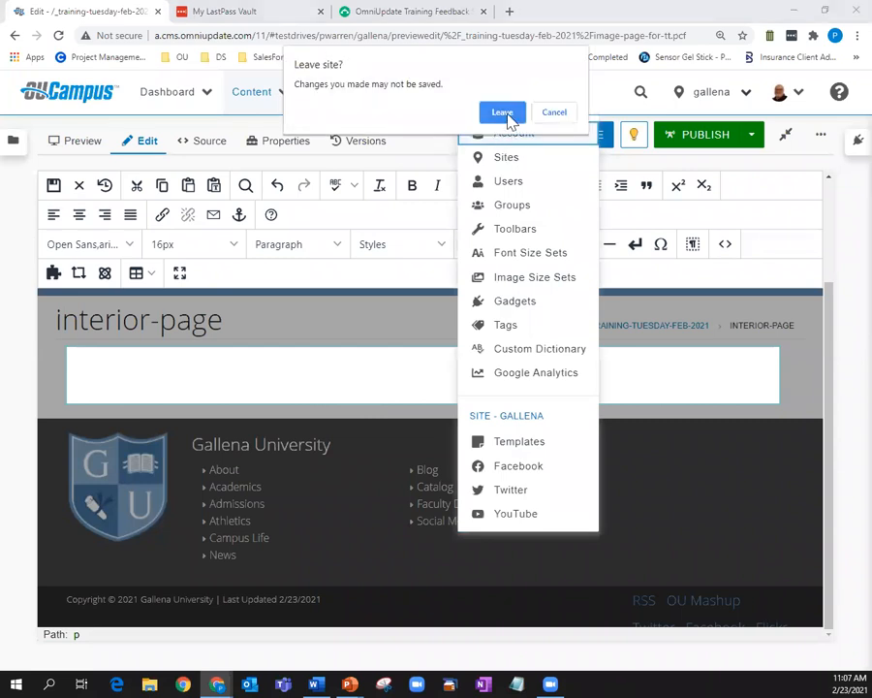
{"action": "left_click", "coordinate": [552, 114]}
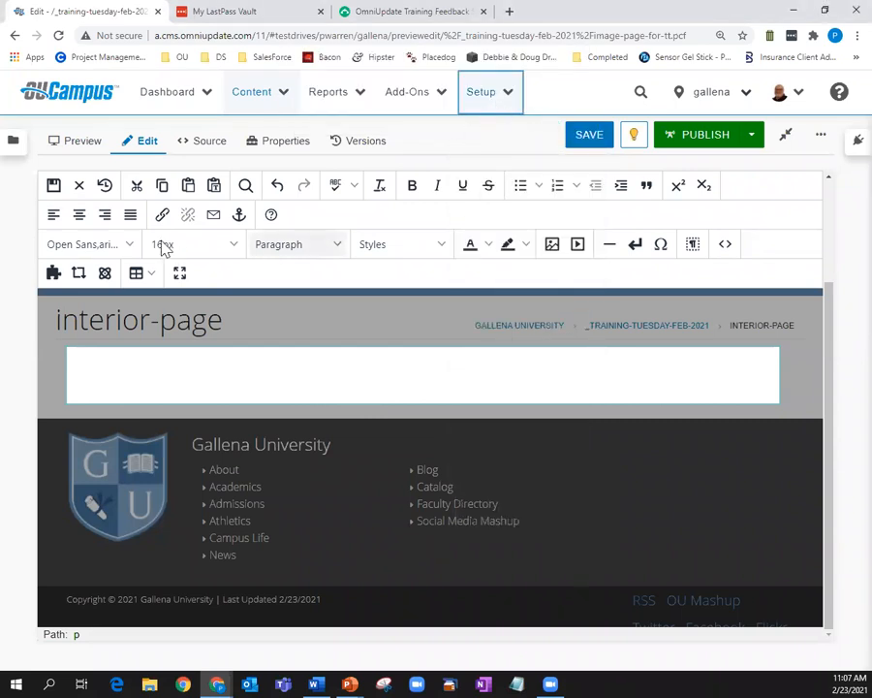
{"action": "left_click", "coordinate": [53, 186]}
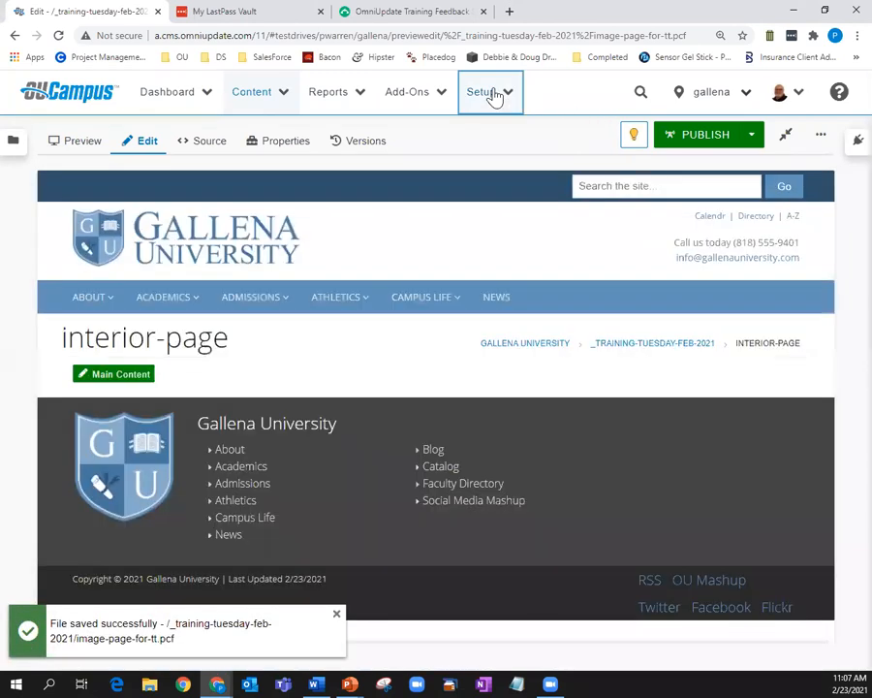
Open the gallena site's settings for editing from the list of sites
{"action": "left_click", "coordinate": [492, 94]}
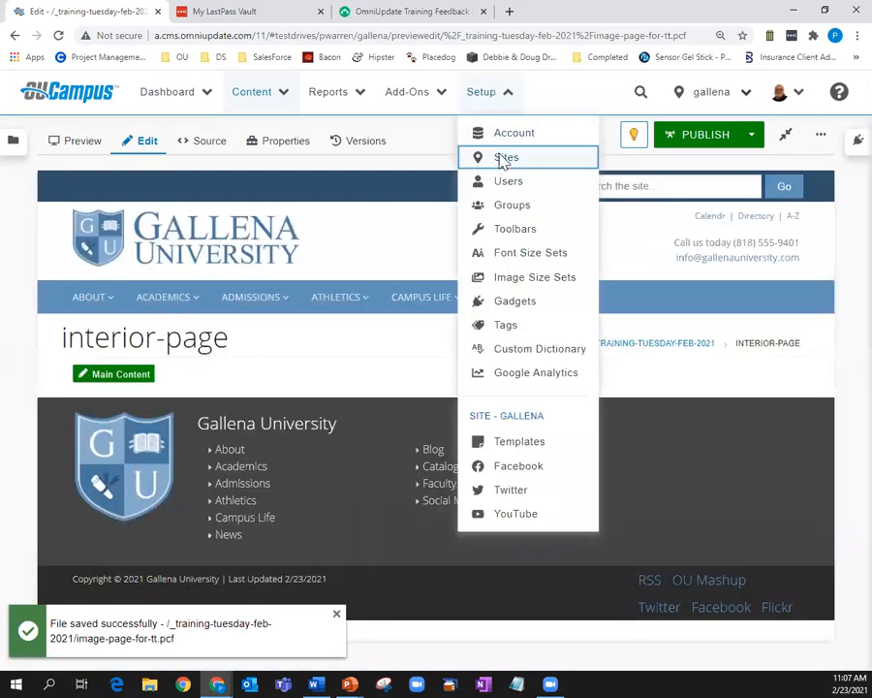
{"action": "left_click", "coordinate": [504, 159]}
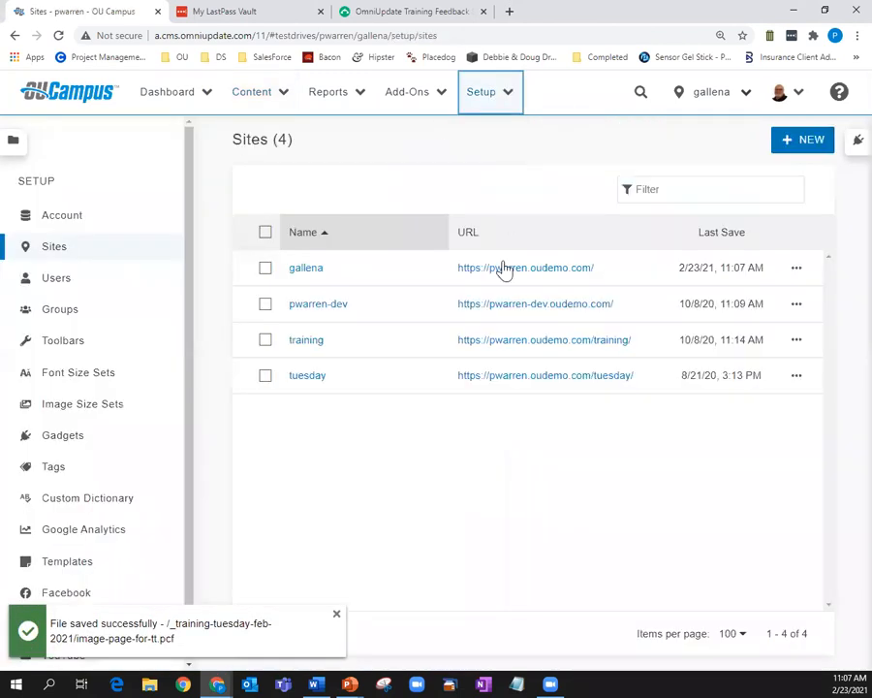
{"action": "left_click", "coordinate": [795, 269]}
{"action": "left_click", "coordinate": [459, 274]}
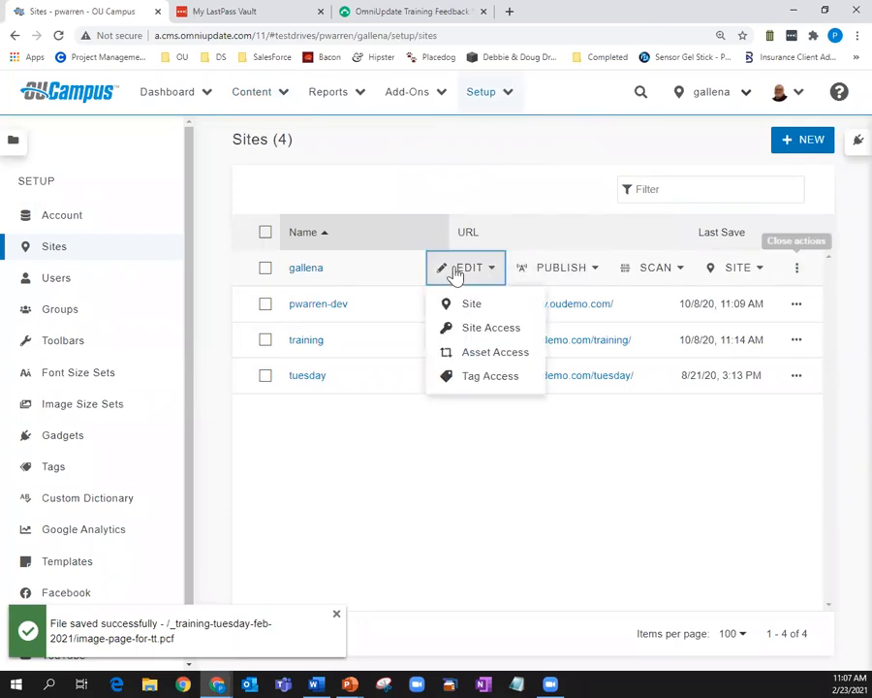
{"action": "left_click", "coordinate": [472, 307]}
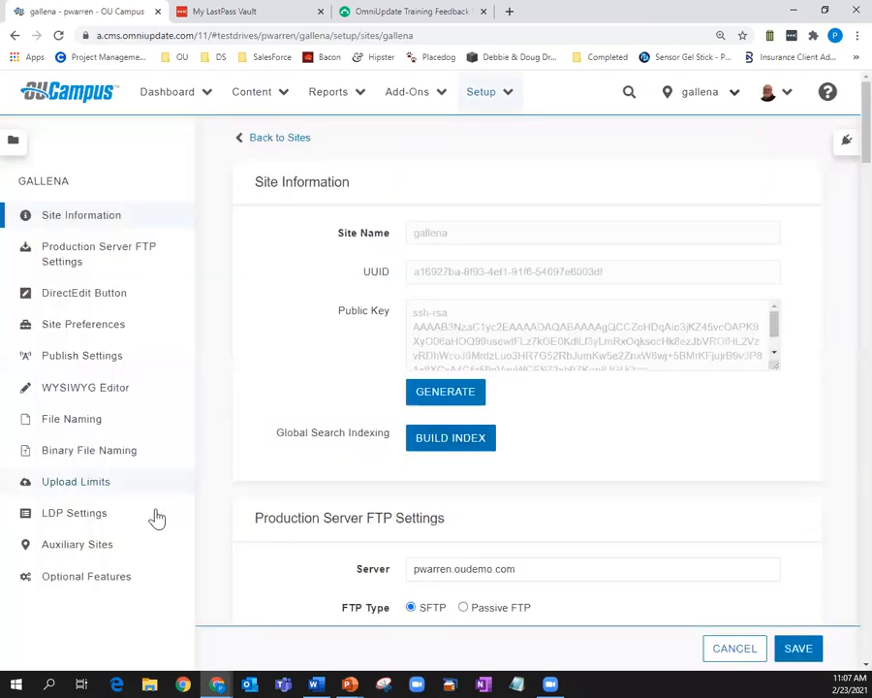
Enable Disable Image Alignment Menu in the WYSIWYG Editor settings, save the site and dismiss the notification
{"action": "left_click", "coordinate": [83, 389]}
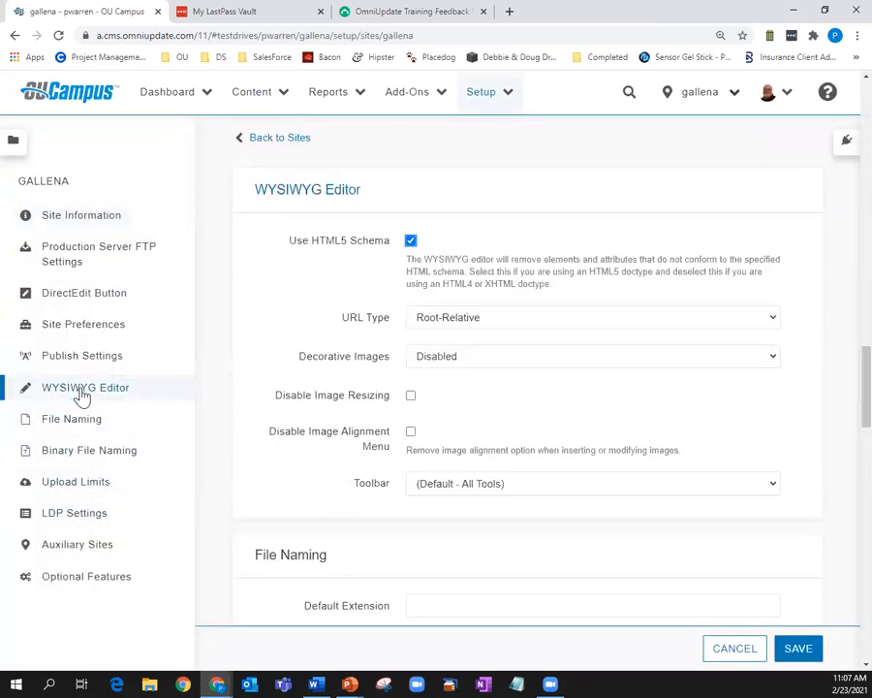
{"action": "left_click", "coordinate": [410, 432]}
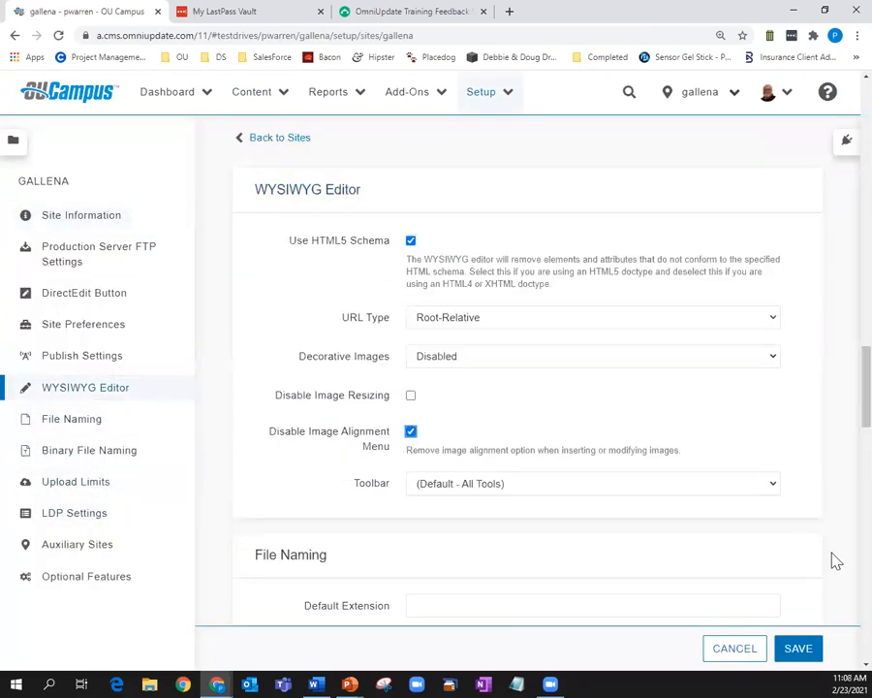
{"action": "left_click", "coordinate": [798, 648]}
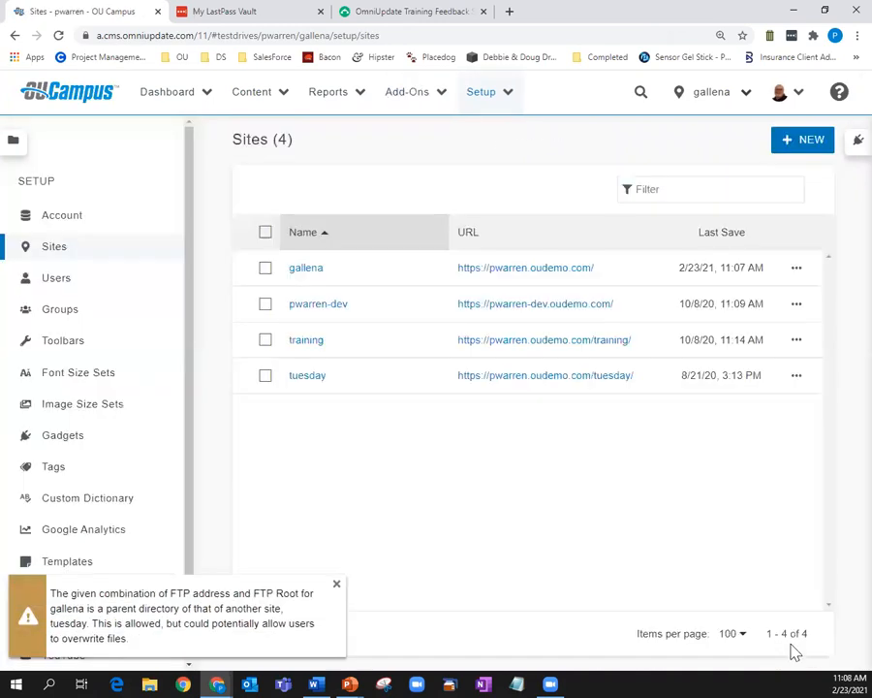
{"action": "left_click", "coordinate": [336, 589]}
Open image-page-for-tt.pcf from the _training-tuesday-feb-2021 folder and start editing its Main Content
{"action": "left_click", "coordinate": [275, 91]}
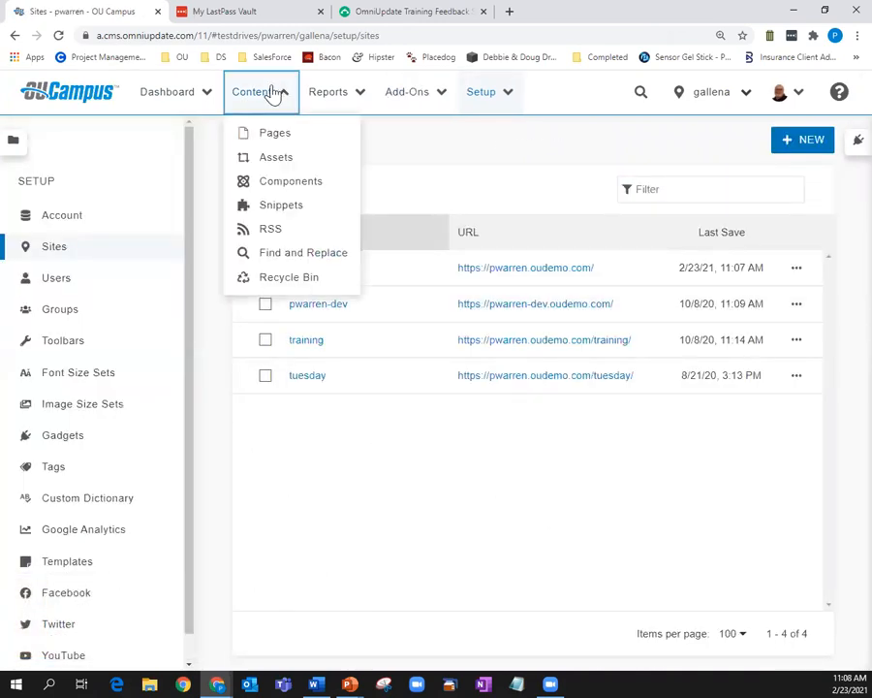
{"action": "left_click", "coordinate": [275, 141]}
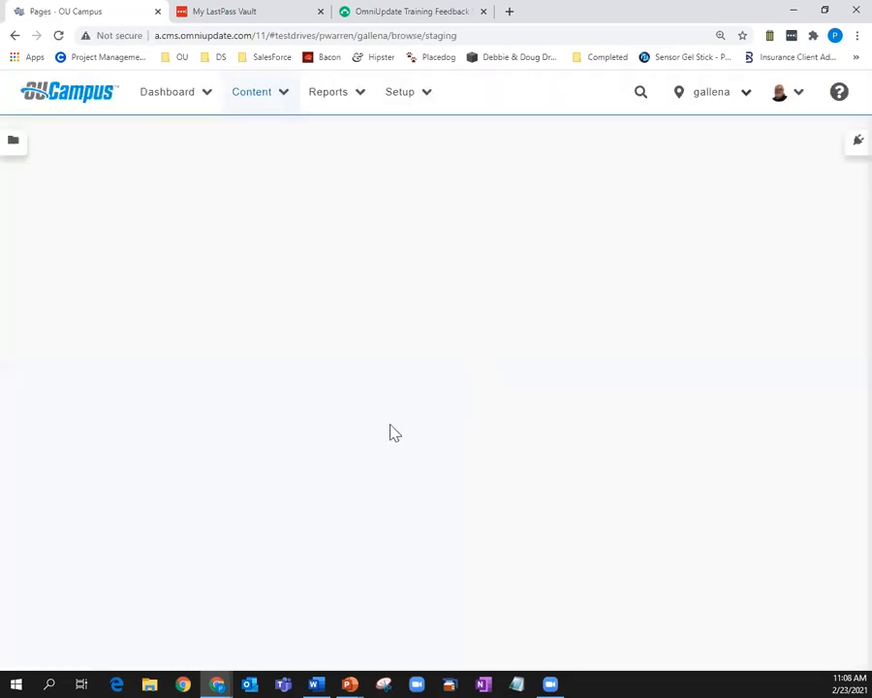
{"action": "left_click", "coordinate": [187, 485]}
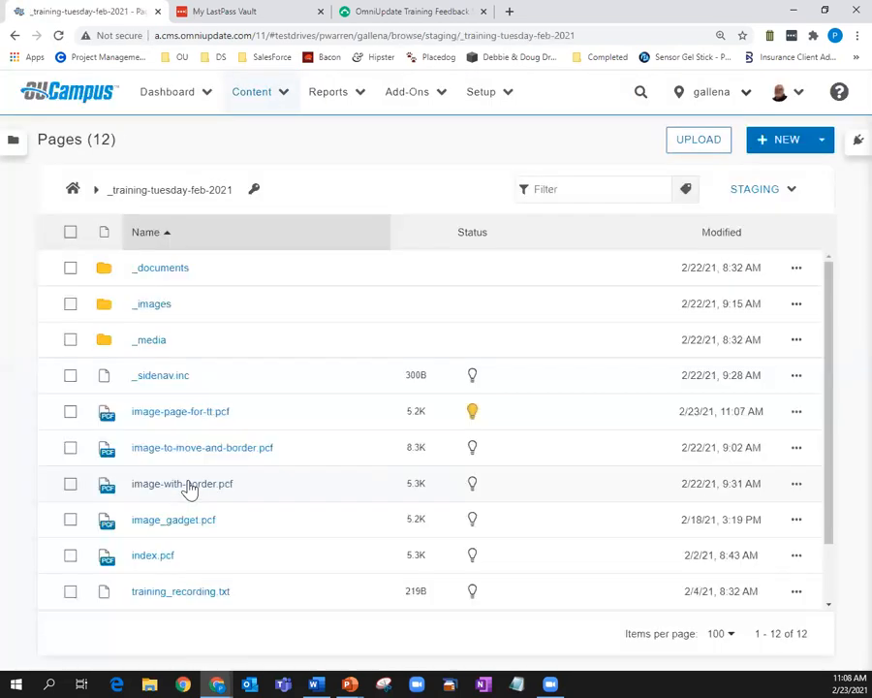
{"action": "left_click", "coordinate": [209, 413]}
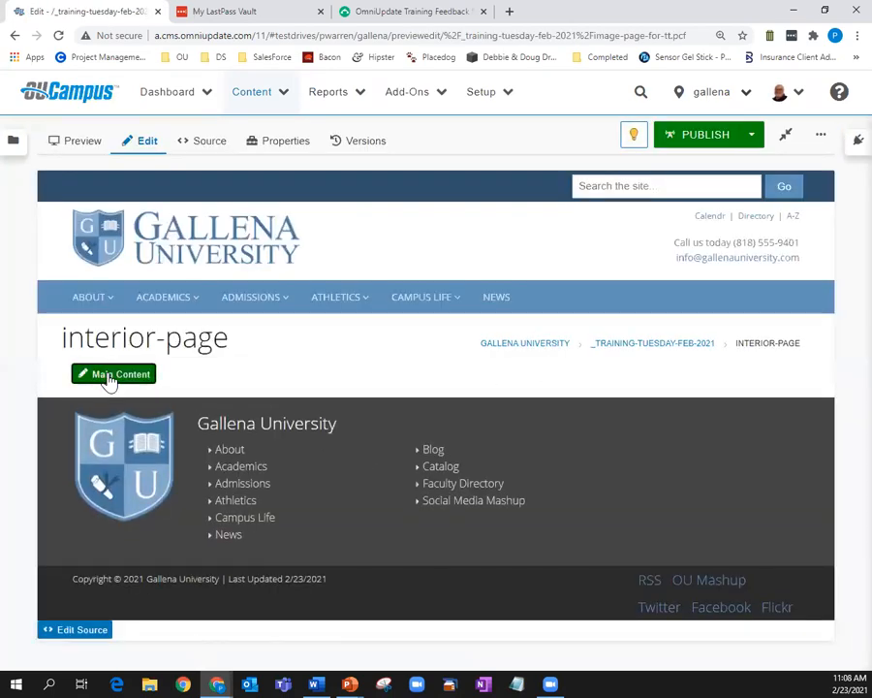
{"action": "left_click", "coordinate": [111, 376]}
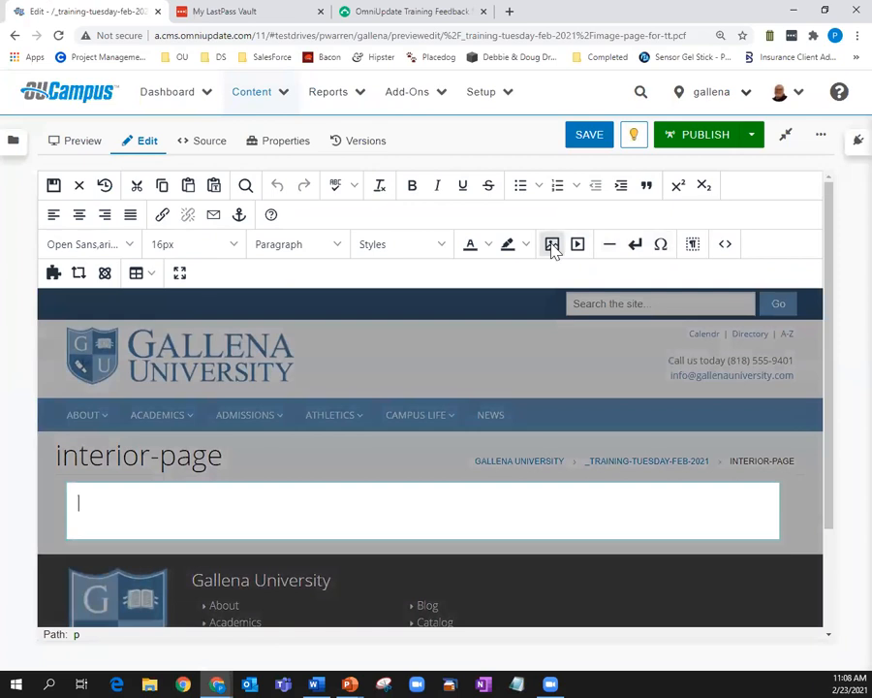
Start inserting an image and choose /_resources/images/campus/burgess_hall.png as its source
{"action": "left_click", "coordinate": [553, 245]}
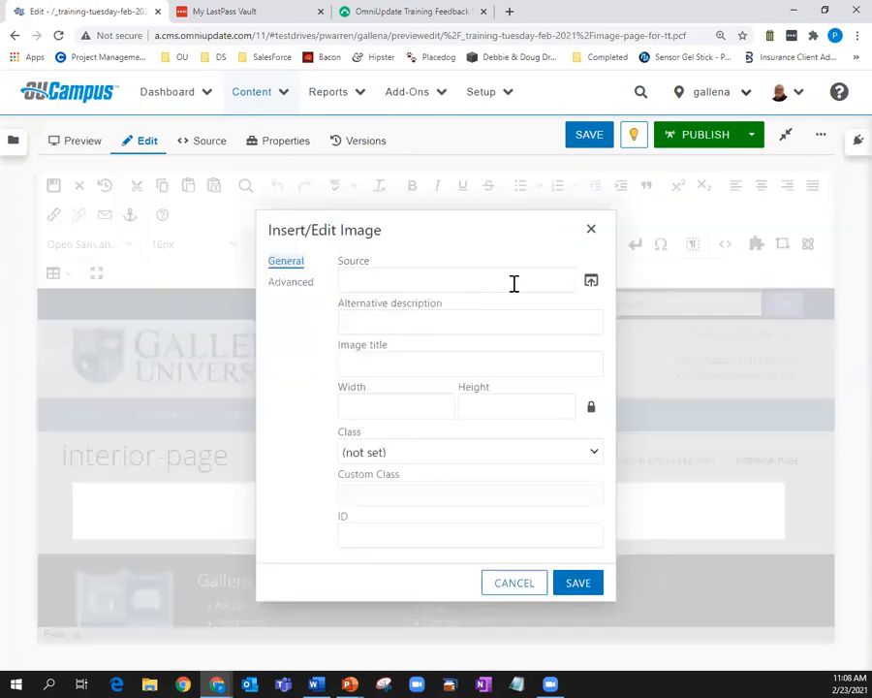
{"action": "left_click", "coordinate": [591, 283]}
{"action": "left_click", "coordinate": [219, 370]}
{"action": "left_click", "coordinate": [718, 586]}
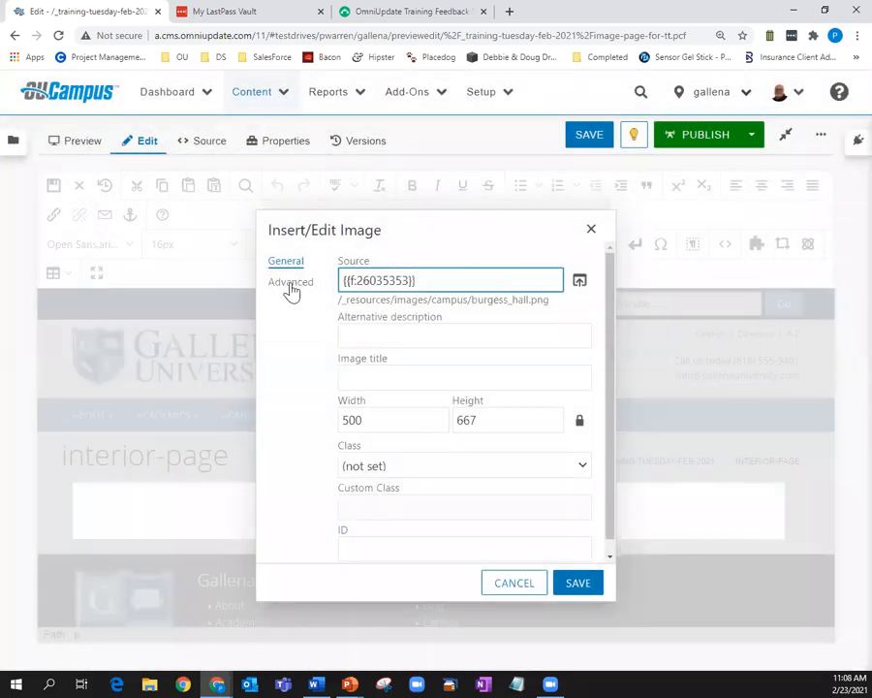
Check the image's advanced alignment setting, then enter the alternative description Burgess Hall and insert the image
{"action": "left_click", "coordinate": [290, 282]}
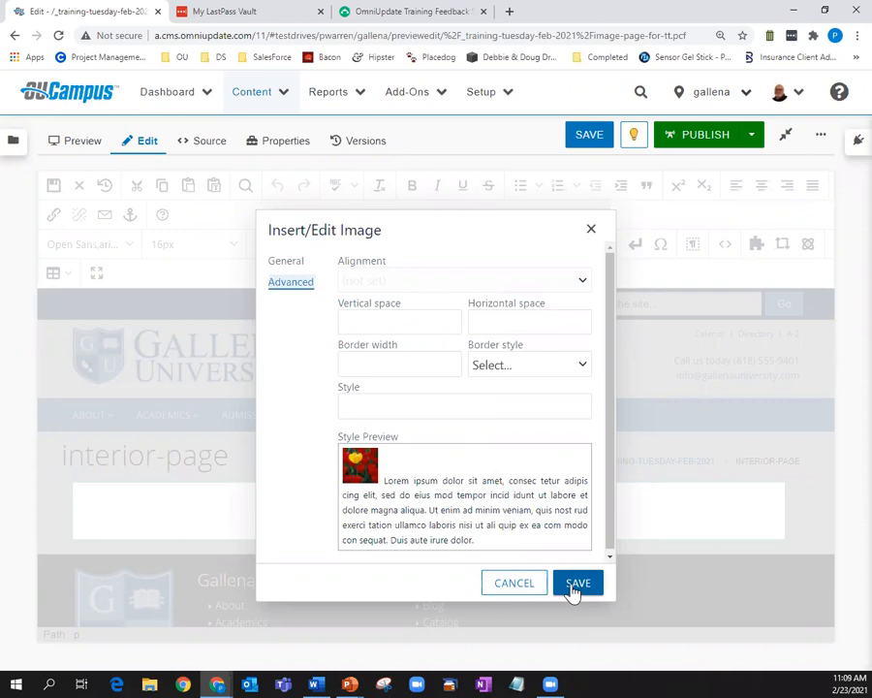
{"action": "left_click", "coordinate": [291, 263]}
{"action": "left_click", "coordinate": [381, 321]}
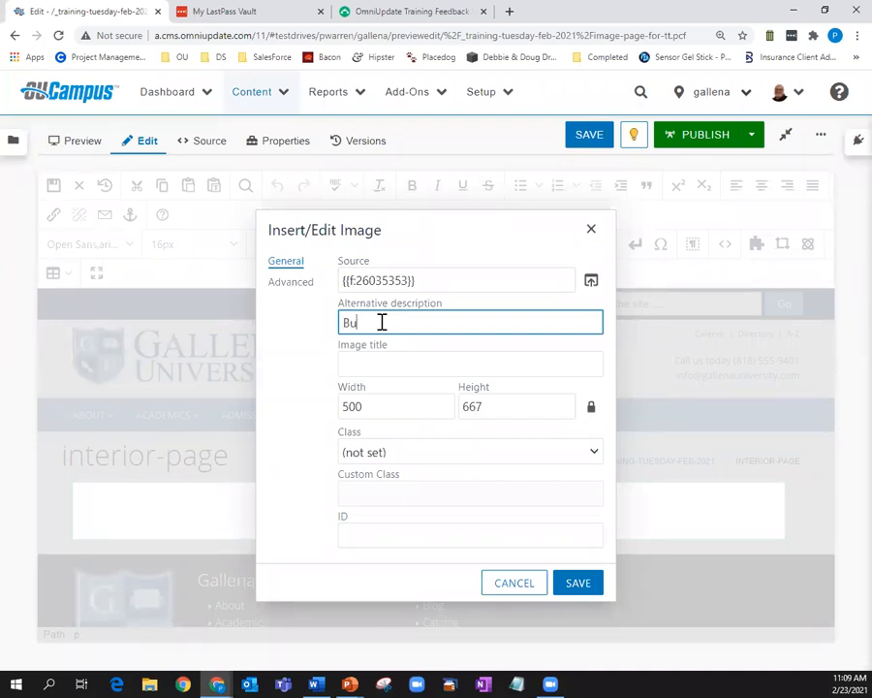
{"action": "left_click", "coordinate": [582, 583]}
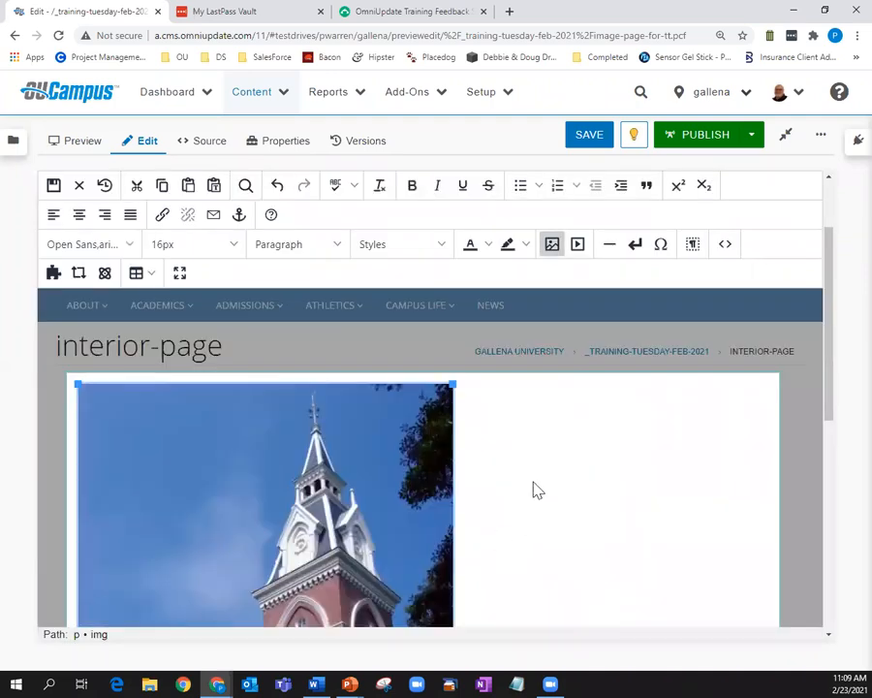
Shrink the inserted image proportionally to about 217 by 289 pixels and save the page
{"action": "scroll", "coordinate": [498, 500], "scroll_direction": "down", "scroll_amount": 1}
{"action": "scroll", "coordinate": [498, 500], "scroll_direction": "up", "scroll_amount": 1}
{"action": "scroll", "coordinate": [424, 477], "scroll_direction": "down", "scroll_amount": 3}
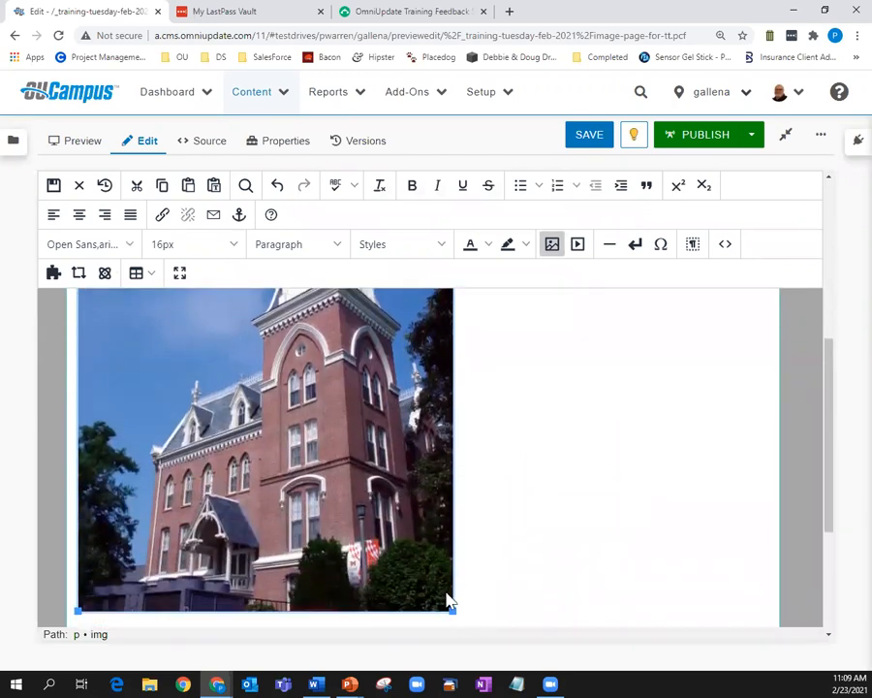
{"action": "left_click_drag", "start_coordinate": [452, 613], "coordinate": [331, 417]}
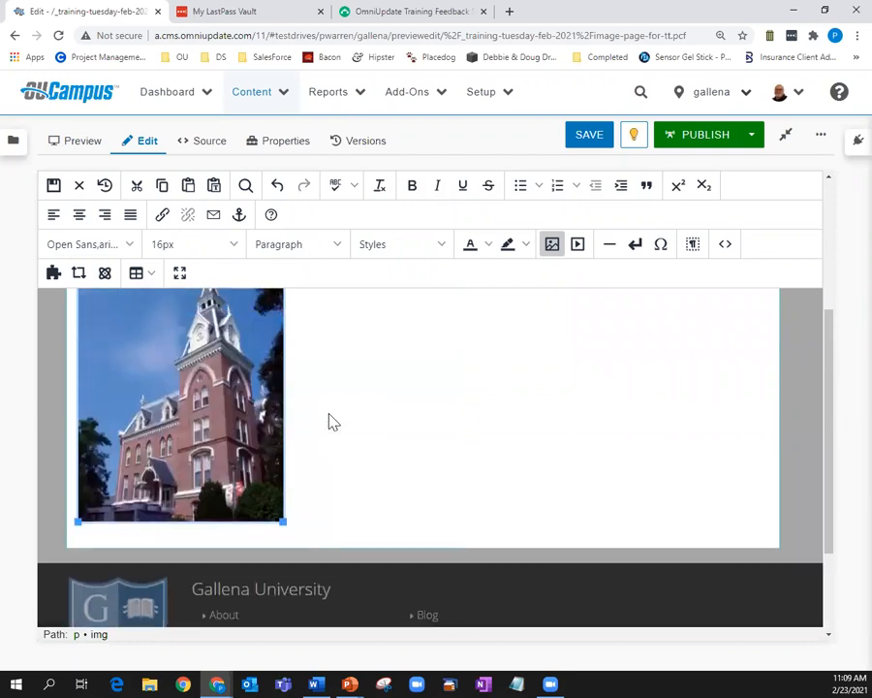
{"action": "scroll", "coordinate": [331, 453], "scroll_direction": "up", "scroll_amount": 2}
{"action": "scroll", "coordinate": [331, 454], "scroll_direction": "down", "scroll_amount": 2}
{"action": "scroll", "coordinate": [315, 454], "scroll_direction": "up", "scroll_amount": 1}
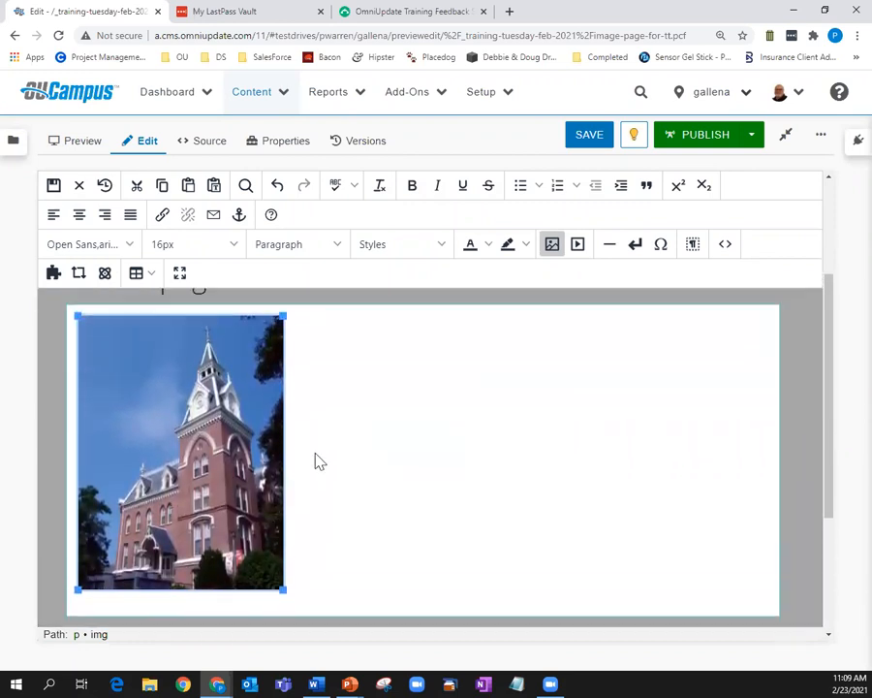
{"action": "left_click_drag", "start_coordinate": [283, 591], "coordinate": [246, 545]}
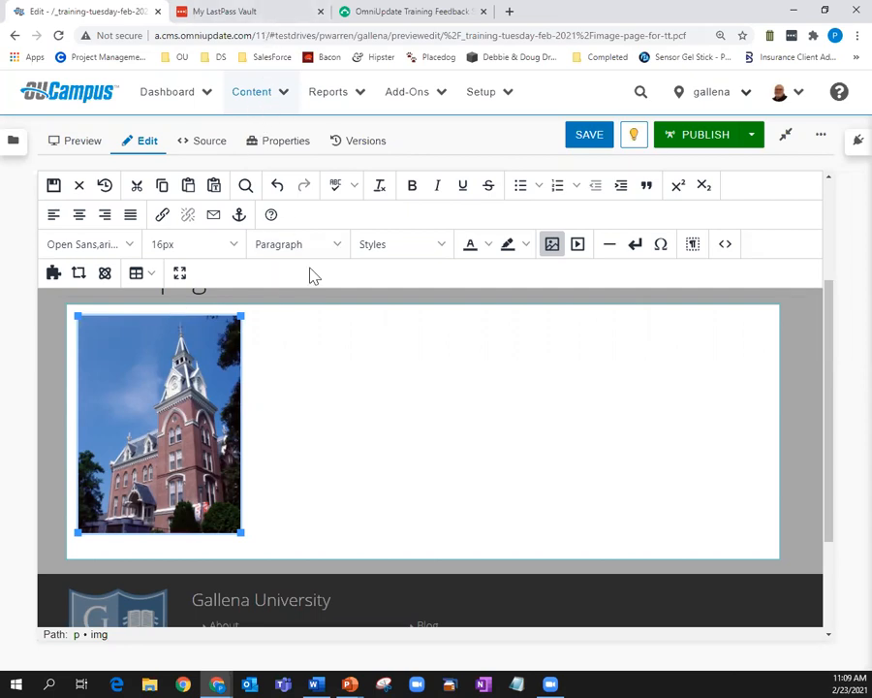
{"action": "left_click", "coordinate": [53, 185]}
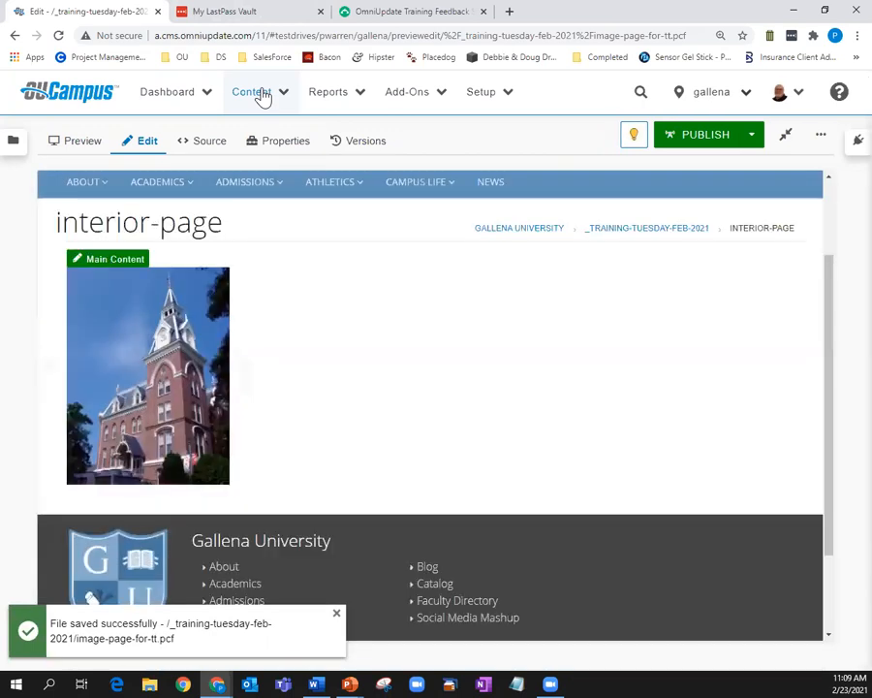
Open the source of styles.css in the site's _resources/css folder
{"action": "left_click", "coordinate": [262, 97]}
{"action": "left_click", "coordinate": [265, 136]}
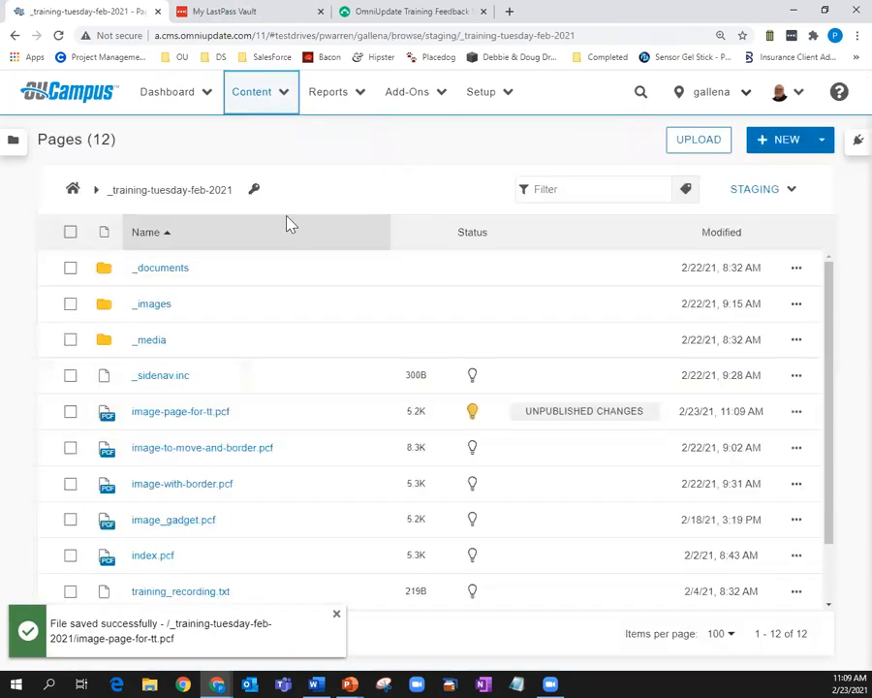
{"action": "left_click", "coordinate": [73, 188]}
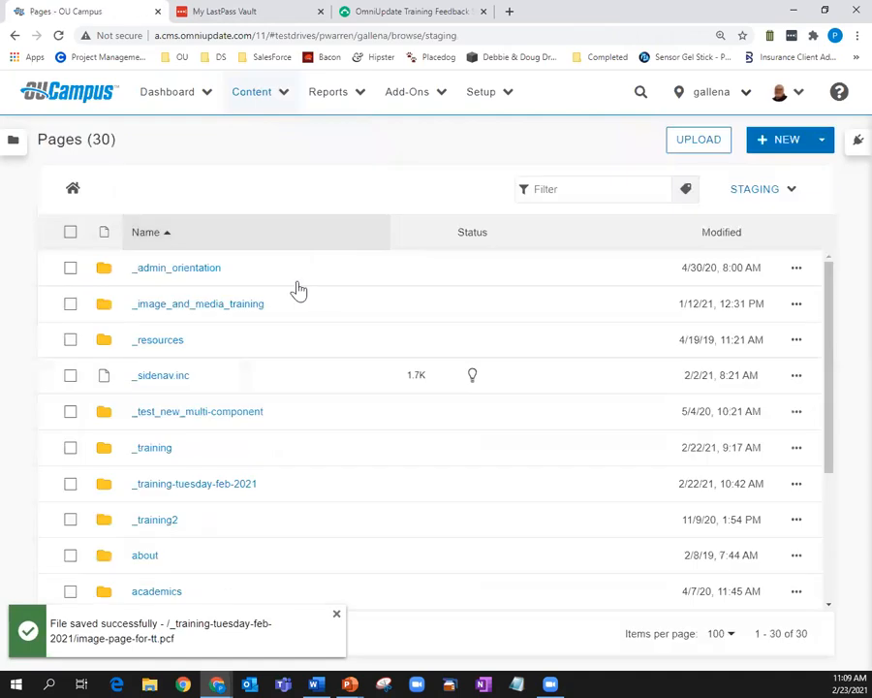
{"action": "left_click", "coordinate": [162, 349]}
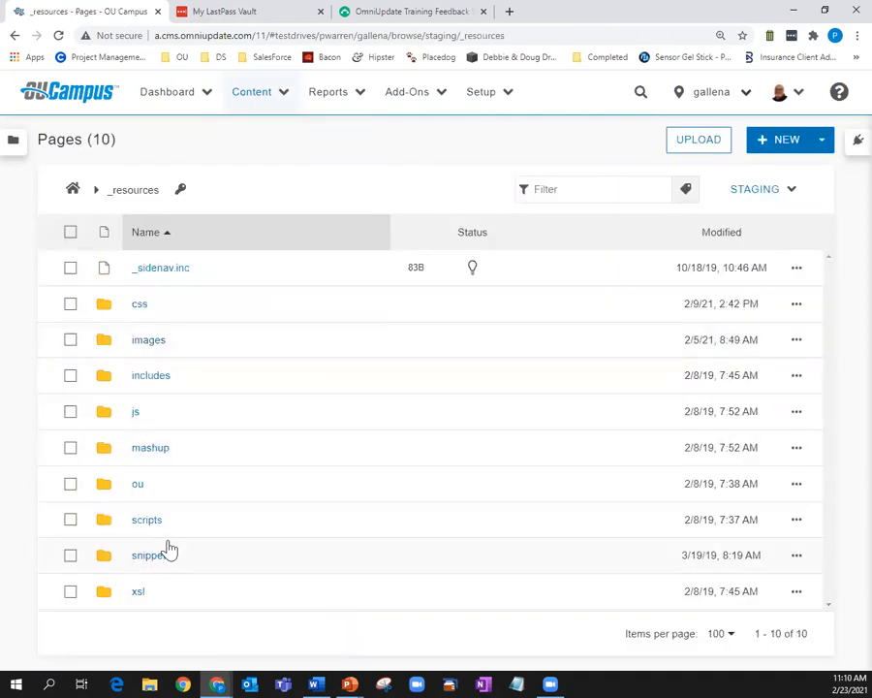
{"action": "left_click", "coordinate": [139, 308]}
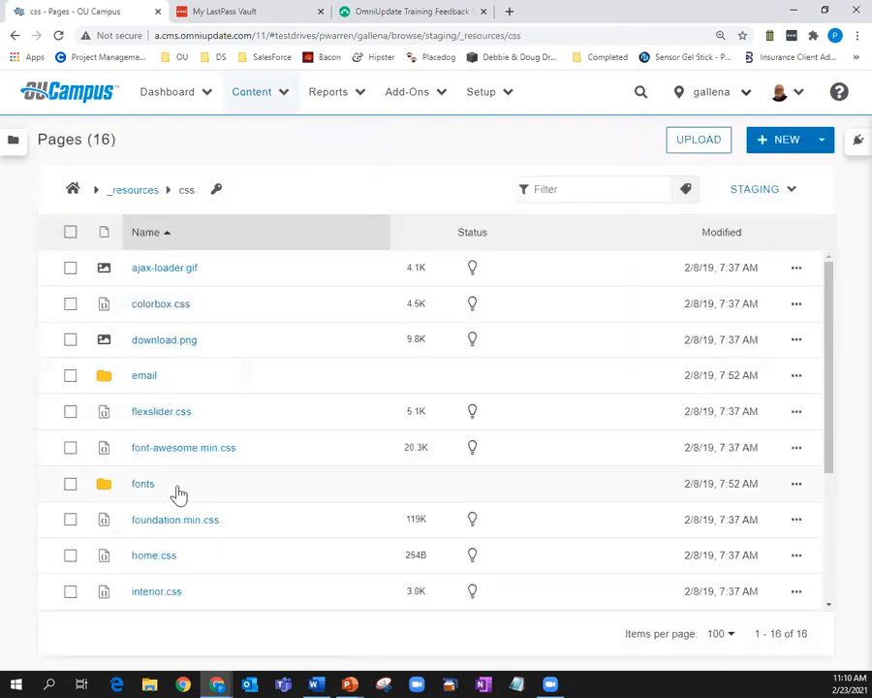
{"action": "scroll", "coordinate": [179, 496], "scroll_direction": "down", "scroll_amount": 3}
{"action": "left_click", "coordinate": [161, 594]}
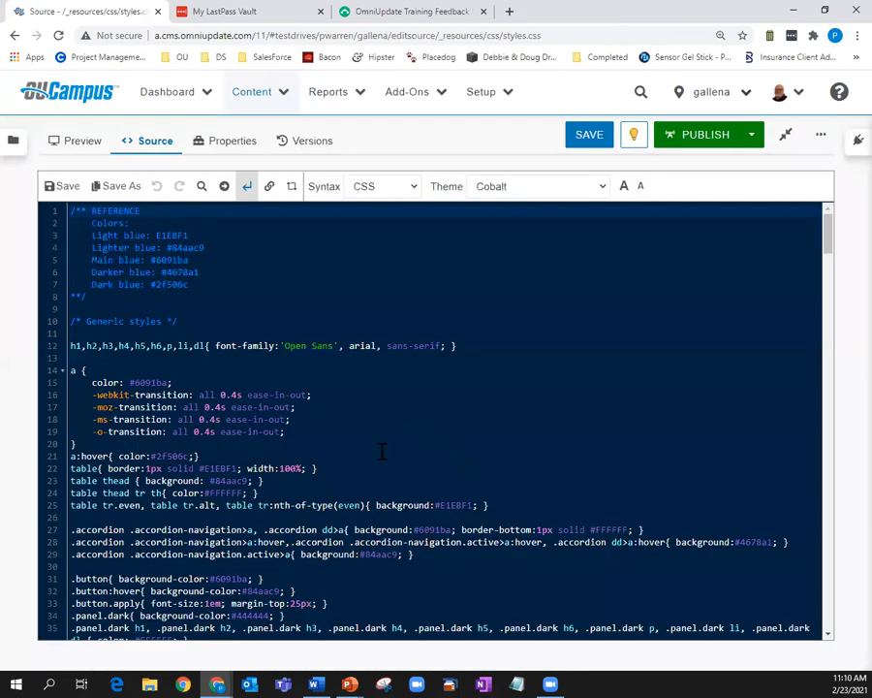
Find the Images float section in the stylesheet and highlight the .float.left and .float.right rules to examine them
{"action": "scroll", "coordinate": [382, 451], "scroll_direction": "down", "scroll_amount": 10}
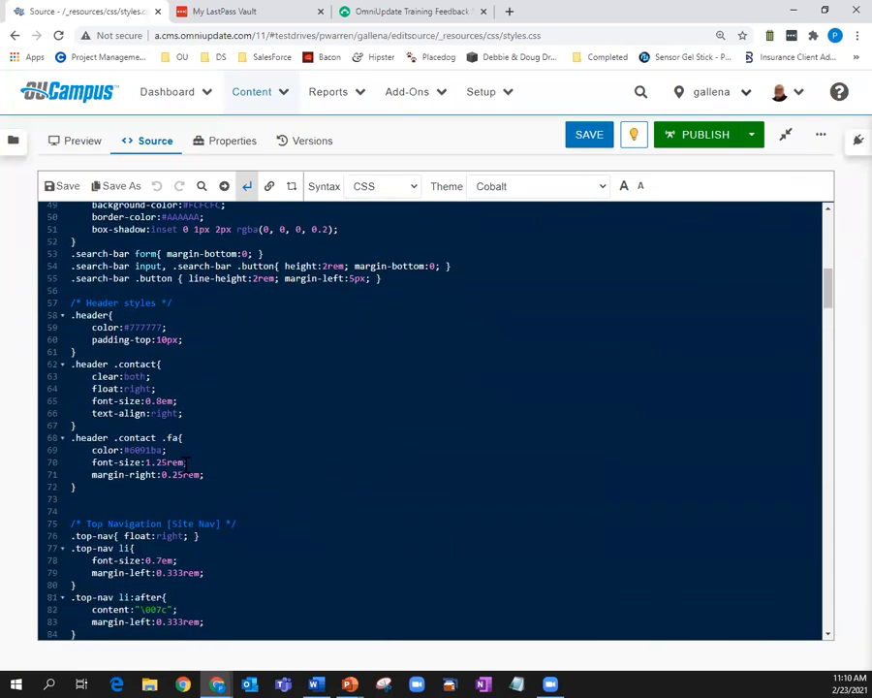
{"action": "scroll", "coordinate": [184, 462], "scroll_direction": "down", "scroll_amount": 16}
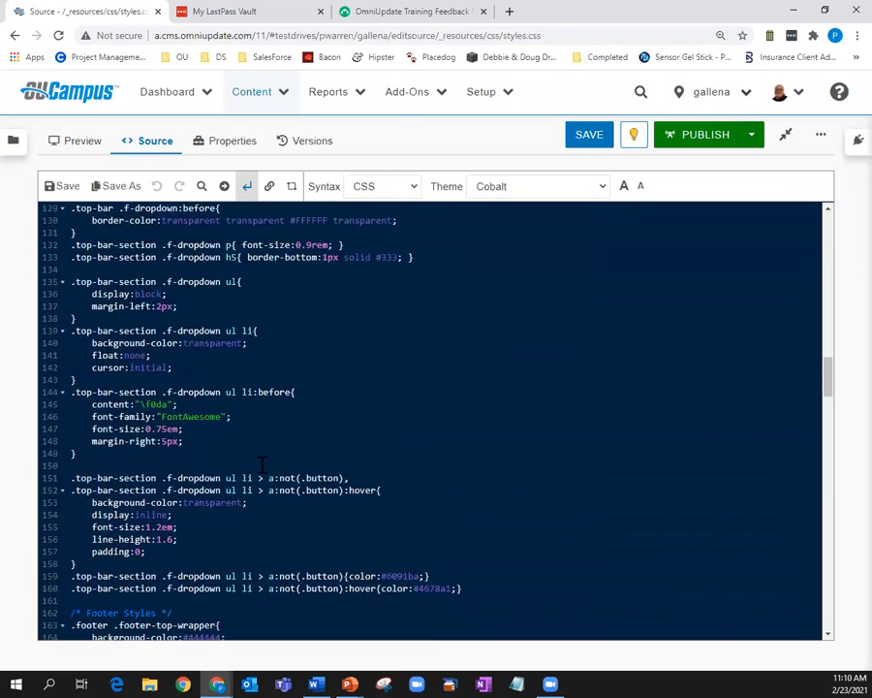
{"action": "scroll", "coordinate": [264, 466], "scroll_direction": "down", "scroll_amount": 3}
{"action": "scroll", "coordinate": [269, 466], "scroll_direction": "down", "scroll_amount": 14}
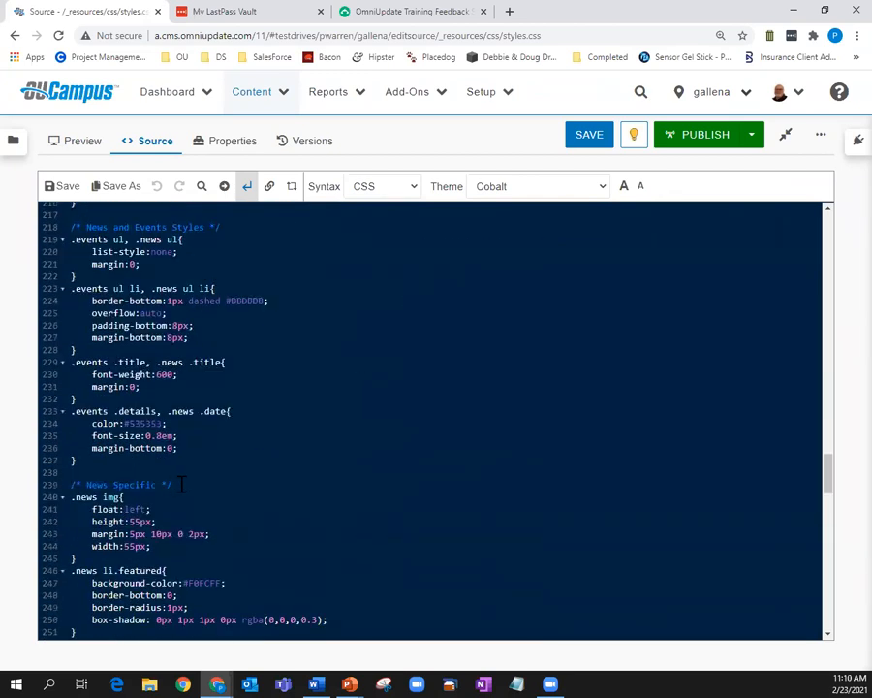
{"action": "scroll", "coordinate": [184, 485], "scroll_direction": "up", "scroll_amount": 1}
{"action": "scroll", "coordinate": [184, 484], "scroll_direction": "down", "scroll_amount": 8}
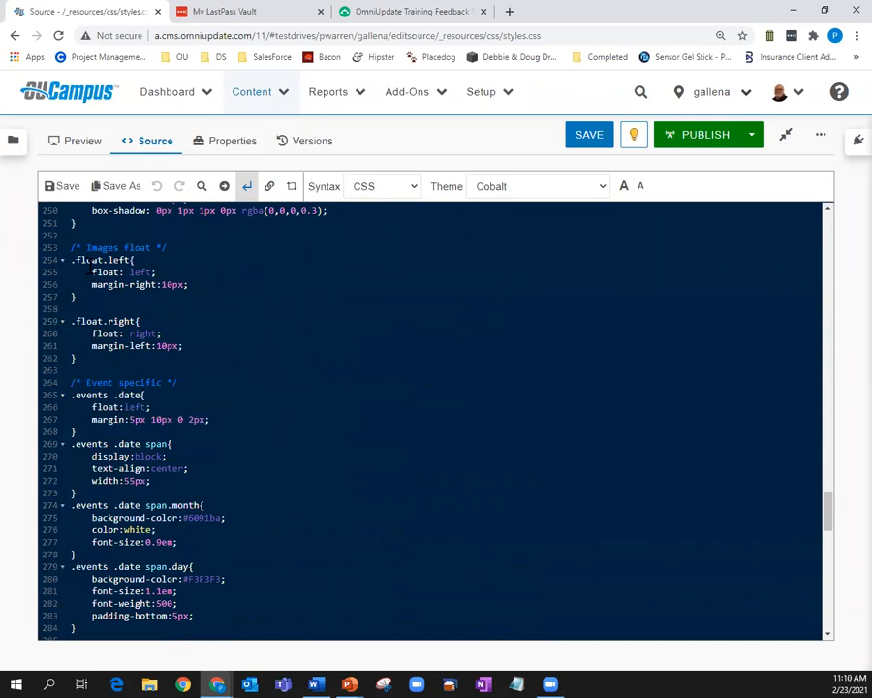
{"action": "left_click", "coordinate": [177, 249]}
{"action": "left_click_drag", "start_coordinate": [70, 239], "coordinate": [158, 357]}
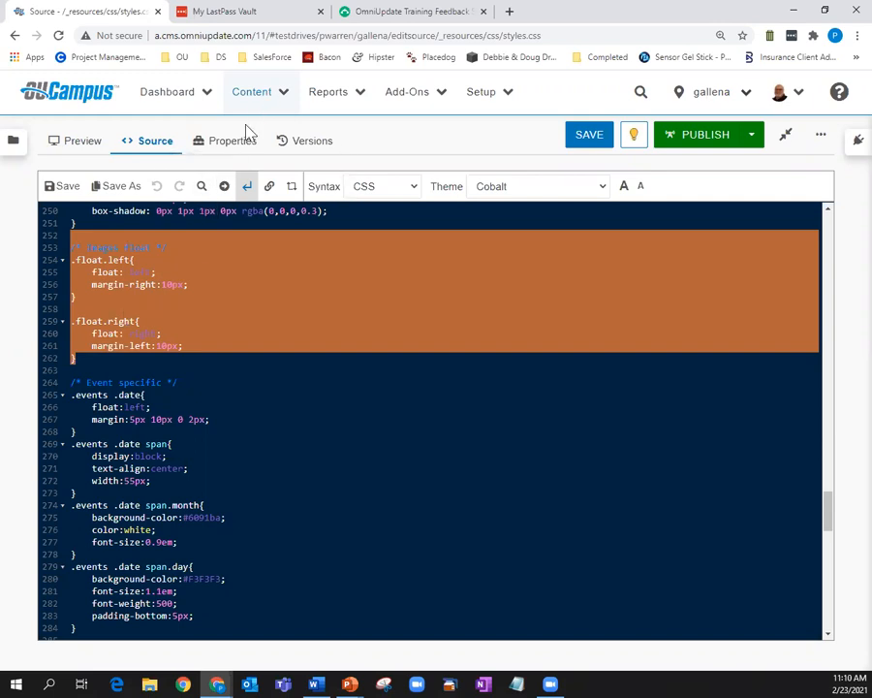
Return to image-page-for-tt.pcf in the _training-tuesday-feb-2021 folder and open its Main Content for editing
{"action": "left_click", "coordinate": [269, 97]}
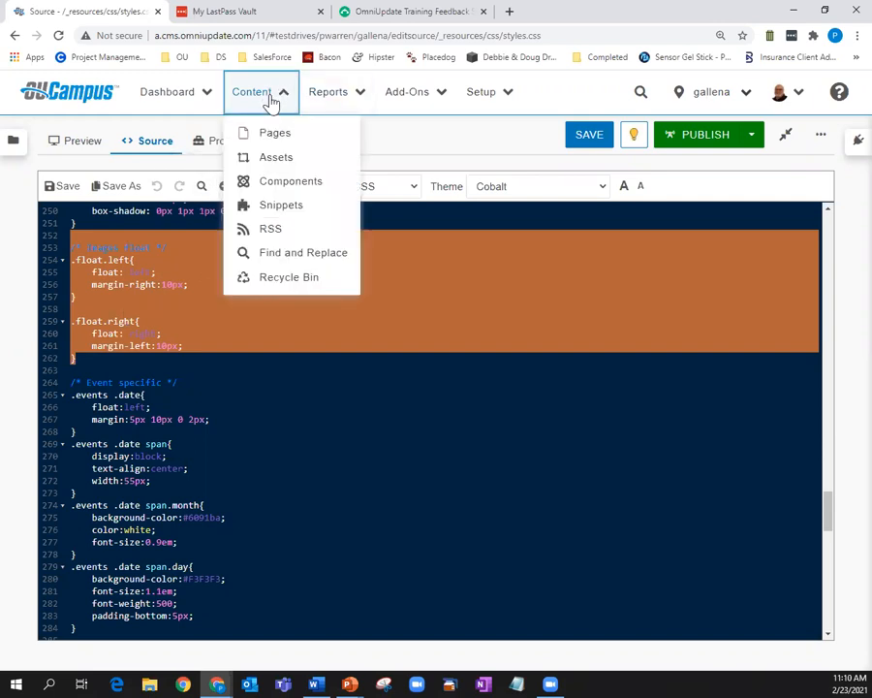
{"action": "left_click", "coordinate": [276, 135]}
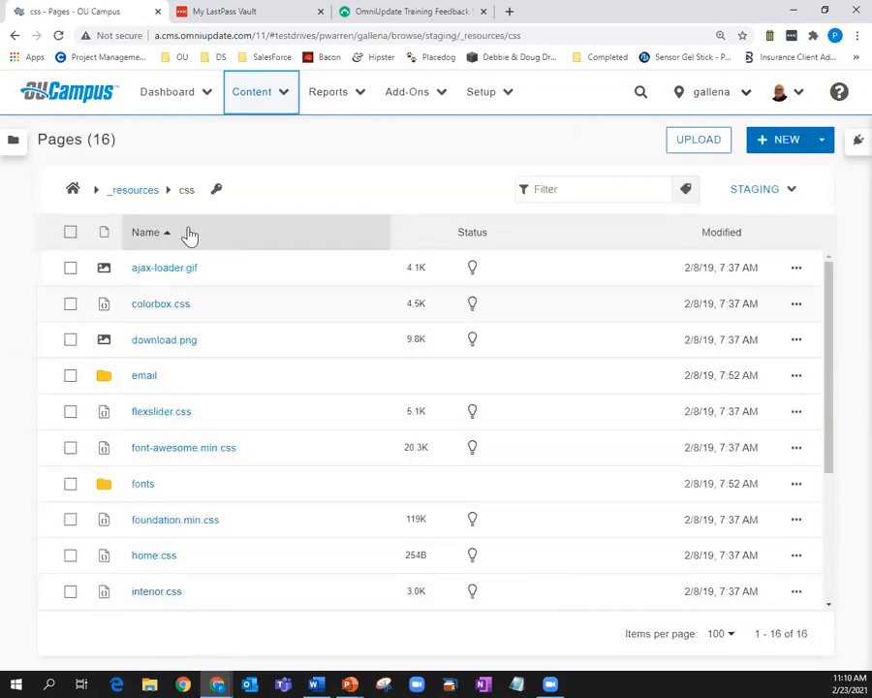
{"action": "left_click", "coordinate": [72, 191]}
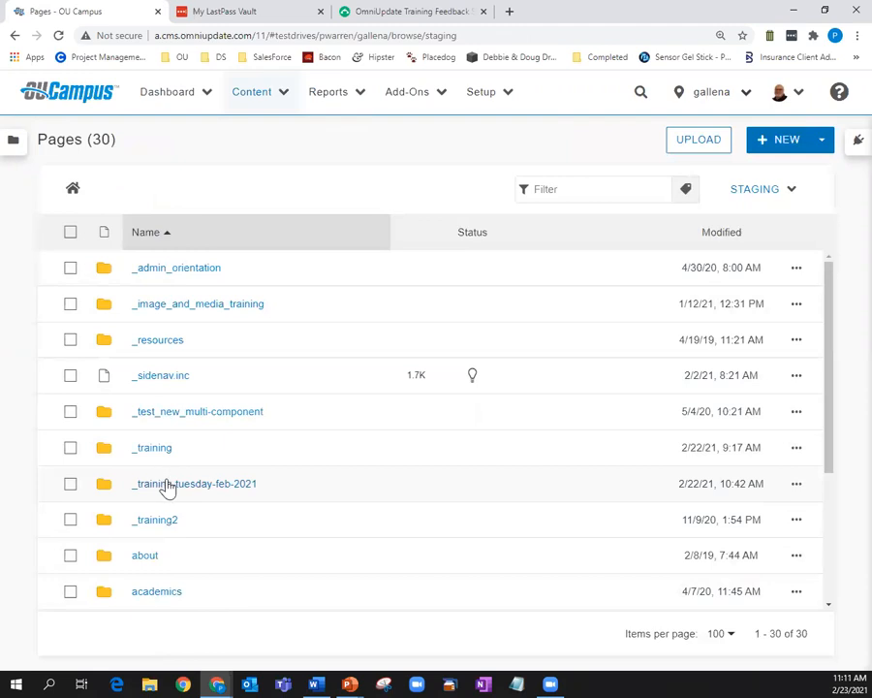
{"action": "left_click", "coordinate": [168, 483]}
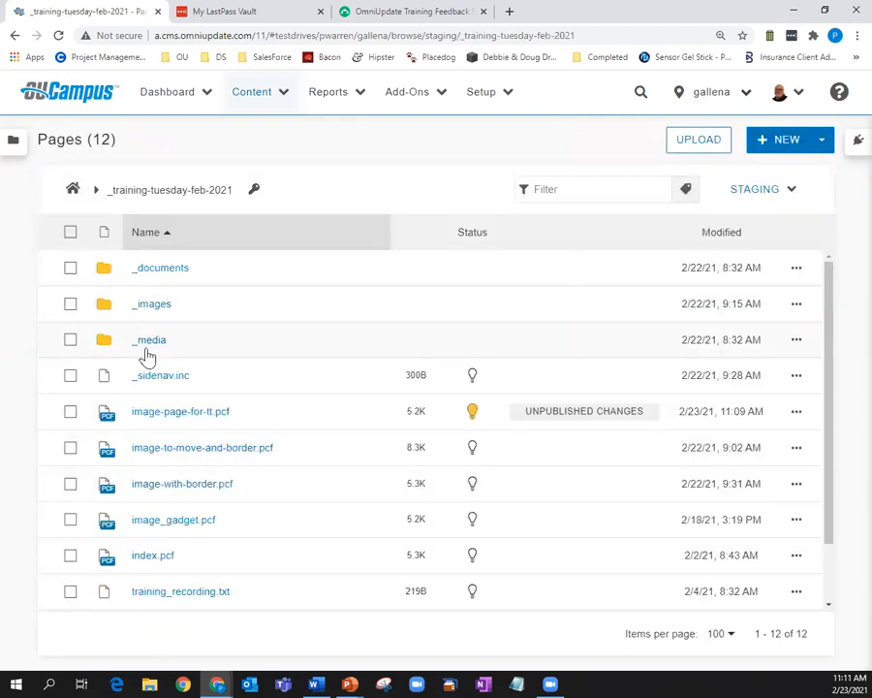
{"action": "left_click", "coordinate": [179, 413]}
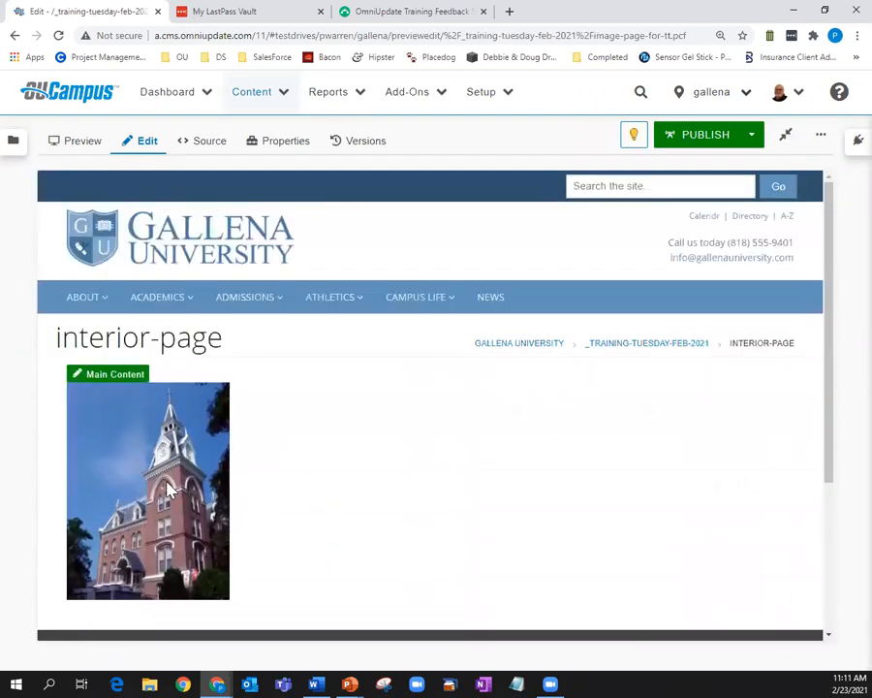
{"action": "left_click", "coordinate": [114, 375]}
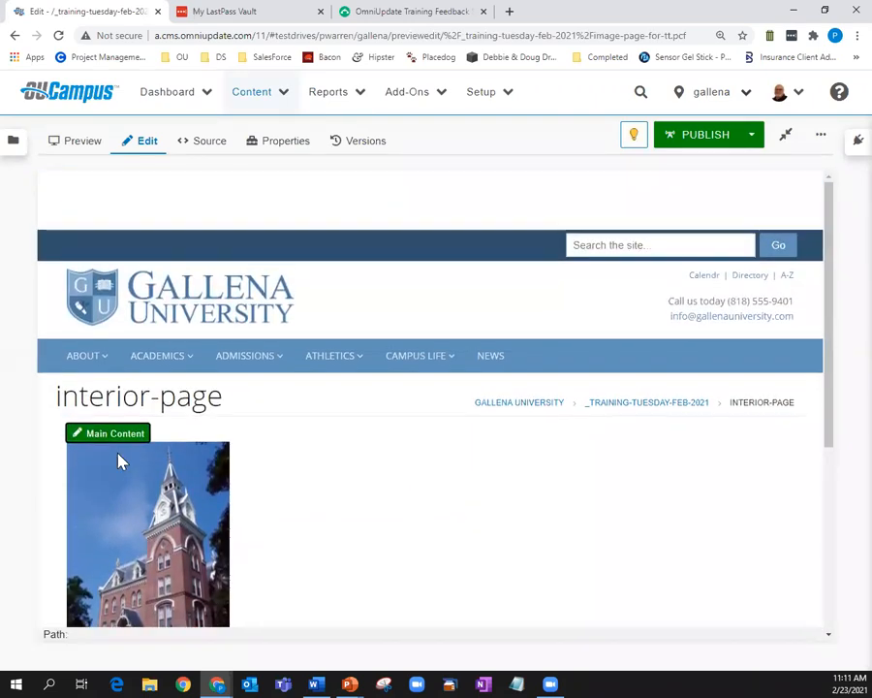
Assign the Float Right class to the Burgess Hall image and check the setting in the image properties
{"action": "scroll", "coordinate": [213, 485], "scroll_direction": "down", "scroll_amount": 3}
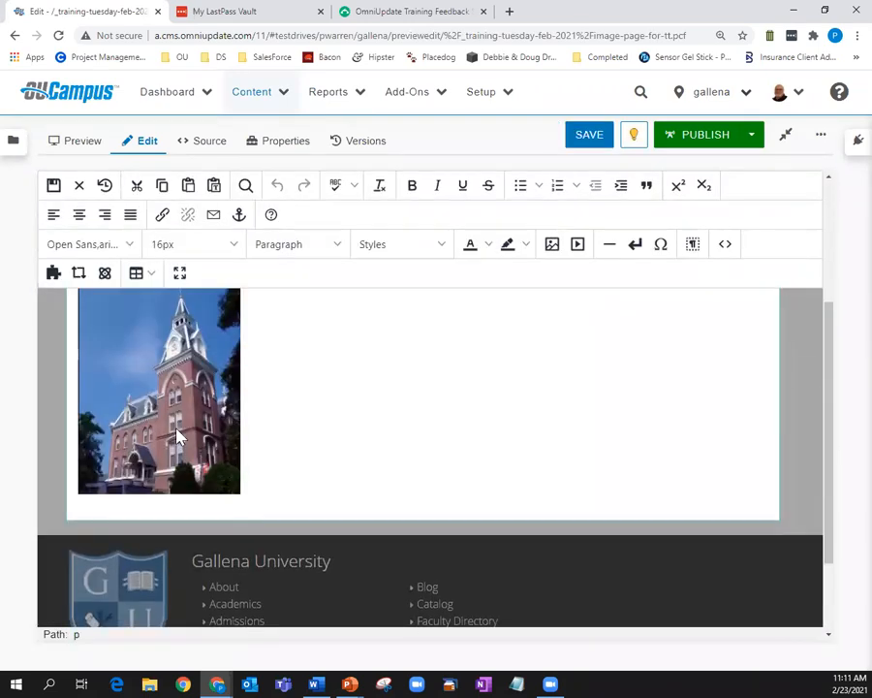
{"action": "left_click", "coordinate": [126, 387]}
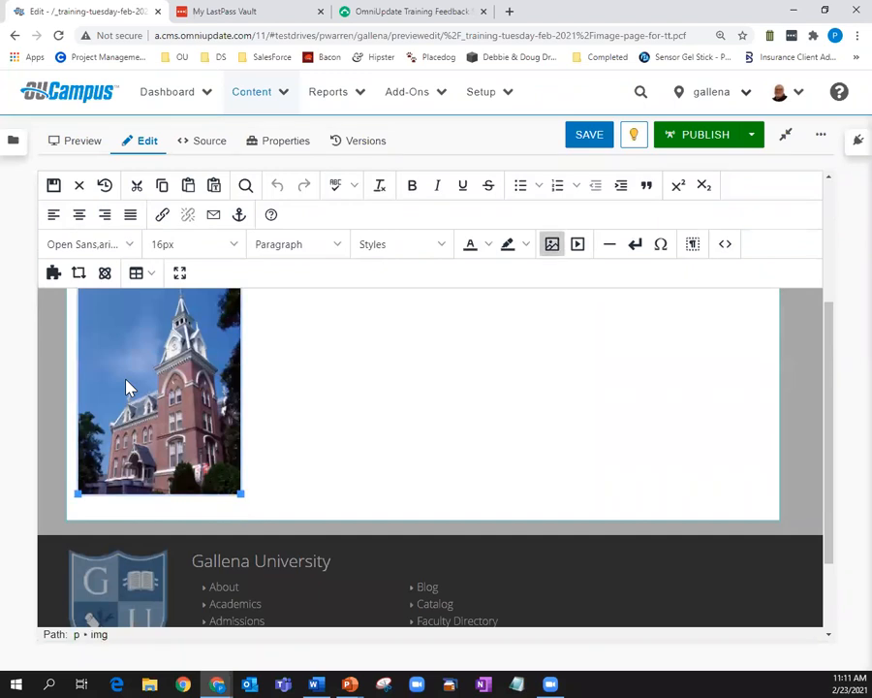
{"action": "left_click", "coordinate": [552, 244]}
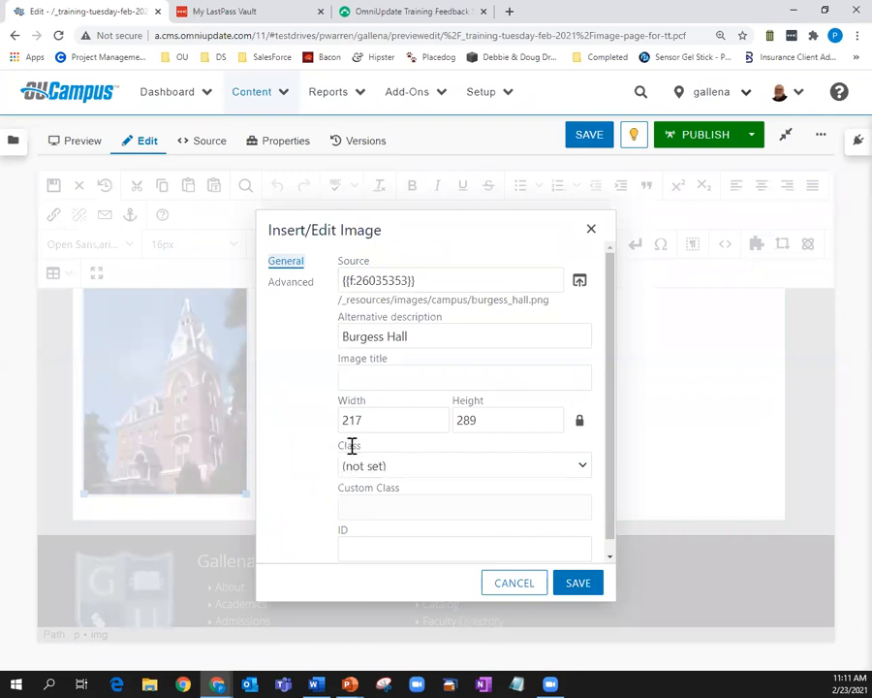
{"action": "left_click", "coordinate": [579, 469]}
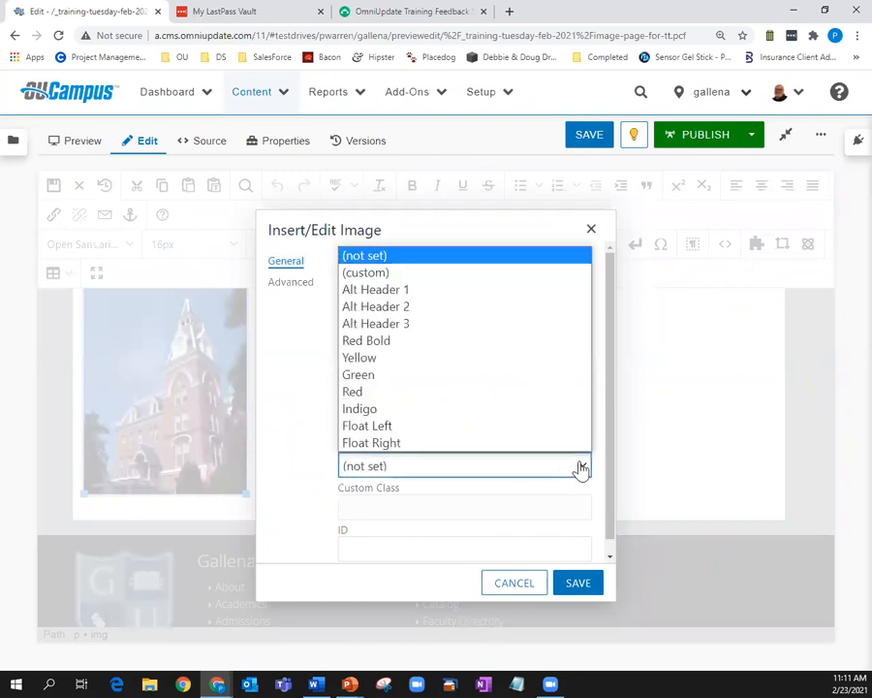
{"action": "left_click", "coordinate": [366, 443]}
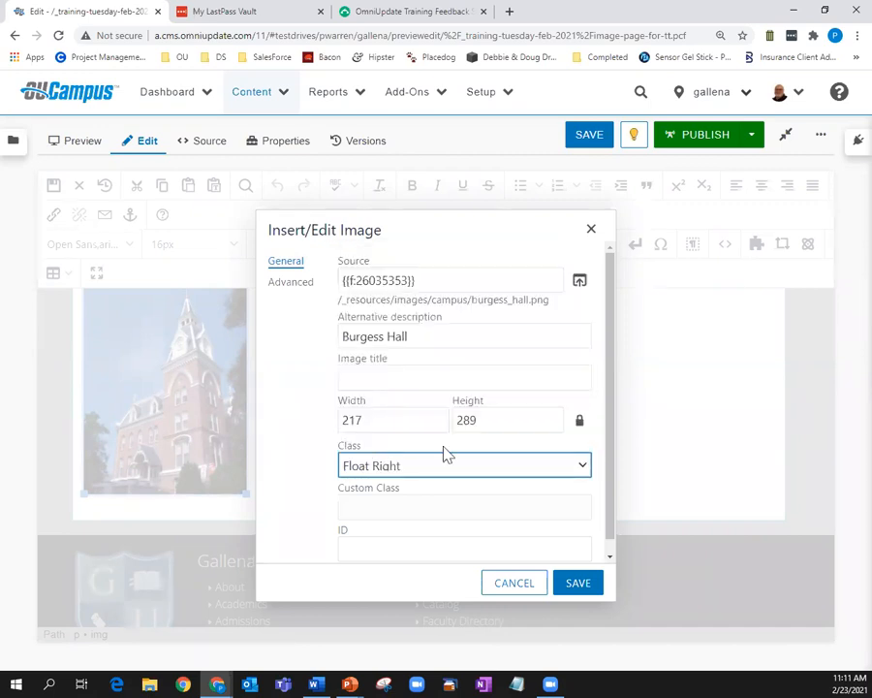
{"action": "left_click", "coordinate": [573, 584]}
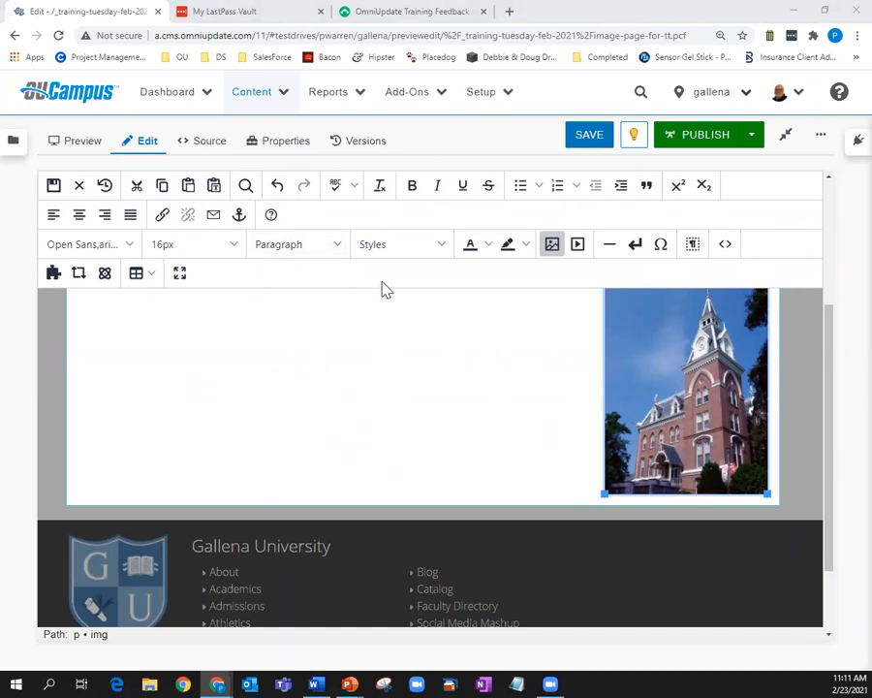
{"action": "left_click", "coordinate": [551, 245]}
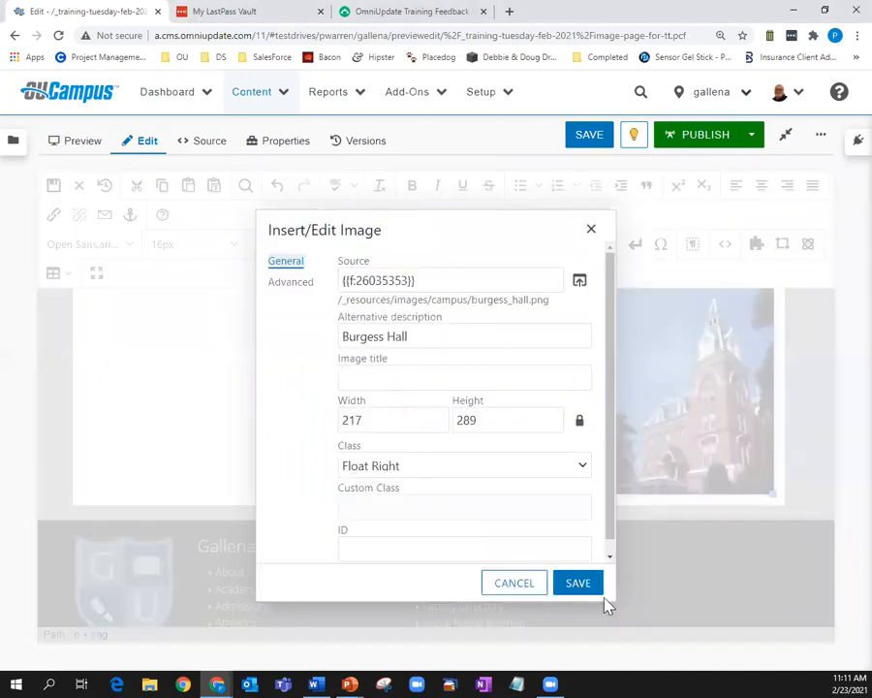
{"action": "left_click", "coordinate": [513, 583]}
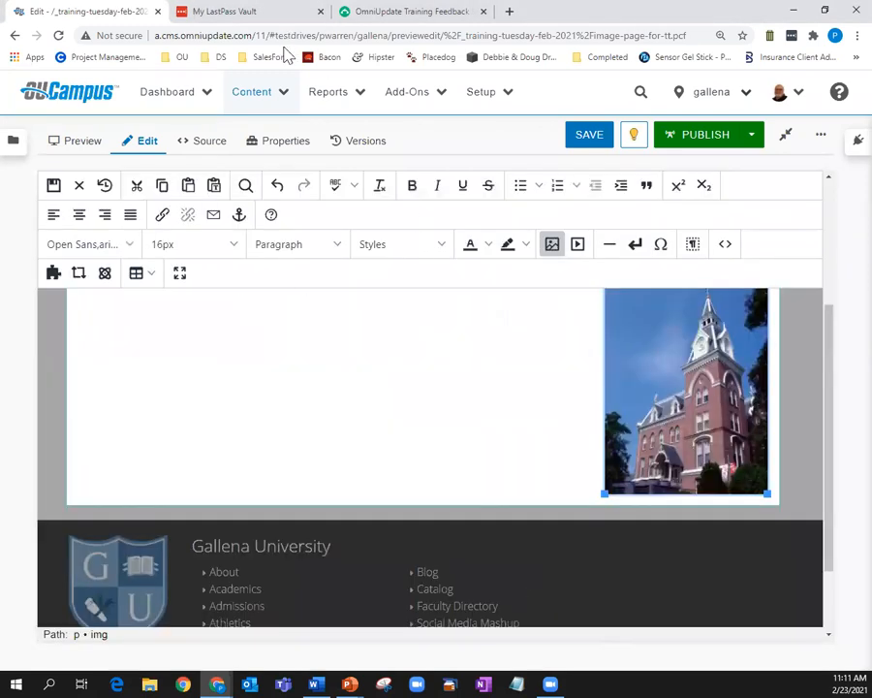
Save the page with the right-floated image and reload it in the browser
{"action": "left_click", "coordinate": [270, 96]}
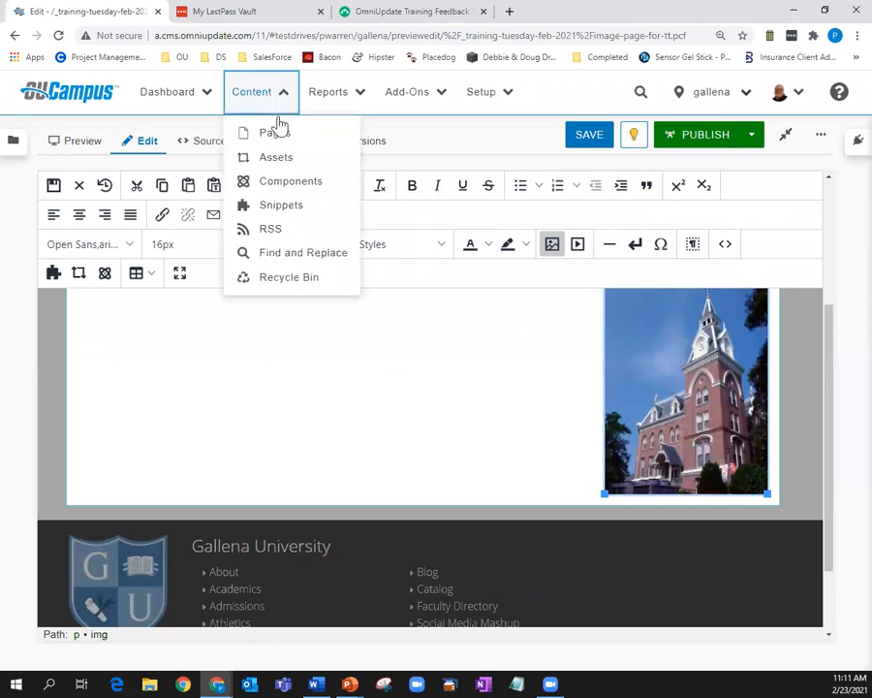
{"action": "left_click", "coordinate": [130, 242]}
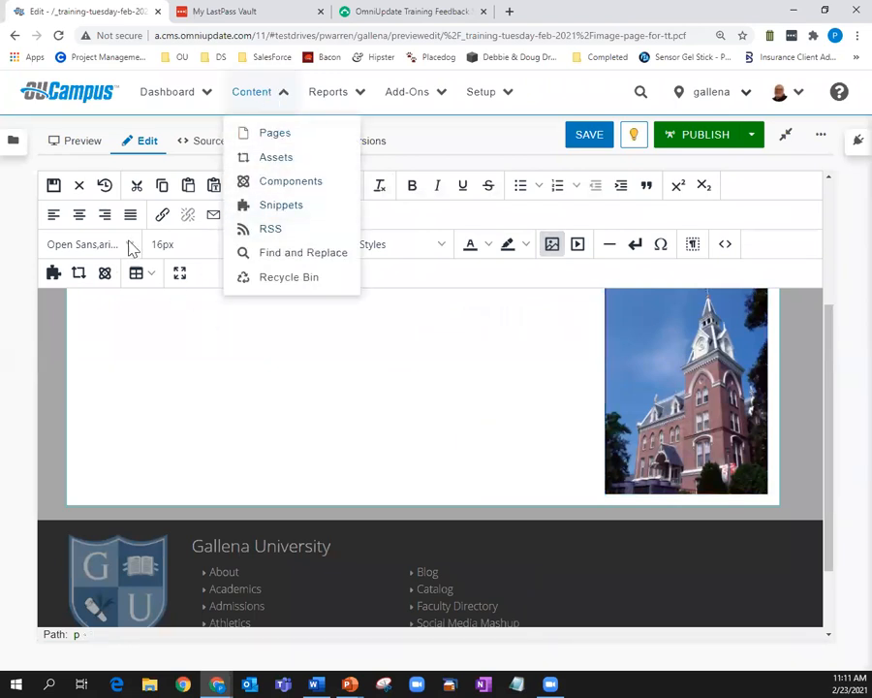
{"action": "left_click", "coordinate": [53, 186]}
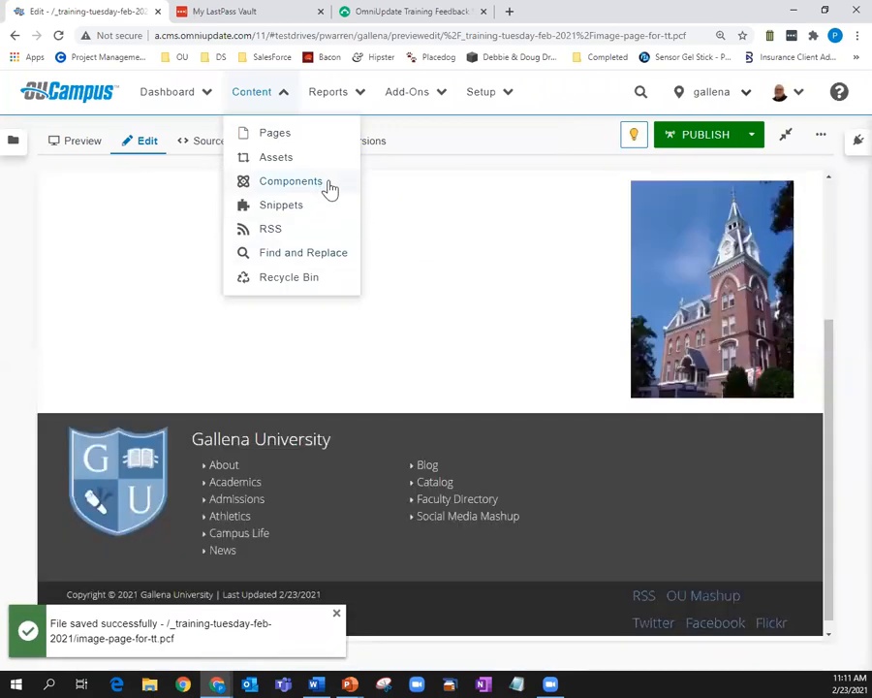
{"action": "left_click", "coordinate": [58, 35]}
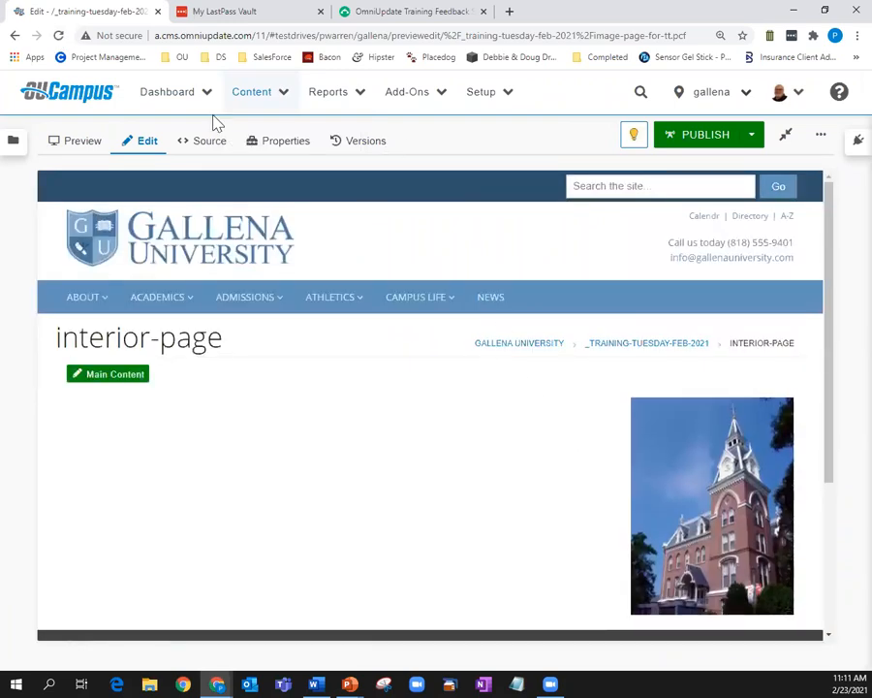
Open styles.txt in the _resources/ou/editor folder and highlight the .float left and .float right entries to examine them
{"action": "left_click", "coordinate": [263, 96]}
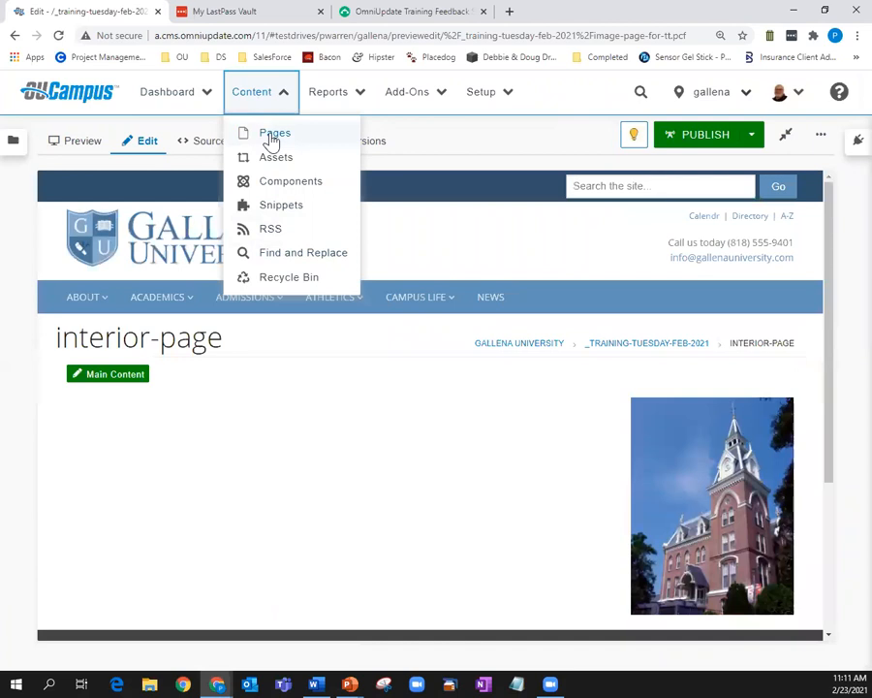
{"action": "left_click", "coordinate": [273, 134]}
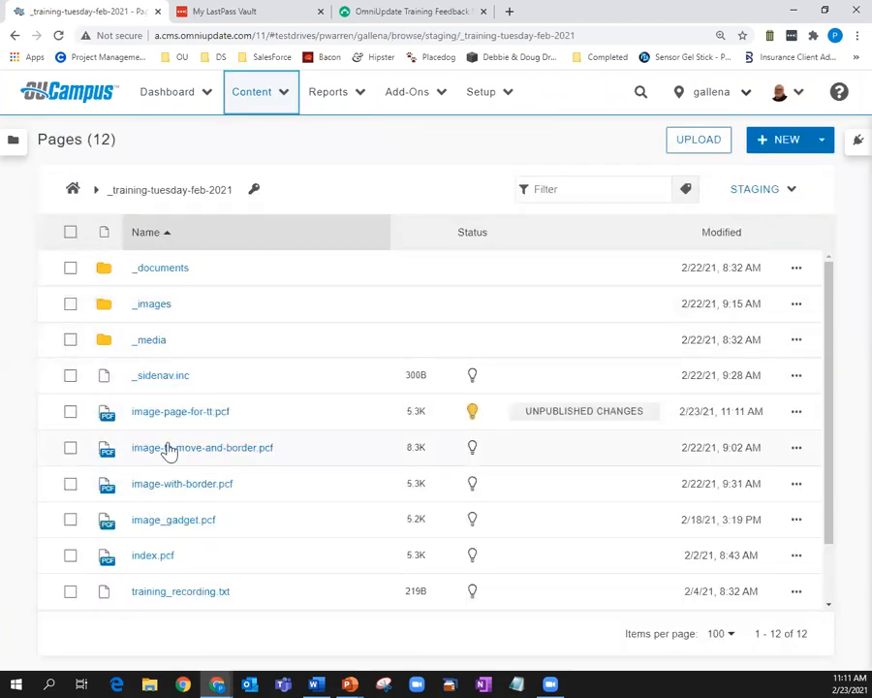
{"action": "left_click", "coordinate": [73, 190]}
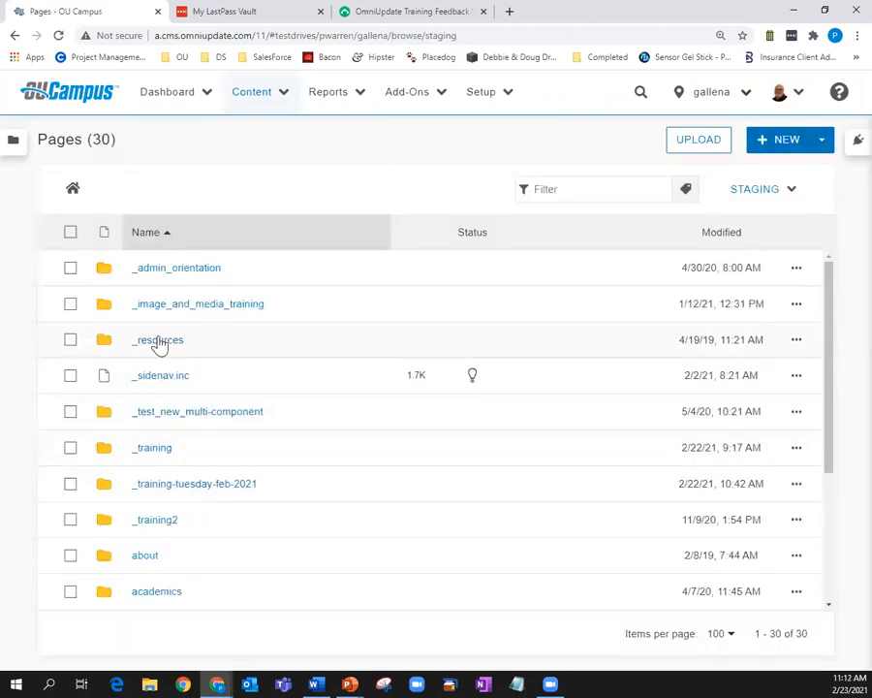
{"action": "left_click", "coordinate": [159, 341]}
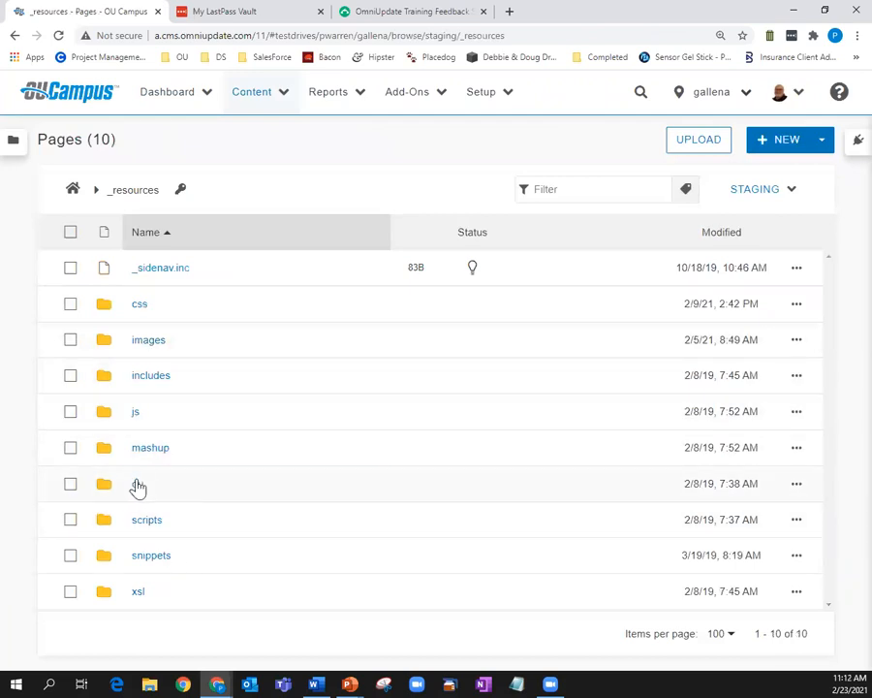
{"action": "left_click", "coordinate": [138, 484]}
{"action": "left_click", "coordinate": [145, 269]}
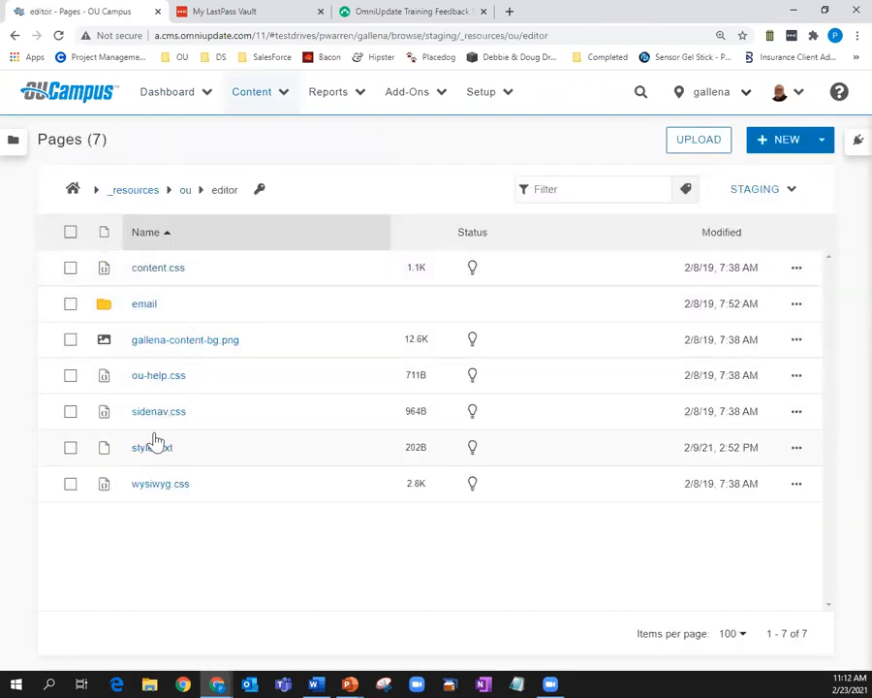
{"action": "left_click", "coordinate": [153, 449]}
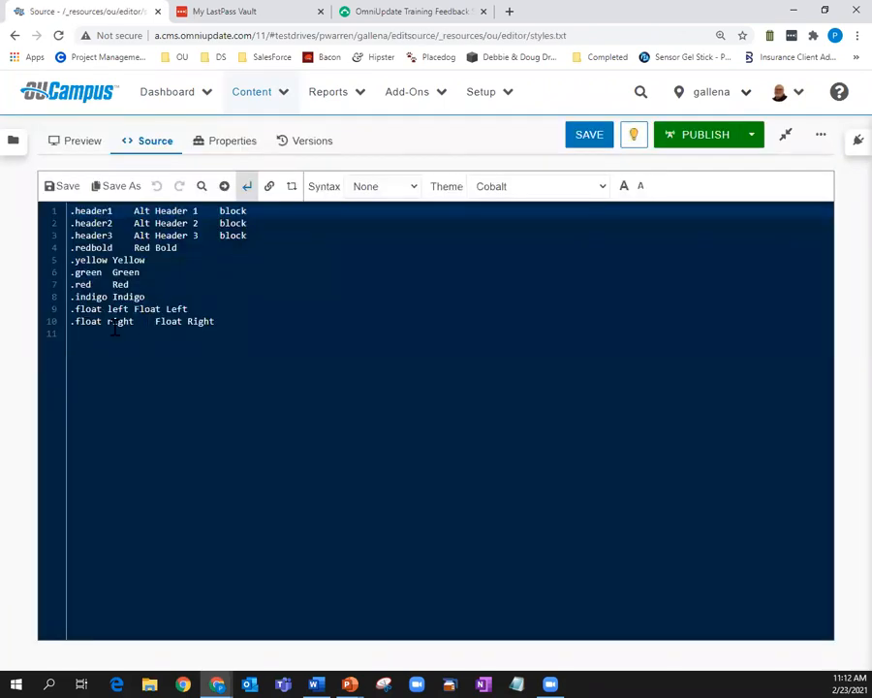
{"action": "left_click_drag", "start_coordinate": [217, 321], "coordinate": [71, 311]}
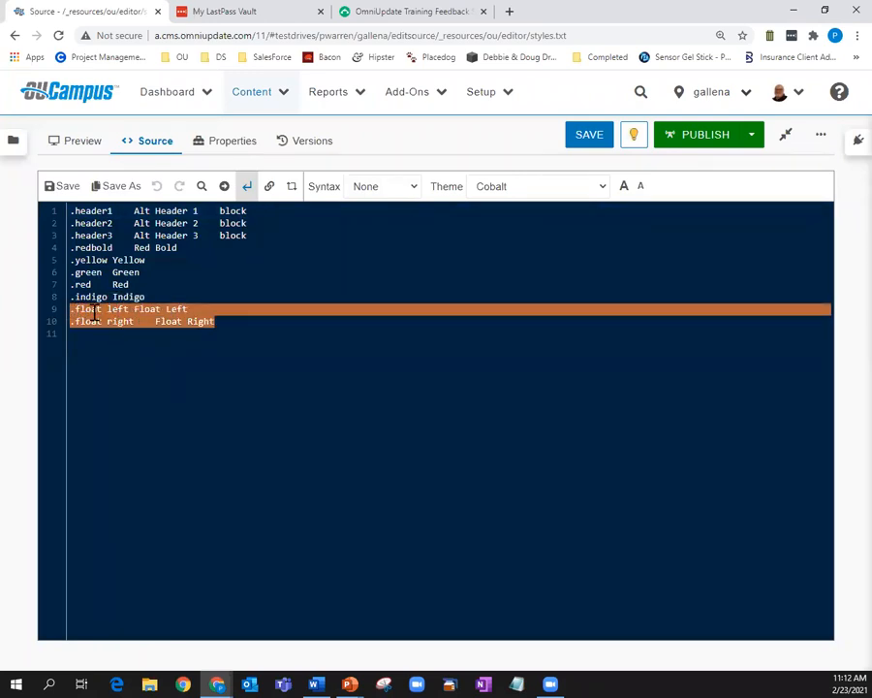
{"action": "left_click", "coordinate": [100, 308]}
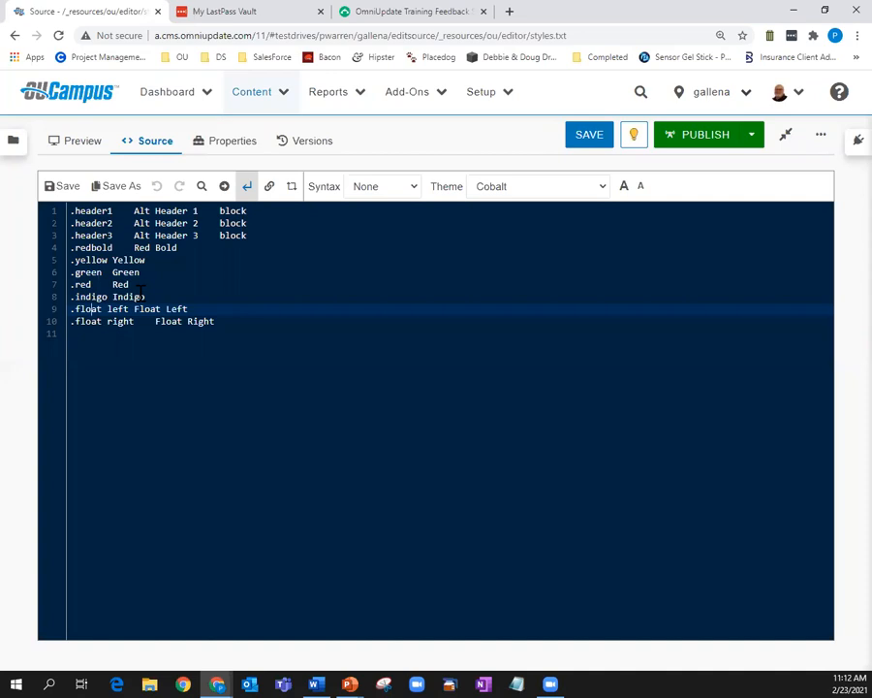
Open oh-deer.jpg from the _images folder of _training-tuesday-feb-2021 for editing
{"action": "left_click", "coordinate": [256, 97]}
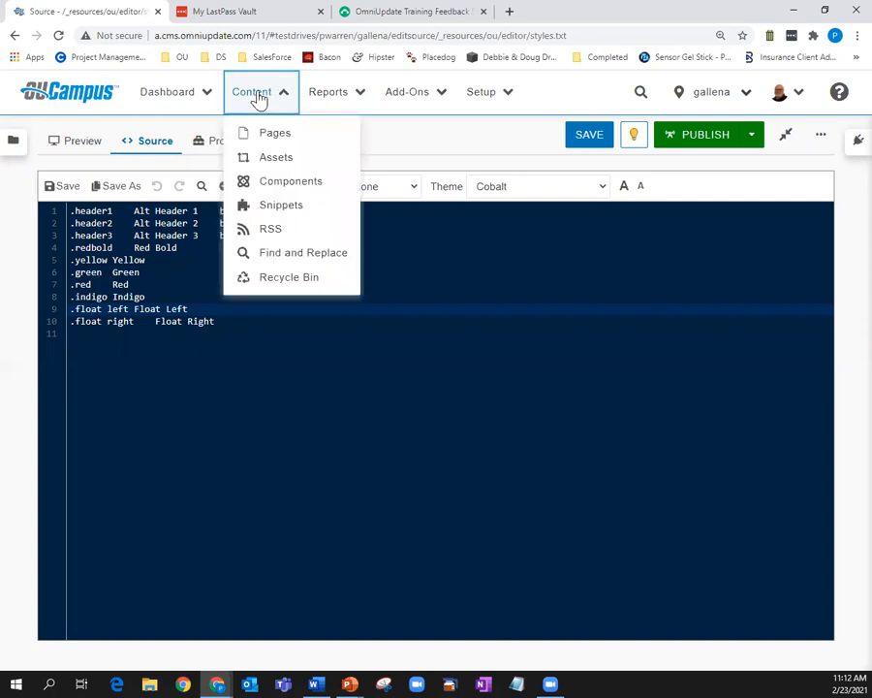
{"action": "left_click", "coordinate": [276, 136]}
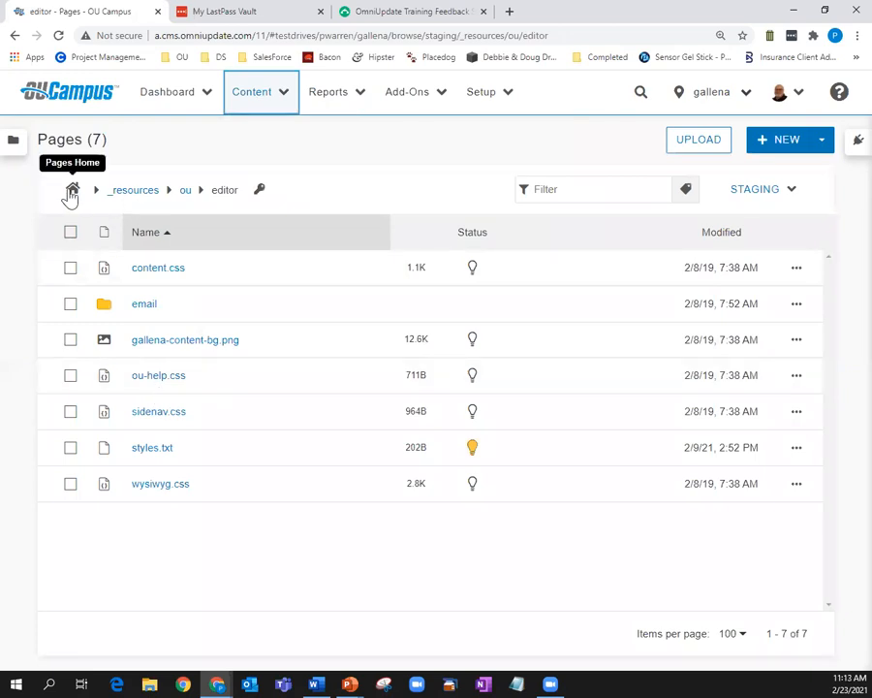
{"action": "left_click", "coordinate": [72, 191]}
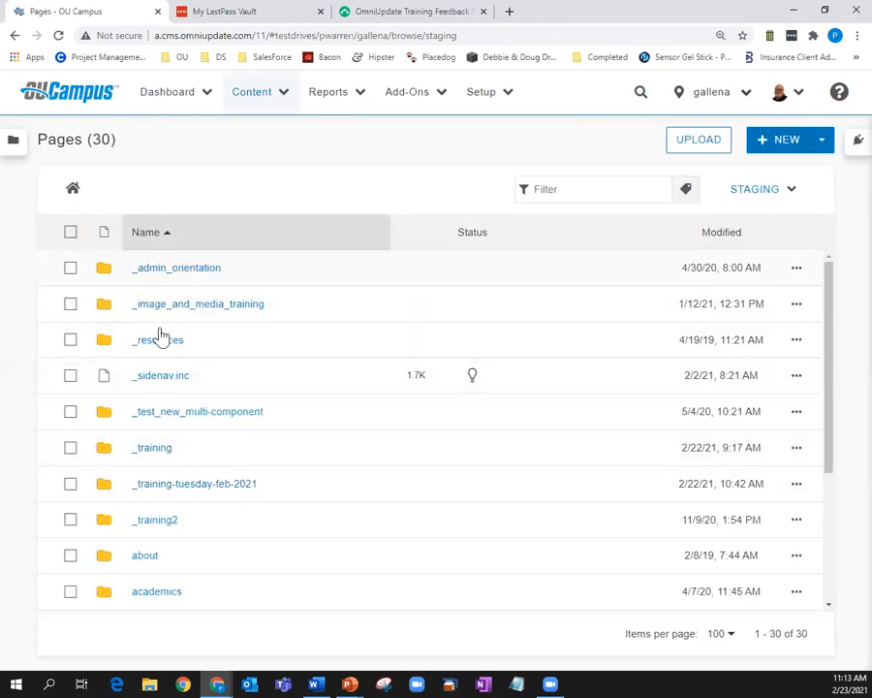
{"action": "left_click", "coordinate": [167, 485]}
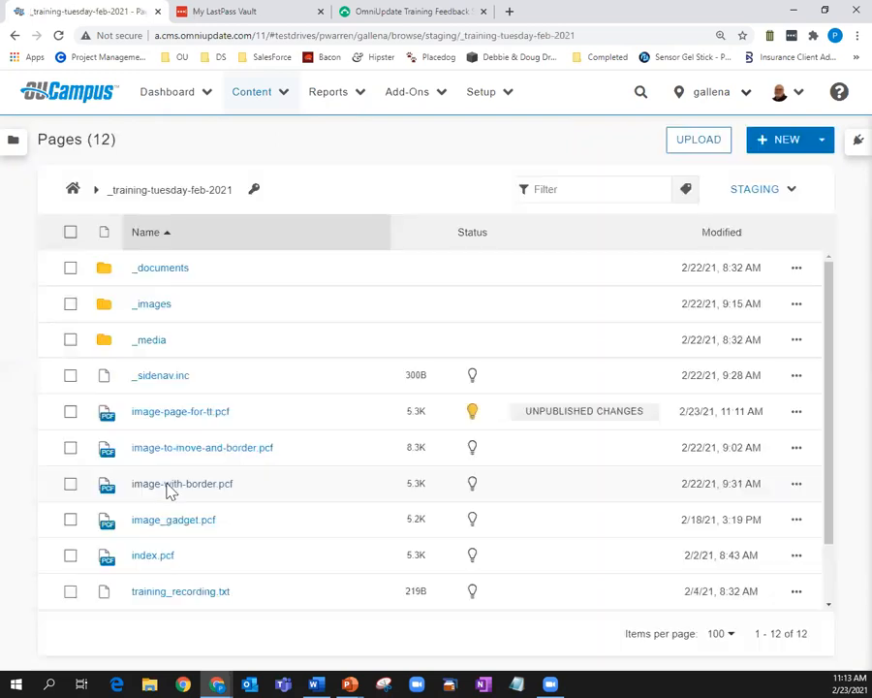
{"action": "left_click", "coordinate": [155, 306]}
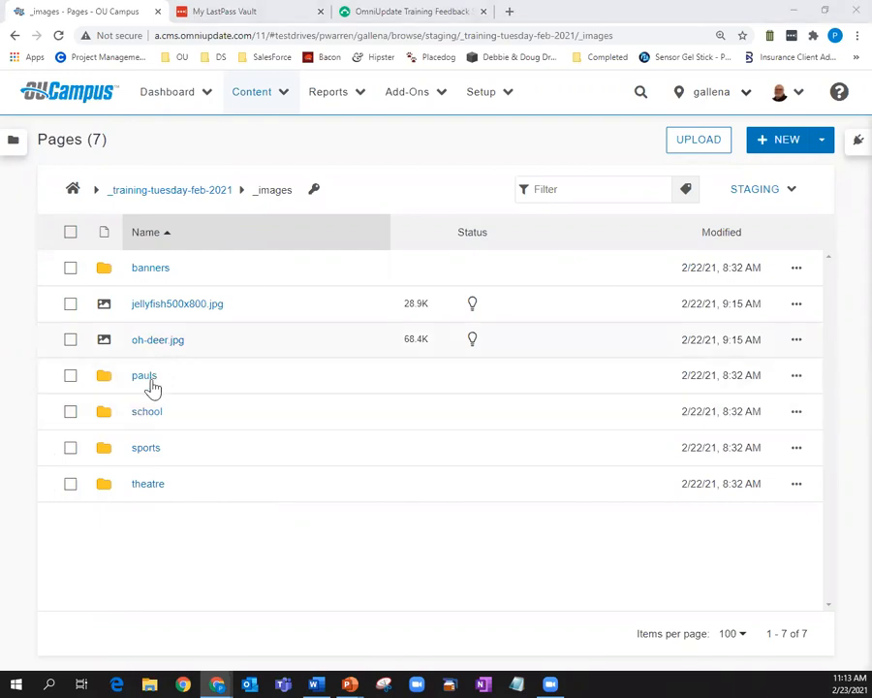
{"action": "left_click", "coordinate": [157, 340]}
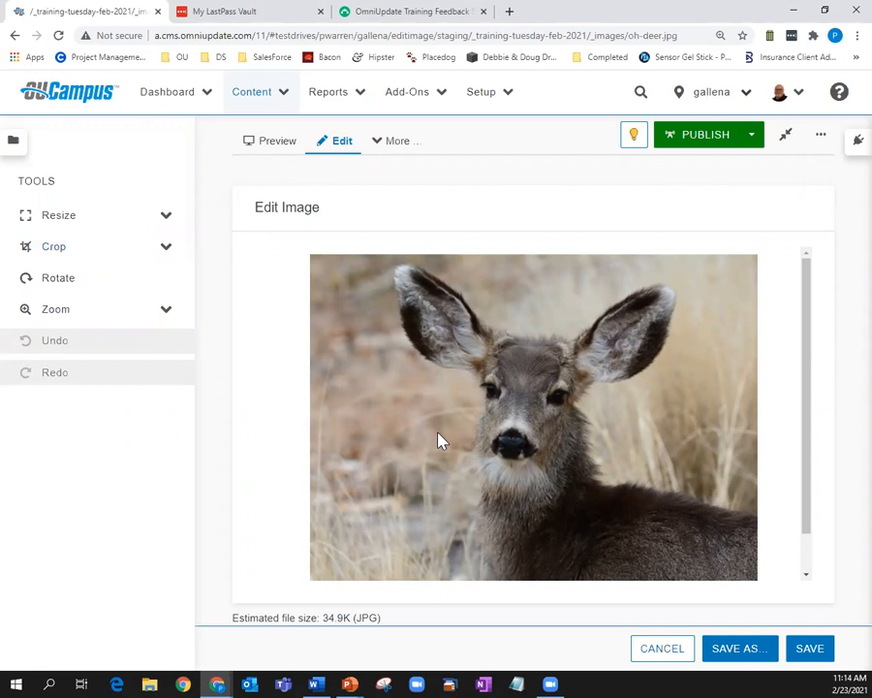
Resize the deer image to a width of 400 with its aspect ratio preserved
{"action": "left_click", "coordinate": [67, 217]}
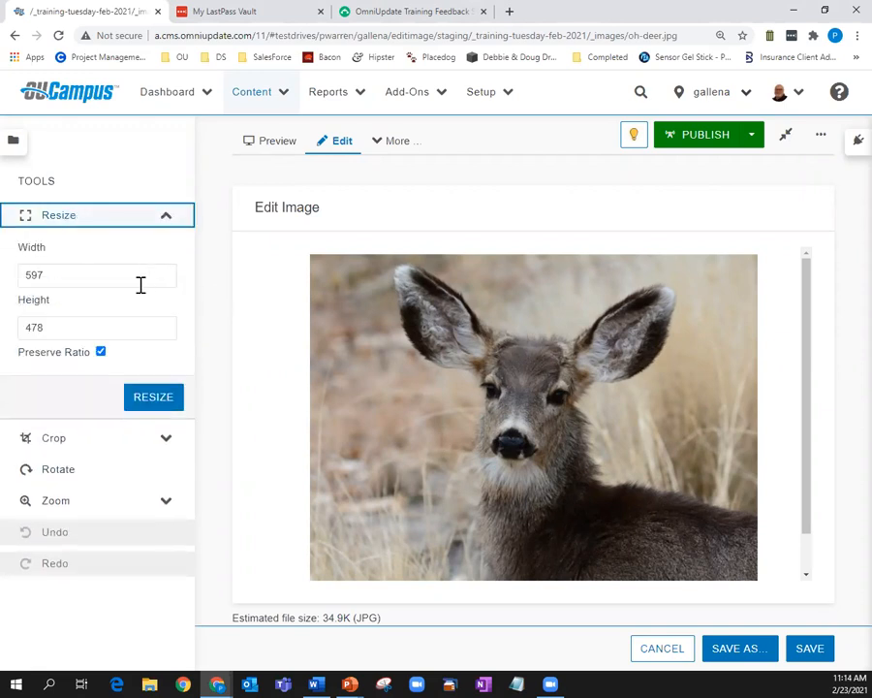
{"action": "left_click_drag", "start_coordinate": [42, 274], "coordinate": [15, 274]}
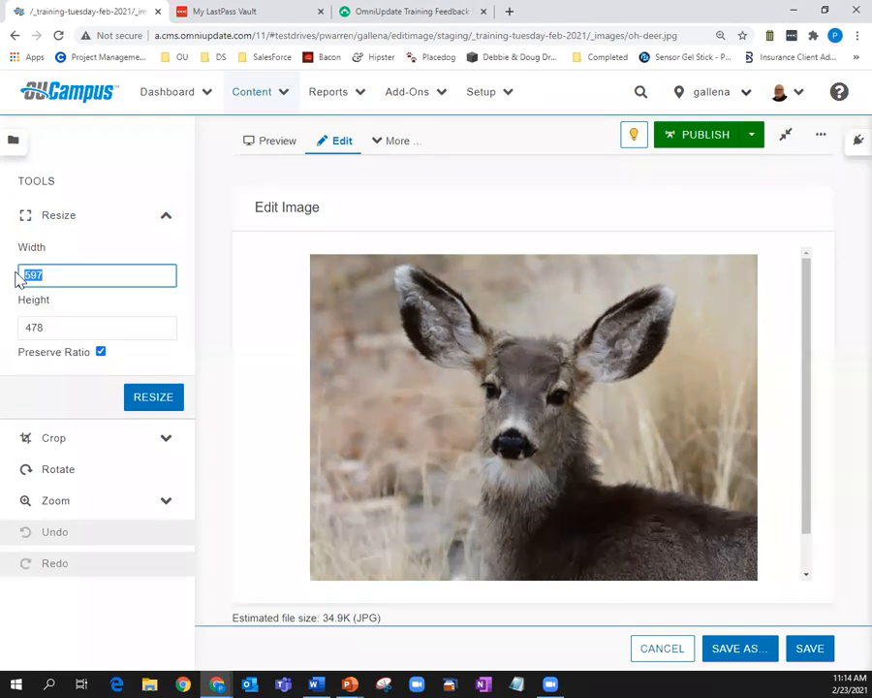
{"action": "type", "text": "400"}
{"action": "left_click", "coordinate": [146, 399]}
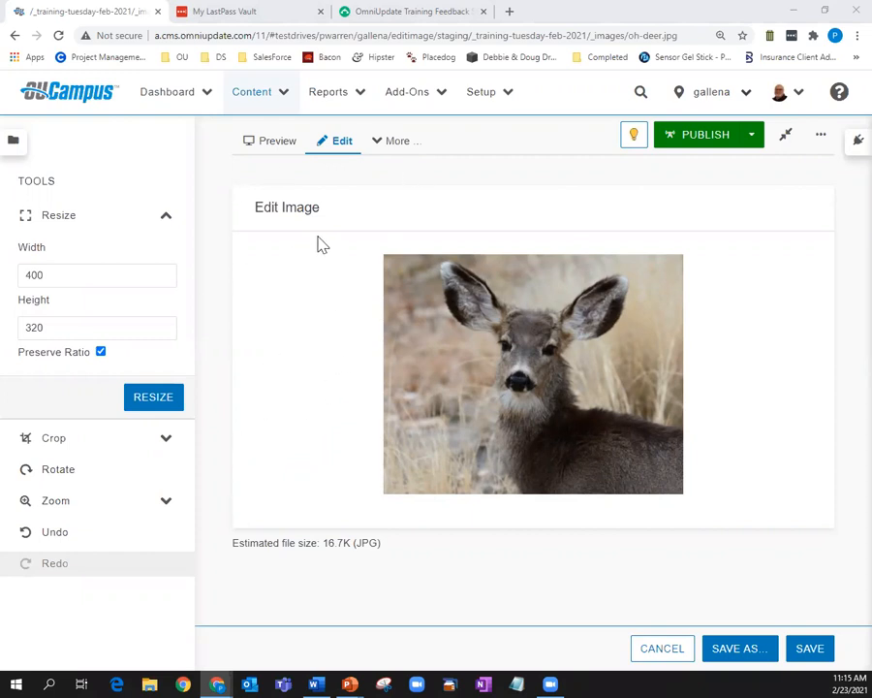
{"action": "left_click", "coordinate": [154, 399]}
{"action": "left_click", "coordinate": [167, 221]}
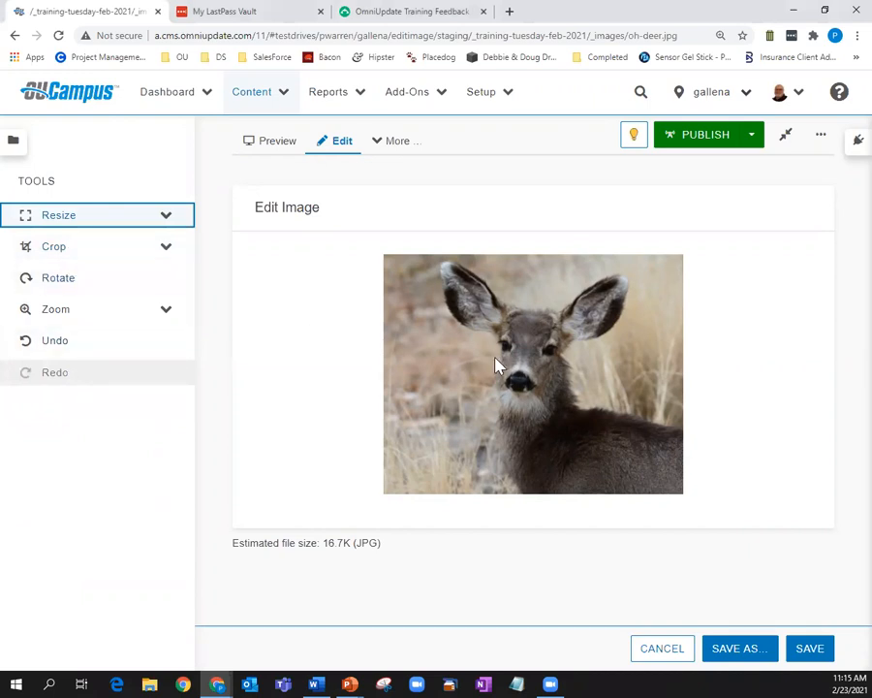
Crop the deer image with a custom aspect ratio, cutting its height to about 267 and trimming both sides
{"action": "left_click", "coordinate": [68, 254]}
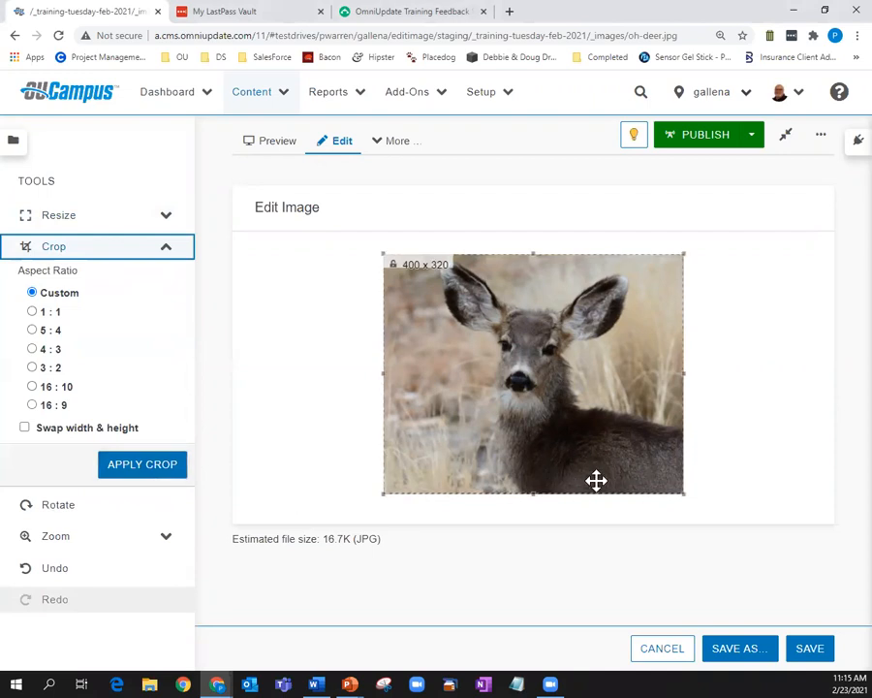
{"action": "left_click_drag", "start_coordinate": [533, 494], "coordinate": [542, 454]}
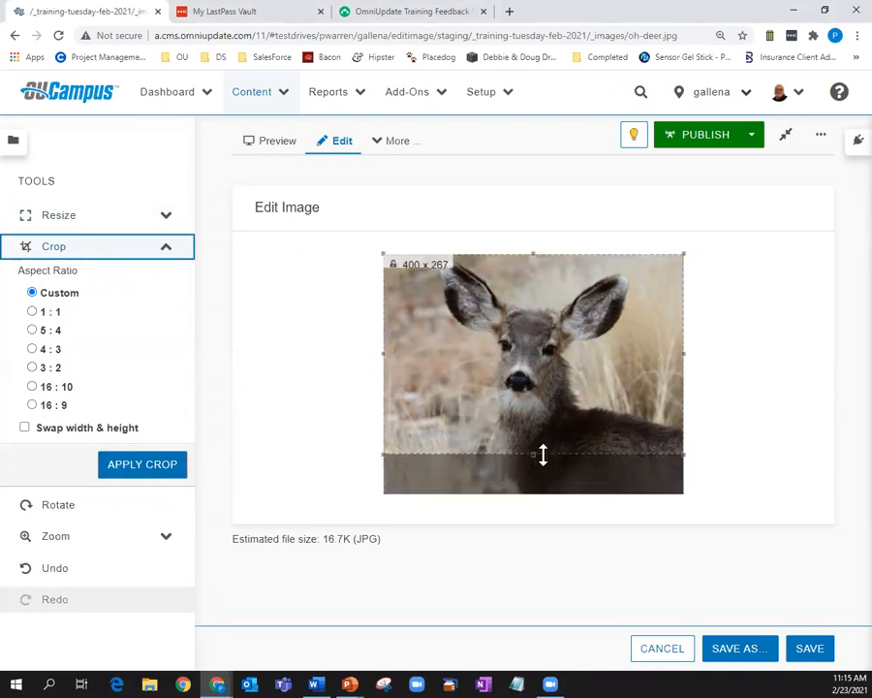
{"action": "left_click_drag", "start_coordinate": [686, 351], "coordinate": [655, 351]}
{"action": "mouse_move", "coordinate": [389, 343]}
{"action": "left_mouse_down"}
{"action": "mouse_move", "coordinate": [382, 349]}
{"action": "mouse_move", "coordinate": [403, 351]}
{"action": "left_mouse_up"}
{"action": "left_click", "coordinate": [141, 466]}
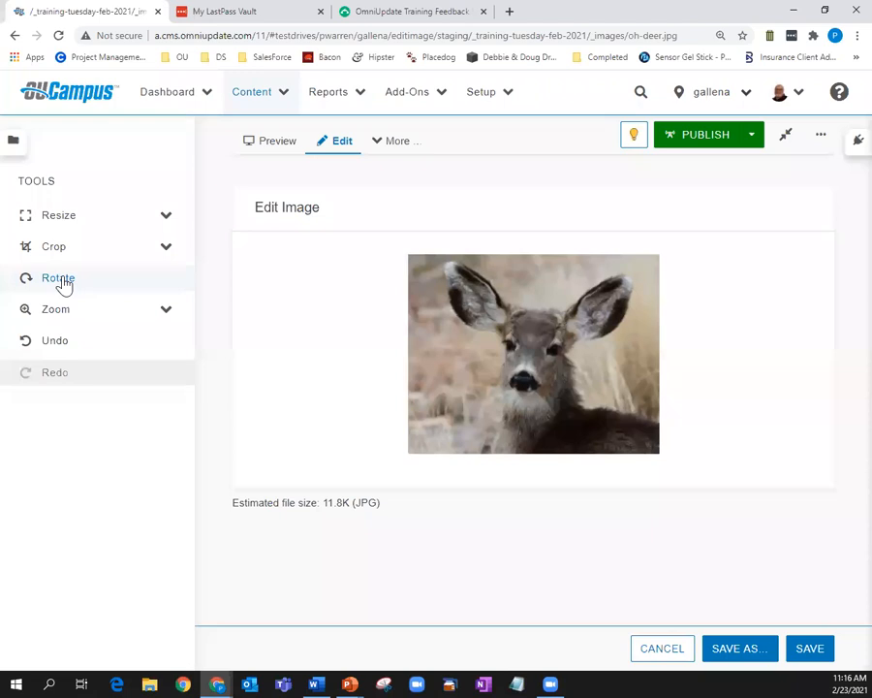
Rotate the deer image through four quarter turns, back to its upright orientation
{"action": "left_click", "coordinate": [58, 278]}
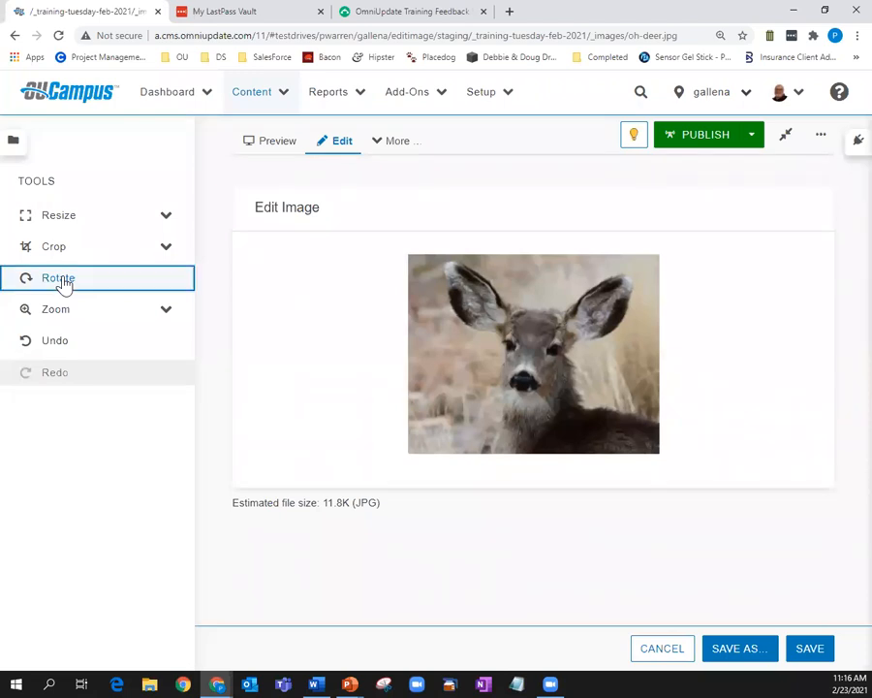
{"action": "left_click", "coordinate": [58, 278]}
{"action": "left_click", "coordinate": [58, 278]}
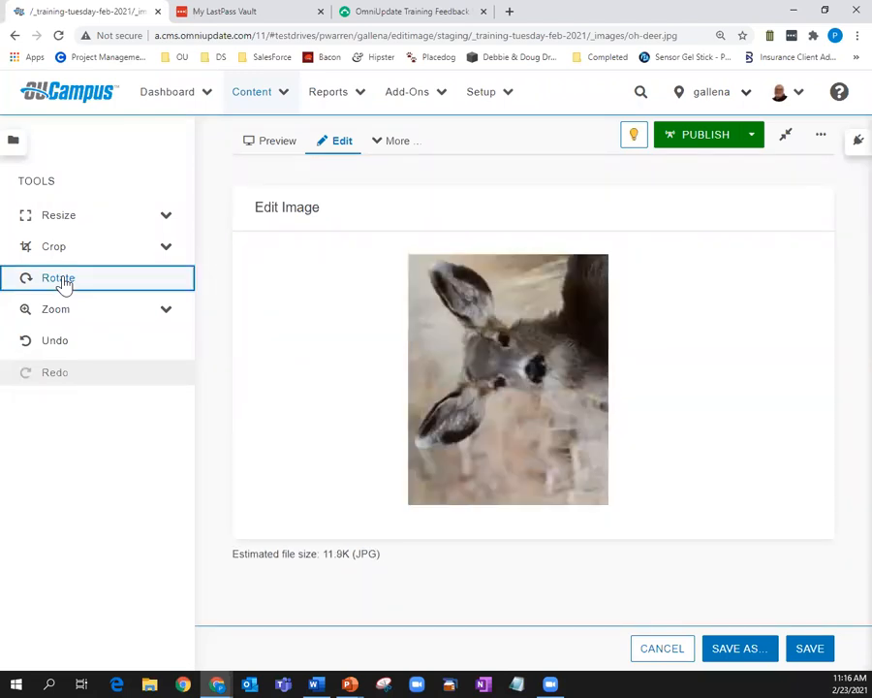
{"action": "left_click", "coordinate": [58, 278]}
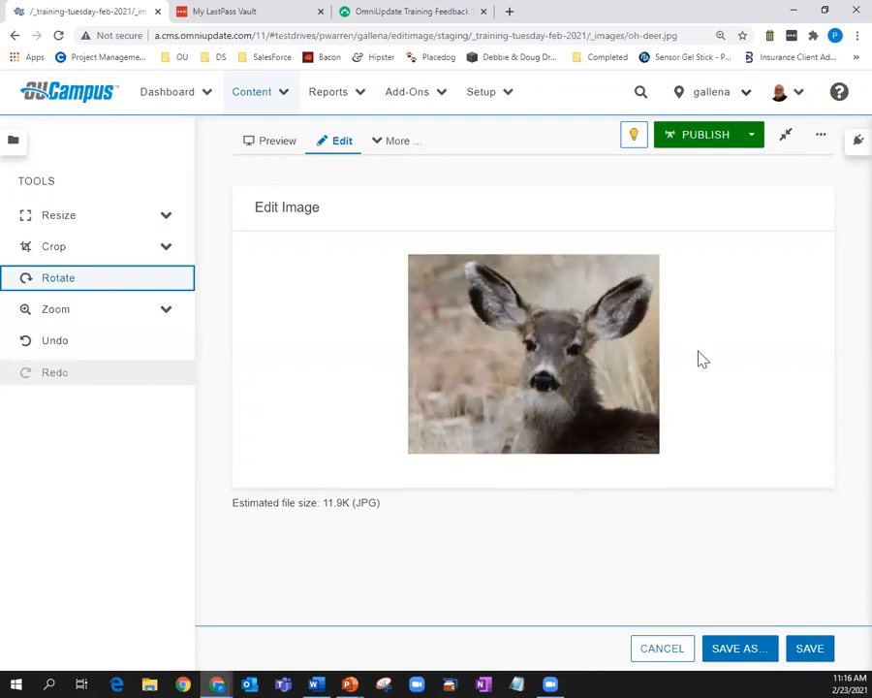
Save the edited deer image as a copy named oh-deer-cropped.jpg in the _images folder
{"action": "left_click", "coordinate": [740, 648]}
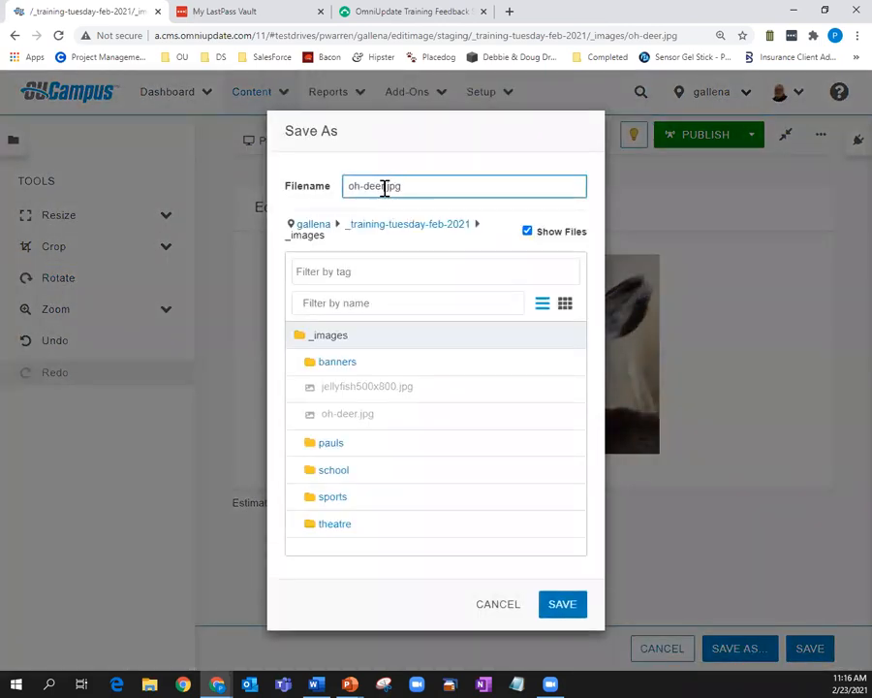
{"action": "type", "text": "-cropped"}
{"action": "left_click", "coordinate": [558, 605]}
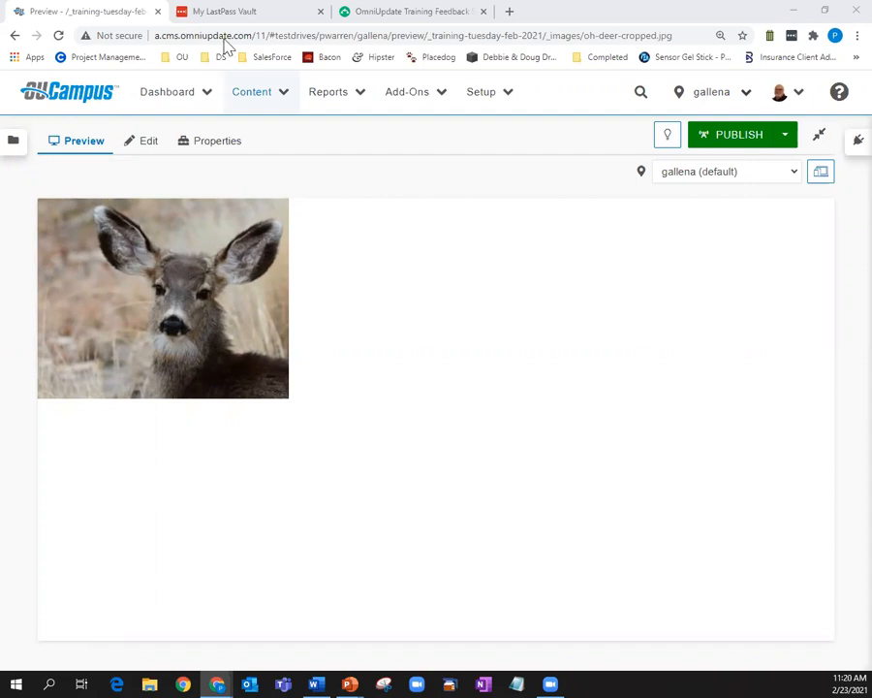
Open image-page-for-tt.pcf from the _training-tuesday-feb-2021 folder and start editing its Main Content region
{"action": "left_click", "coordinate": [259, 105]}
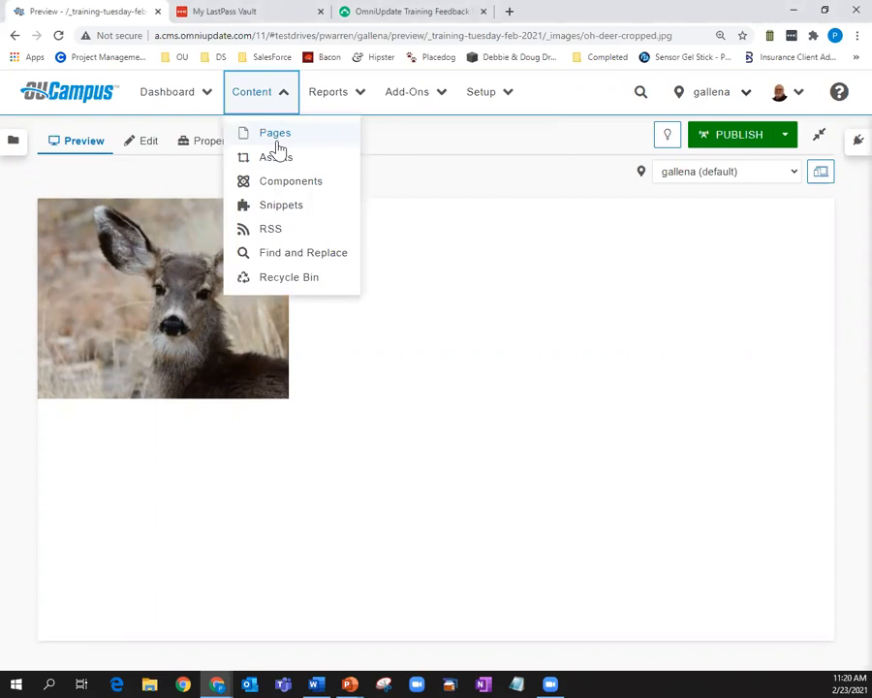
{"action": "left_click", "coordinate": [277, 140]}
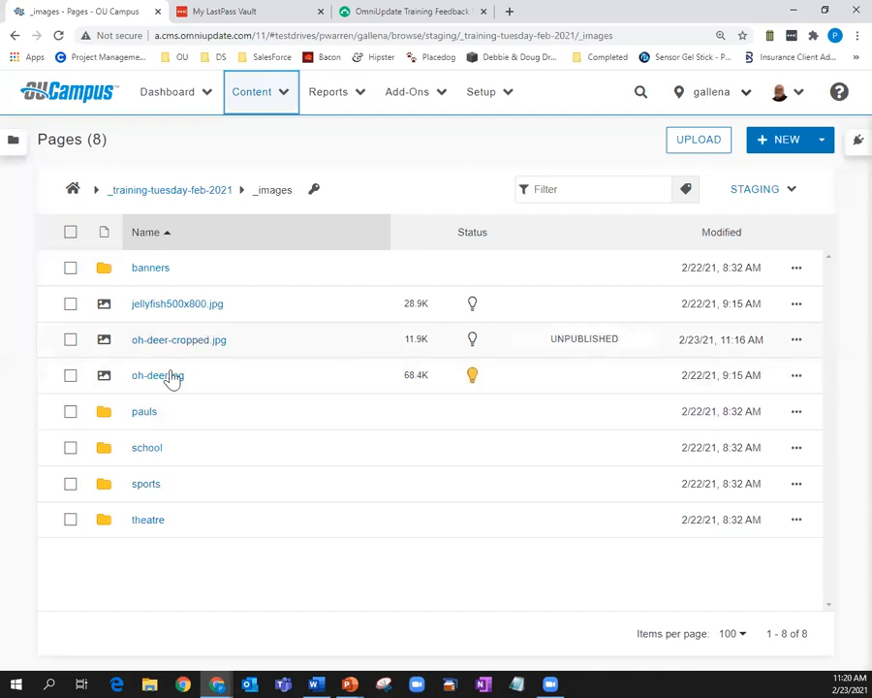
{"action": "left_click", "coordinate": [175, 191]}
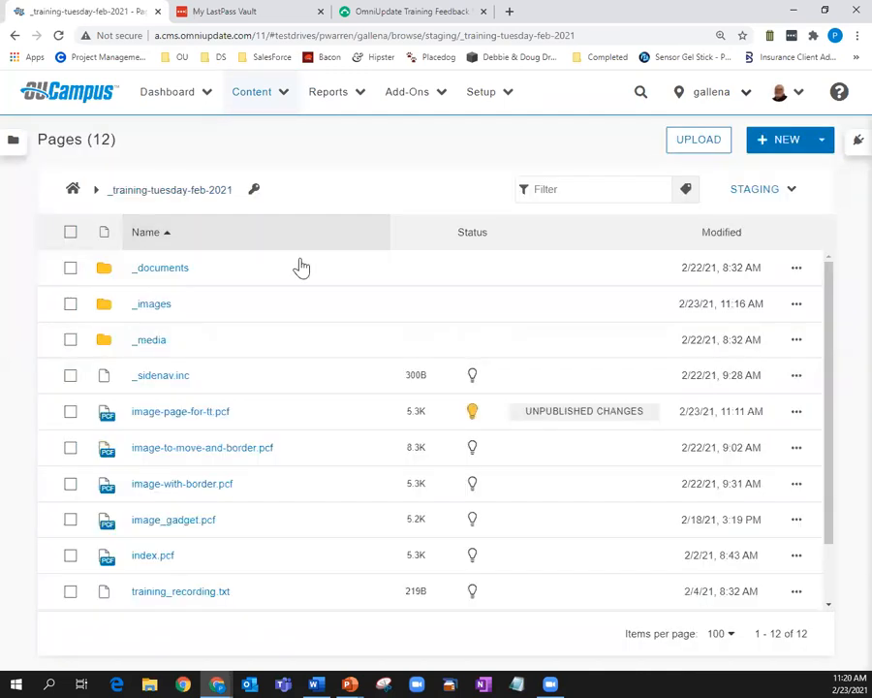
{"action": "left_click", "coordinate": [198, 413]}
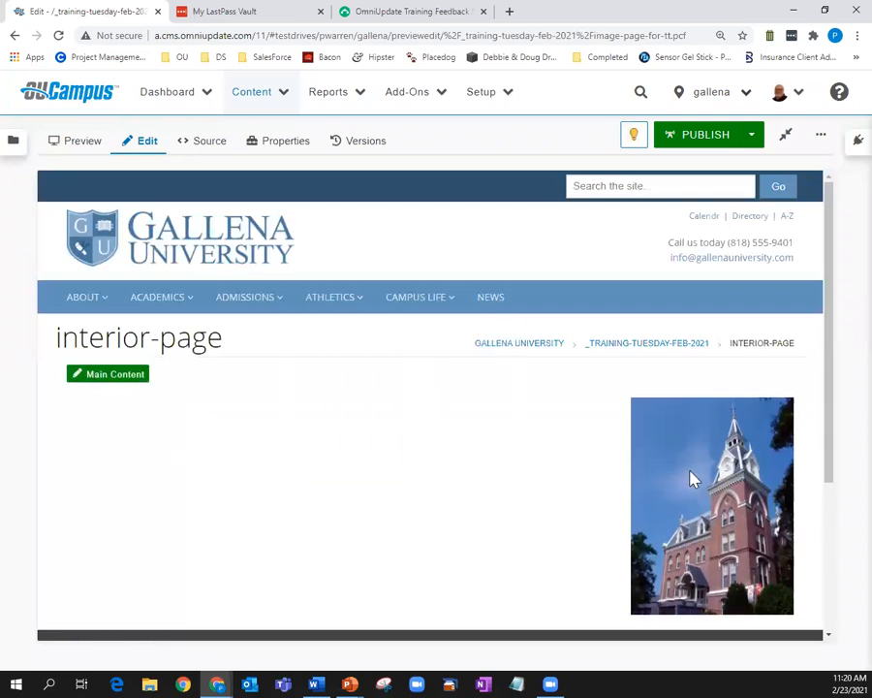
{"action": "left_click", "coordinate": [110, 377]}
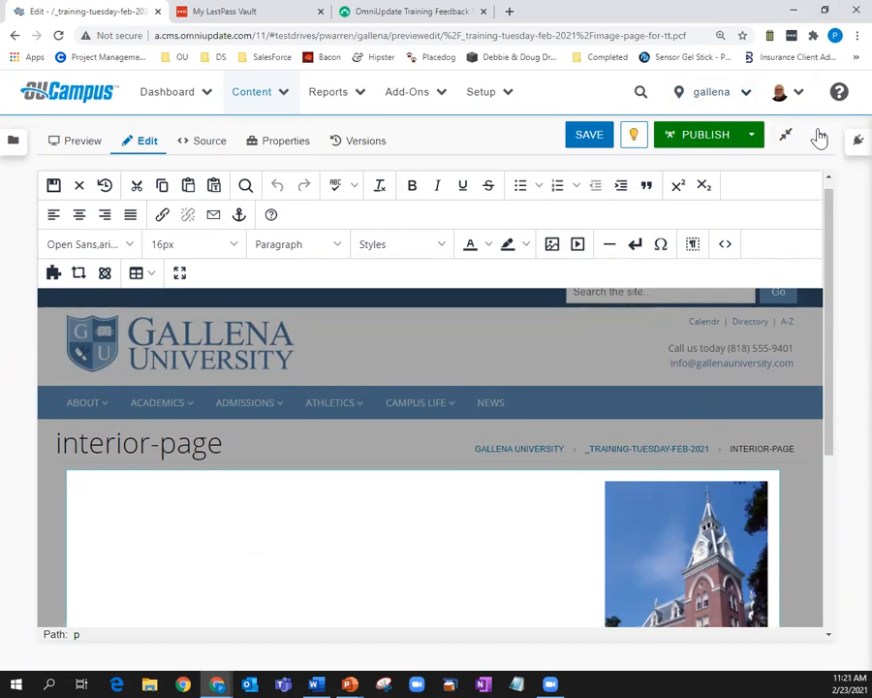
Point the Images gadget to the school folder inside _training-tuesday-feb-2021/_images
{"action": "left_click", "coordinate": [857, 141]}
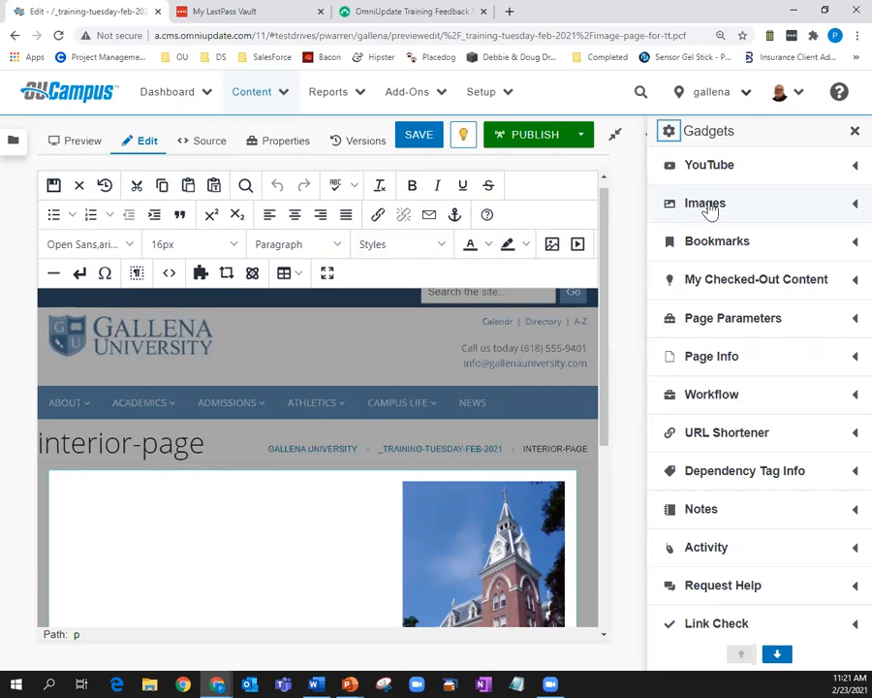
{"action": "left_click", "coordinate": [706, 205]}
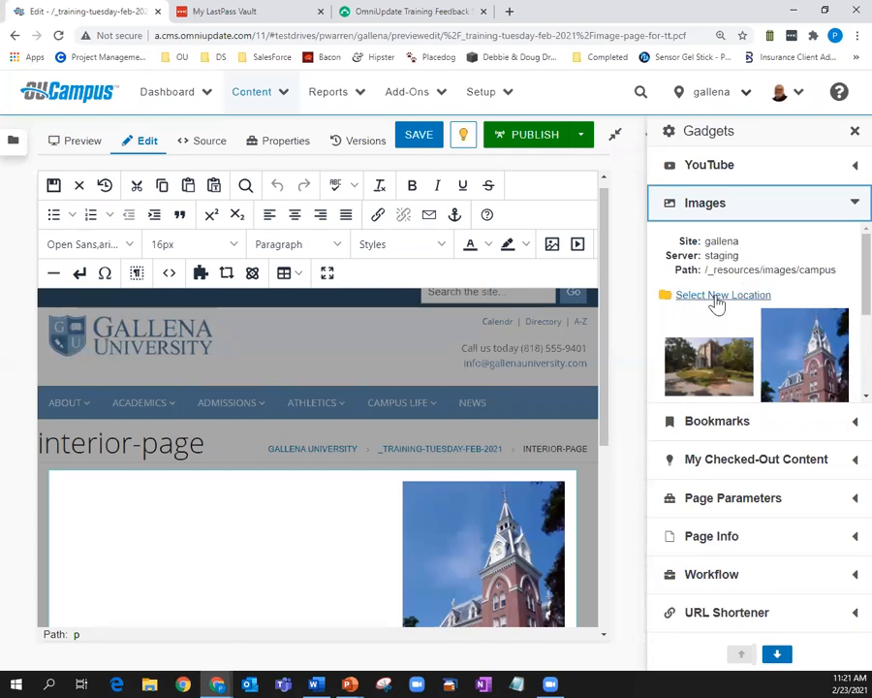
{"action": "left_click", "coordinate": [718, 296]}
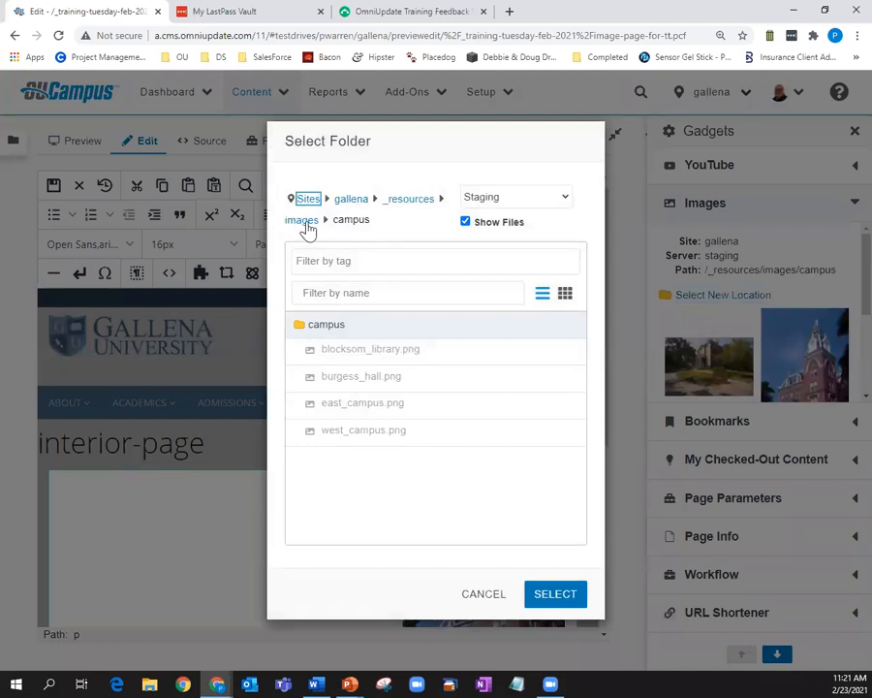
{"action": "left_click", "coordinate": [348, 200]}
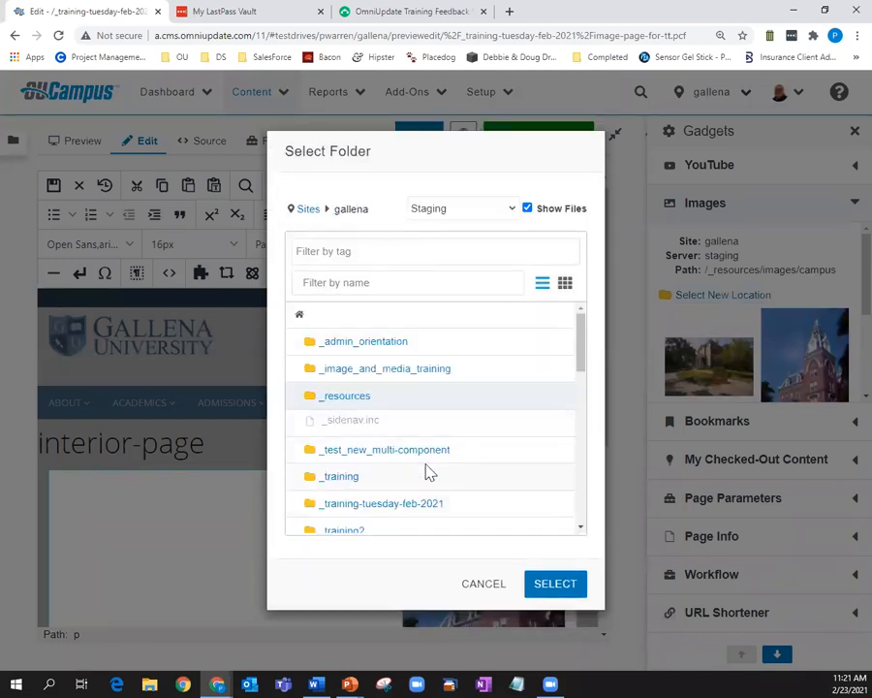
{"action": "left_click", "coordinate": [375, 506]}
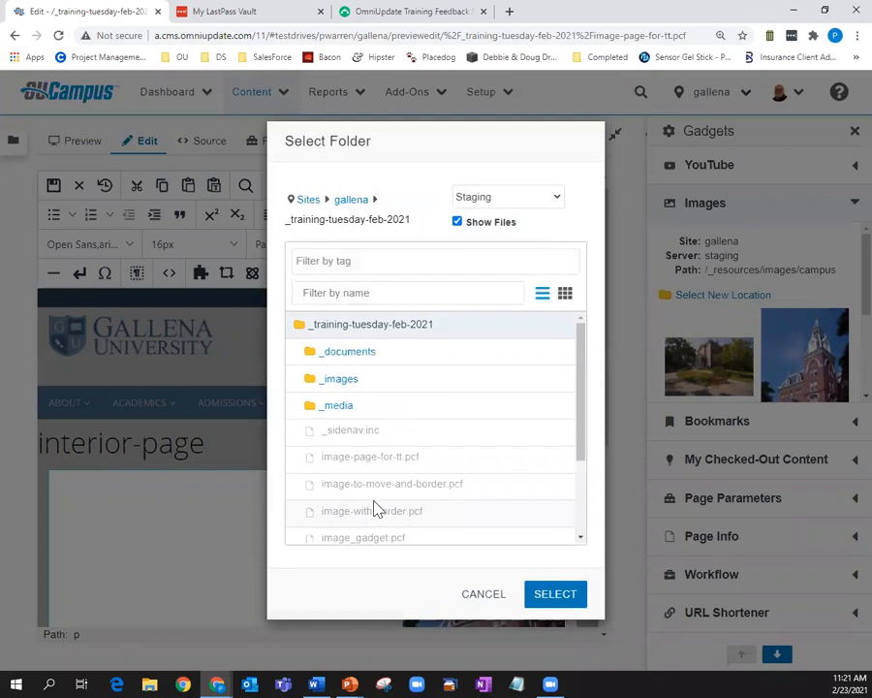
{"action": "left_click", "coordinate": [340, 384]}
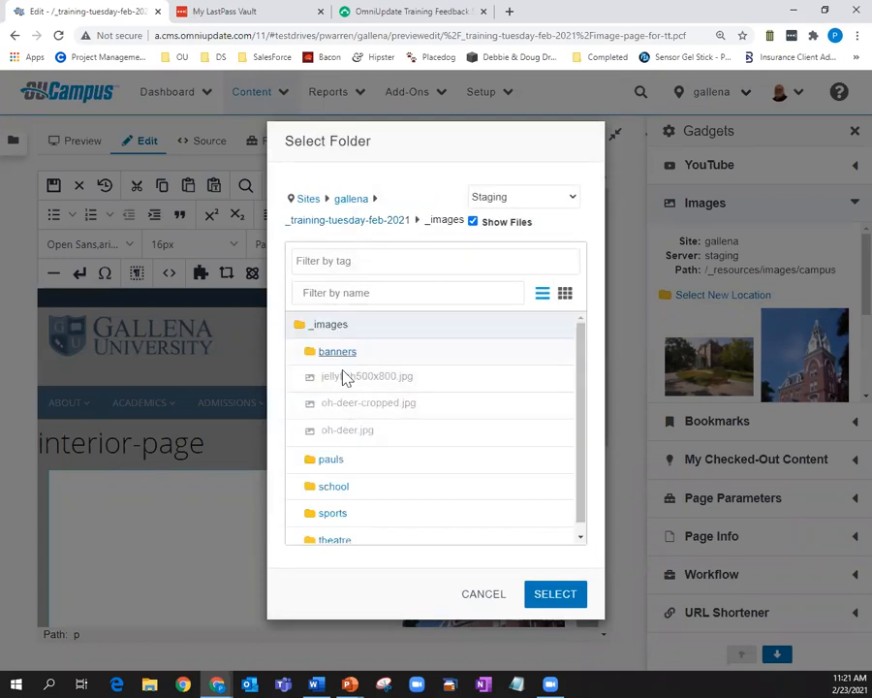
{"action": "left_click", "coordinate": [335, 487]}
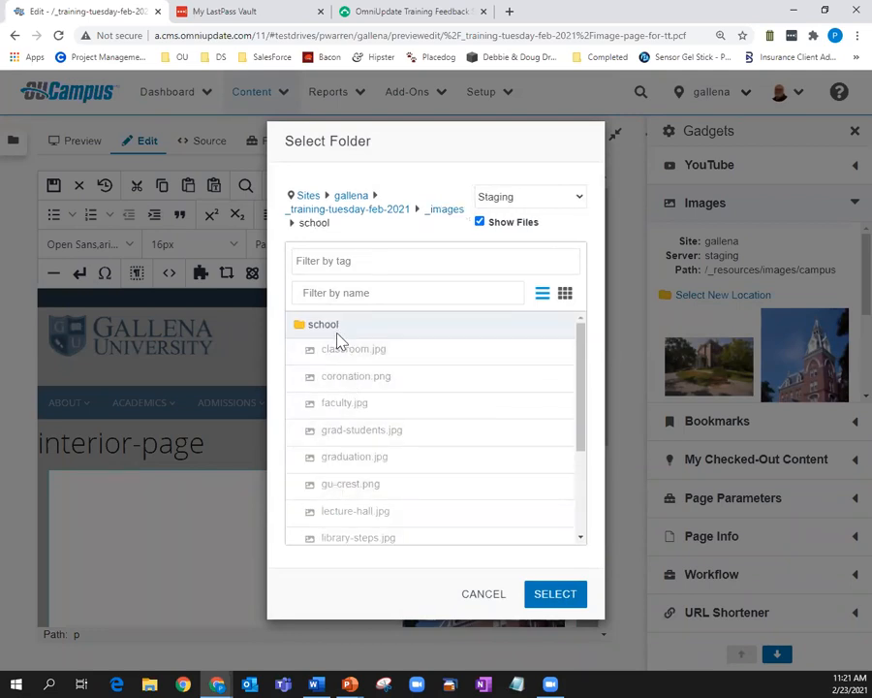
{"action": "left_click", "coordinate": [558, 595]}
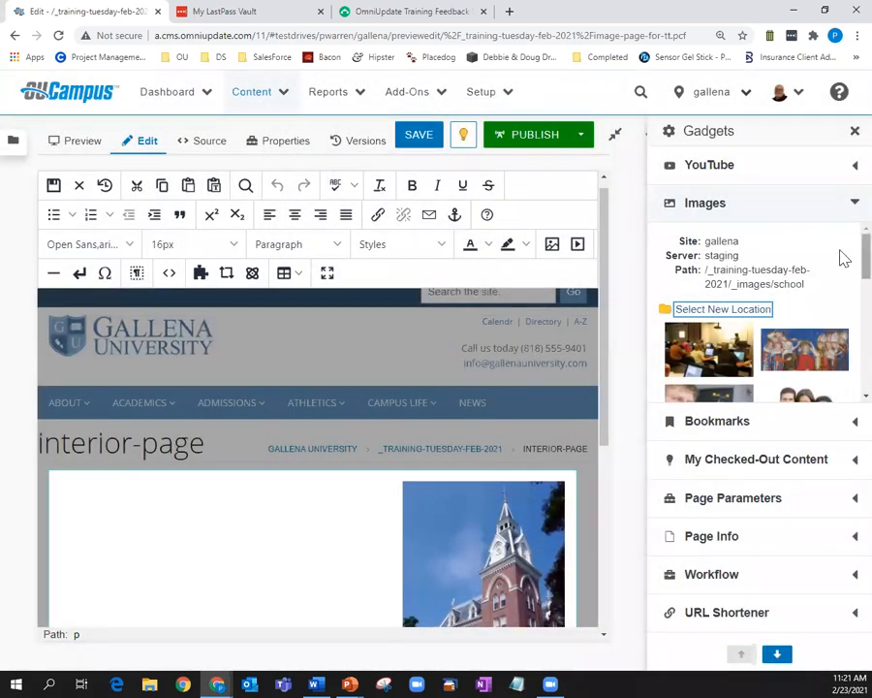
Insert classroom.jpg from the Images gadget into the main content, with a blank width and the alternative description "Class"
{"action": "scroll", "coordinate": [843, 256], "scroll_direction": "down", "scroll_amount": 5}
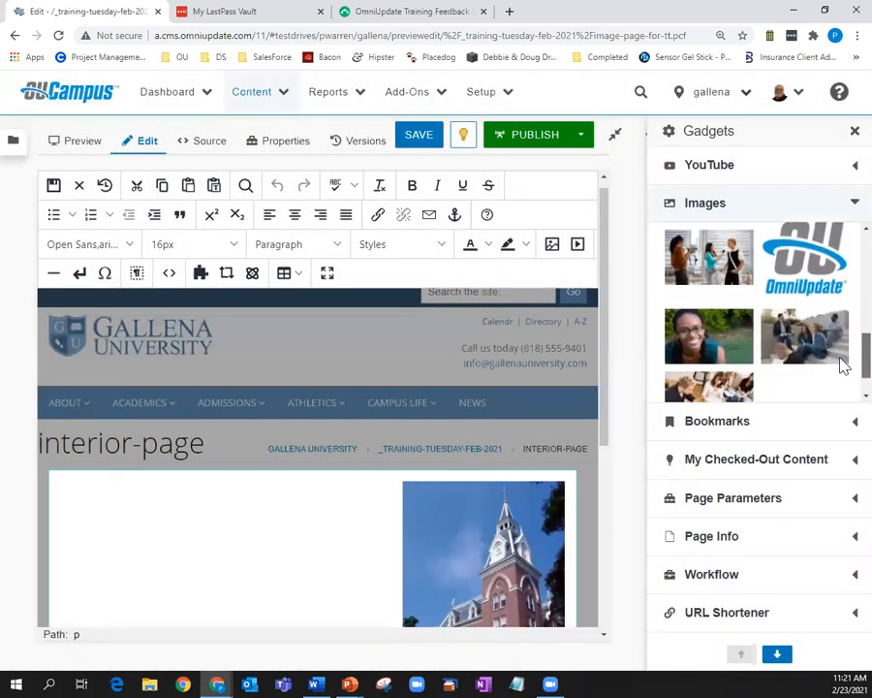
{"action": "scroll", "coordinate": [839, 349], "scroll_direction": "up", "scroll_amount": 6}
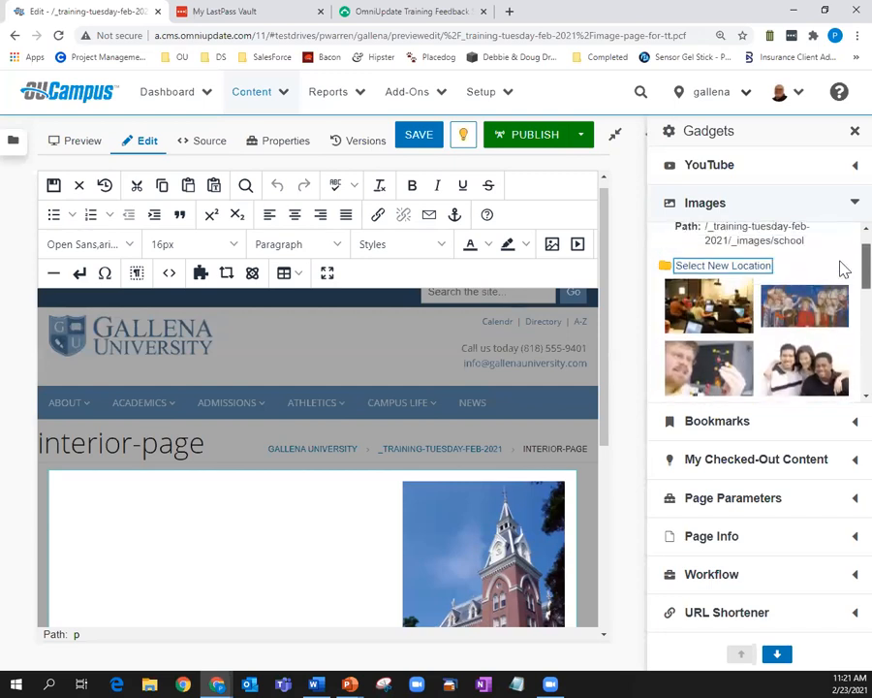
{"action": "left_click_drag", "start_coordinate": [702, 310], "coordinate": [162, 560]}
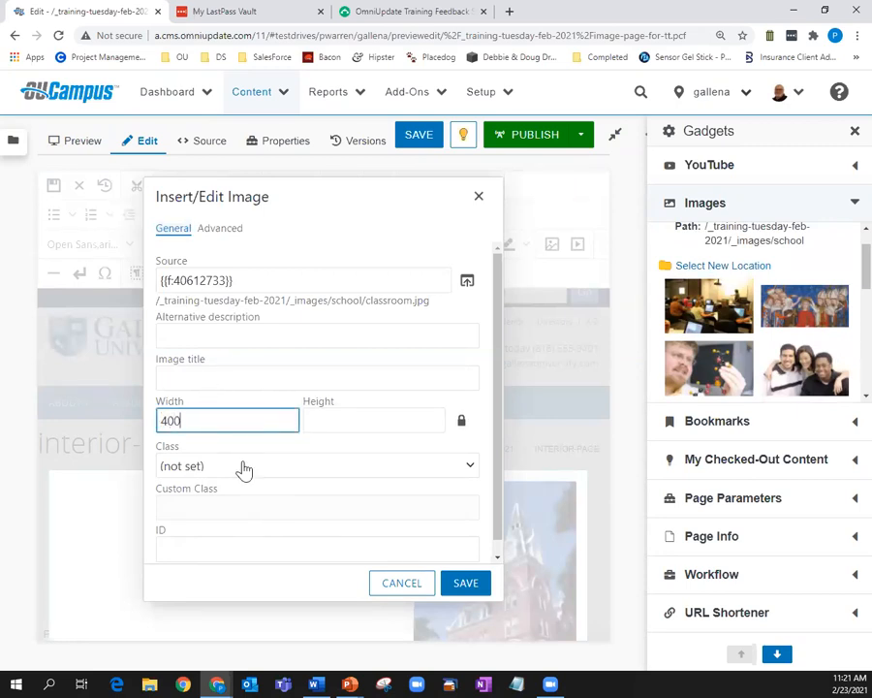
{"action": "left_click_drag", "start_coordinate": [195, 426], "coordinate": [141, 430]}
{"action": "key", "text": "BackSpace"}
{"action": "left_click", "coordinate": [249, 342]}
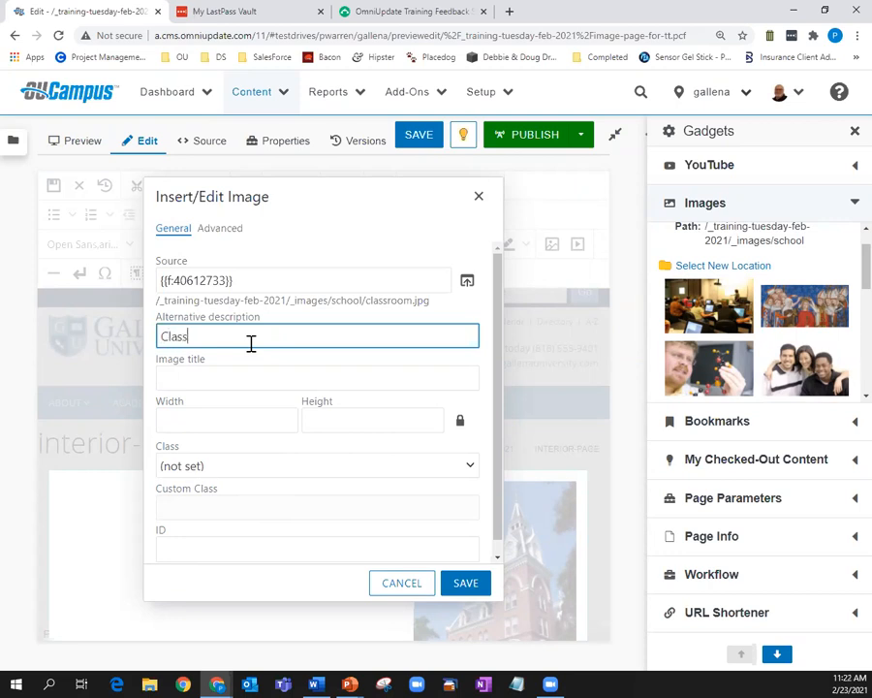
{"action": "left_click", "coordinate": [463, 582]}
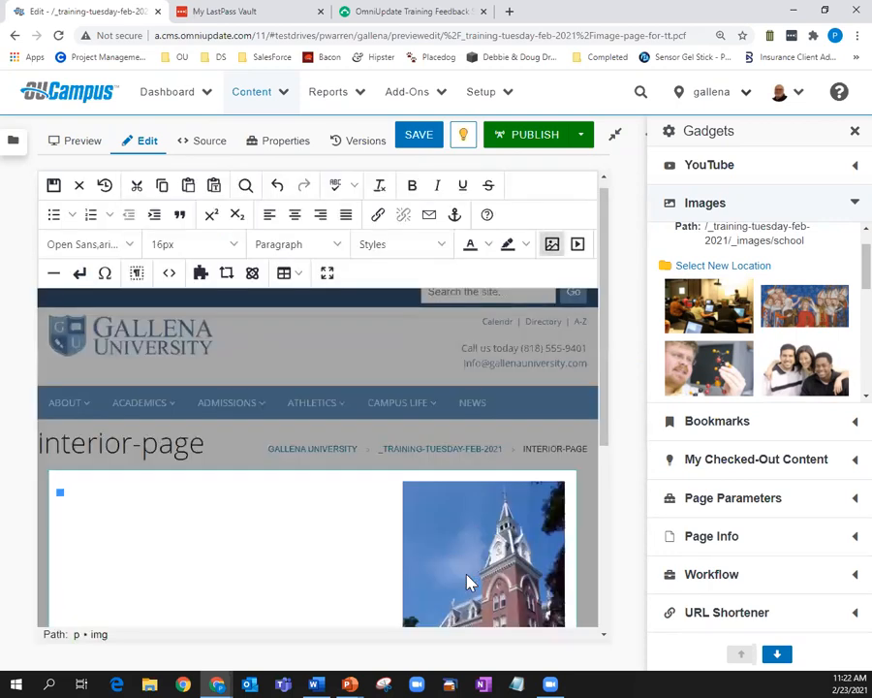
Shrink the inserted classroom image freehand to about 254 by 159, and look through the other images in the gadget
{"action": "scroll", "coordinate": [221, 572], "scroll_direction": "down", "scroll_amount": 3}
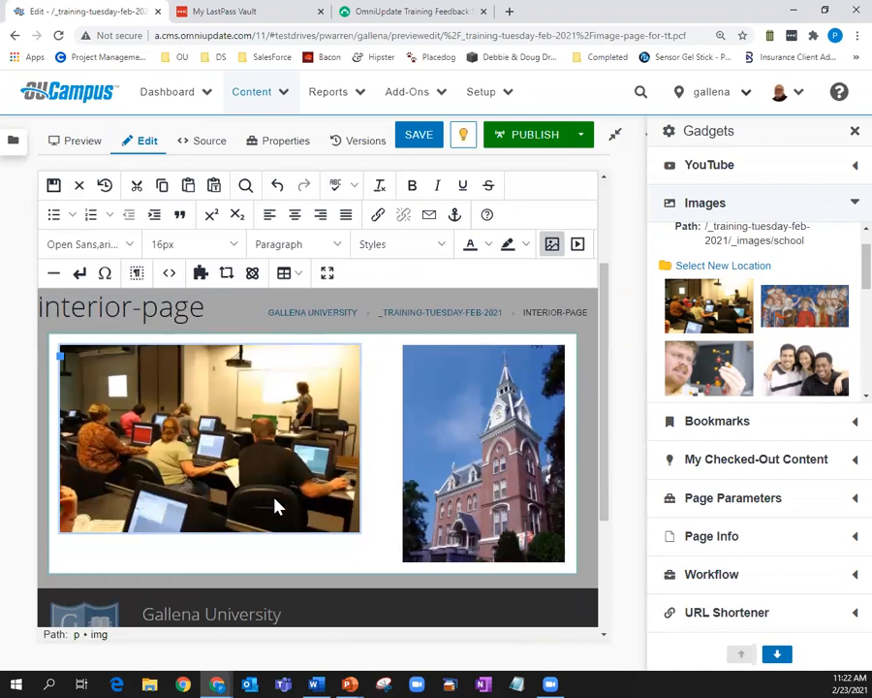
{"action": "left_click_drag", "start_coordinate": [358, 531], "coordinate": [261, 461]}
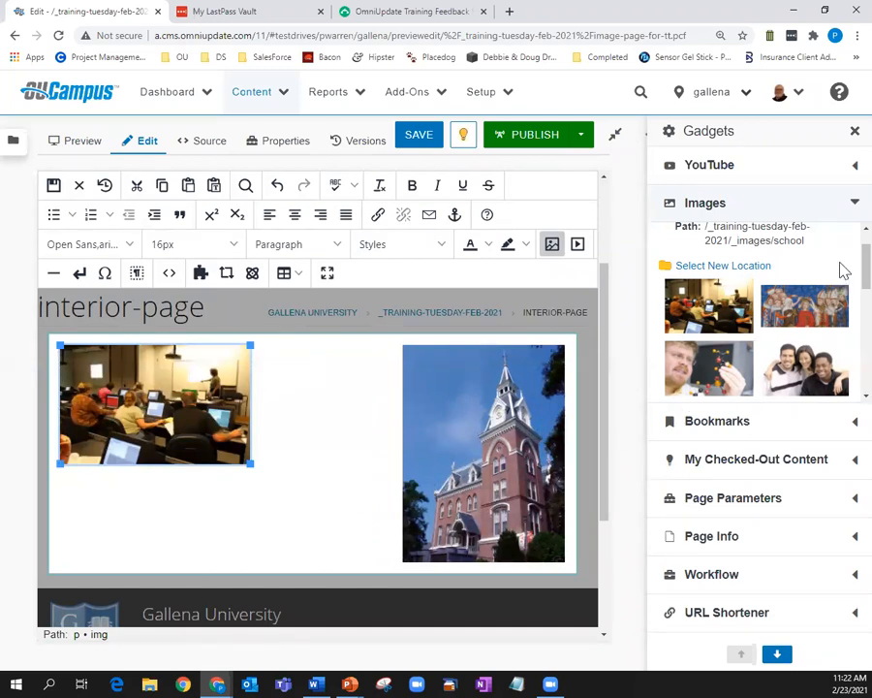
{"action": "scroll", "coordinate": [841, 281], "scroll_direction": "down", "scroll_amount": 5}
{"action": "scroll", "coordinate": [841, 349], "scroll_direction": "down", "scroll_amount": 3}
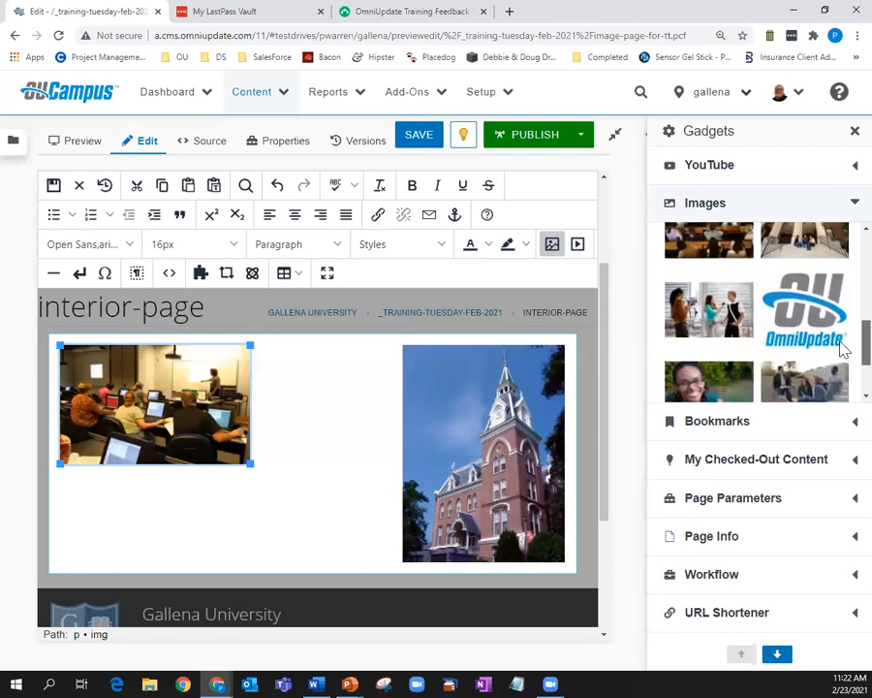
{"action": "scroll", "coordinate": [842, 320], "scroll_direction": "up", "scroll_amount": 5}
{"action": "scroll", "coordinate": [841, 286], "scroll_direction": "up", "scroll_amount": 1}
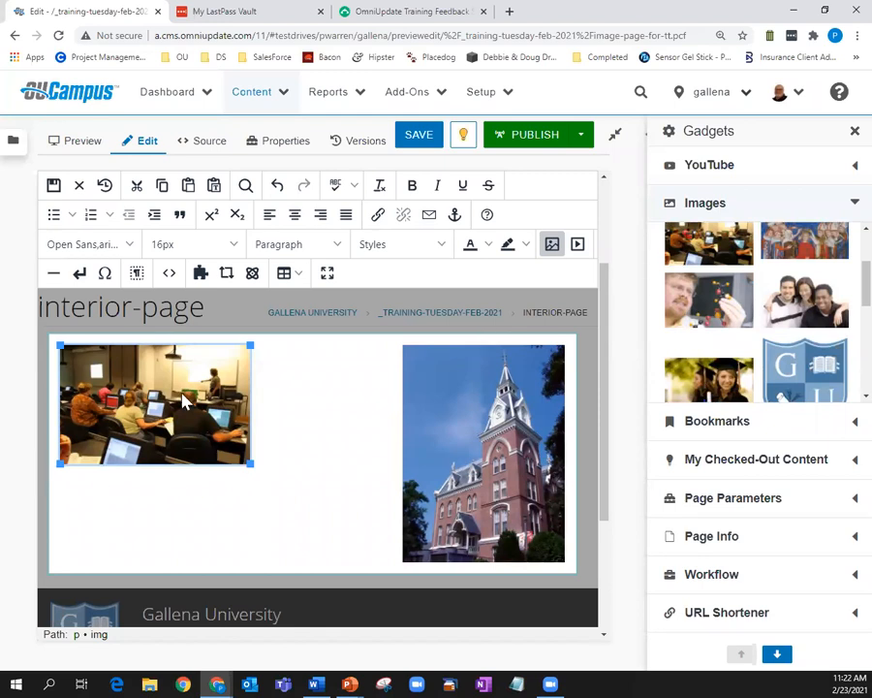
Set the classroom image's width to 300 with its proportions locked
{"action": "left_click", "coordinate": [551, 245]}
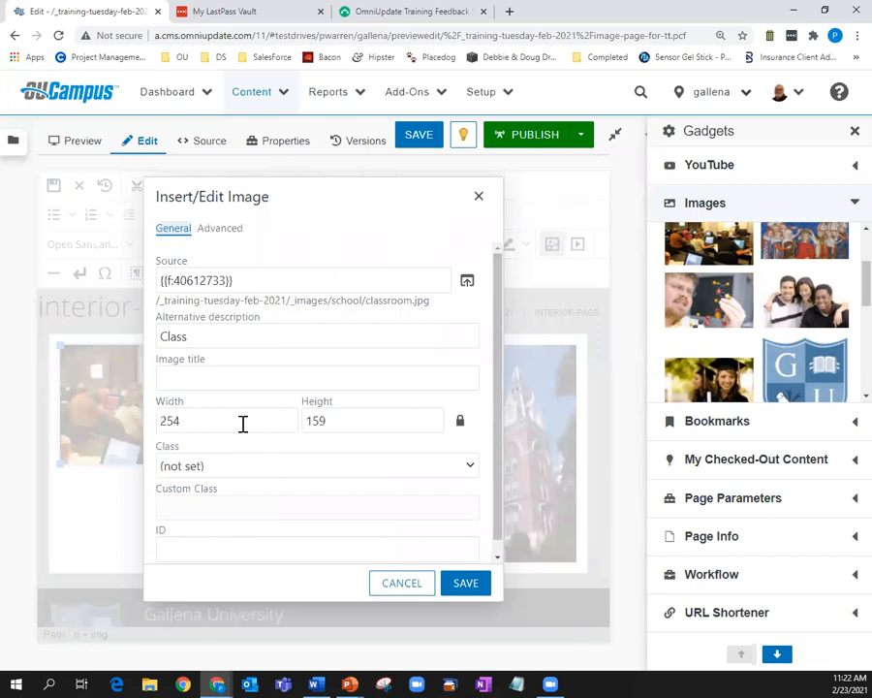
{"action": "left_click_drag", "start_coordinate": [184, 421], "coordinate": [158, 422]}
{"action": "type", "text": "300"}
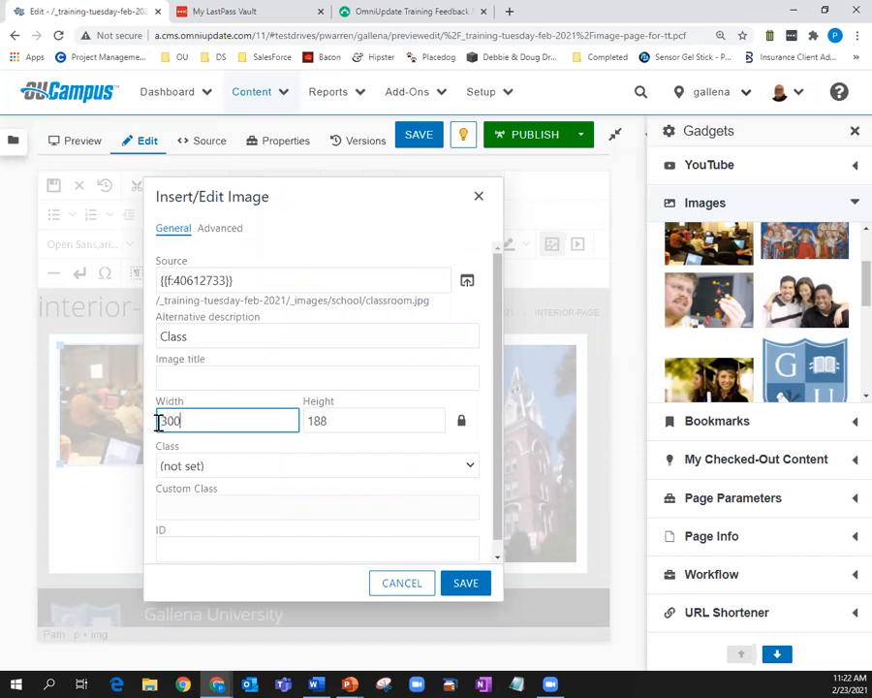
{"action": "left_click", "coordinate": [453, 586]}
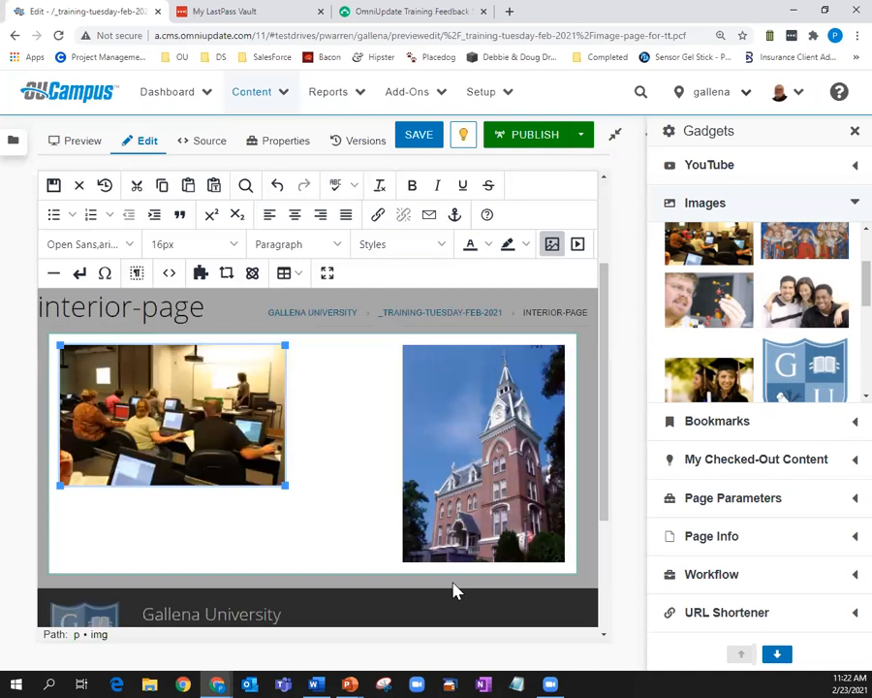
Close the Gadgets sidebar and save the edited page, staying on it rather than discarding the unsaved changes
{"action": "left_click", "coordinate": [853, 132]}
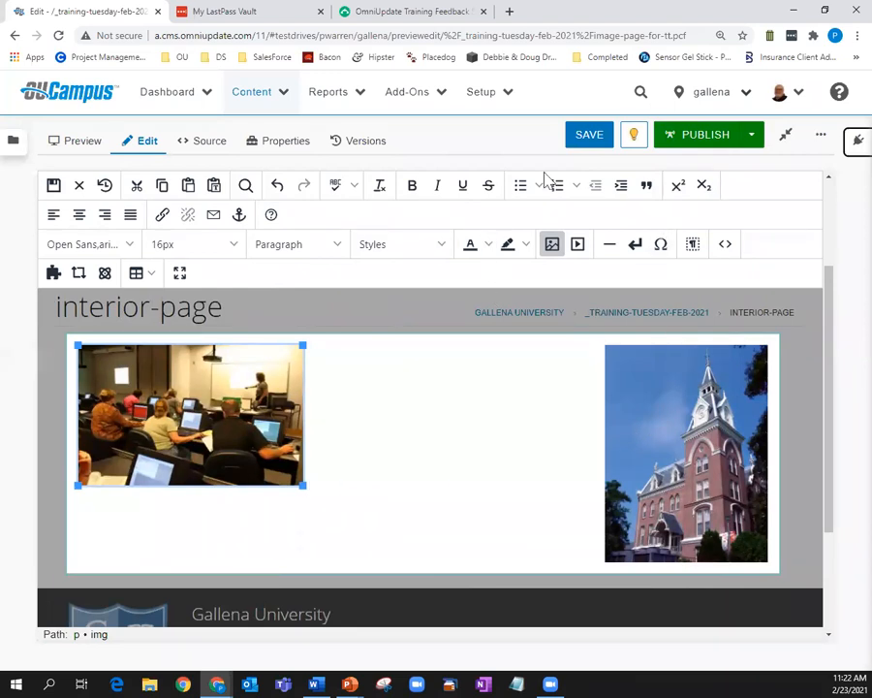
{"action": "left_click", "coordinate": [261, 93]}
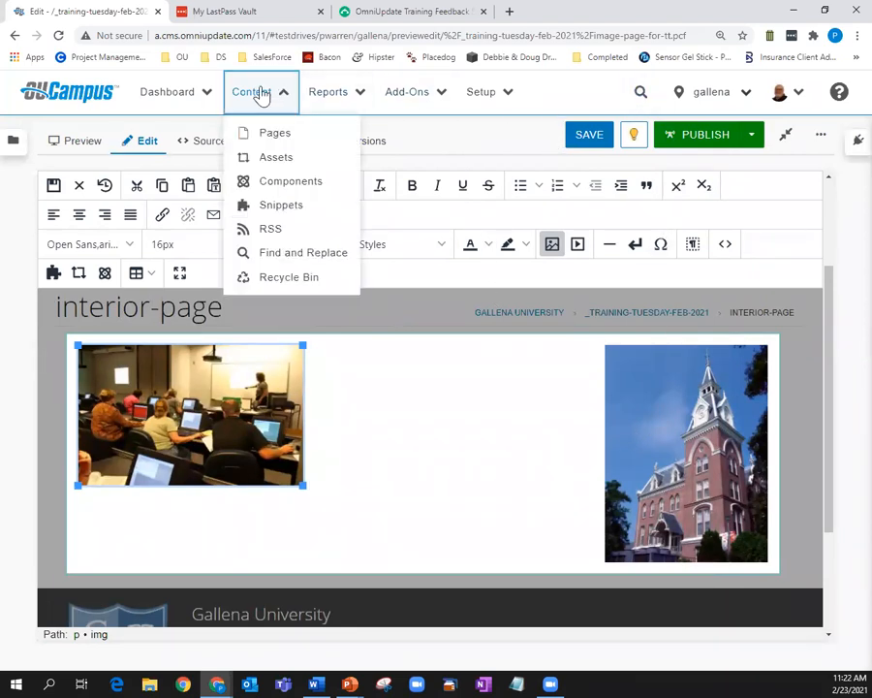
{"action": "left_click", "coordinate": [274, 132]}
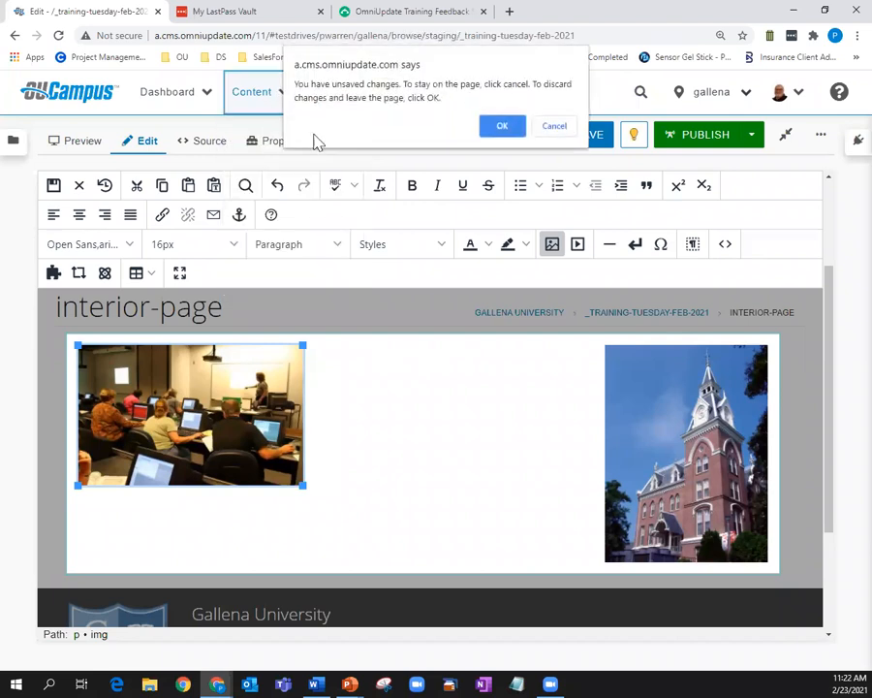
{"action": "left_click", "coordinate": [552, 131]}
{"action": "left_click", "coordinate": [54, 186]}
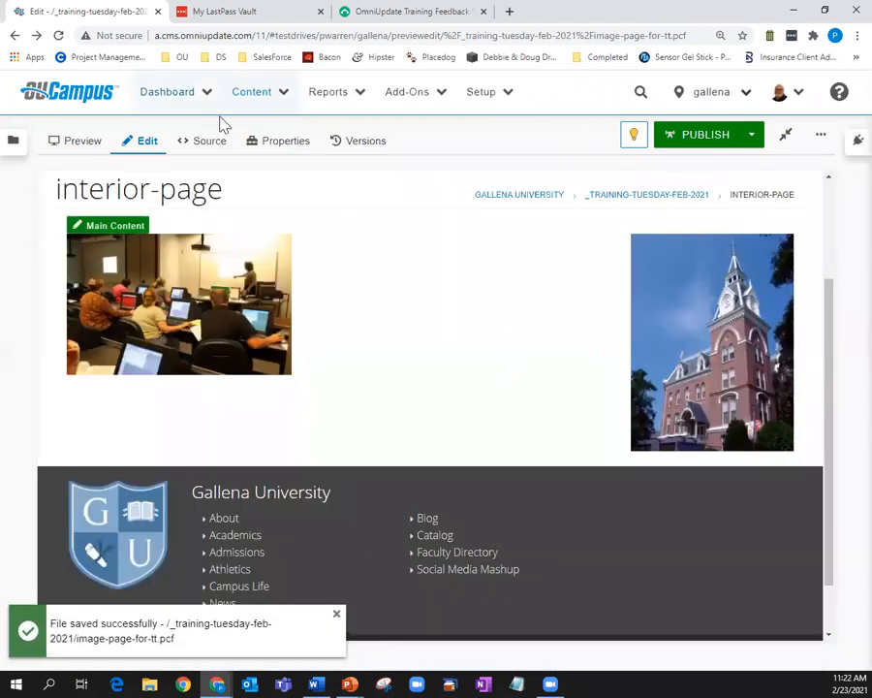
Open the _images folder under _training-tuesday-feb-2021 and start a file upload into it
{"action": "left_click", "coordinate": [271, 101]}
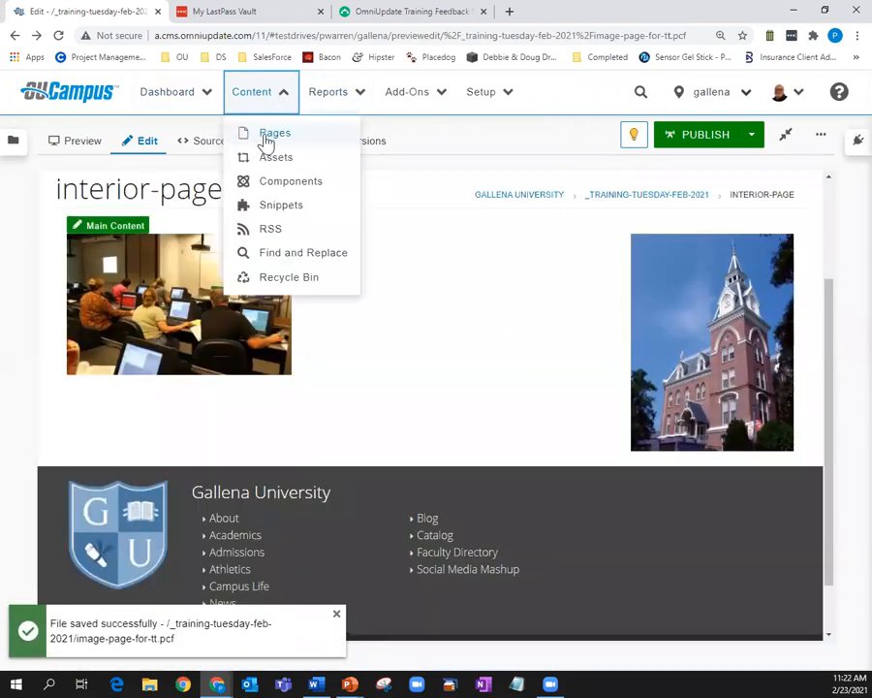
{"action": "left_click", "coordinate": [267, 135]}
{"action": "left_click", "coordinate": [150, 306]}
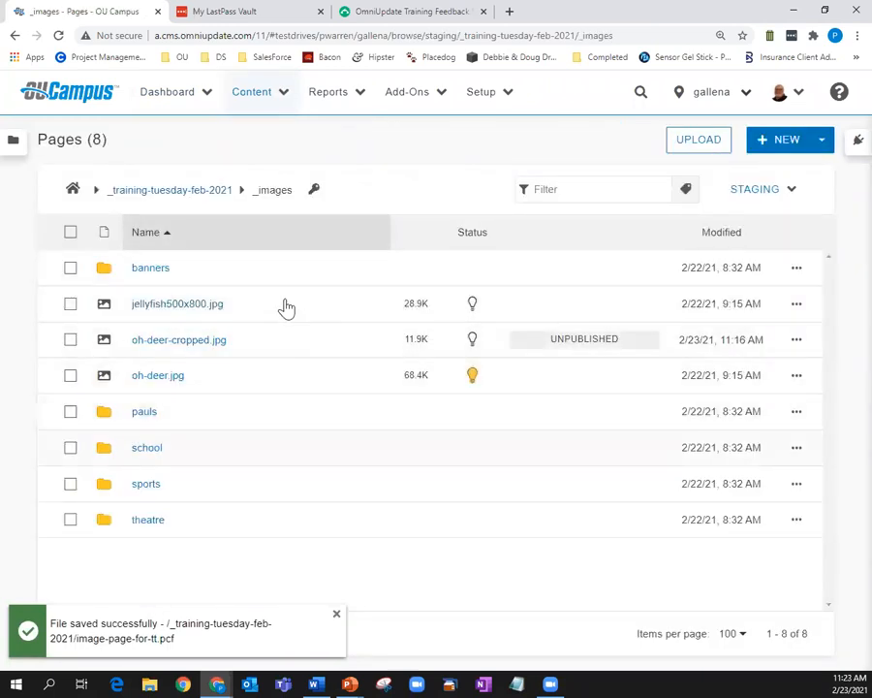
{"action": "left_click", "coordinate": [700, 141]}
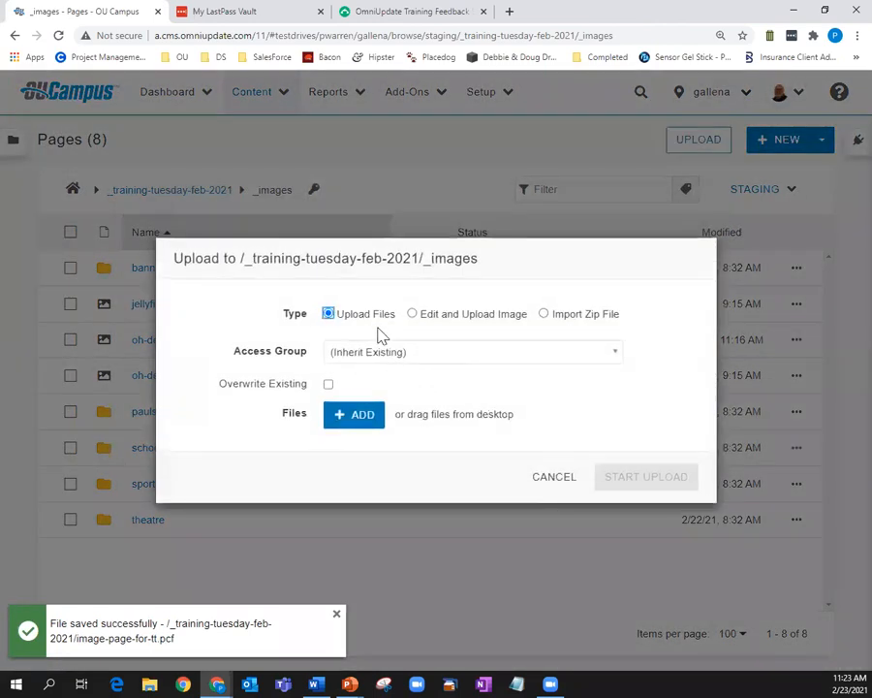
Add beach768x480 and bridge_bench760x507 from the Demo Images folder in Pictures to the upload list
{"action": "left_click", "coordinate": [354, 417]}
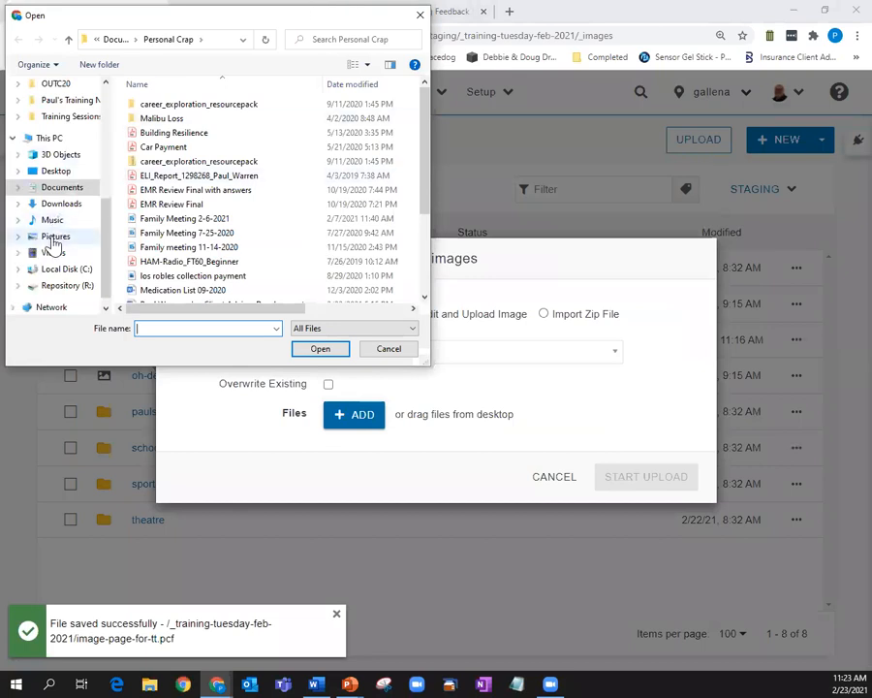
{"action": "left_click", "coordinate": [55, 238]}
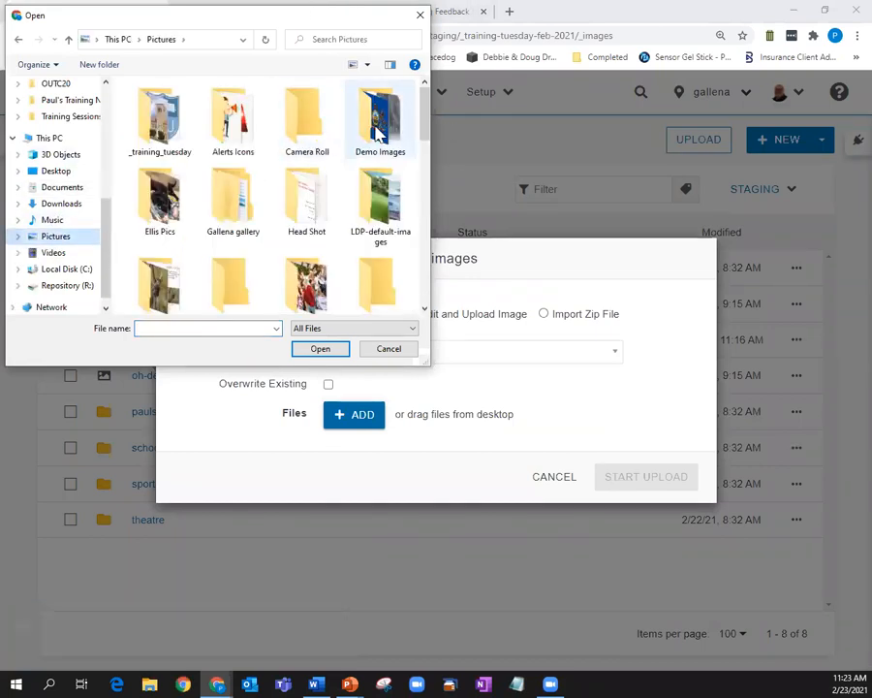
{"action": "double_click", "coordinate": [378, 136]}
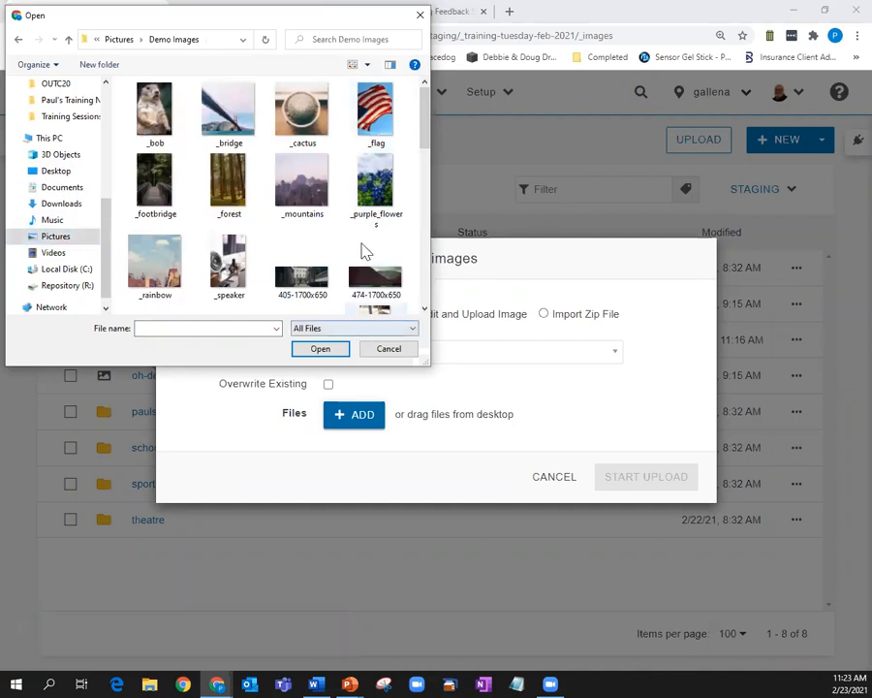
{"action": "scroll", "coordinate": [339, 281], "scroll_direction": "down", "scroll_amount": 3}
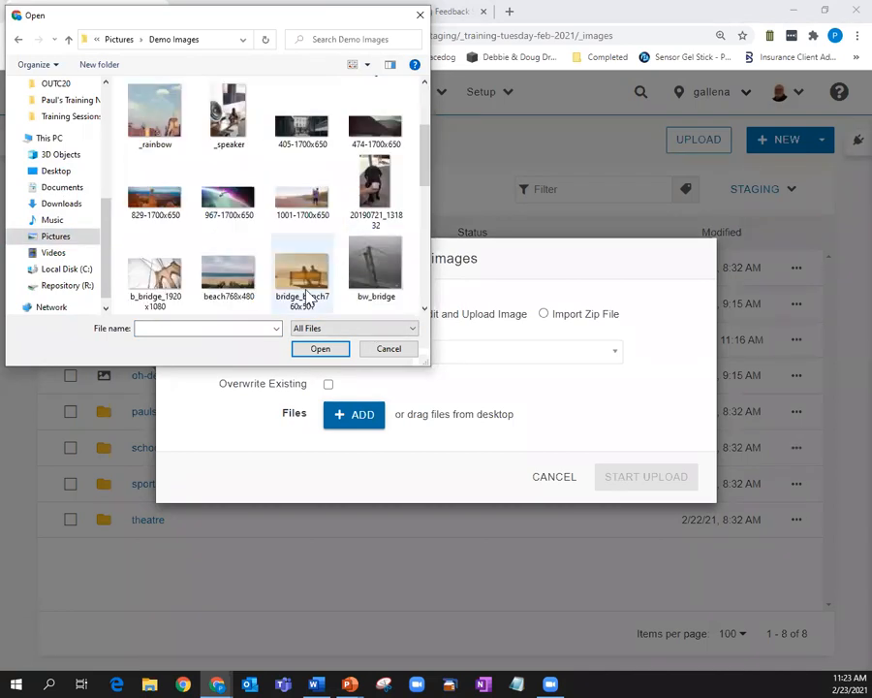
{"action": "left_click", "coordinate": [304, 275]}
{"action": "left_click", "coordinate": [228, 279], "text": "ctrl"}
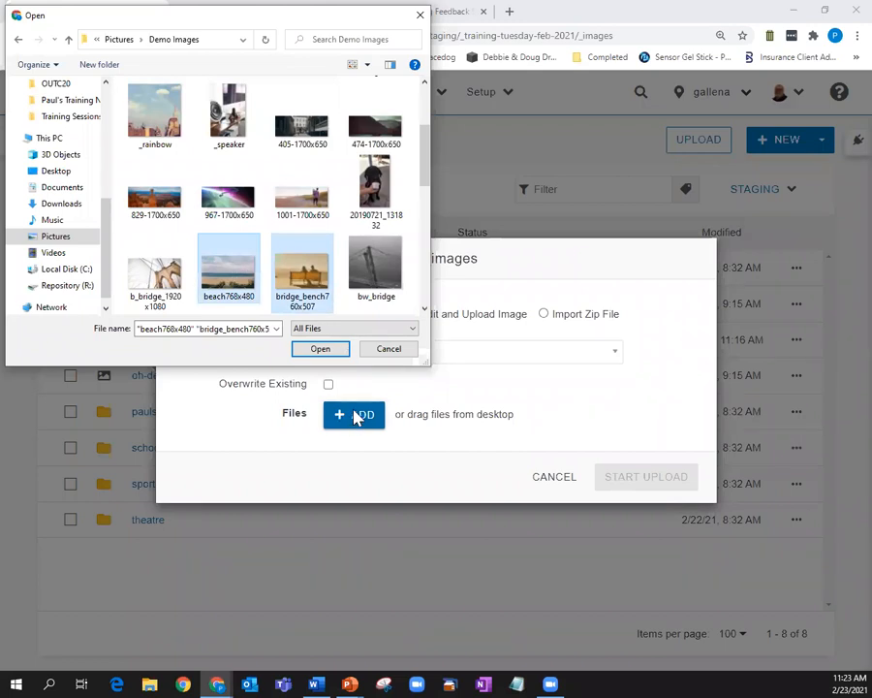
{"action": "left_click", "coordinate": [328, 355]}
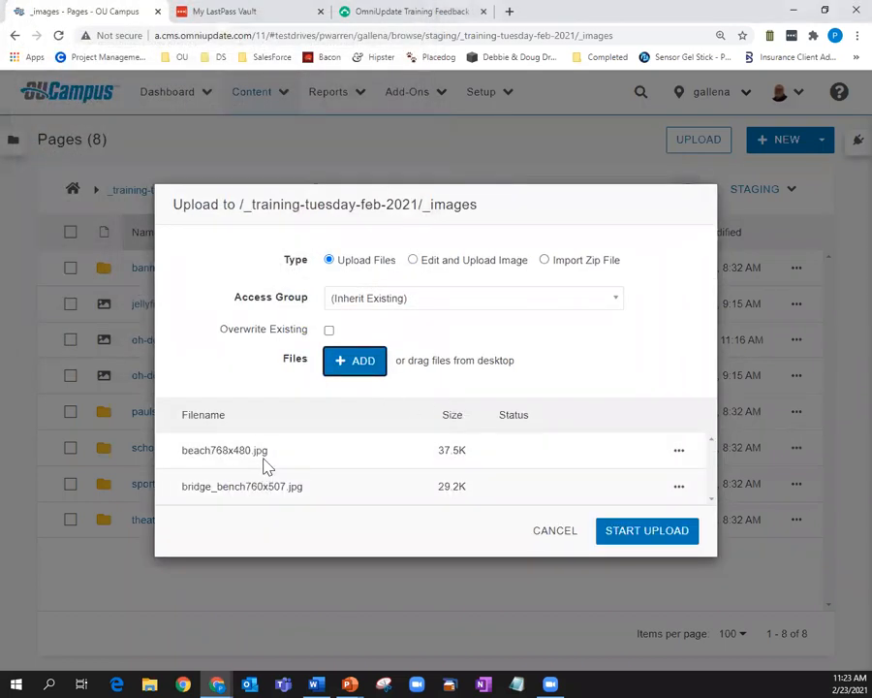
Rename the bridge bench image in the upload list as bridge_bench.jpg
{"action": "left_click", "coordinate": [680, 487]}
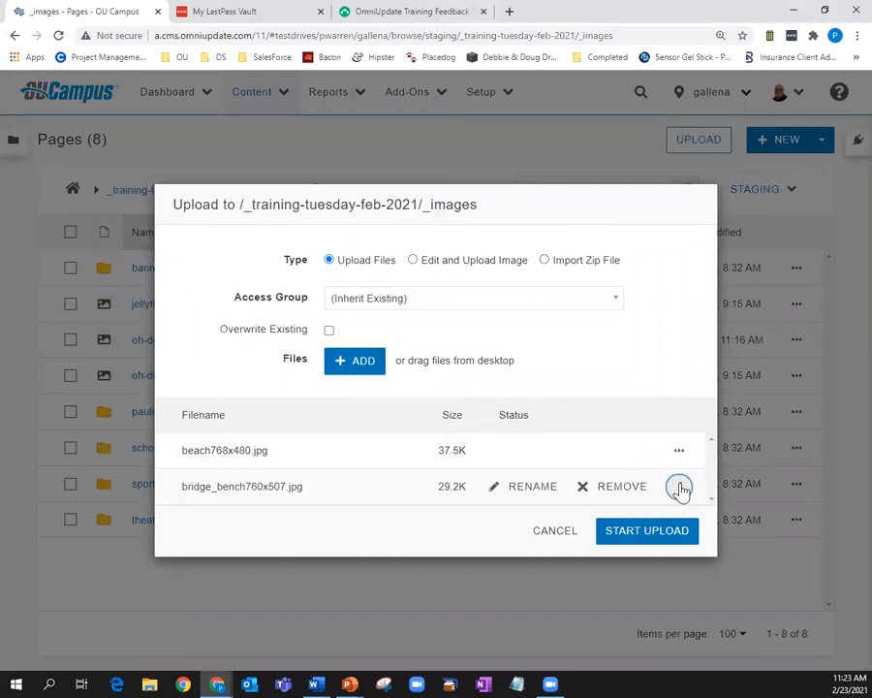
{"action": "left_click", "coordinate": [541, 493]}
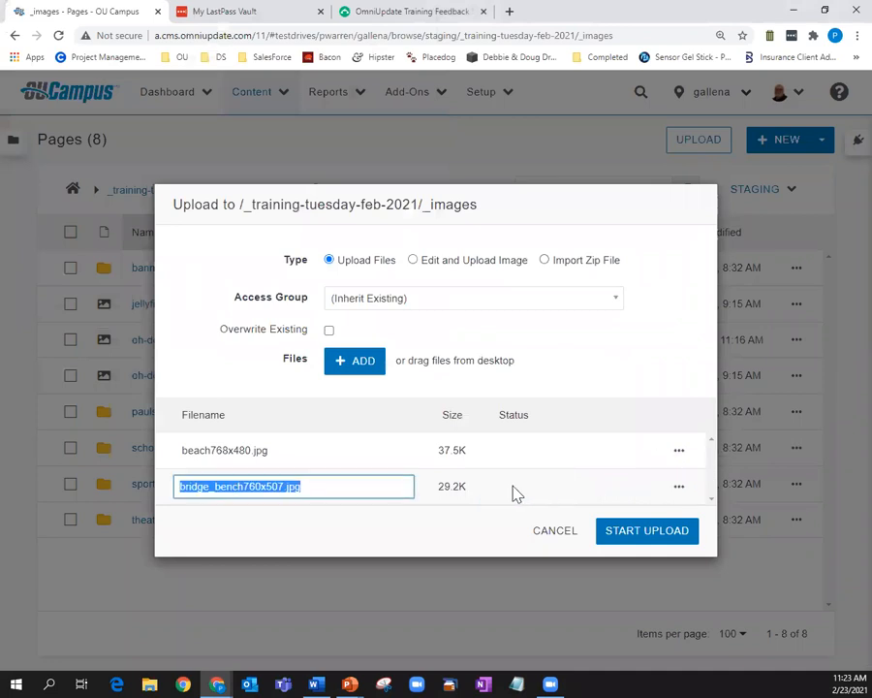
{"action": "left_click", "coordinate": [284, 485]}
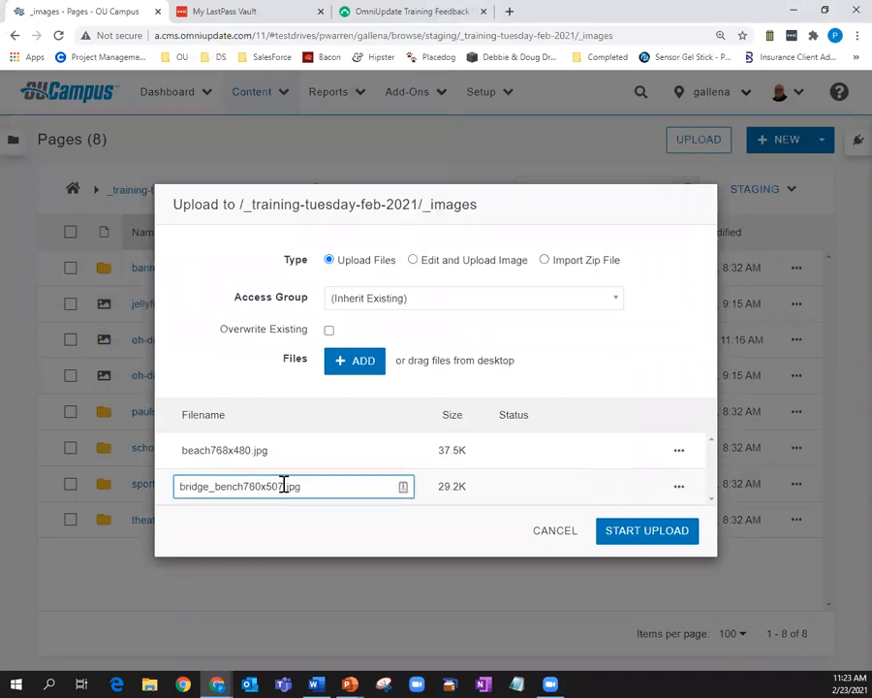
{"action": "key", "text": "BackSpace"}
{"action": "key", "text": "BackSpace"}
{"action": "key", "text": "BackSpace"}
{"action": "key", "text": "Return"}
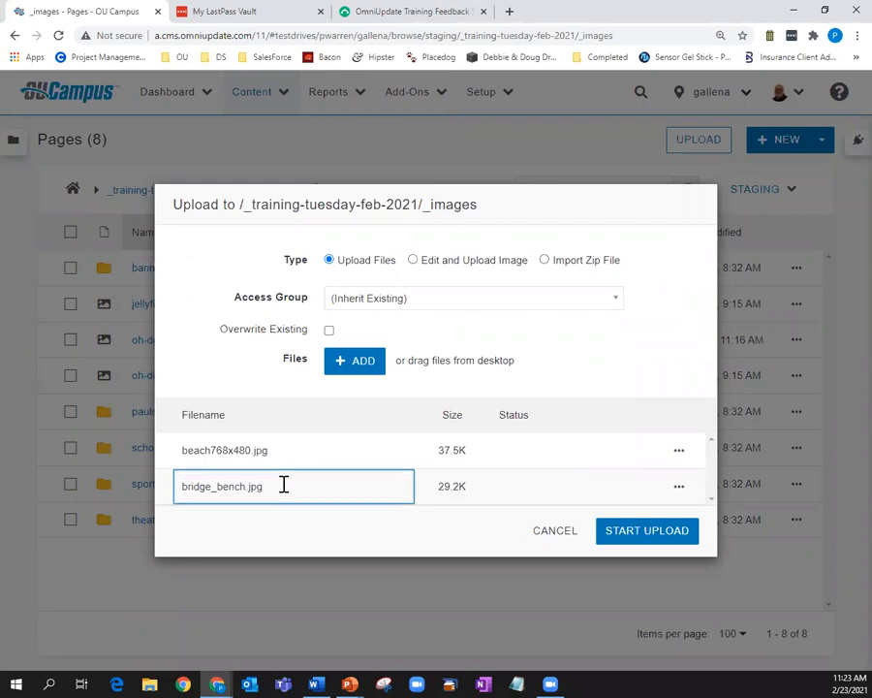
{"action": "left_click", "coordinate": [289, 542]}
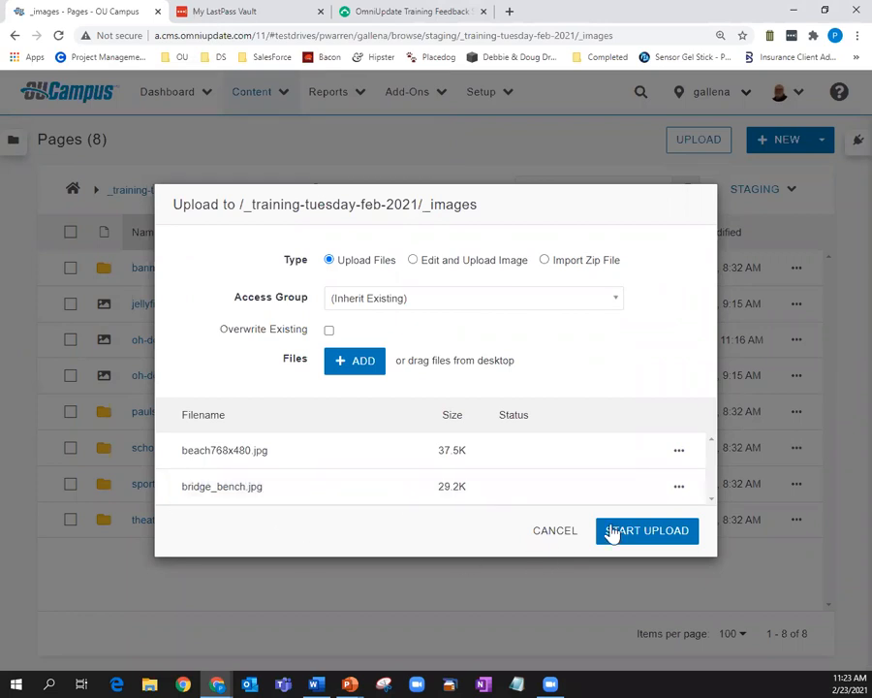
Remove beach768x480.jpg from the upload list and upload the remaining bridge_bench.jpg
{"action": "left_click", "coordinate": [680, 453]}
{"action": "left_click", "coordinate": [625, 451]}
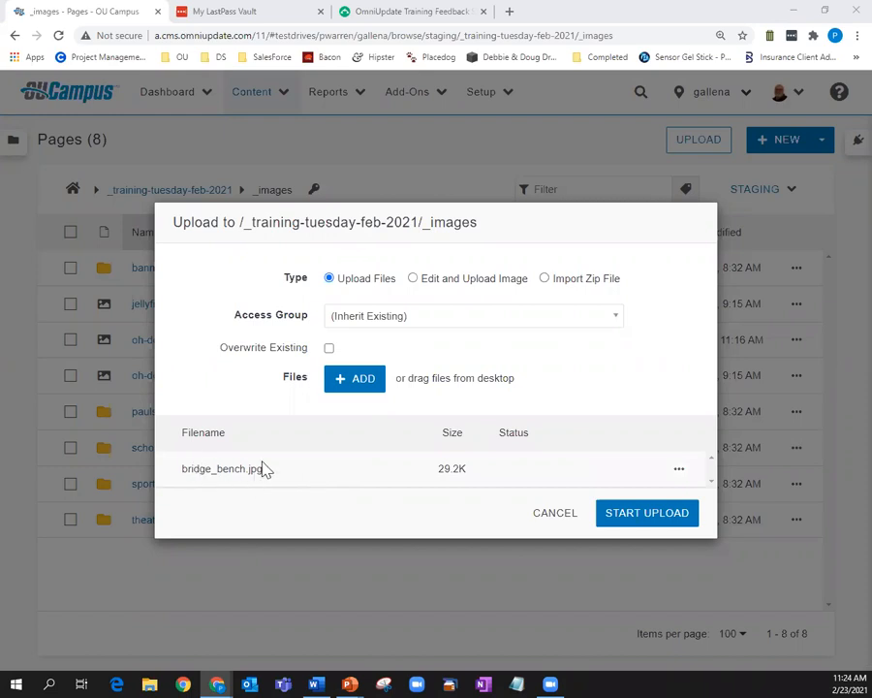
{"action": "left_click", "coordinate": [647, 513]}
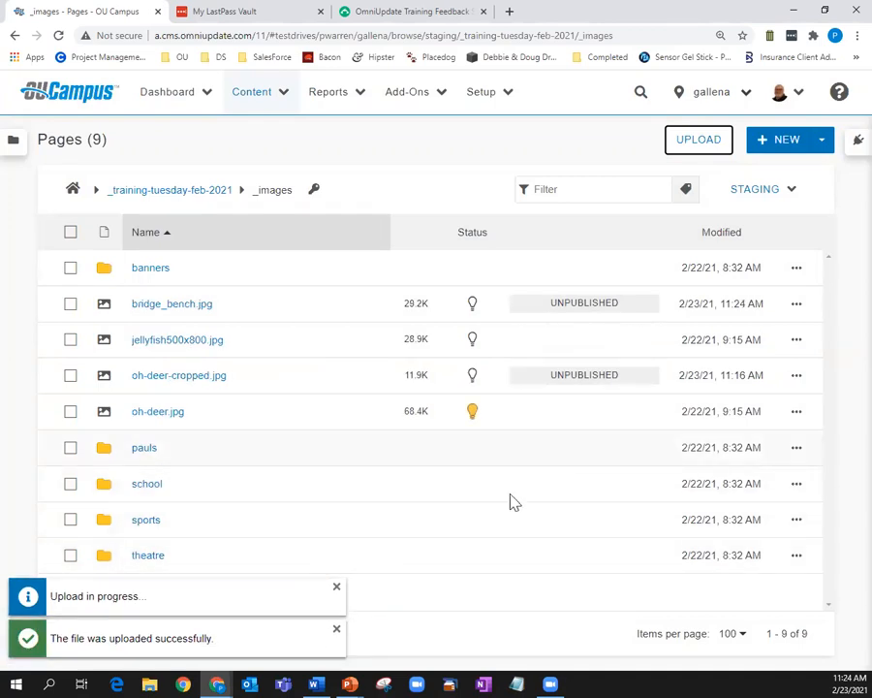
{"action": "left_click", "coordinate": [438, 631]}
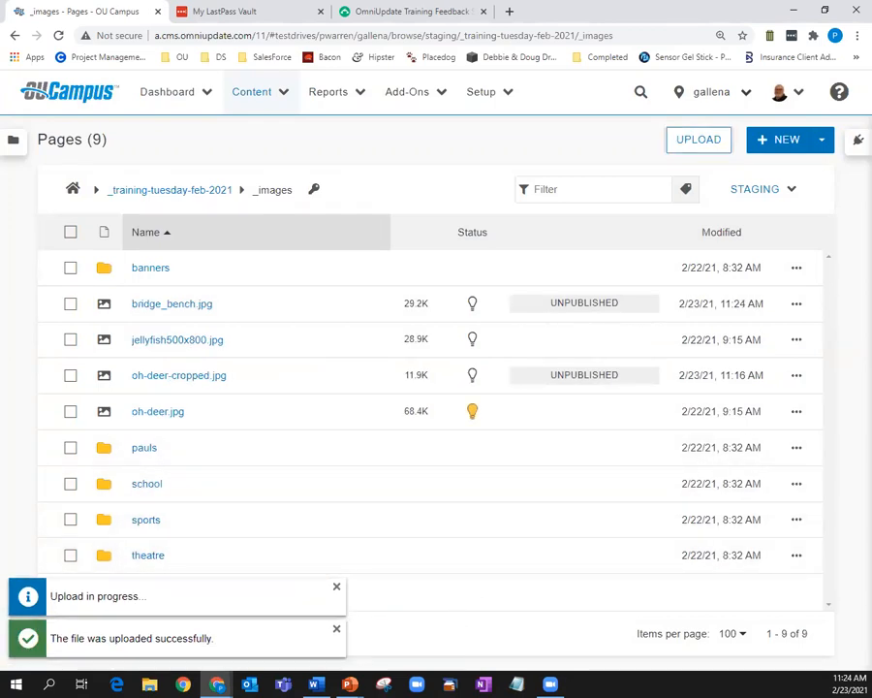
Switch to File Explorer, shrink its window over the page listing, and open the Demo Images folder in Pictures
{"action": "key", "text": "alt+Tab"}
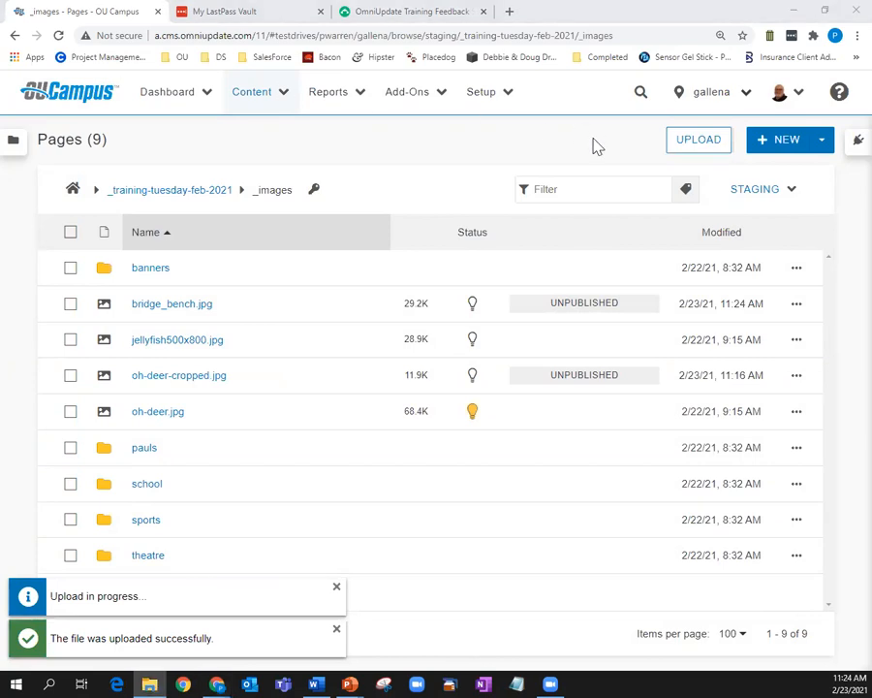
{"action": "left_click_drag", "start_coordinate": [0, 14], "coordinate": [291, 133]}
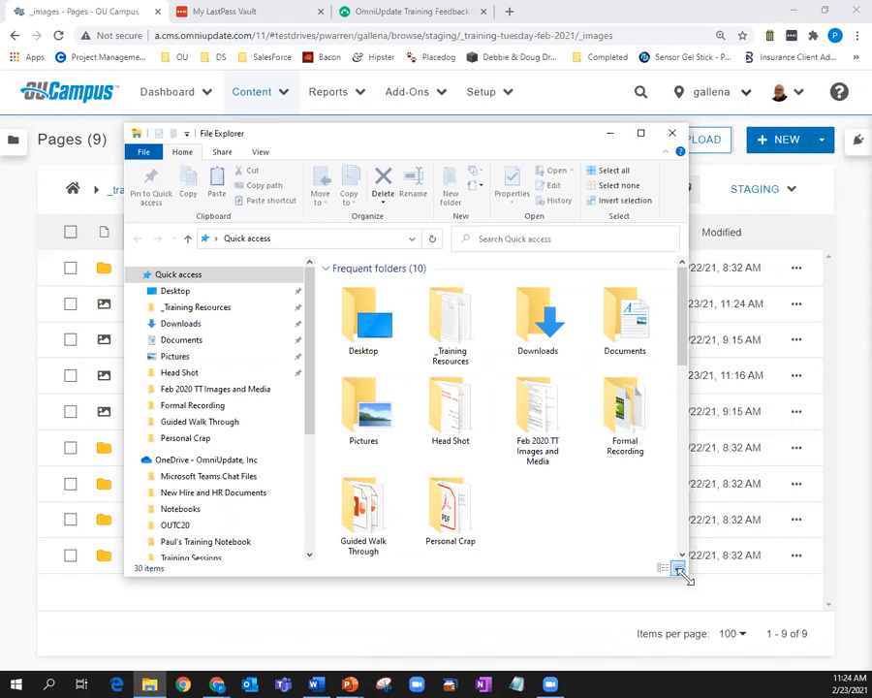
{"action": "left_click_drag", "start_coordinate": [685, 578], "coordinate": [489, 462]}
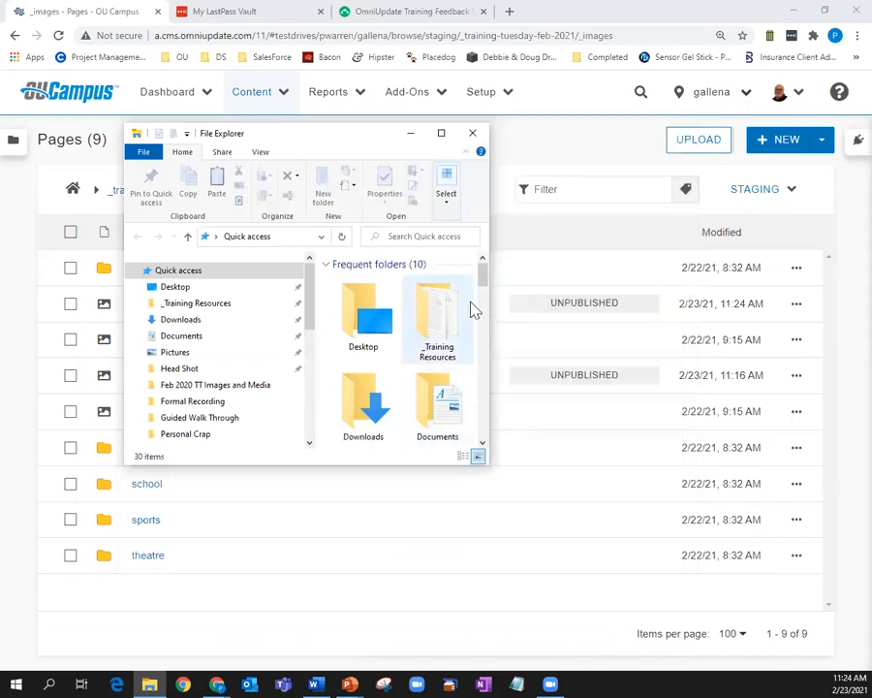
{"action": "left_click_drag", "start_coordinate": [484, 283], "coordinate": [484, 310]}
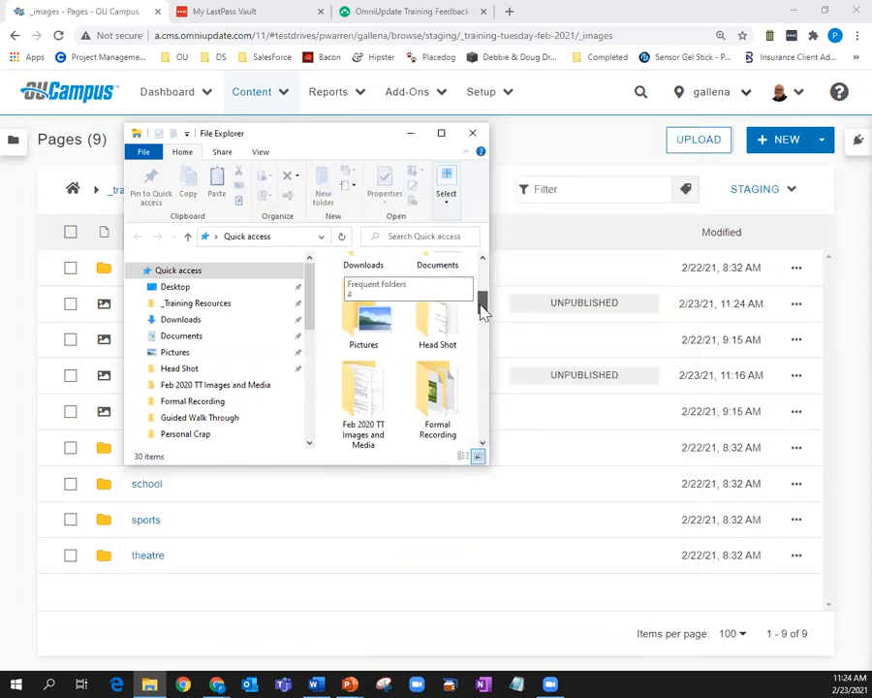
{"action": "double_click", "coordinate": [359, 329]}
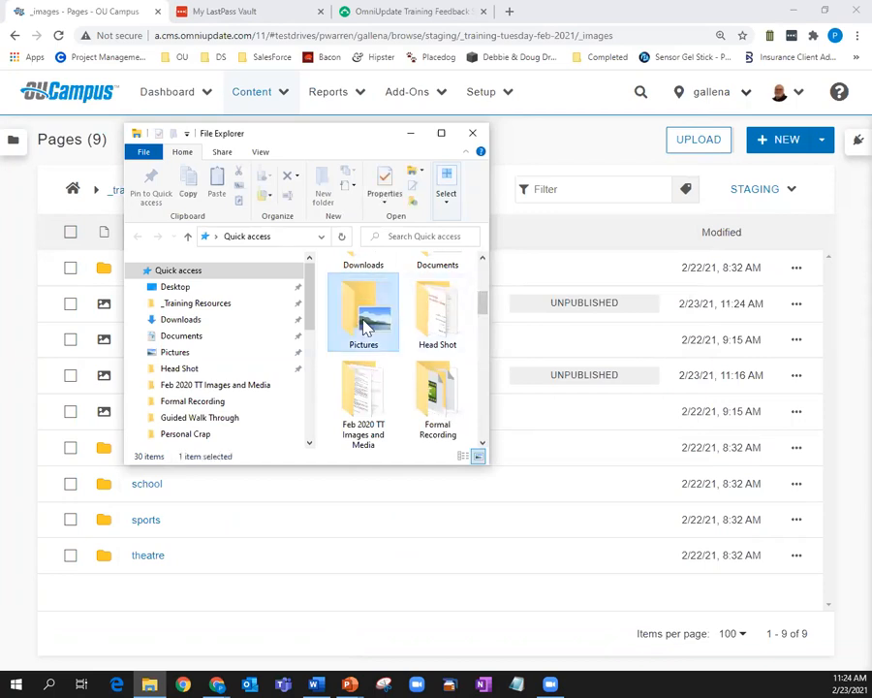
{"action": "double_click", "coordinate": [445, 388]}
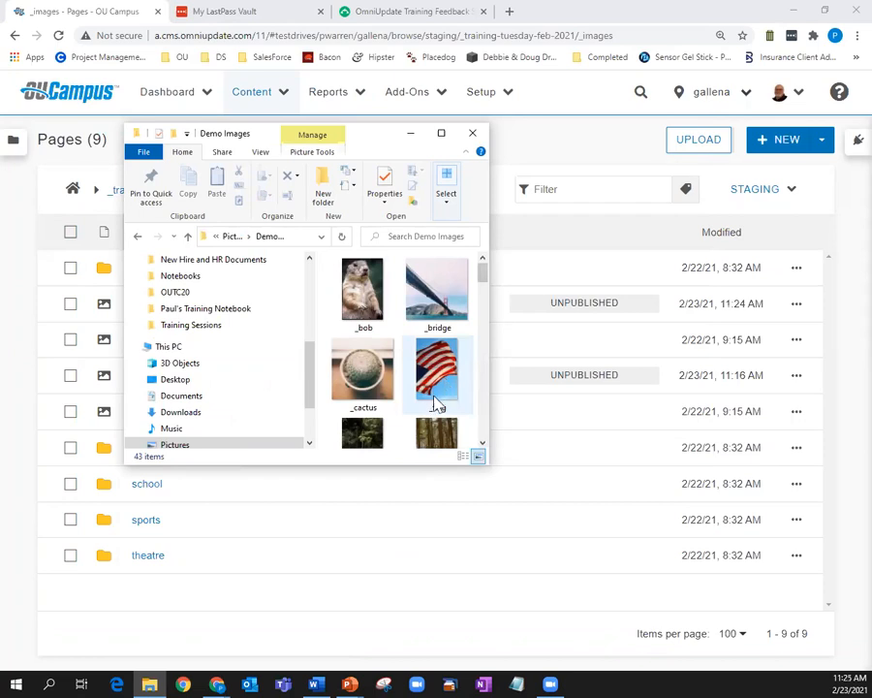
Select _flag, _cactus and _footbridge in Demo Images and drop them onto the _images listing to upload them
{"action": "left_click", "coordinate": [436, 383]}
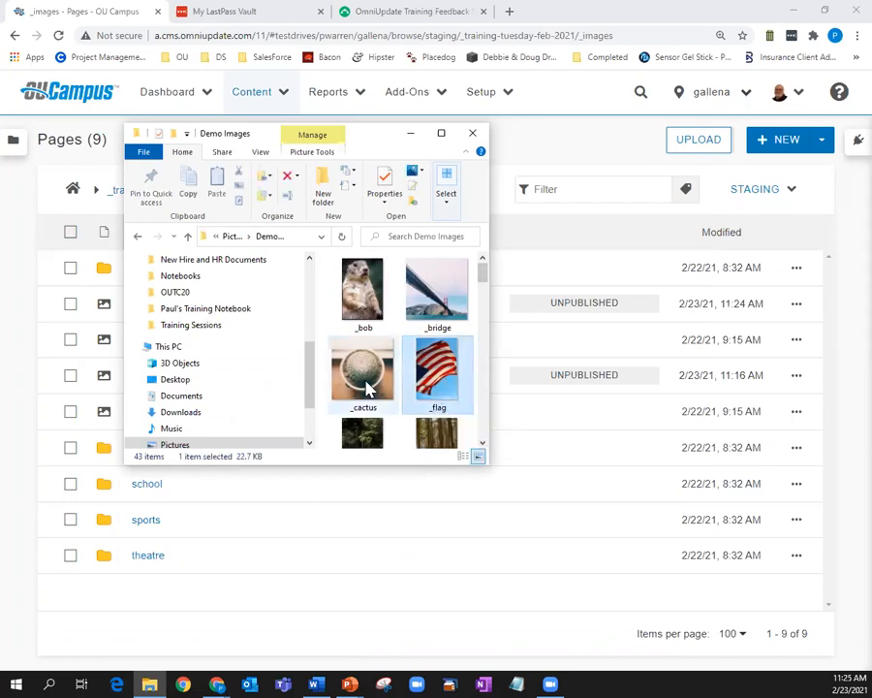
{"action": "left_click", "coordinate": [363, 386], "text": "ctrl"}
{"action": "scroll", "coordinate": [367, 436], "scroll_direction": "down", "scroll_amount": 1}
{"action": "left_click", "coordinate": [364, 431], "text": "ctrl"}
{"action": "left_click_drag", "start_coordinate": [364, 431], "coordinate": [408, 592]}
{"action": "left_click_drag", "start_coordinate": [408, 586], "coordinate": [408, 590]}
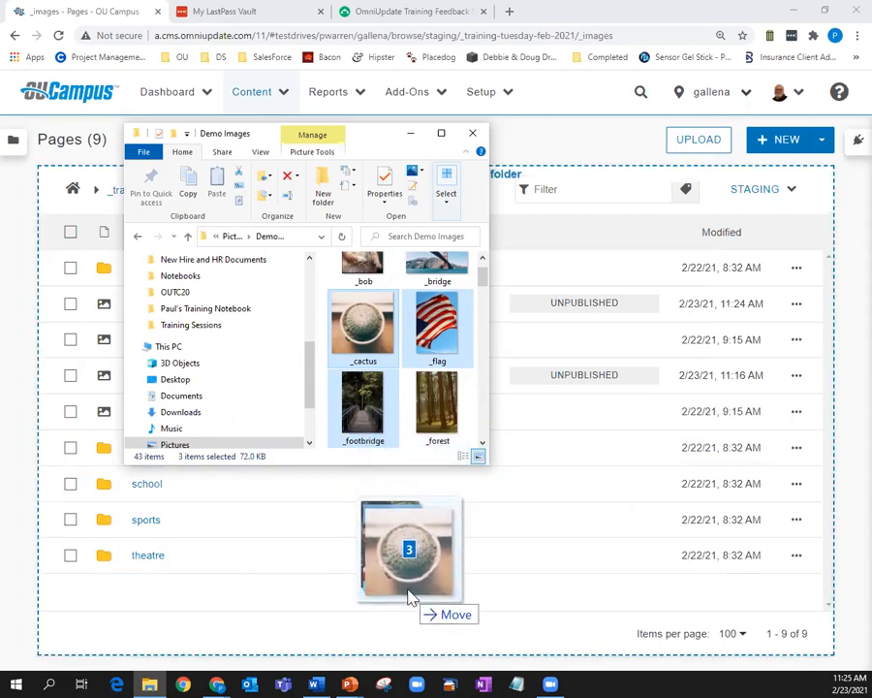
{"action": "left_click_drag", "start_coordinate": [408, 593], "coordinate": [409, 595]}
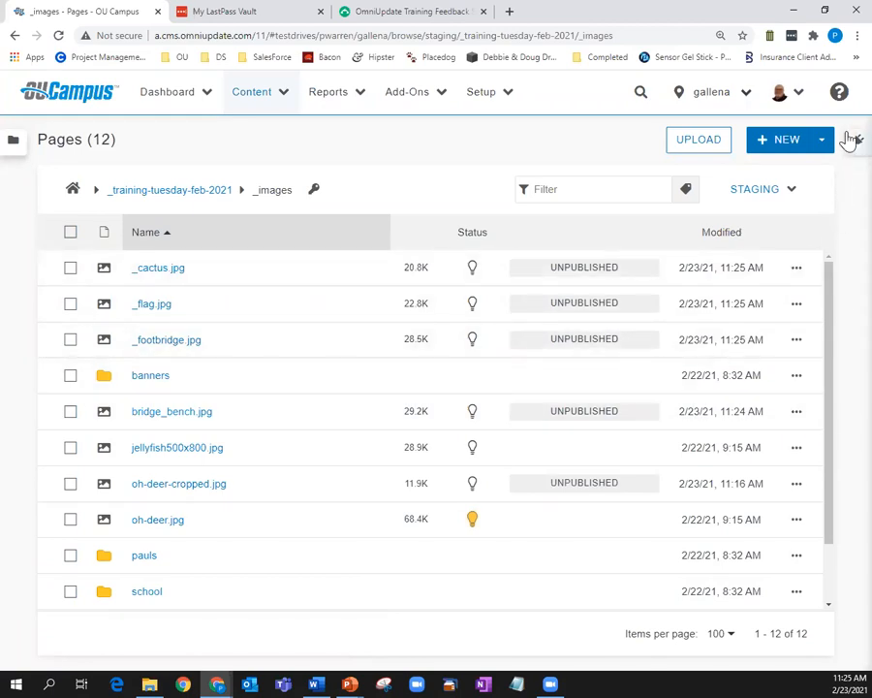
Return to the _training-tuesday-feb-2021 folder listing in Pages
{"action": "left_click", "coordinate": [268, 98]}
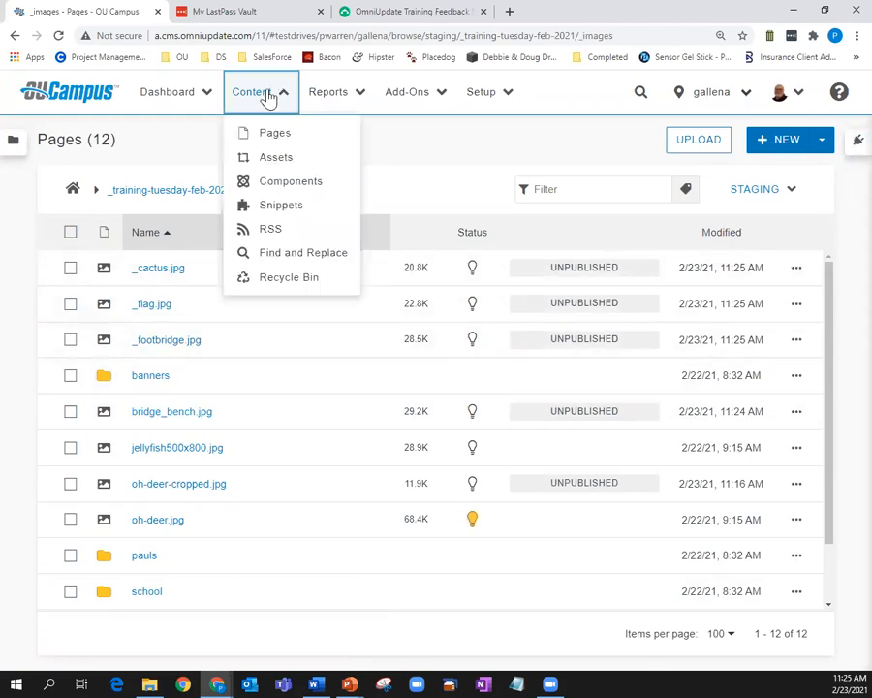
{"action": "left_click", "coordinate": [275, 135]}
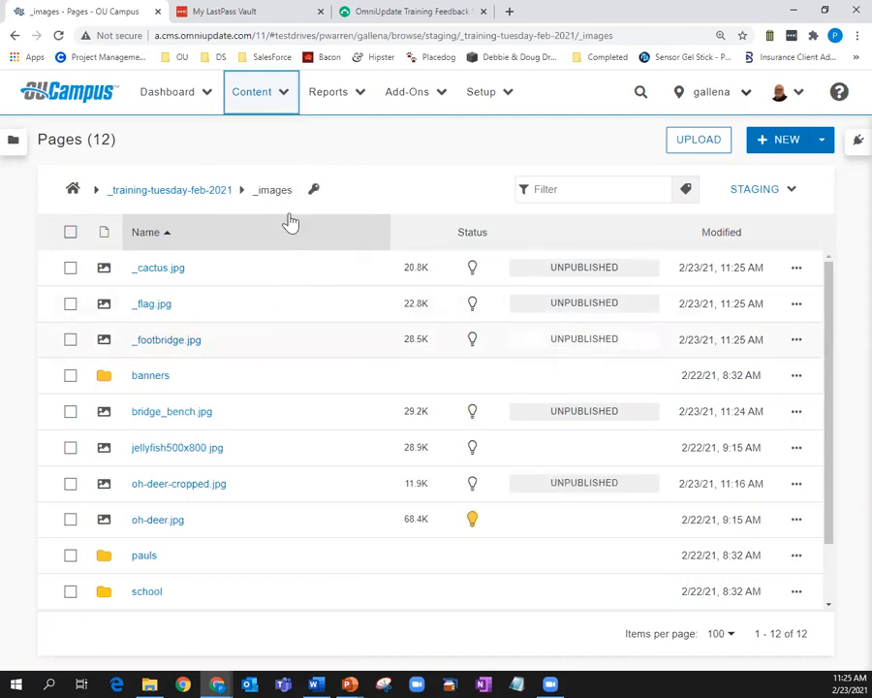
{"action": "left_click", "coordinate": [159, 193]}
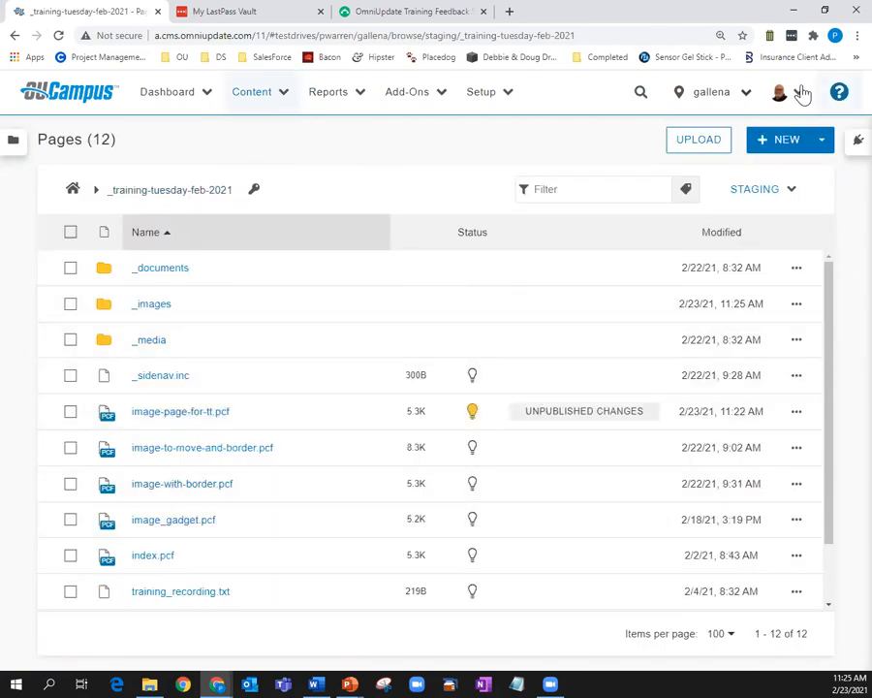
{"action": "left_click", "coordinate": [857, 141]}
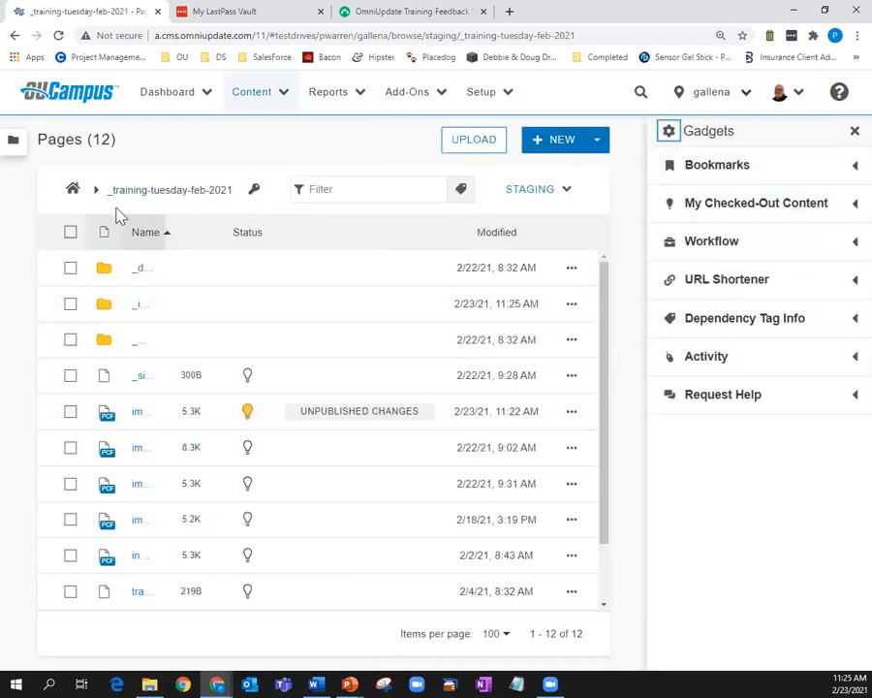
{"action": "left_click", "coordinate": [73, 192]}
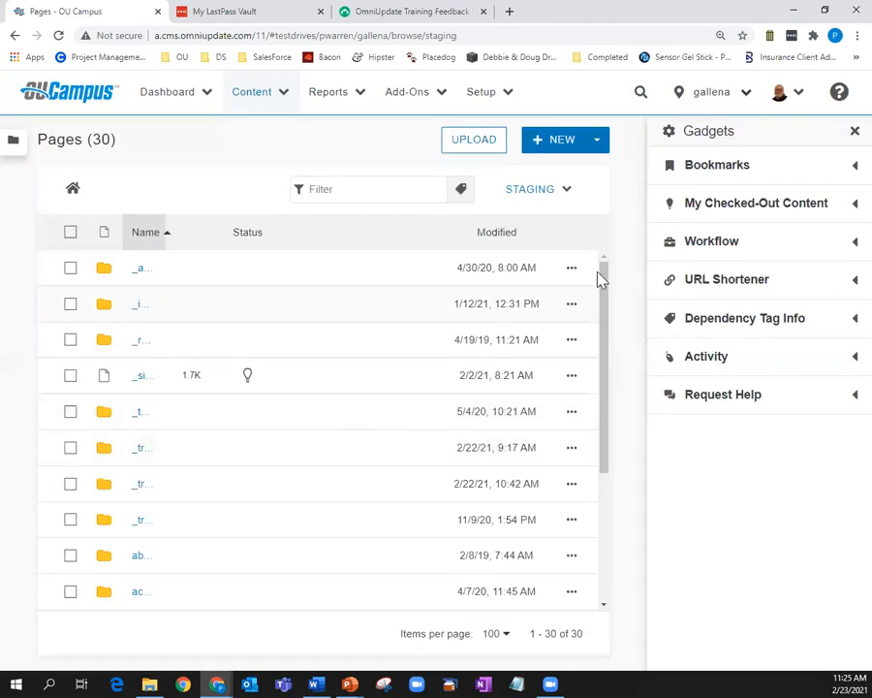
{"action": "left_click", "coordinate": [854, 131]}
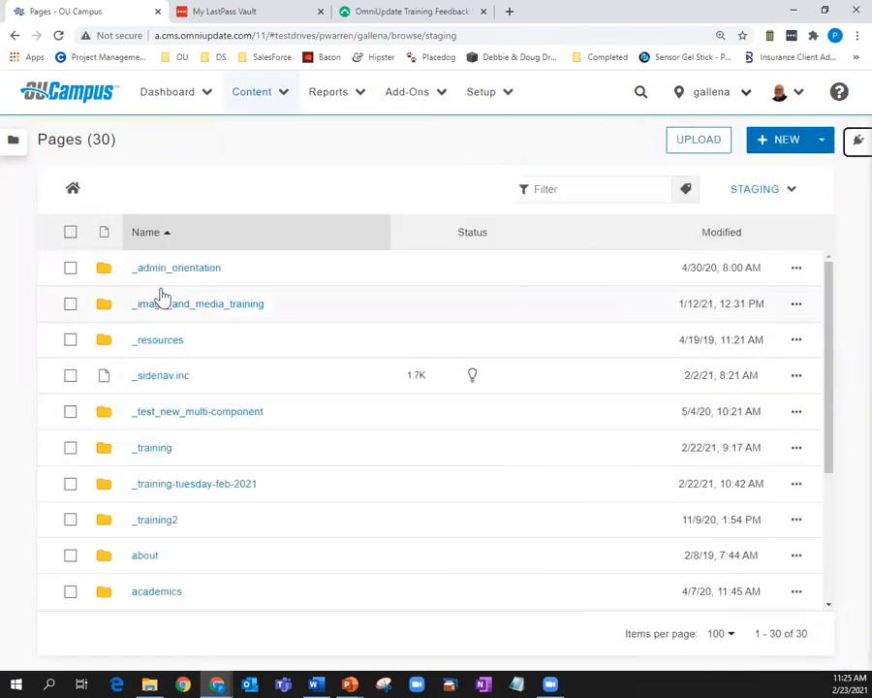
{"action": "left_click", "coordinate": [153, 486]}
Open image-to-move-and-border.pcf and start editing its main content with the Gadgets sidebar shown
{"action": "left_click", "coordinate": [167, 450]}
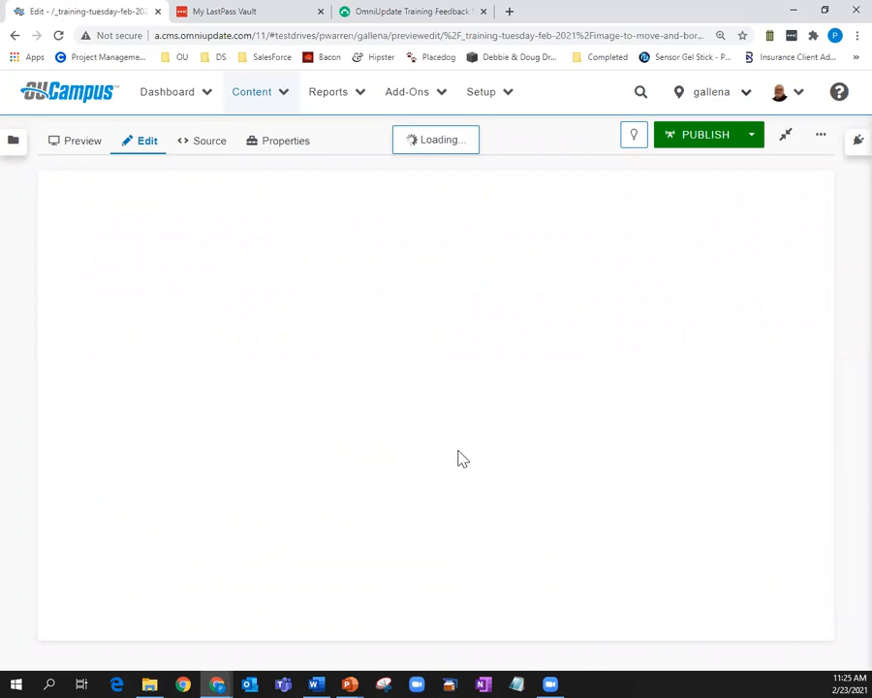
{"action": "left_click", "coordinate": [857, 140]}
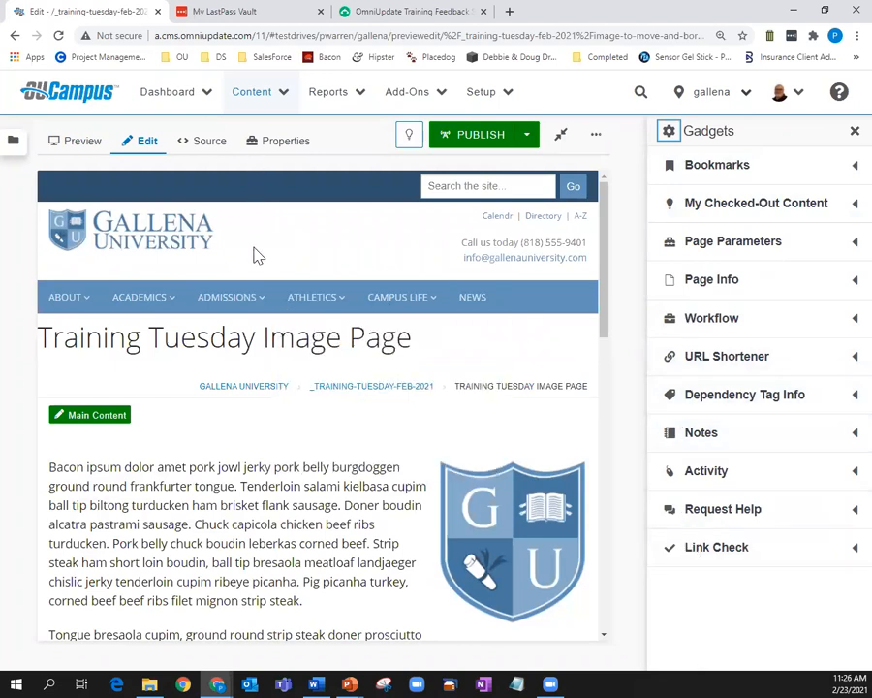
{"action": "left_click", "coordinate": [90, 415]}
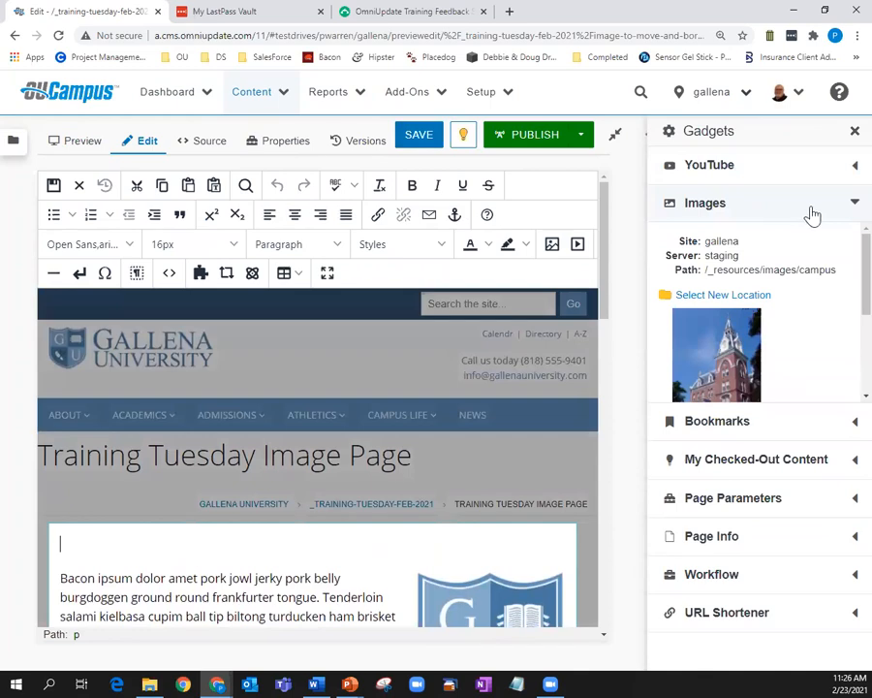
Collapse the Images gadget, review the gadgets enabled for the sidebar in its management dialog, and save the selection
{"action": "left_click", "coordinate": [850, 206]}
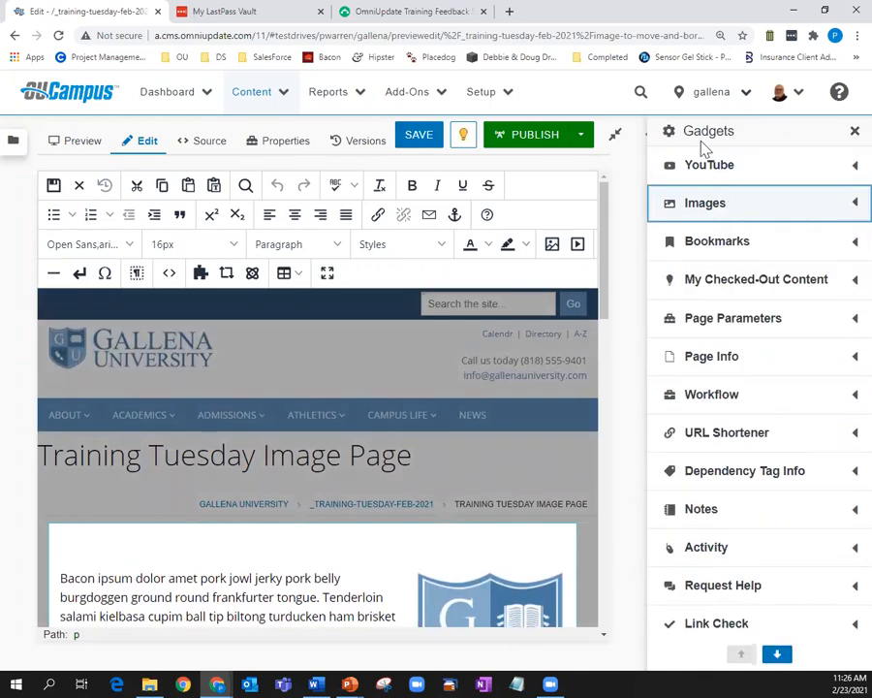
{"action": "left_click", "coordinate": [670, 133]}
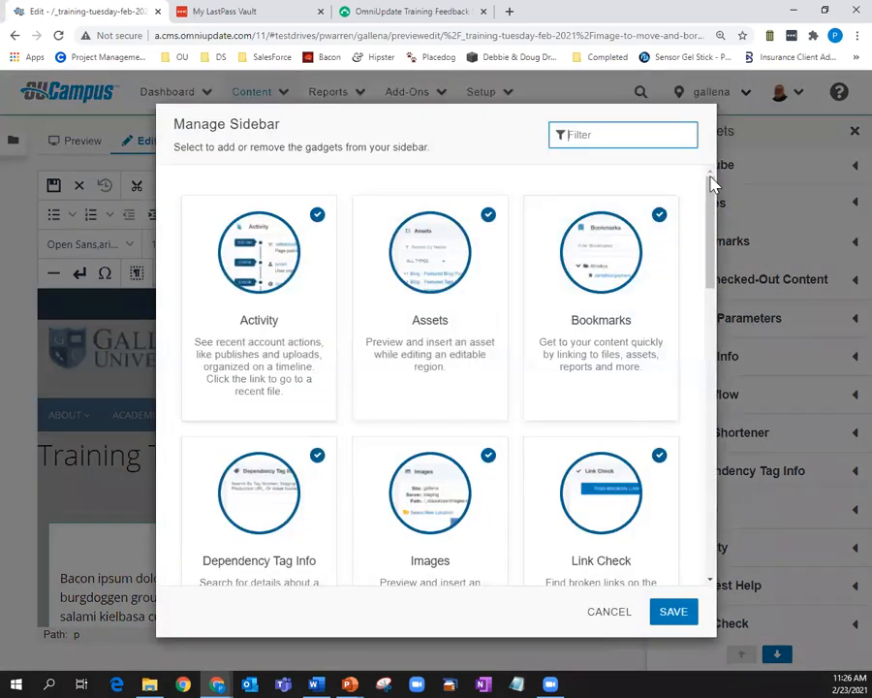
{"action": "left_click_drag", "start_coordinate": [713, 184], "coordinate": [709, 343]}
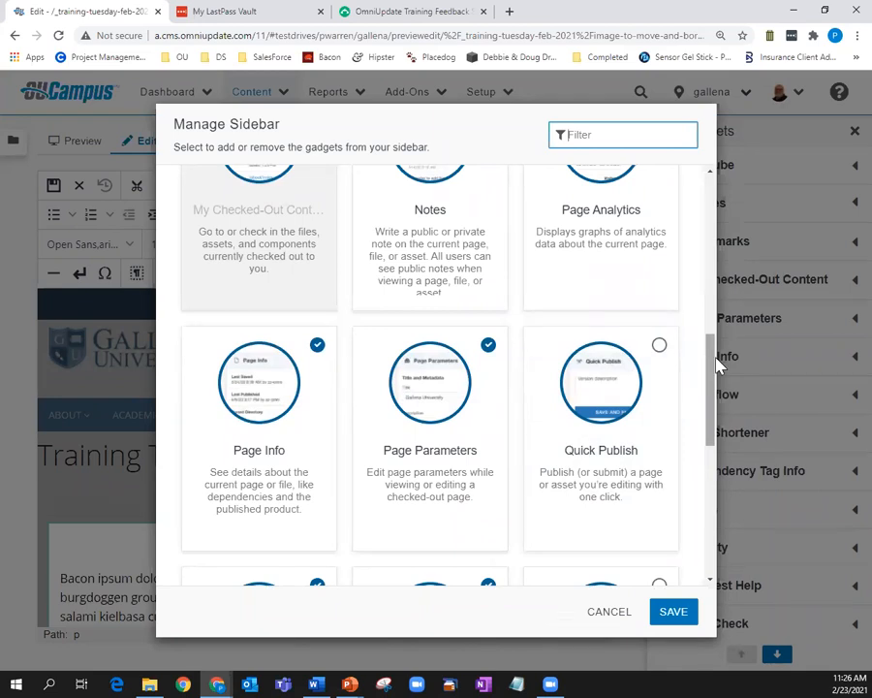
{"action": "left_click_drag", "start_coordinate": [710, 360], "coordinate": [714, 214]}
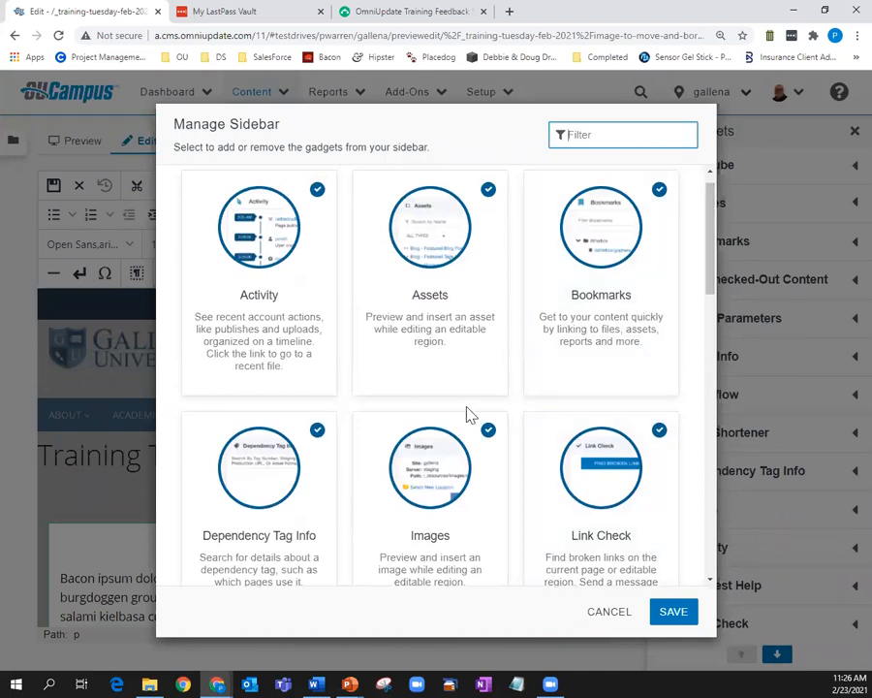
{"action": "left_click", "coordinate": [673, 613]}
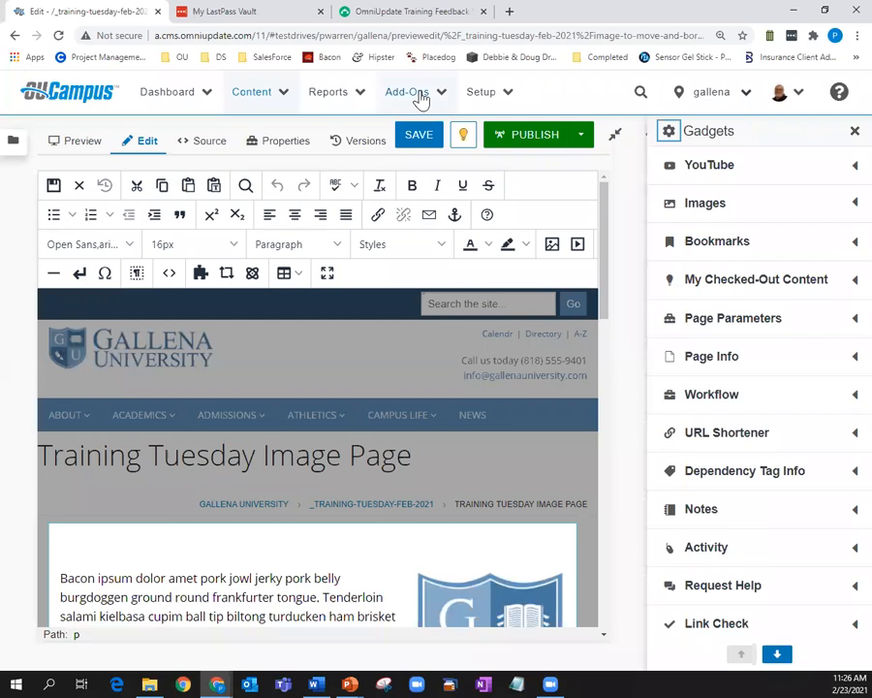
Open the add-ons Marketplace and show only the Gadgets category
{"action": "left_click", "coordinate": [418, 94]}
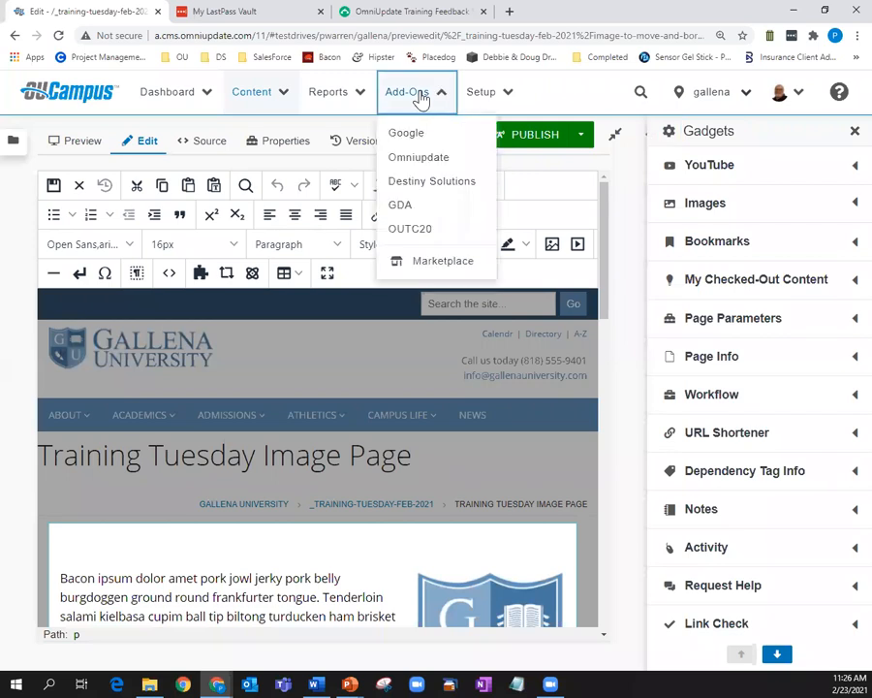
{"action": "left_click", "coordinate": [428, 262]}
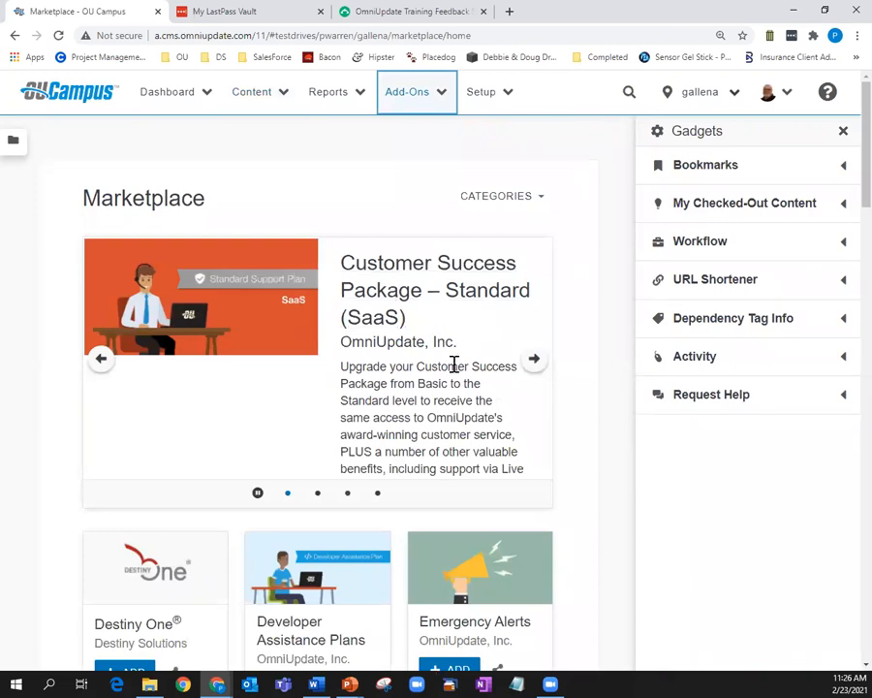
{"action": "left_click", "coordinate": [494, 198]}
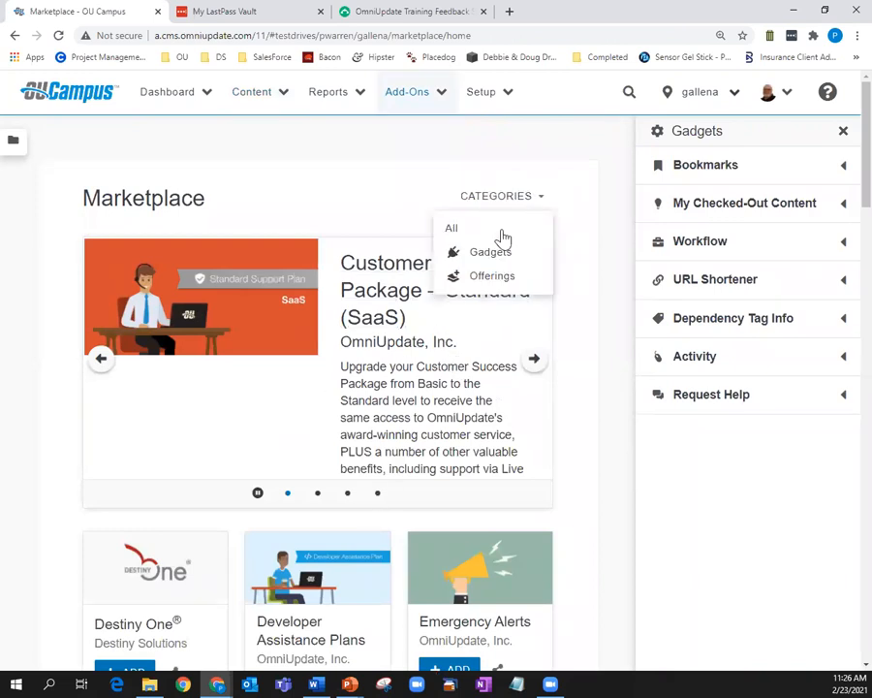
{"action": "left_click", "coordinate": [484, 253]}
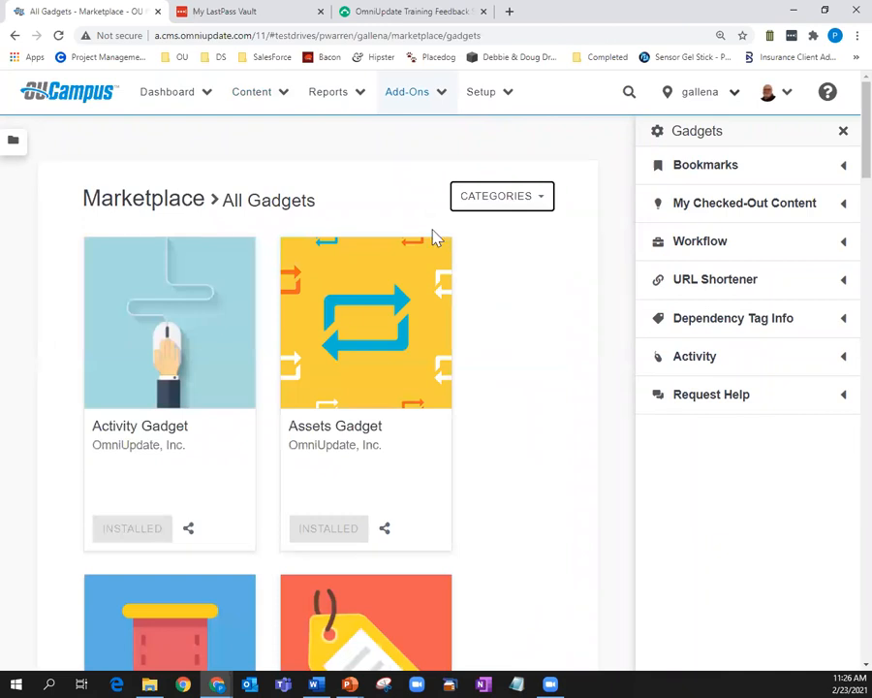
Examine the Marketplace gadget list from Activity through YouTube to see which gadgets are installed
{"action": "scroll", "coordinate": [492, 305], "scroll_direction": "down", "scroll_amount": 2}
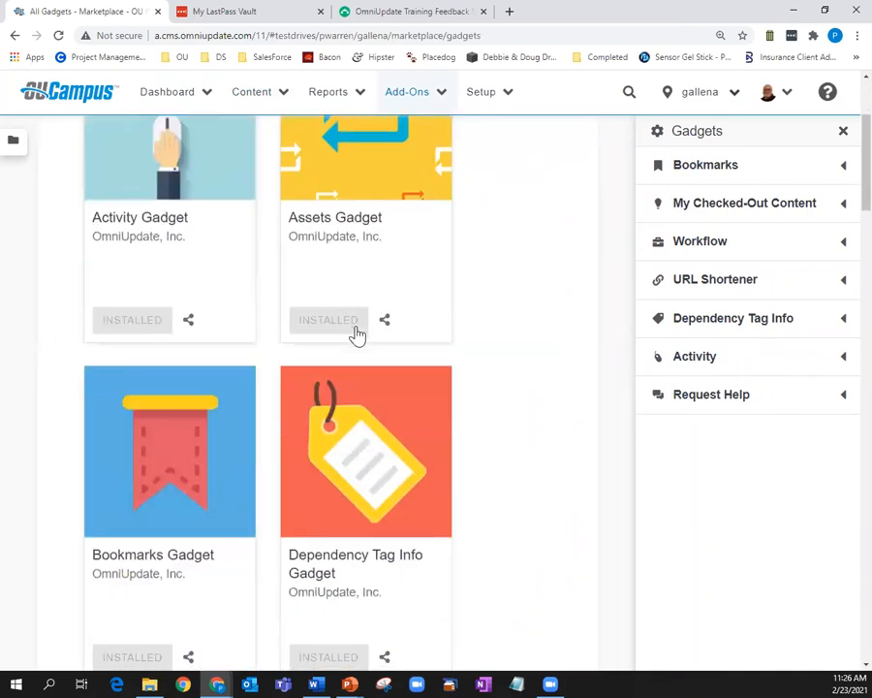
{"action": "scroll", "coordinate": [357, 333], "scroll_direction": "down", "scroll_amount": 7}
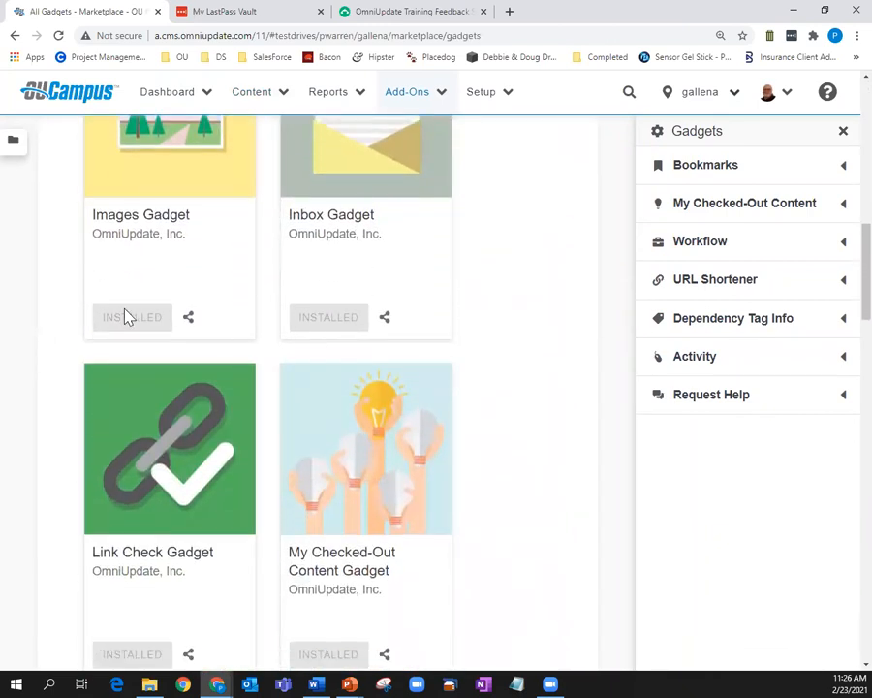
{"action": "scroll", "coordinate": [291, 349], "scroll_direction": "down", "scroll_amount": 1}
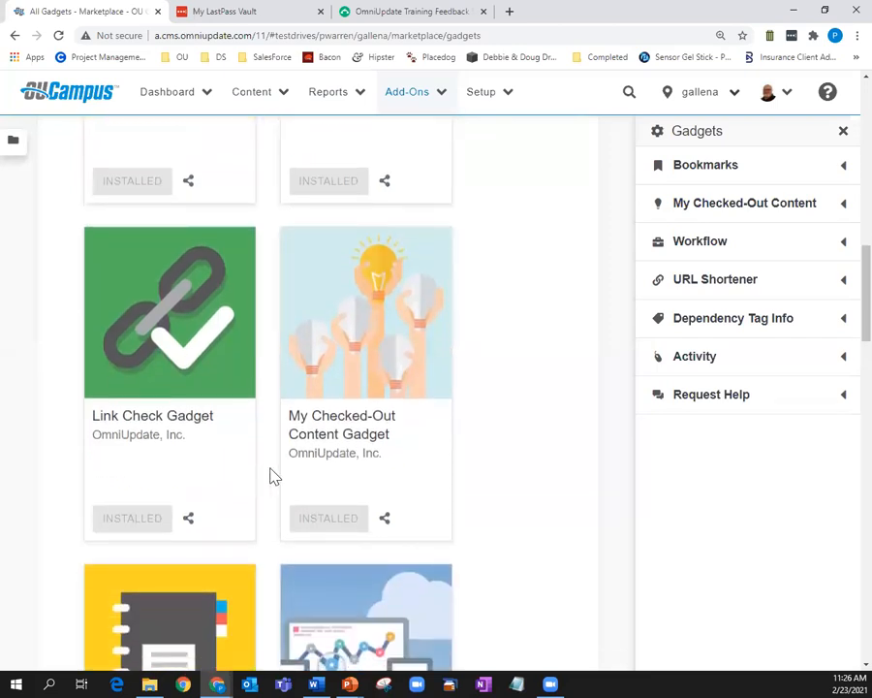
{"action": "scroll", "coordinate": [271, 474], "scroll_direction": "down", "scroll_amount": 6}
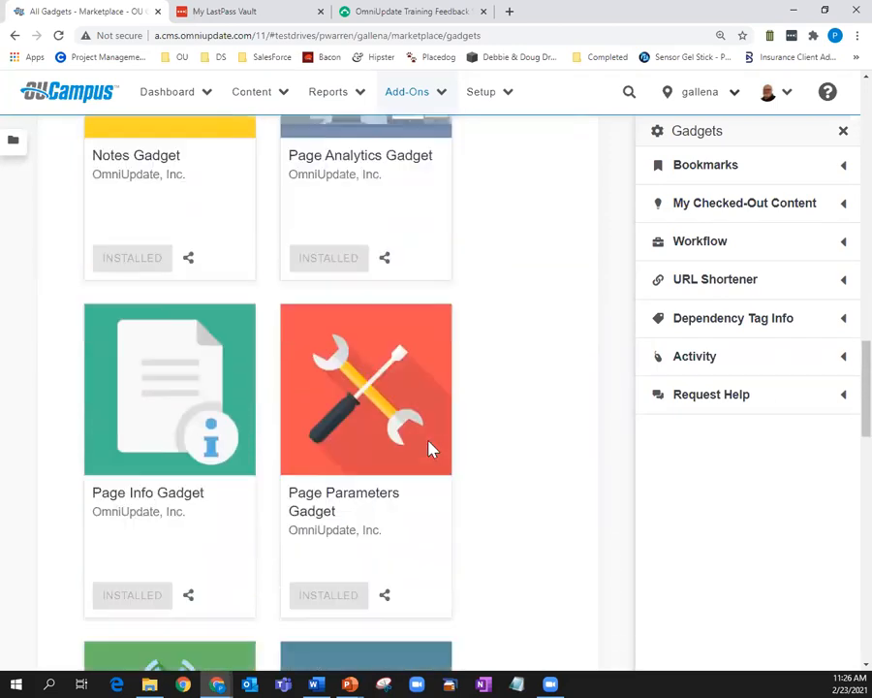
{"action": "scroll", "coordinate": [532, 440], "scroll_direction": "down", "scroll_amount": 7}
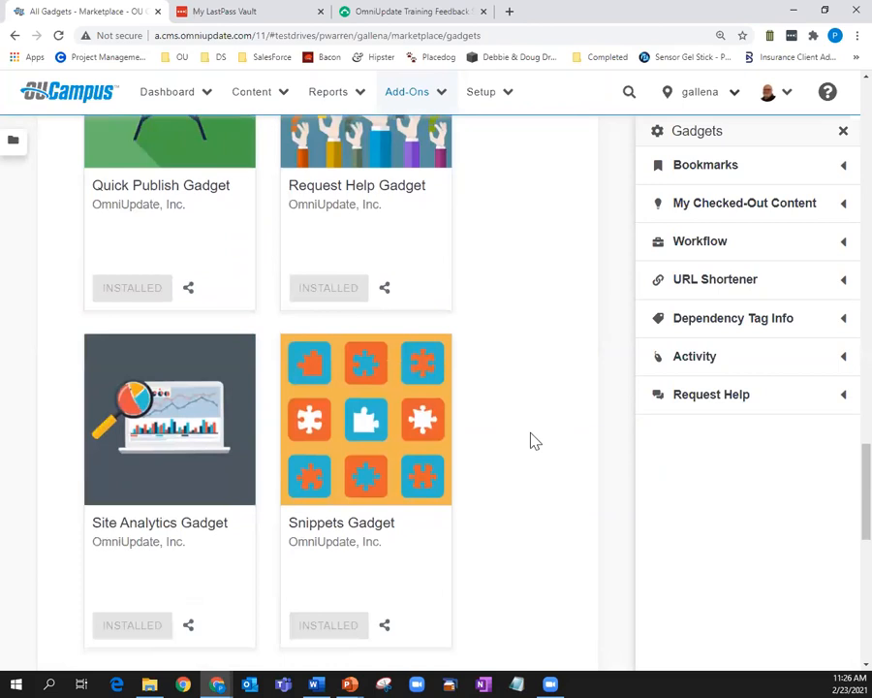
{"action": "scroll", "coordinate": [531, 440], "scroll_direction": "down", "scroll_amount": 8}
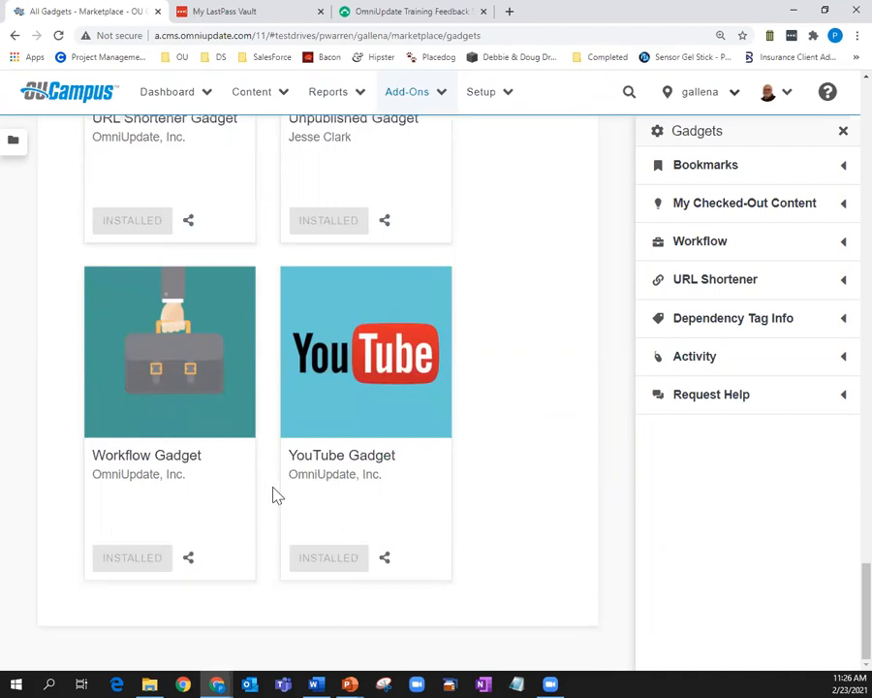
{"action": "scroll", "coordinate": [500, 463], "scroll_direction": "up", "scroll_amount": 7}
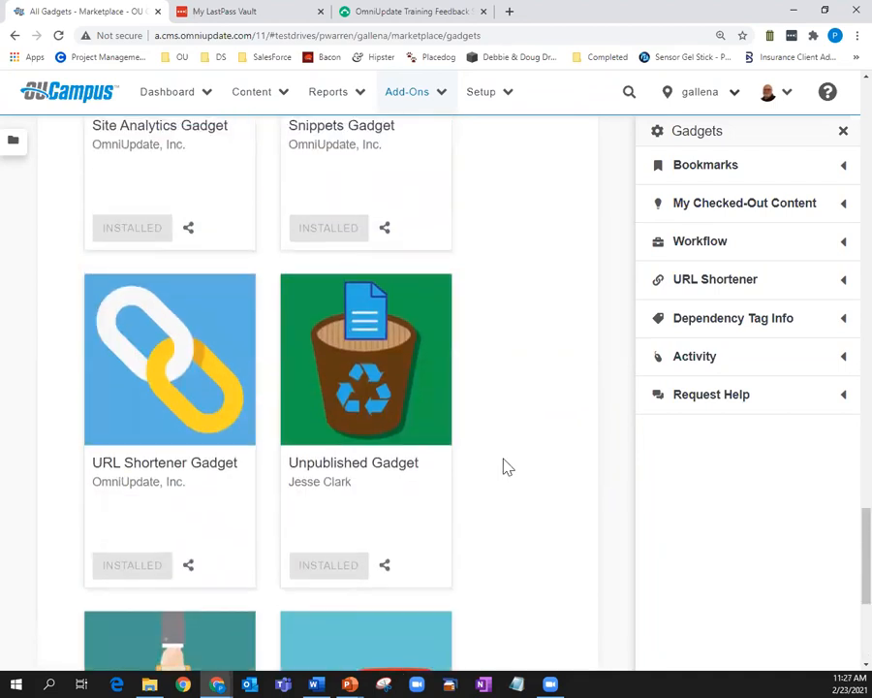
{"action": "scroll", "coordinate": [503, 467], "scroll_direction": "up", "scroll_amount": 12}
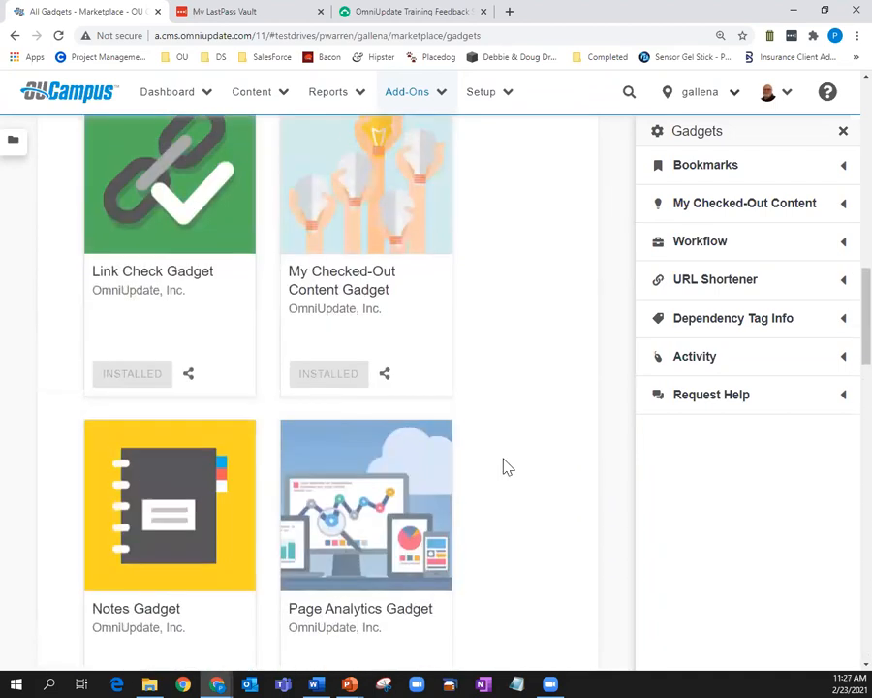
{"action": "scroll", "coordinate": [503, 467], "scroll_direction": "up", "scroll_amount": 4}
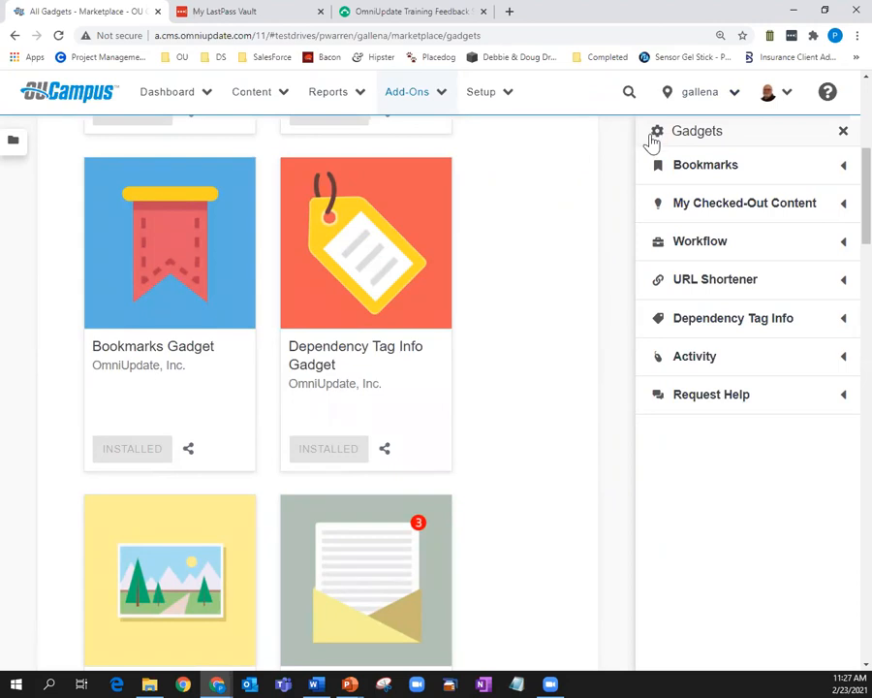
{"action": "scroll", "coordinate": [523, 389], "scroll_direction": "up", "scroll_amount": 4}
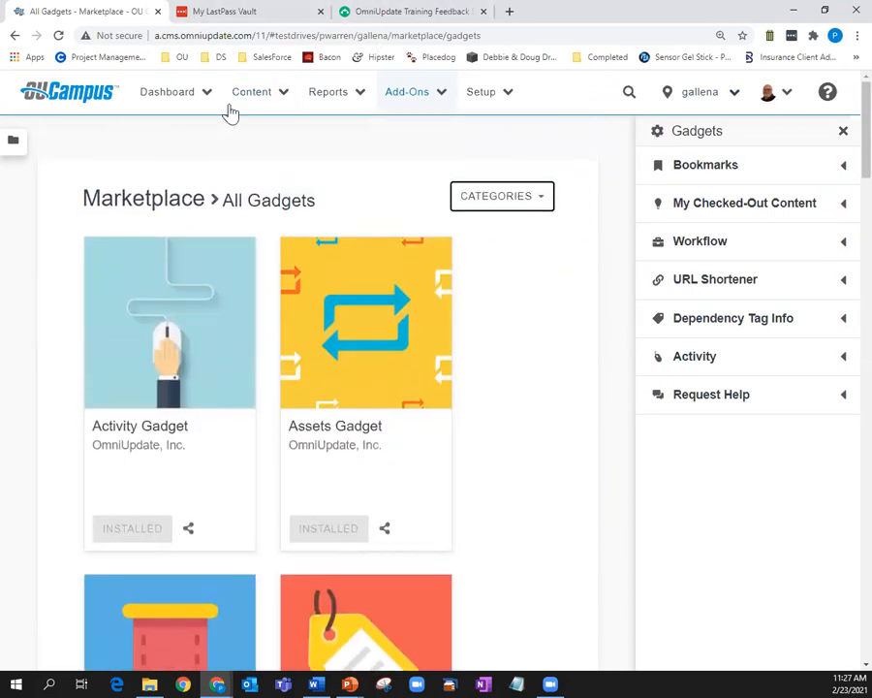
Return to the _training-tuesday-feb-2021 listing in Pages and hide the Gadgets sidebar
{"action": "left_click", "coordinate": [264, 95]}
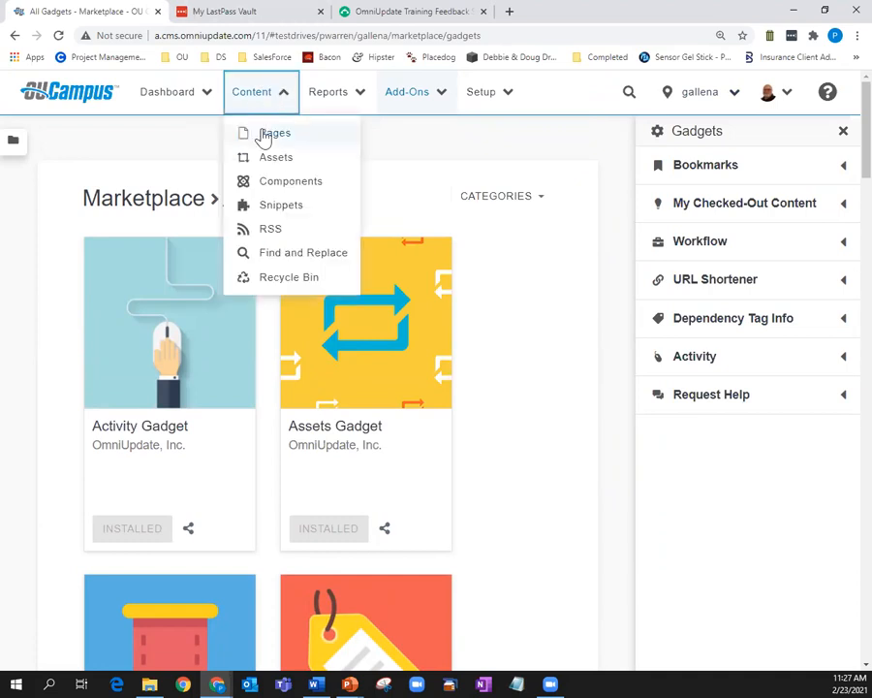
{"action": "left_click", "coordinate": [263, 135]}
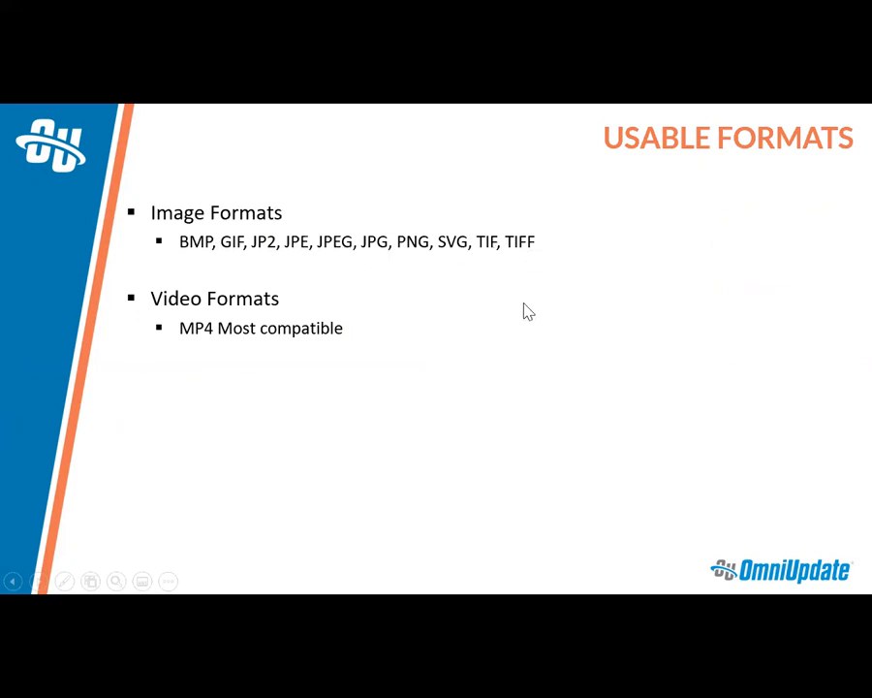
{"action": "key", "text": "alt+Tab"}
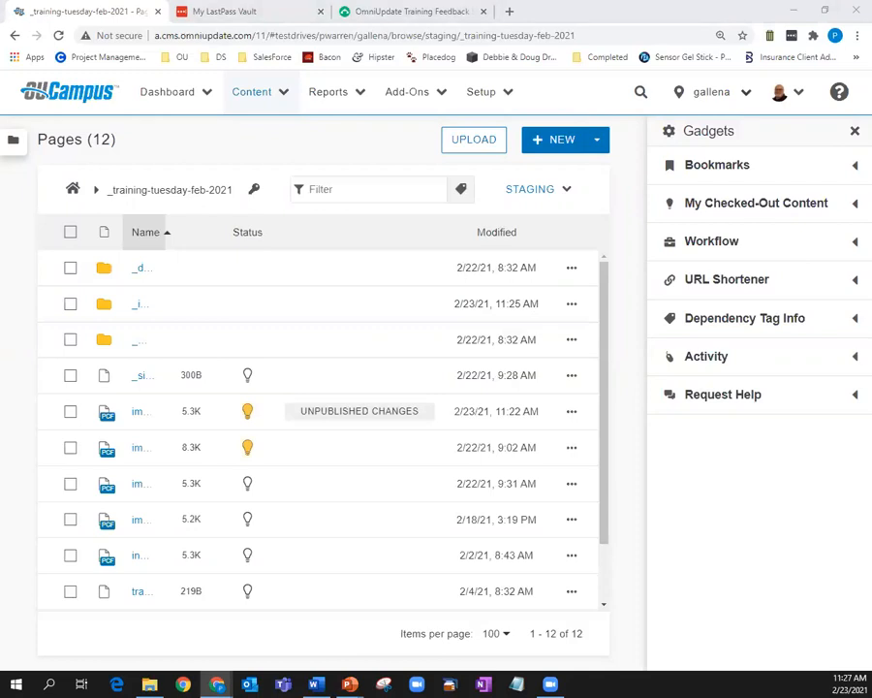
{"action": "left_click", "coordinate": [853, 132]}
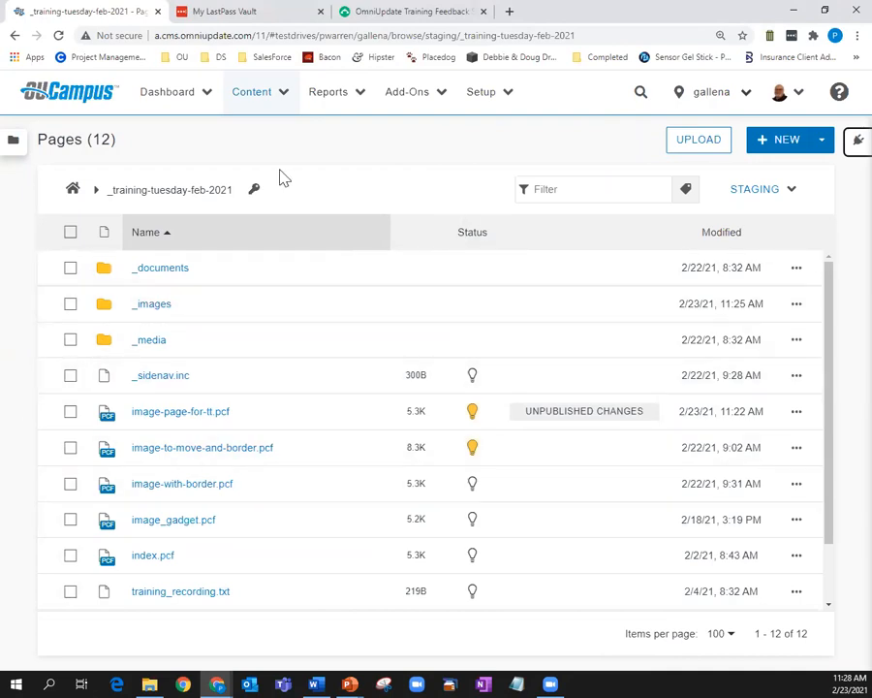
Open the _images folder and examine its access settings, including file extension restrictions and image size set
{"action": "left_click", "coordinate": [152, 306]}
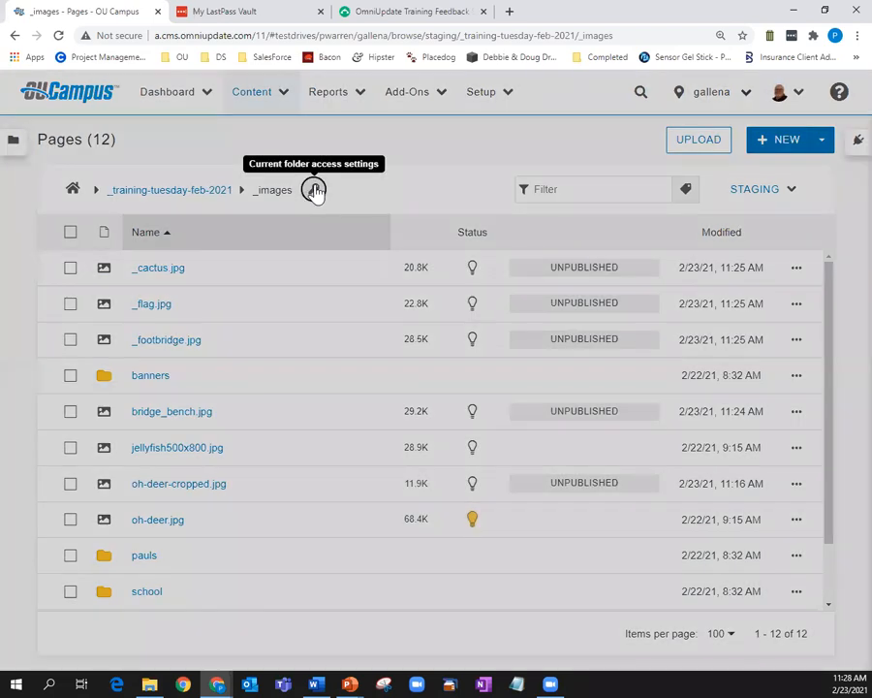
{"action": "left_click", "coordinate": [315, 191]}
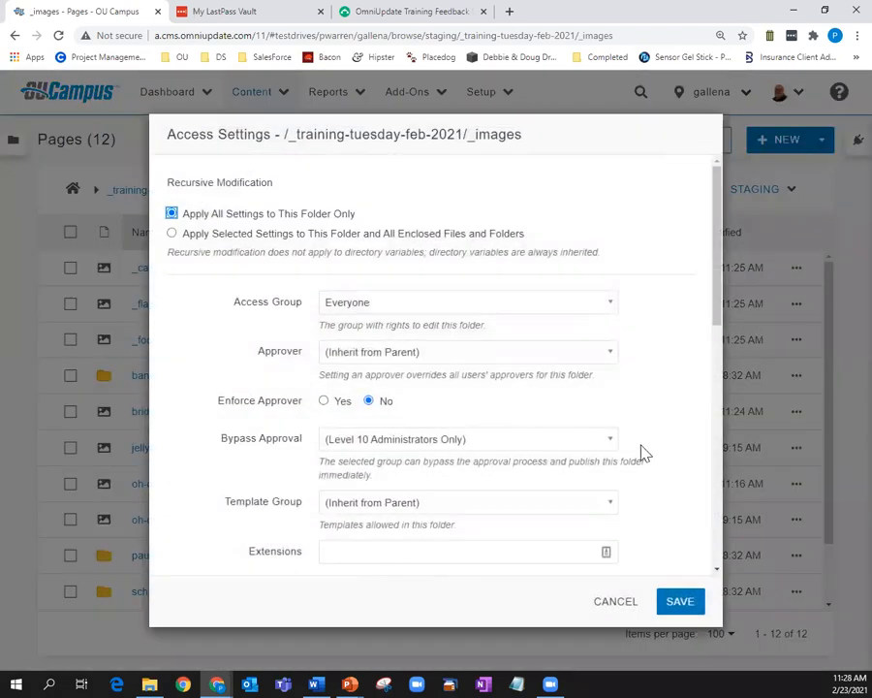
{"action": "scroll", "coordinate": [643, 452], "scroll_direction": "down", "scroll_amount": 3}
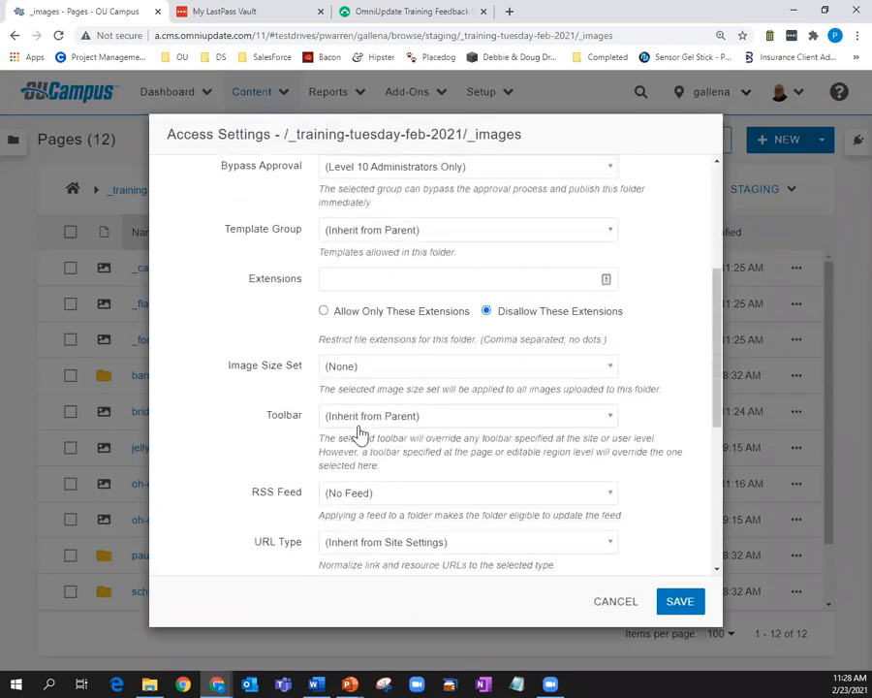
{"action": "scroll", "coordinate": [359, 433], "scroll_direction": "down", "scroll_amount": 1}
{"action": "scroll", "coordinate": [359, 433], "scroll_direction": "up", "scroll_amount": 2}
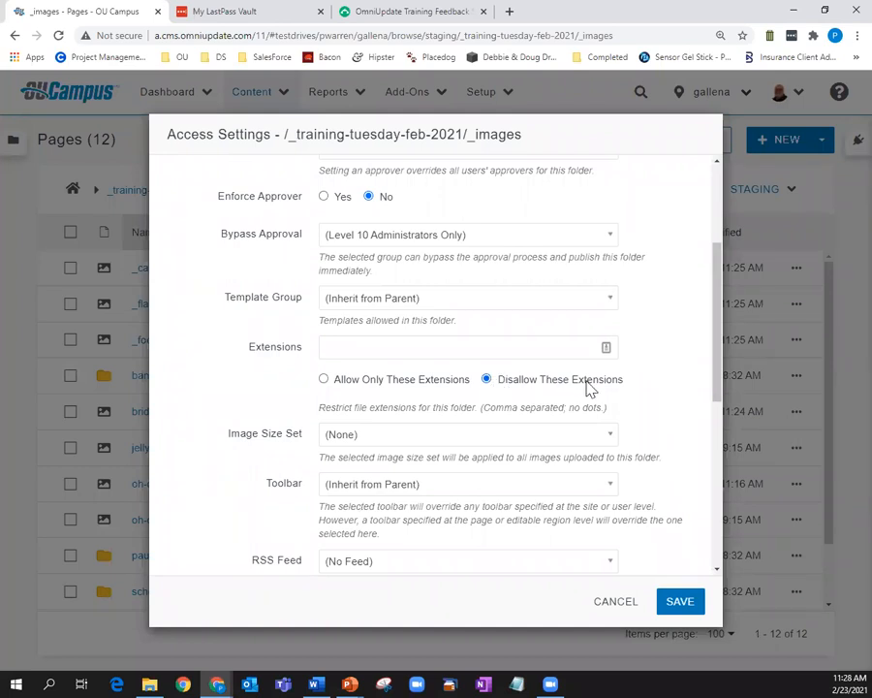
Disallow the pdf extension for _images and all enclosed files and folders, save, and check the blocked extensions in the upload dialog
{"action": "left_click", "coordinate": [429, 343]}
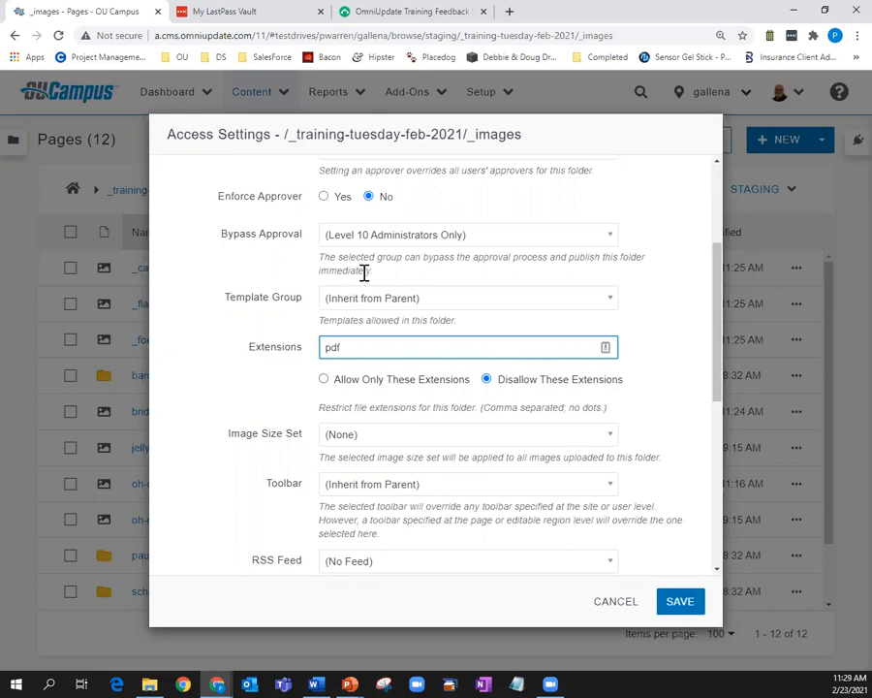
{"action": "scroll", "coordinate": [364, 273], "scroll_direction": "up", "scroll_amount": 3}
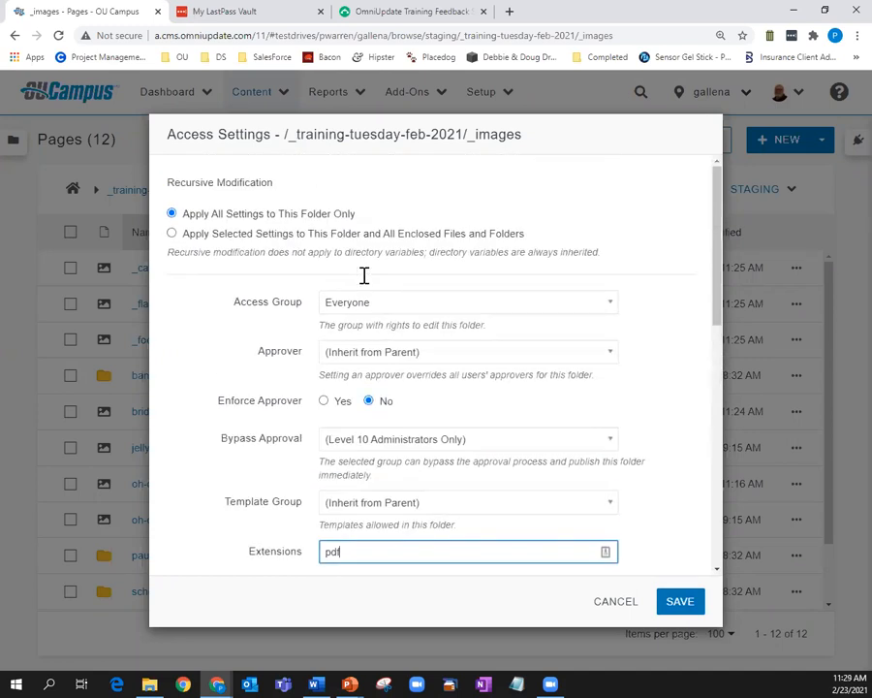
{"action": "left_click", "coordinate": [171, 233]}
{"action": "scroll", "coordinate": [463, 515], "scroll_direction": "down", "scroll_amount": 1}
{"action": "scroll", "coordinate": [463, 515], "scroll_direction": "down", "scroll_amount": 1}
{"action": "left_click", "coordinate": [324, 437]}
{"action": "left_click", "coordinate": [402, 437]}
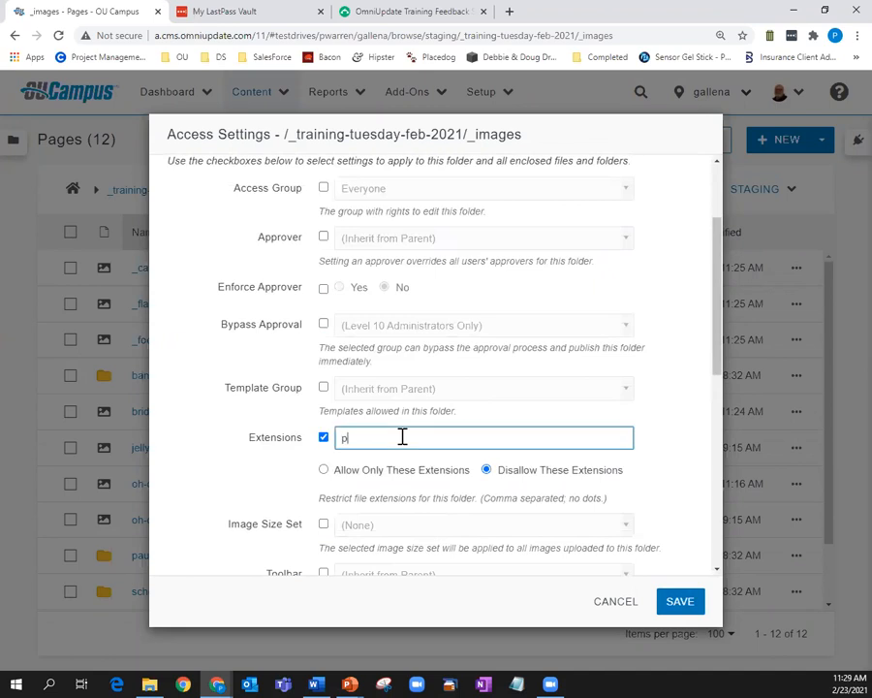
{"action": "left_click", "coordinate": [678, 605]}
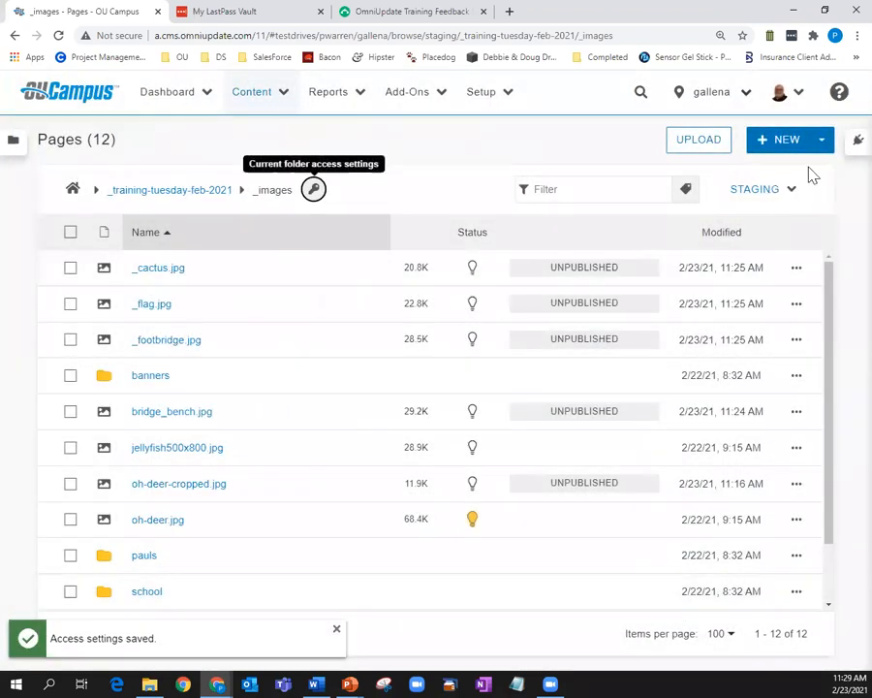
{"action": "left_click", "coordinate": [698, 142]}
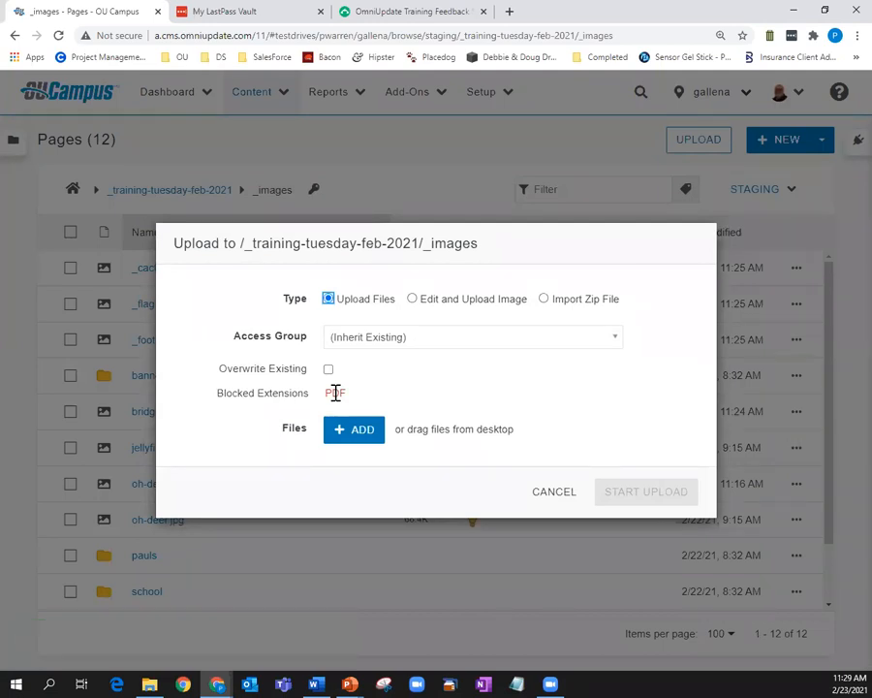
{"action": "left_click", "coordinate": [568, 496]}
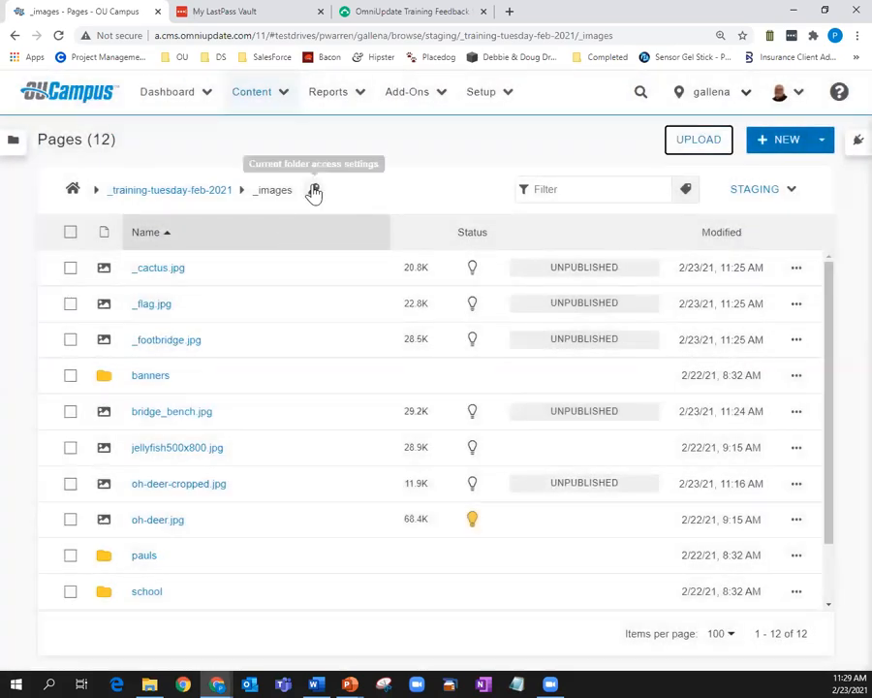
Replace the disallowed extensions of the _images folder with tif, jpg, jpeg, save, and check the restriction in the upload dialog
{"action": "left_click", "coordinate": [314, 192]}
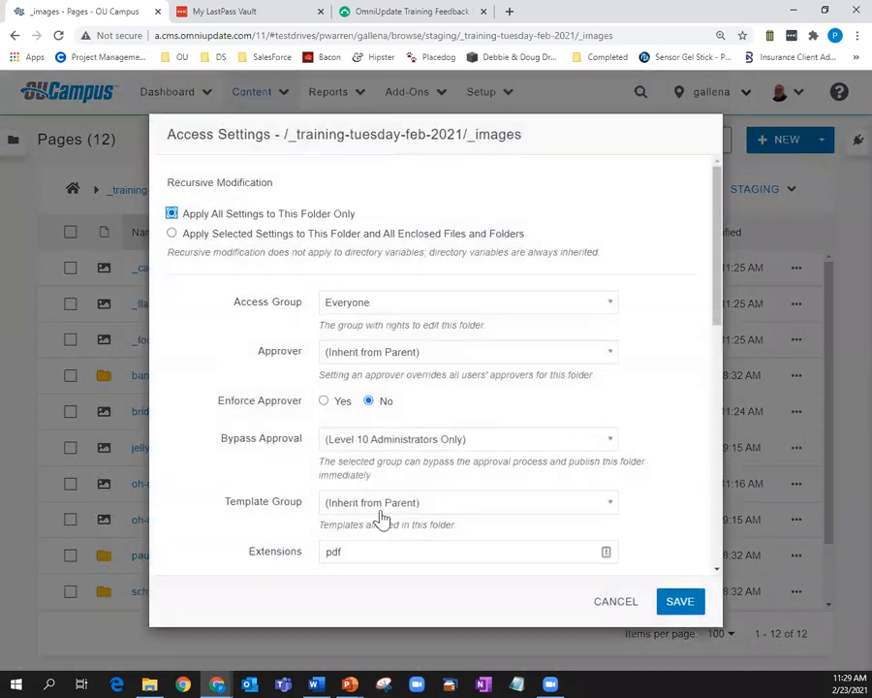
{"action": "scroll", "coordinate": [394, 514], "scroll_direction": "down", "scroll_amount": 1}
{"action": "double_click", "coordinate": [328, 481]}
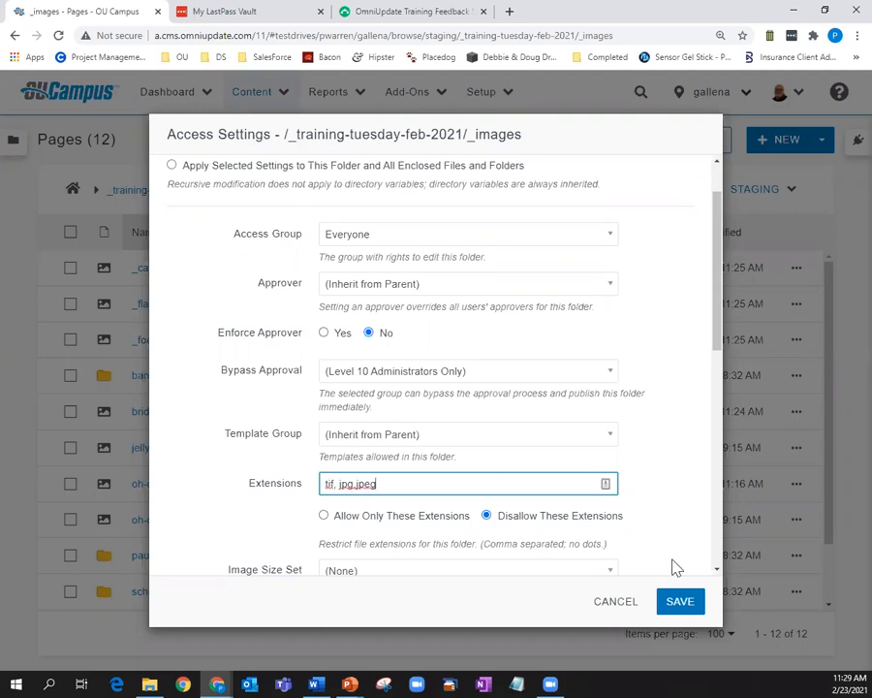
{"action": "left_click", "coordinate": [680, 603]}
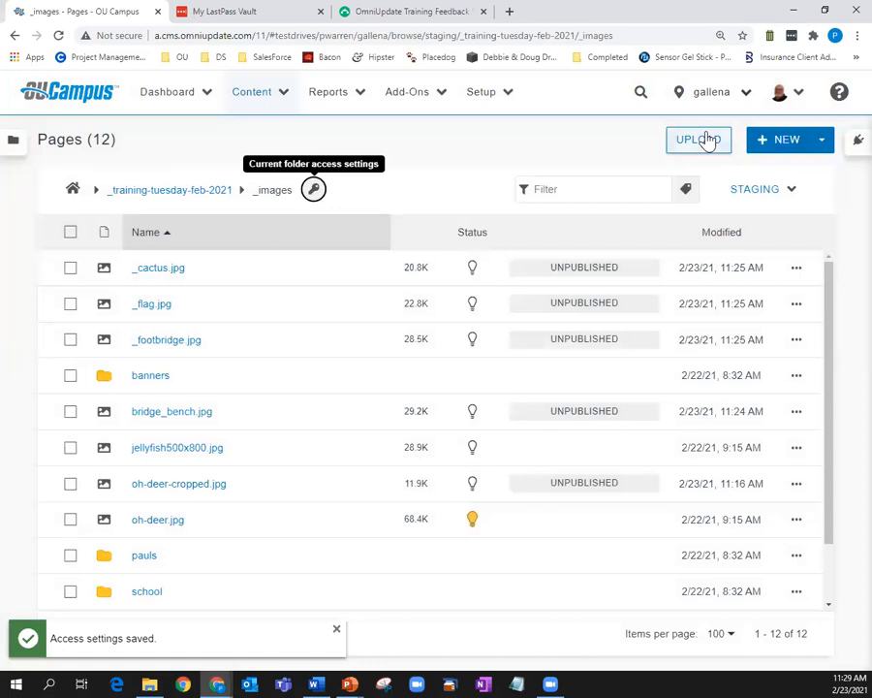
{"action": "left_click", "coordinate": [708, 140]}
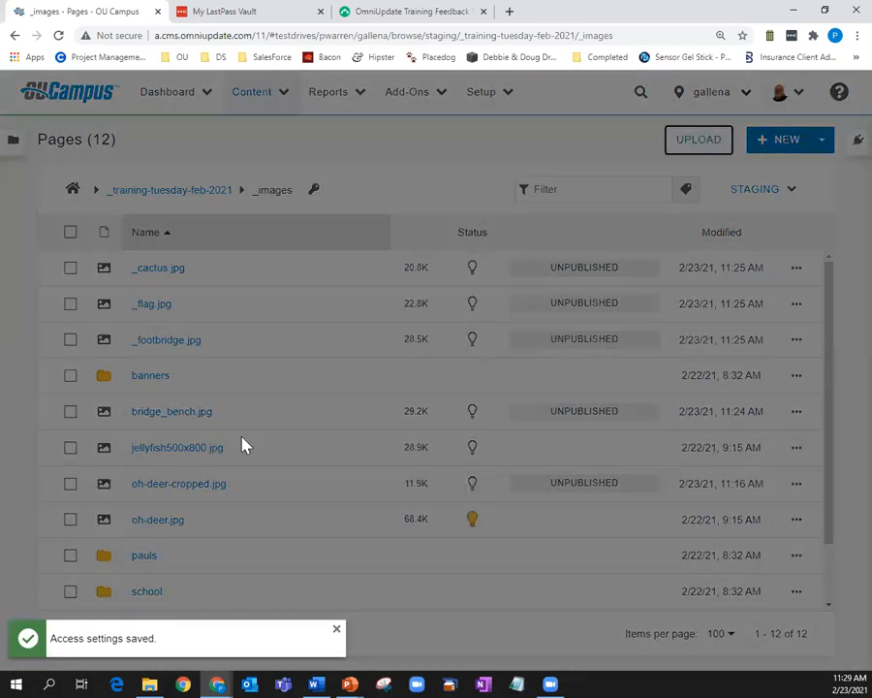
{"action": "left_click", "coordinate": [558, 494]}
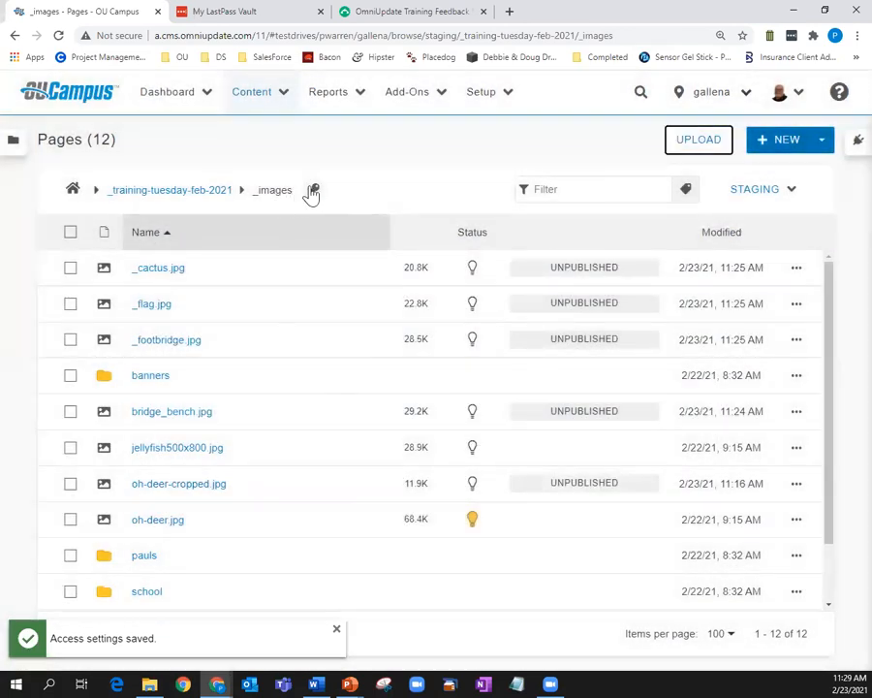
Set the _images folder to allow only the listed extensions, save, and check the allowed extensions in the upload dialog
{"action": "left_click", "coordinate": [313, 190]}
{"action": "scroll", "coordinate": [385, 508], "scroll_direction": "down", "scroll_amount": 1}
{"action": "left_click", "coordinate": [331, 448]}
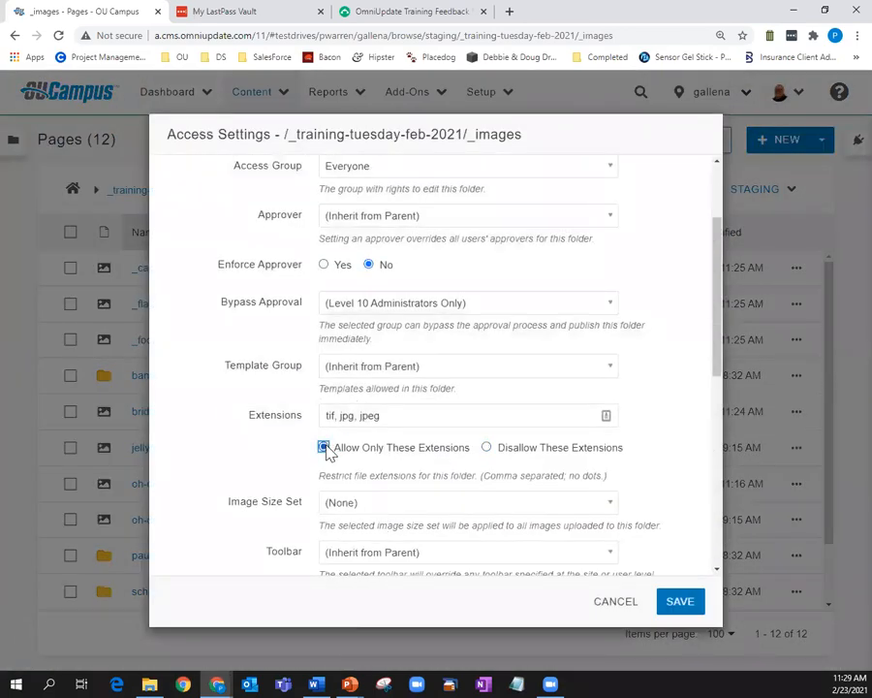
{"action": "left_click", "coordinate": [681, 602]}
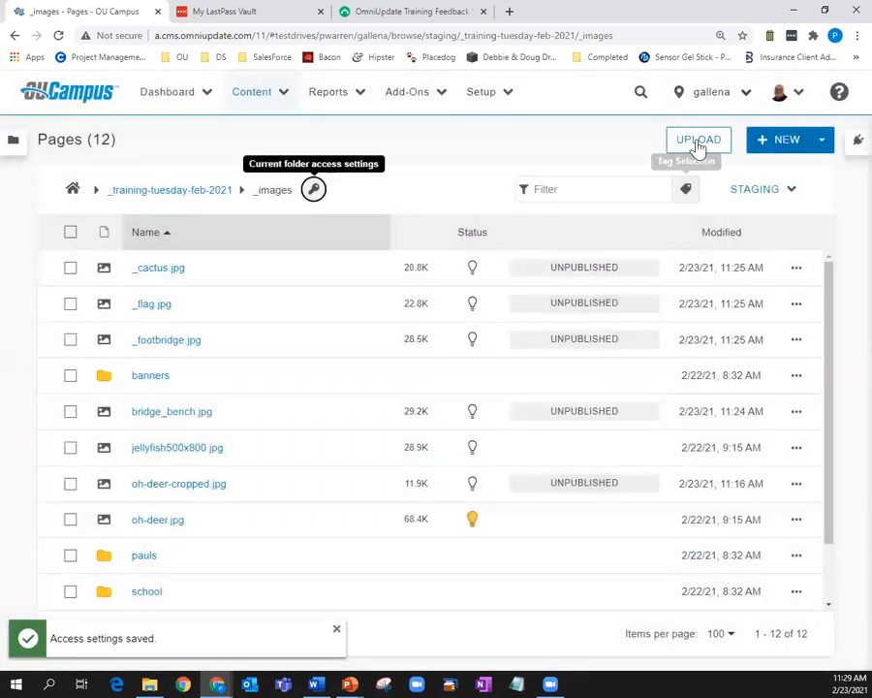
{"action": "left_click", "coordinate": [697, 141]}
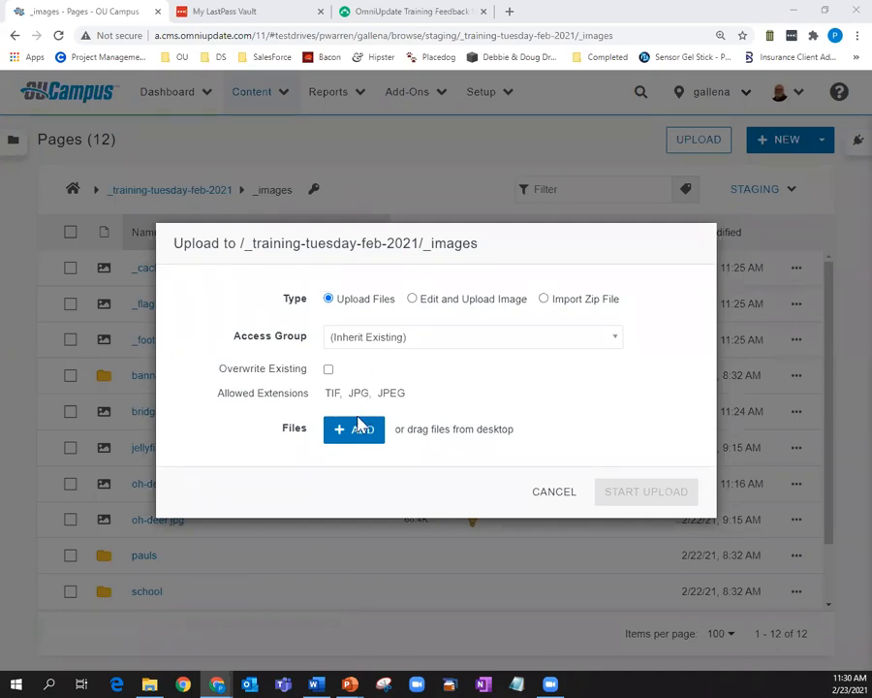
{"action": "left_click", "coordinate": [554, 492]}
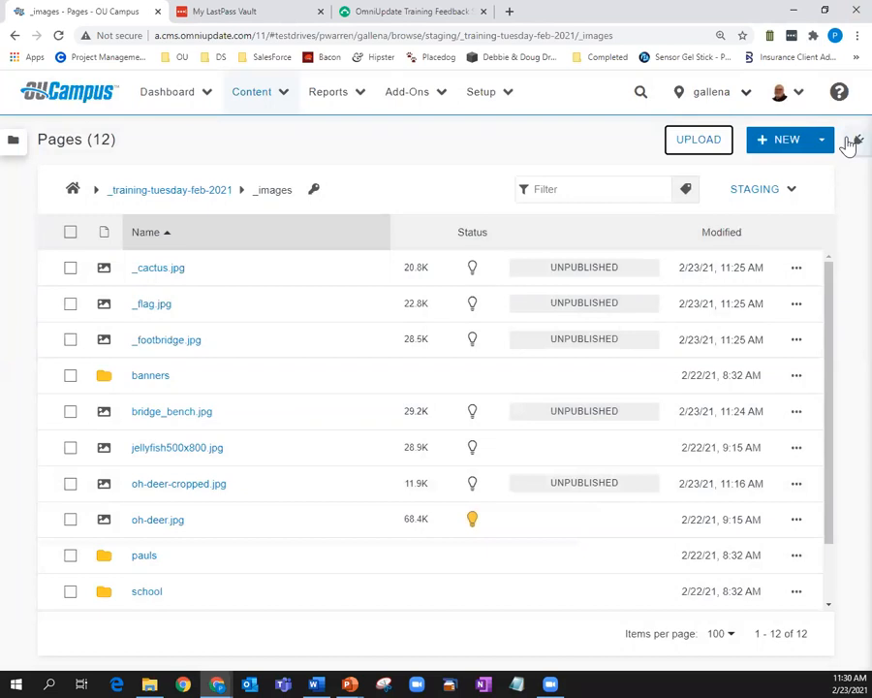
{"action": "left_click", "coordinate": [171, 415]}
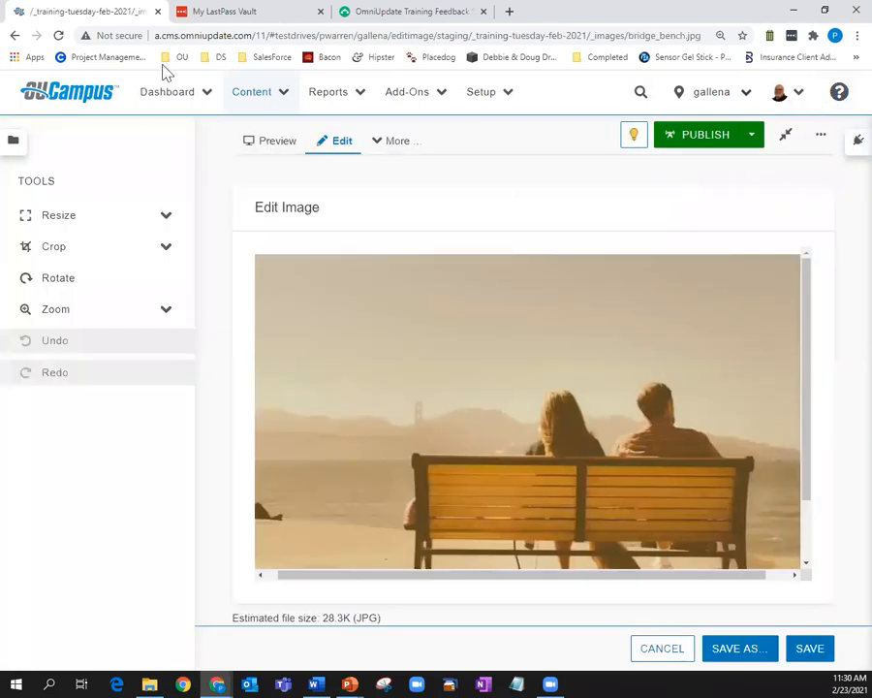
{"action": "left_click", "coordinate": [262, 94]}
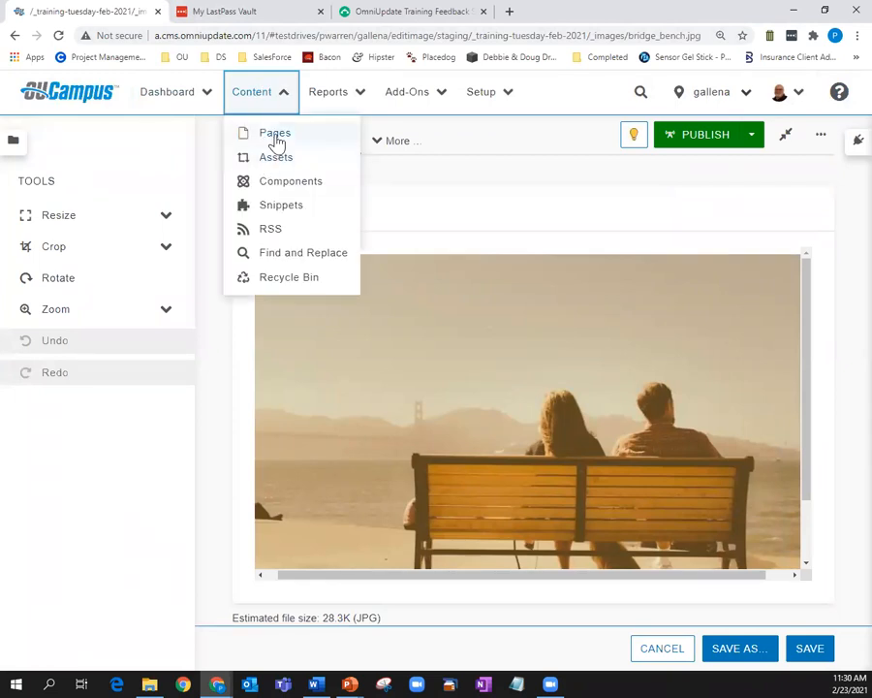
{"action": "left_click", "coordinate": [275, 143]}
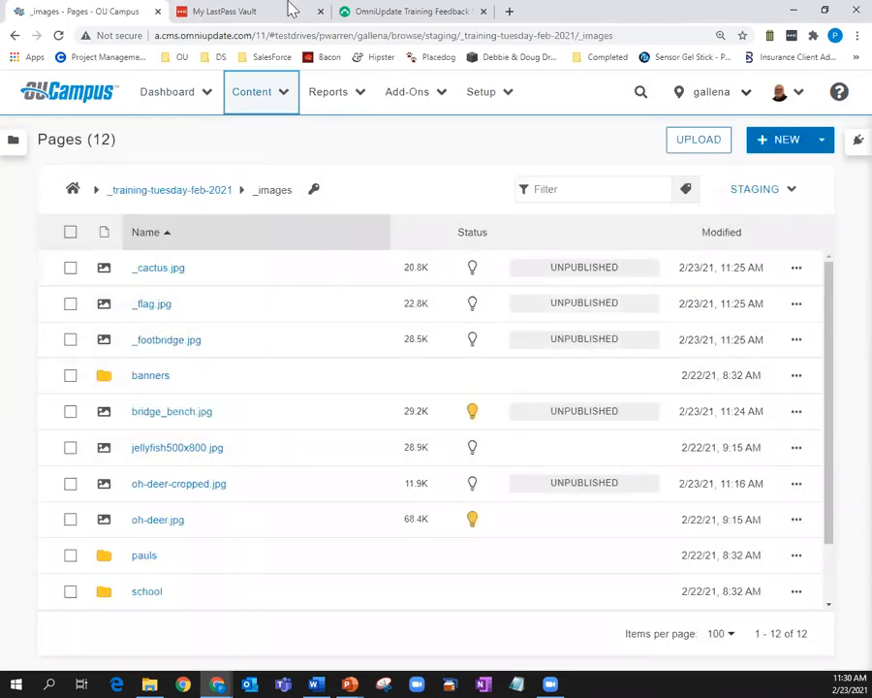
Open image-page-for-tt.pcf from _training-tuesday-feb-2021, show the Gadgets sidebar, and start editing the Main Content region
{"action": "left_click", "coordinate": [197, 199]}
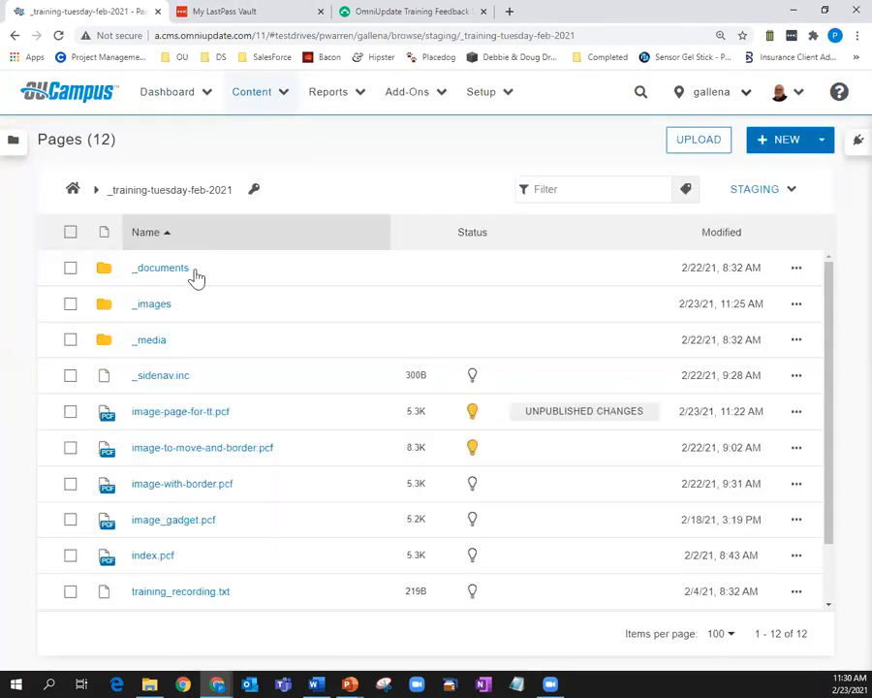
{"action": "left_click", "coordinate": [189, 414]}
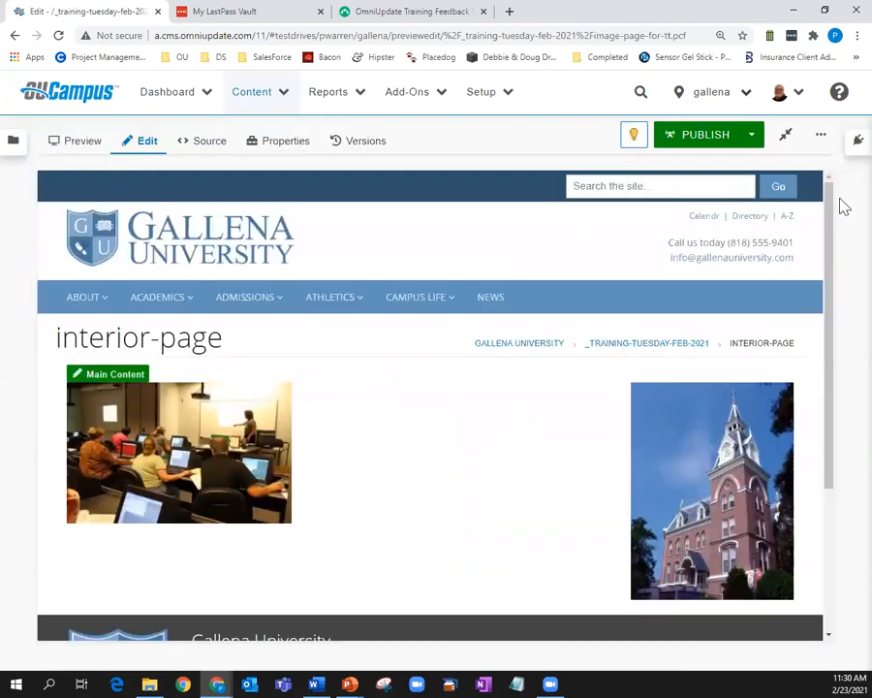
{"action": "left_click", "coordinate": [857, 141]}
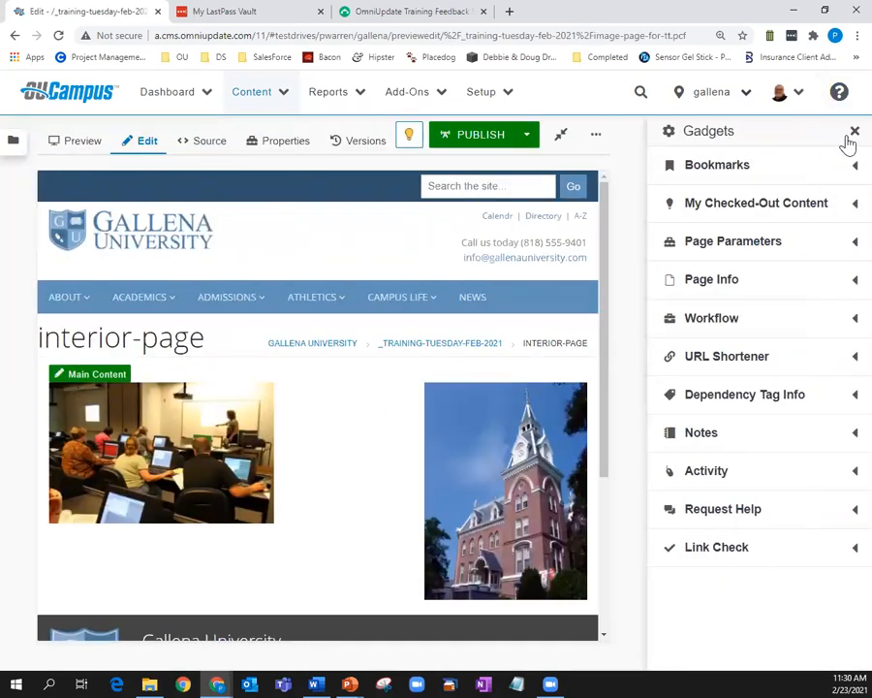
{"action": "left_click", "coordinate": [84, 378]}
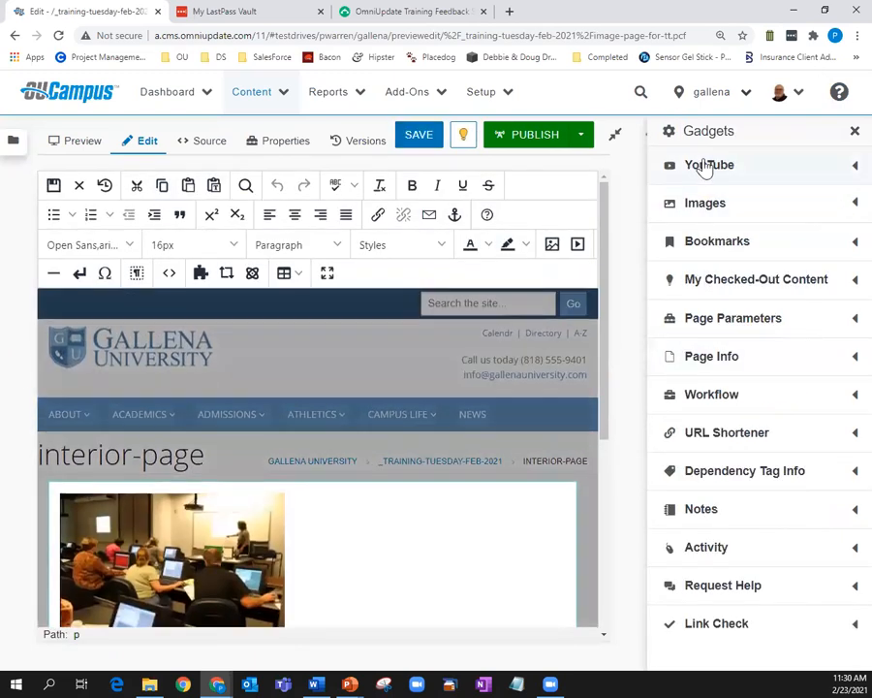
Start selecting a new location for the Images gadget and browse the gallena site to _training-tuesday-feb-2021/_images
{"action": "left_click", "coordinate": [710, 207]}
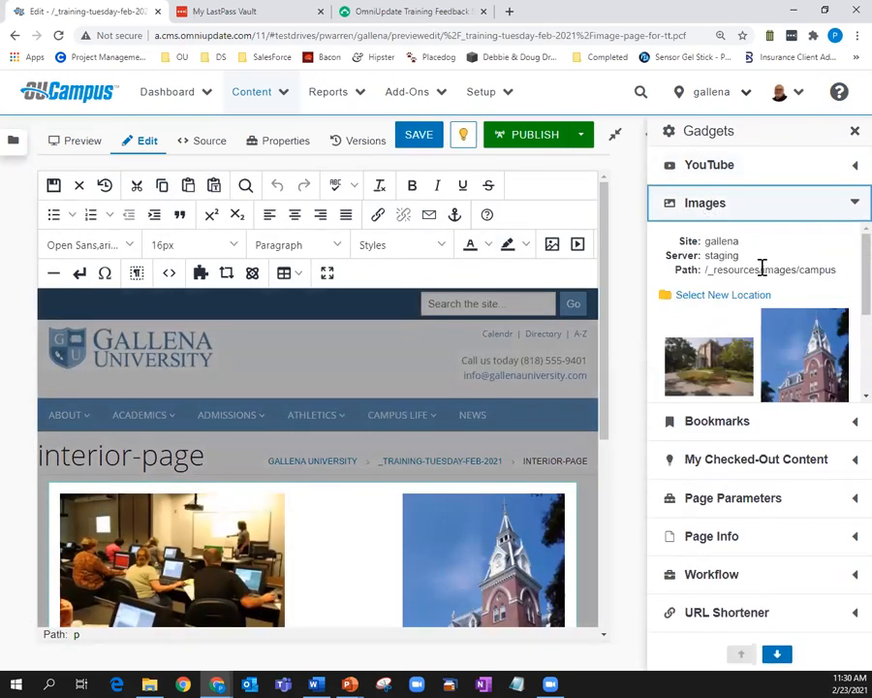
{"action": "left_click", "coordinate": [718, 296]}
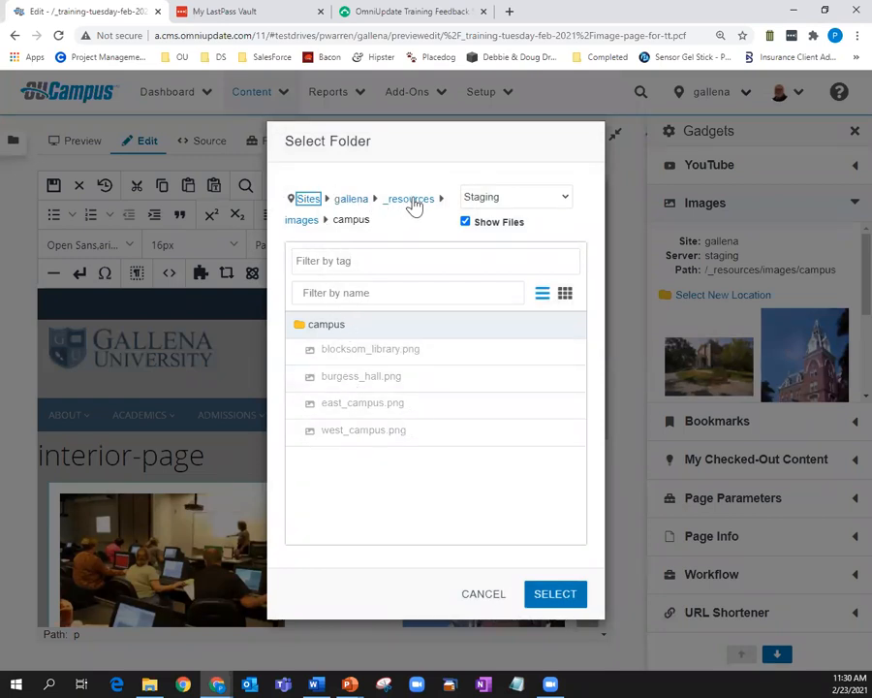
{"action": "left_click", "coordinate": [354, 201]}
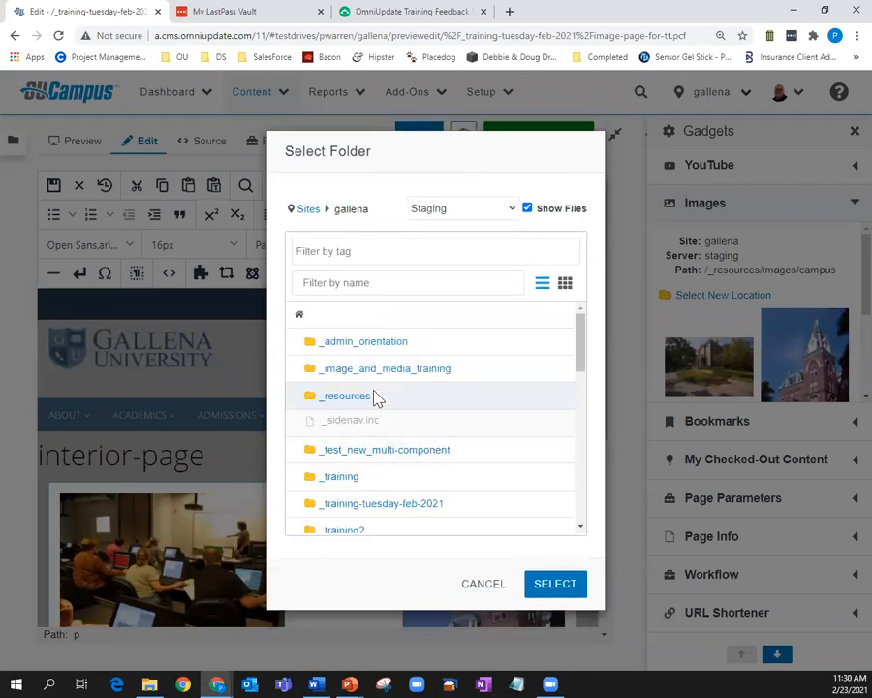
{"action": "scroll", "coordinate": [358, 407], "scroll_direction": "down", "scroll_amount": 1}
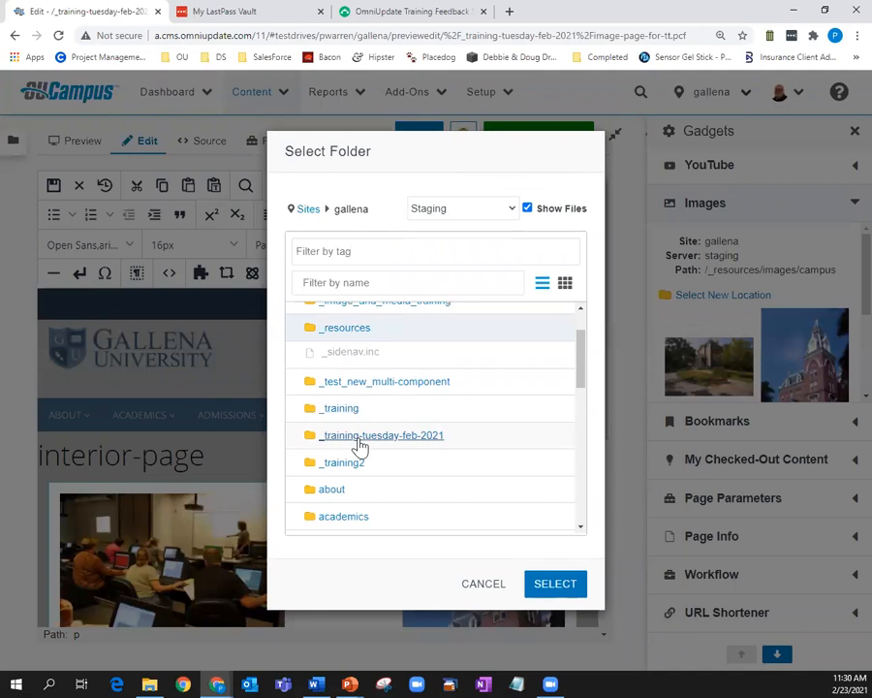
{"action": "left_click", "coordinate": [358, 446]}
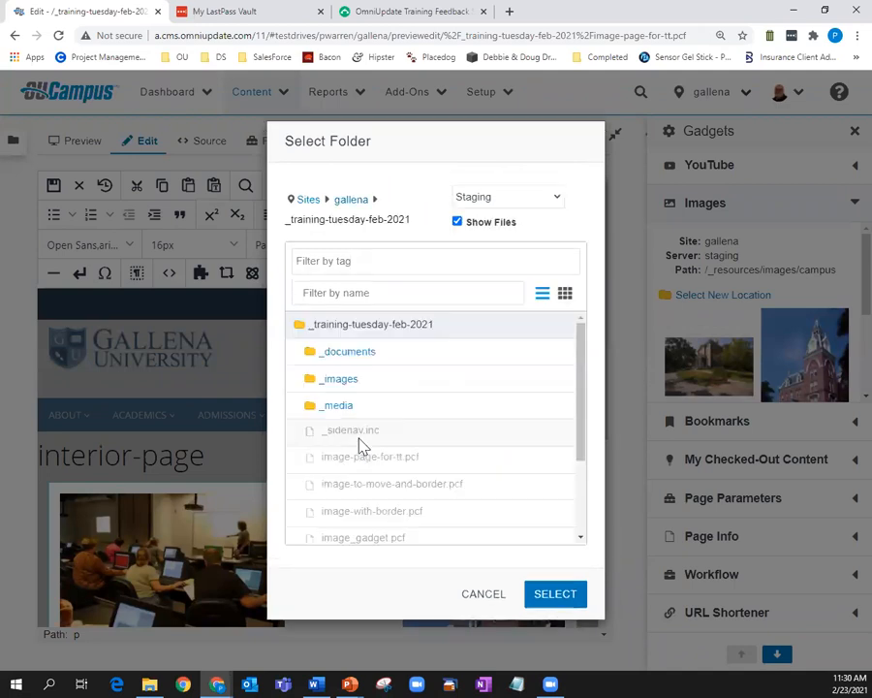
{"action": "left_click", "coordinate": [339, 381]}
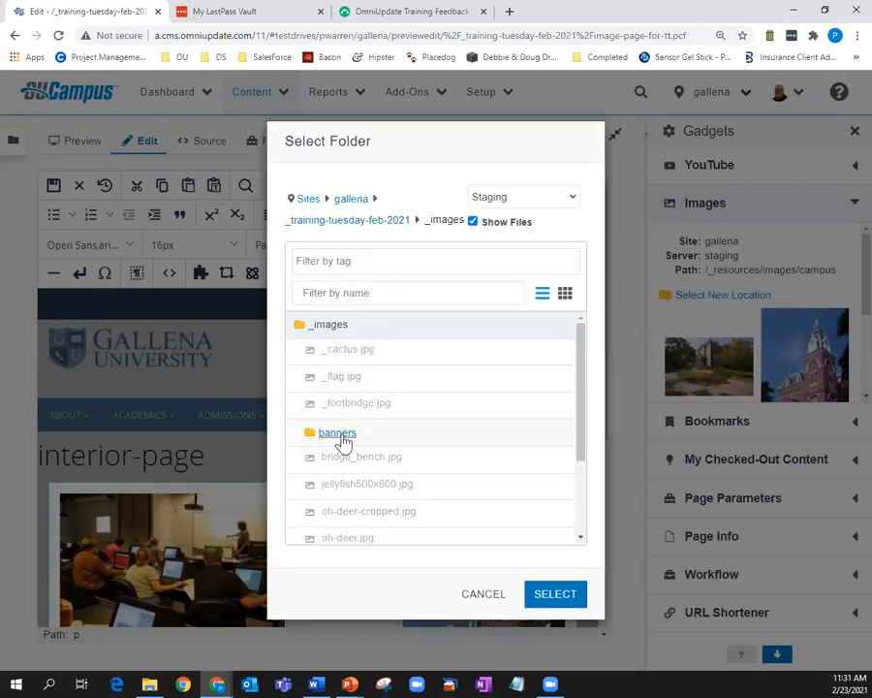
{"action": "left_click", "coordinate": [339, 434]}
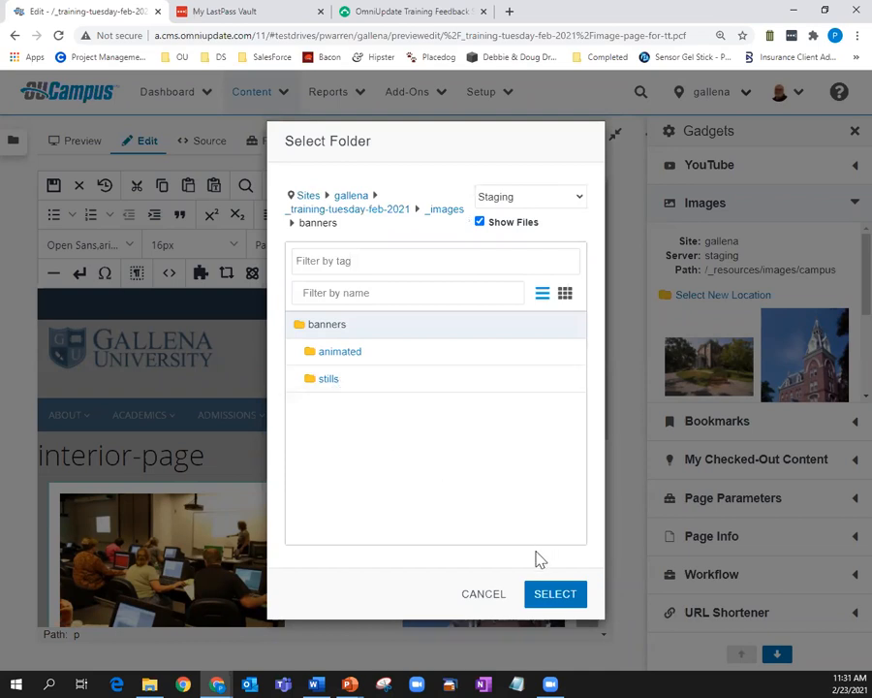
{"action": "left_click", "coordinate": [447, 212]}
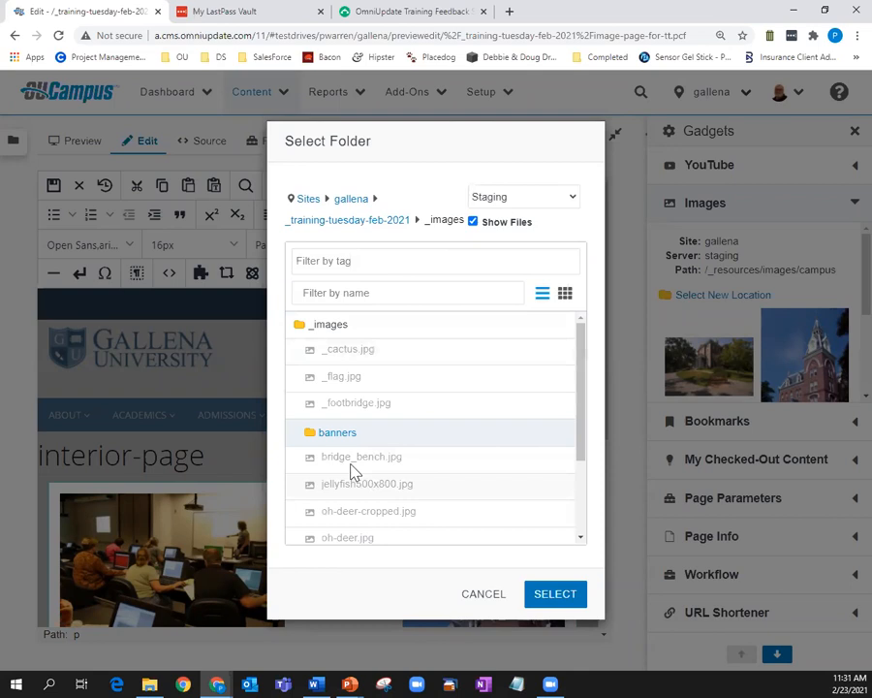
{"action": "left_click", "coordinate": [330, 330]}
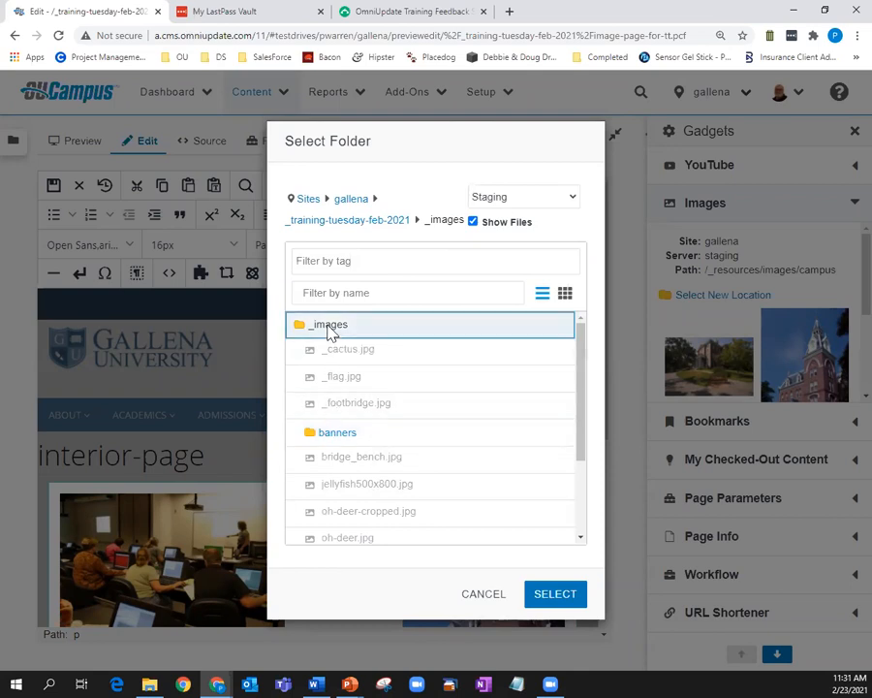
{"action": "left_click", "coordinate": [364, 224]}
{"action": "double_click", "coordinate": [347, 382]}
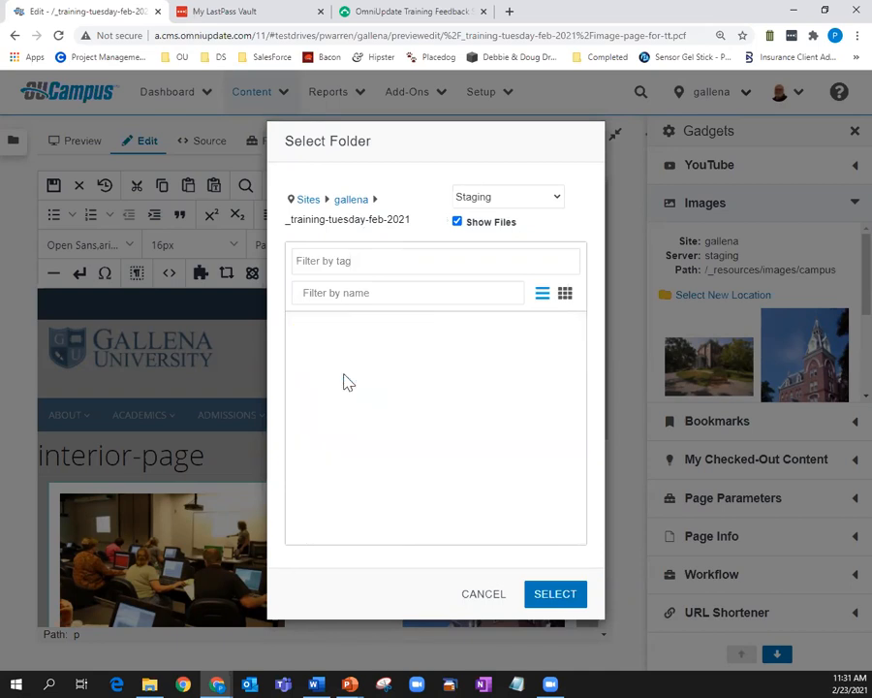
Set the Images gadget's location to the pauls folder inside _images
{"action": "scroll", "coordinate": [359, 475], "scroll_direction": "down", "scroll_amount": 2}
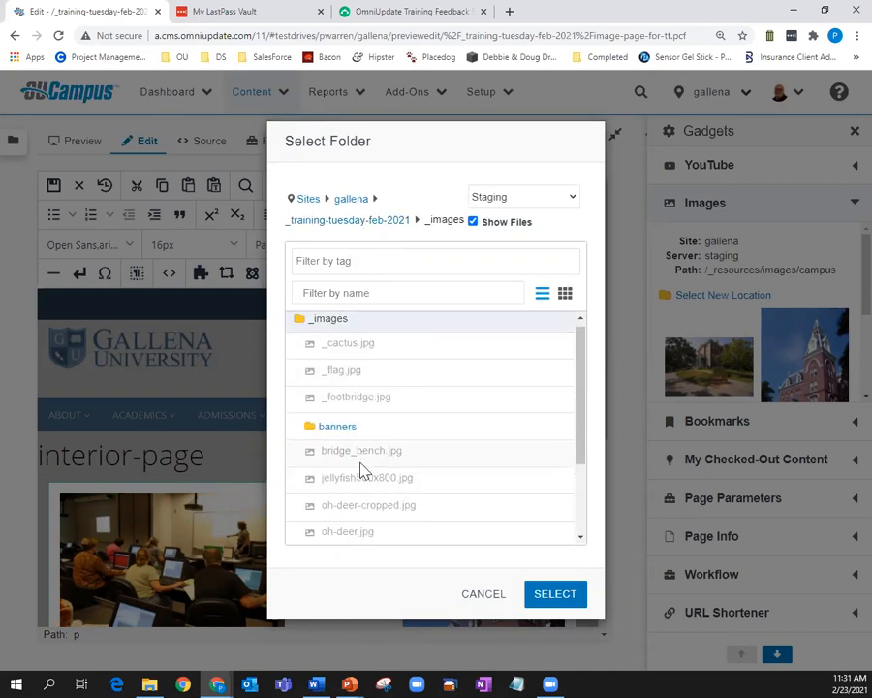
{"action": "left_click", "coordinate": [325, 449]}
{"action": "double_click", "coordinate": [325, 449]}
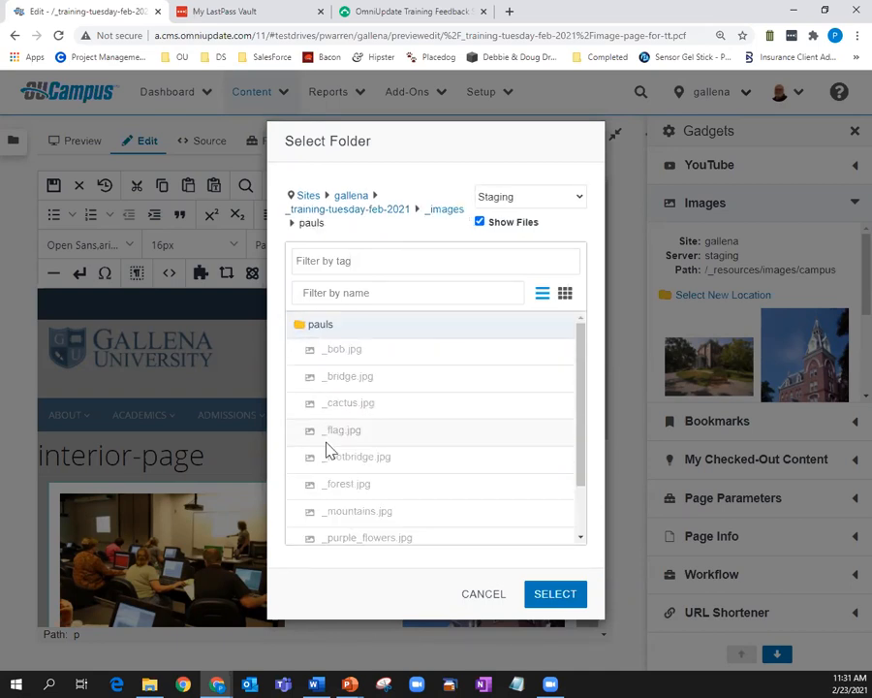
{"action": "left_click", "coordinate": [557, 594]}
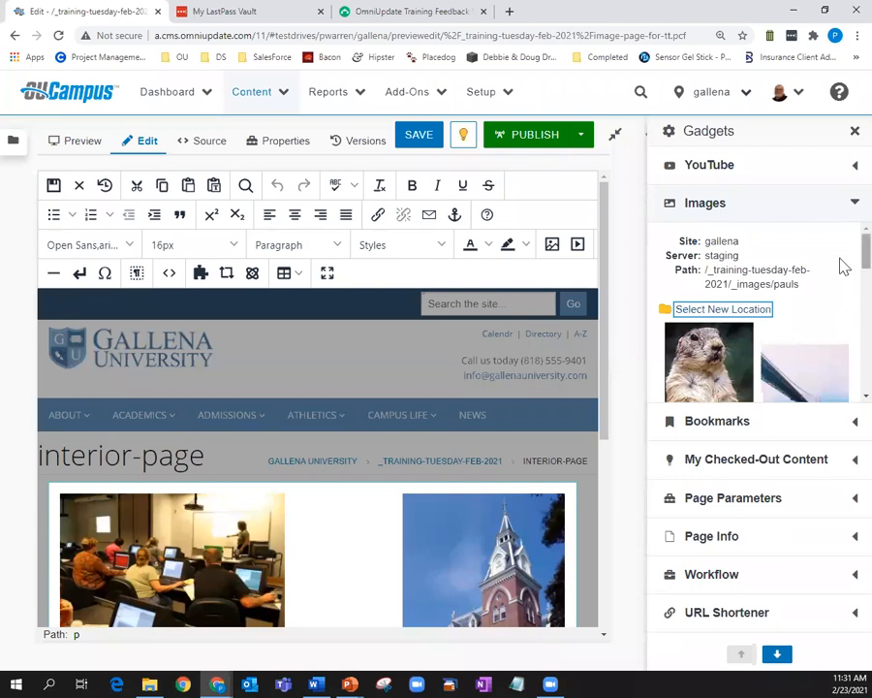
Close the Gadgets sidebar and save the image-page-for-tt.pcf page
{"action": "scroll", "coordinate": [841, 319], "scroll_direction": "down", "scroll_amount": 5}
{"action": "scroll", "coordinate": [841, 322], "scroll_direction": "down", "scroll_amount": 3}
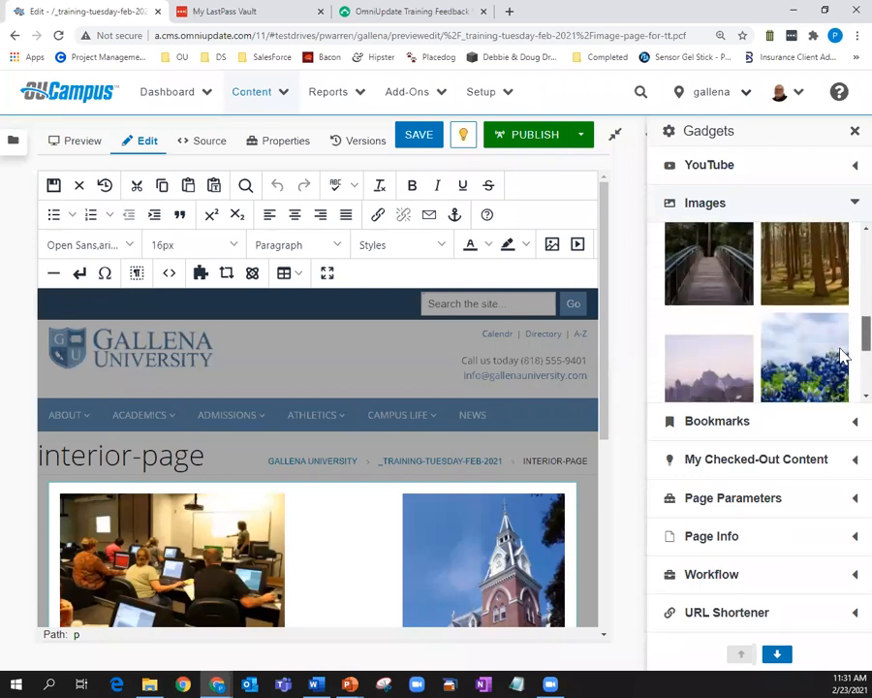
{"action": "scroll", "coordinate": [842, 320], "scroll_direction": "up", "scroll_amount": 8}
{"action": "scroll", "coordinate": [841, 271], "scroll_direction": "up", "scroll_amount": 2}
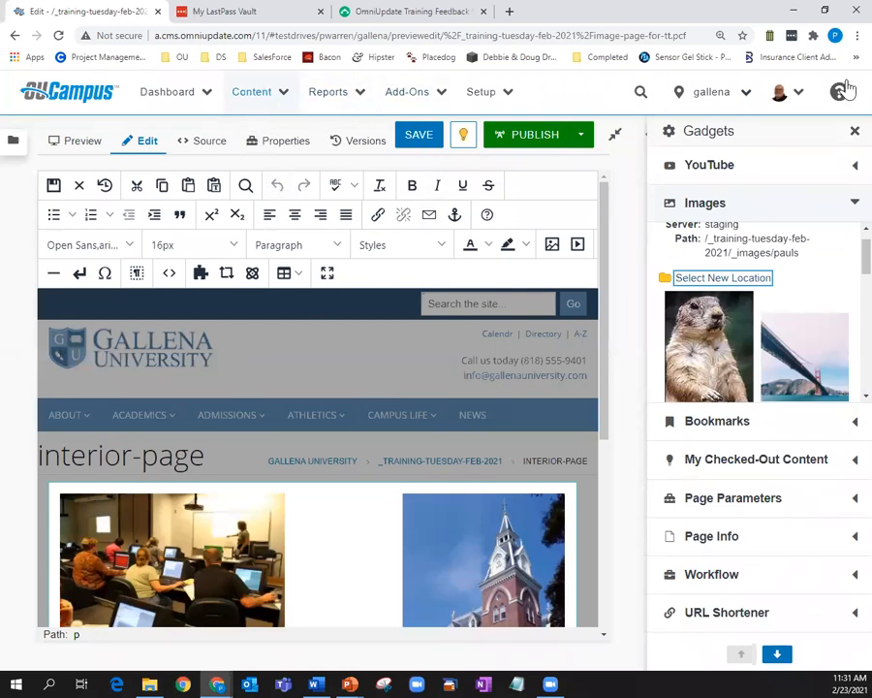
{"action": "left_click", "coordinate": [852, 132]}
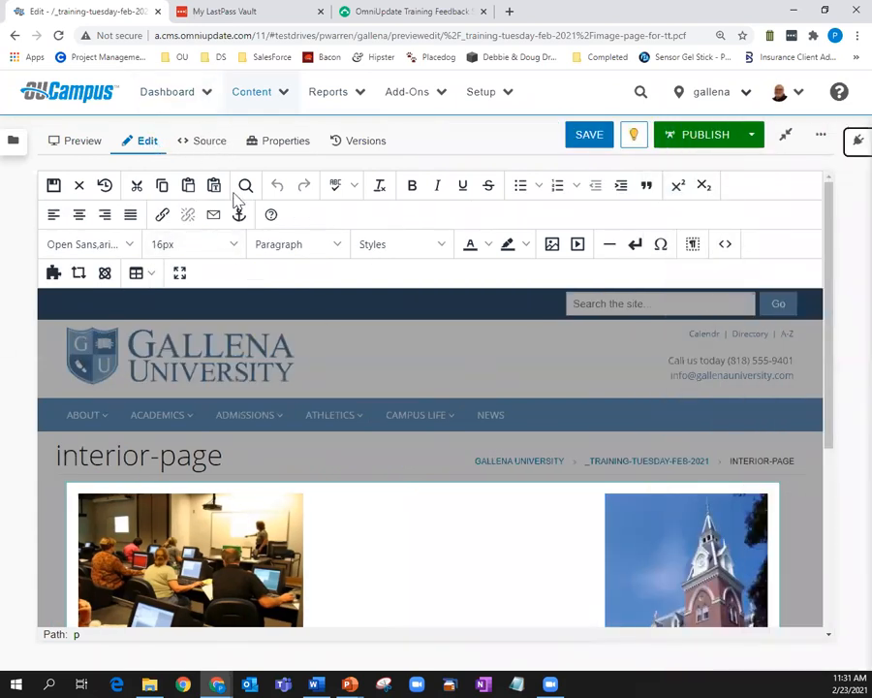
{"action": "left_click", "coordinate": [54, 185]}
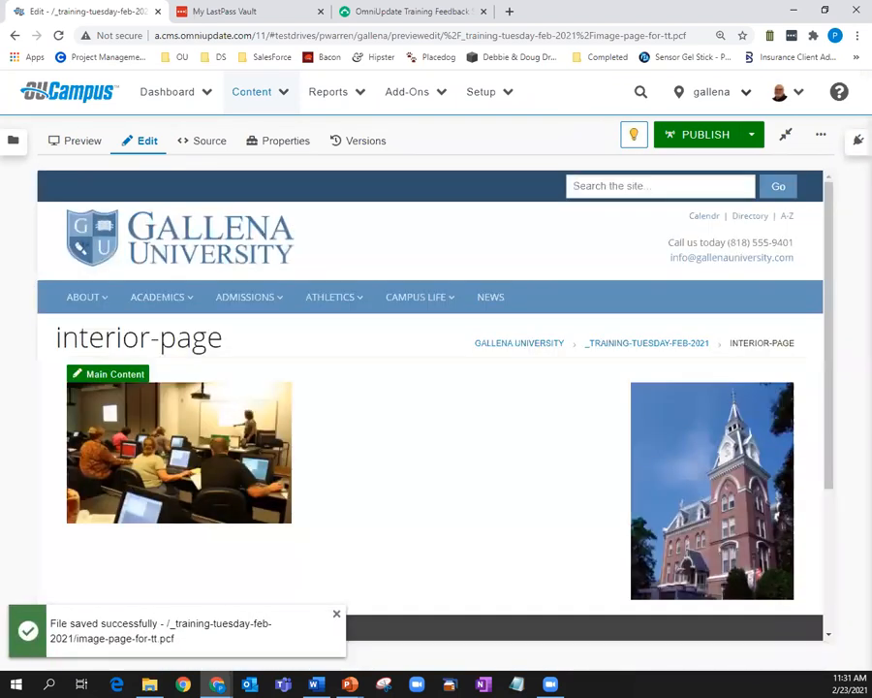
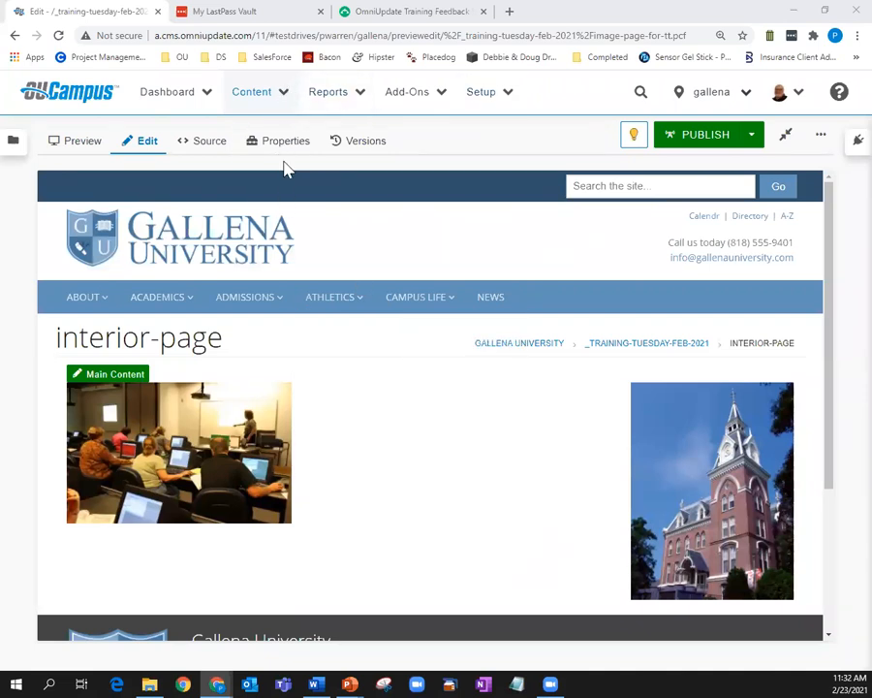
Open the page image-to-move-and-border.pcf from the site's page list
{"action": "left_click", "coordinate": [272, 97]}
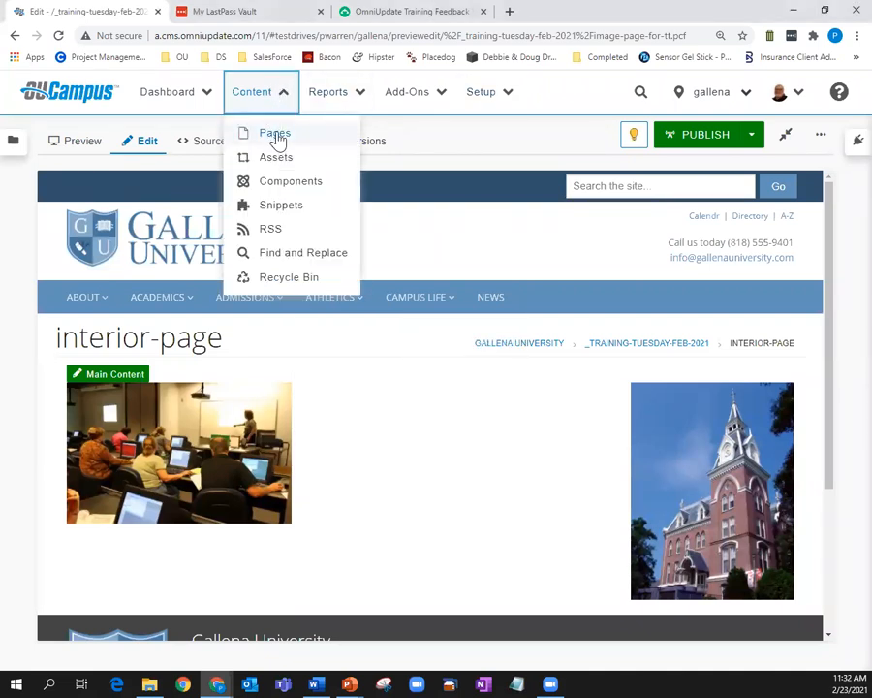
{"action": "left_click", "coordinate": [275, 134]}
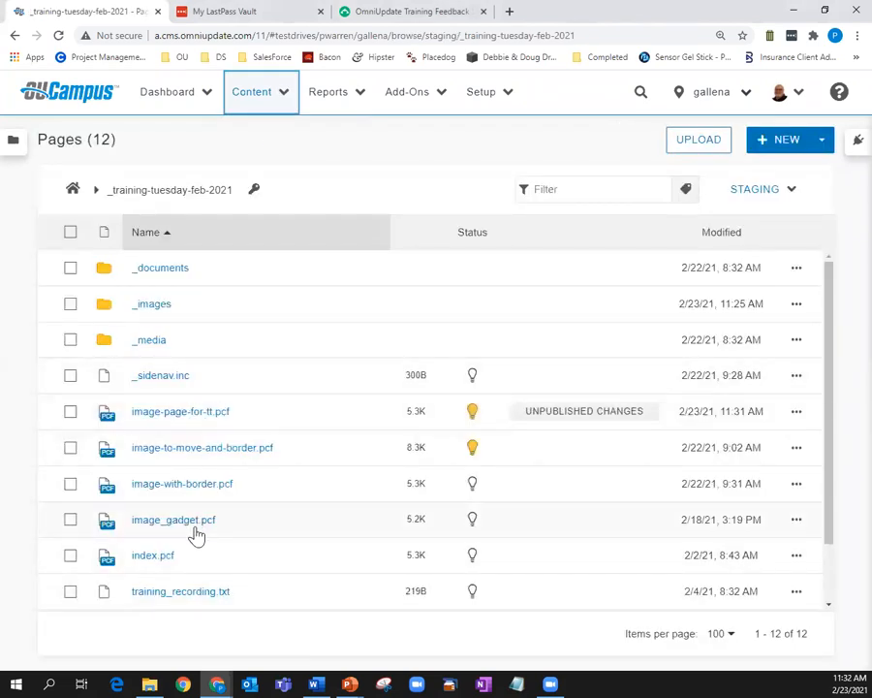
{"action": "left_click", "coordinate": [203, 448]}
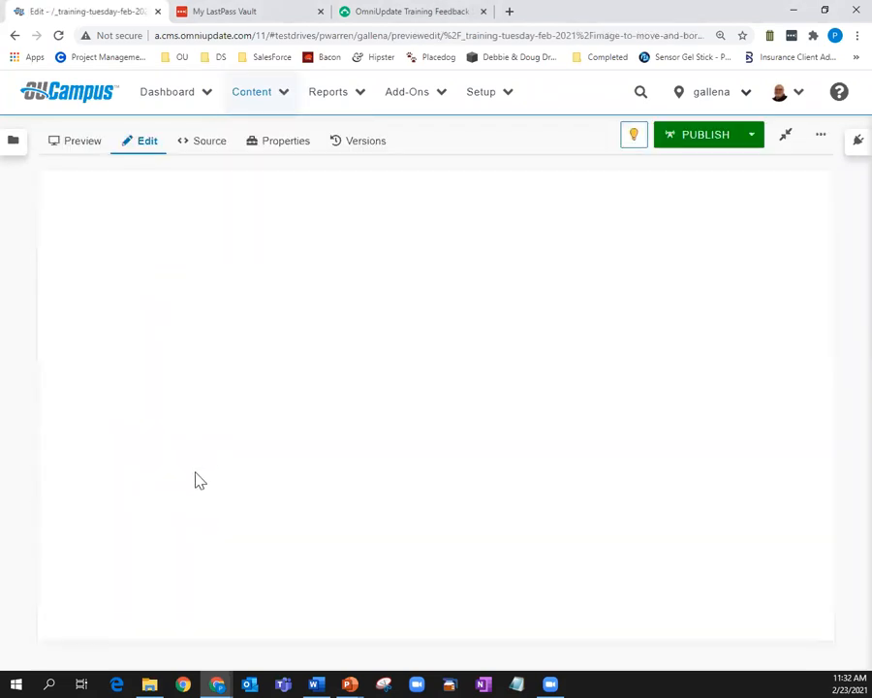
{"action": "scroll", "coordinate": [397, 528], "scroll_direction": "down", "scroll_amount": 3}
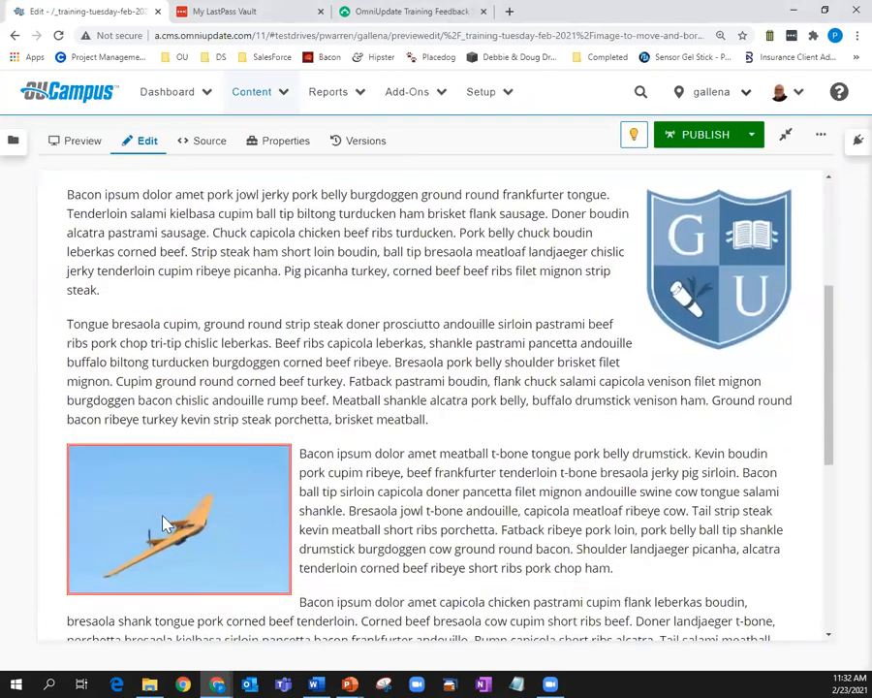
{"action": "scroll", "coordinate": [123, 368], "scroll_direction": "up", "scroll_amount": 2}
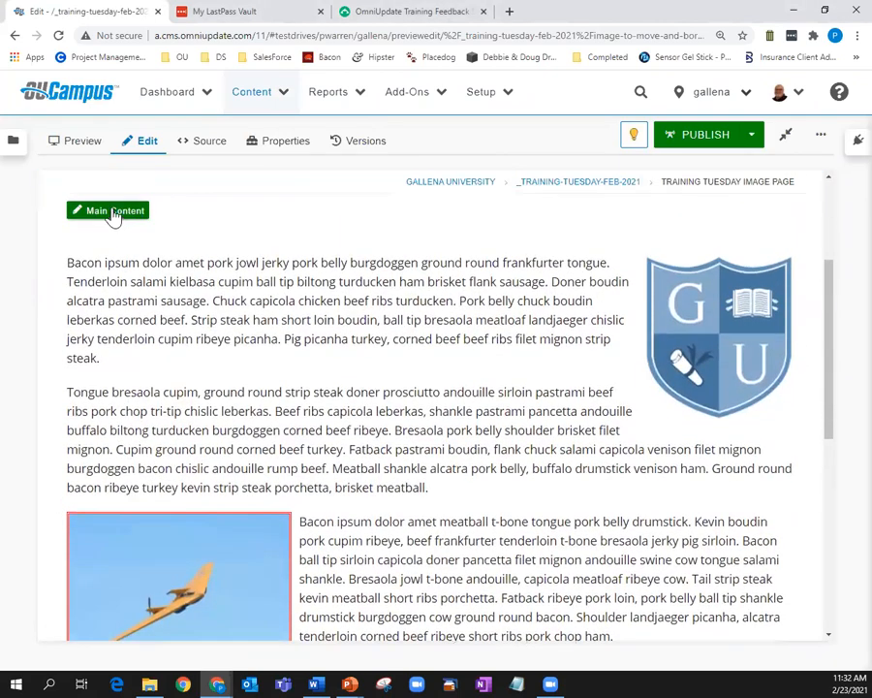
Open the Main Content region for editing and move the flying wing image to the start of the "Tongue bresaola cupim" paragraph
{"action": "left_click", "coordinate": [111, 212]}
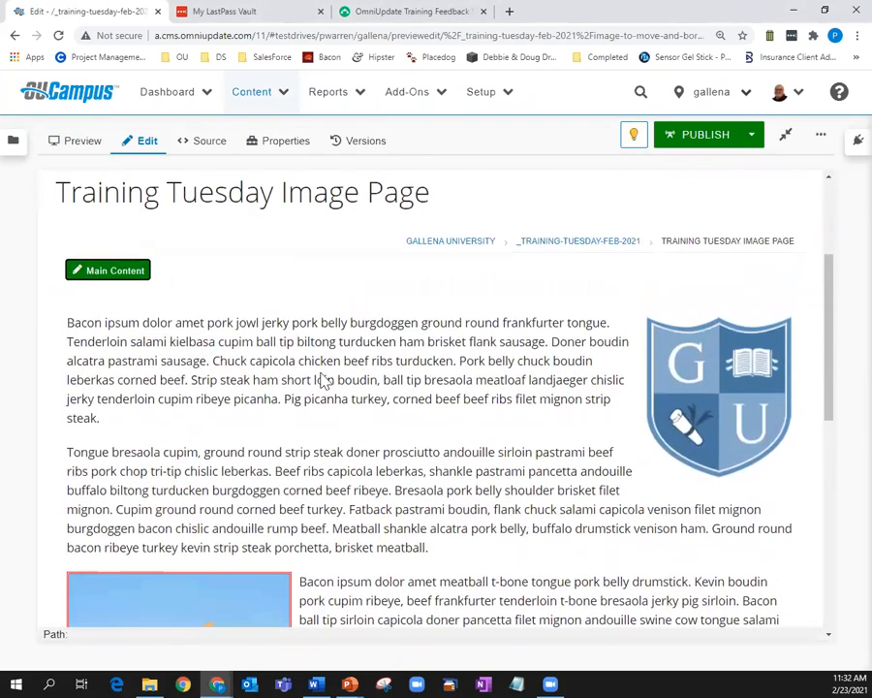
{"action": "scroll", "coordinate": [286, 538], "scroll_direction": "down", "scroll_amount": 2}
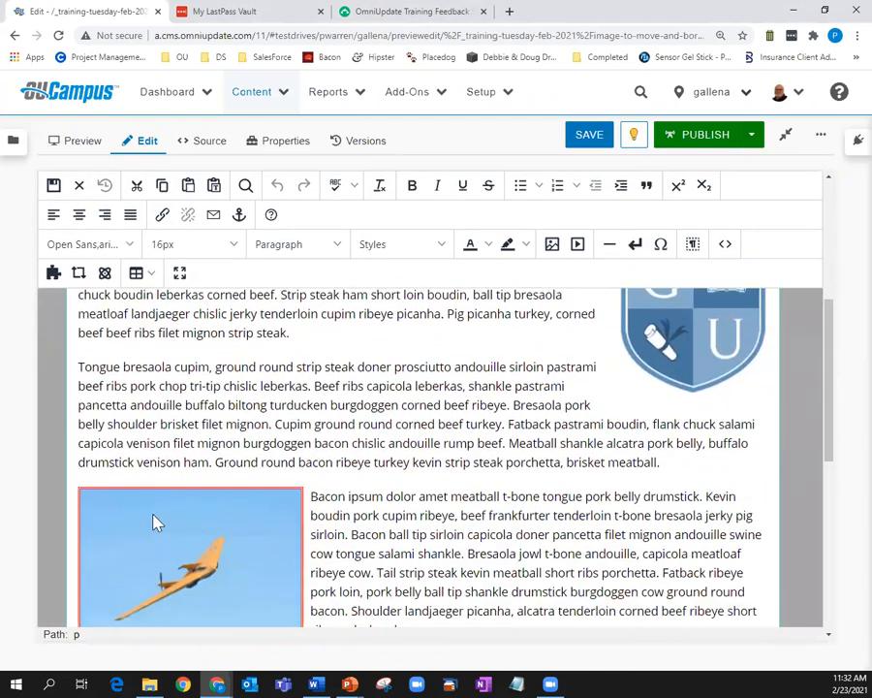
{"action": "left_click_drag", "start_coordinate": [134, 464], "coordinate": [82, 373]}
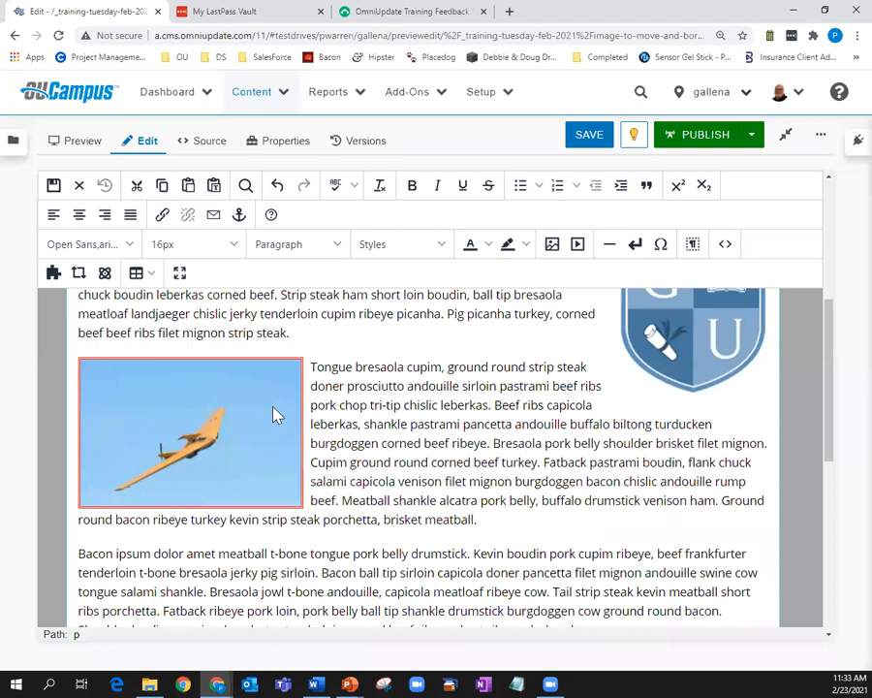
Examine the advanced image properties of the flying wing picture, including its border style and inline Style, and cancel without changes
{"action": "left_click", "coordinate": [211, 427]}
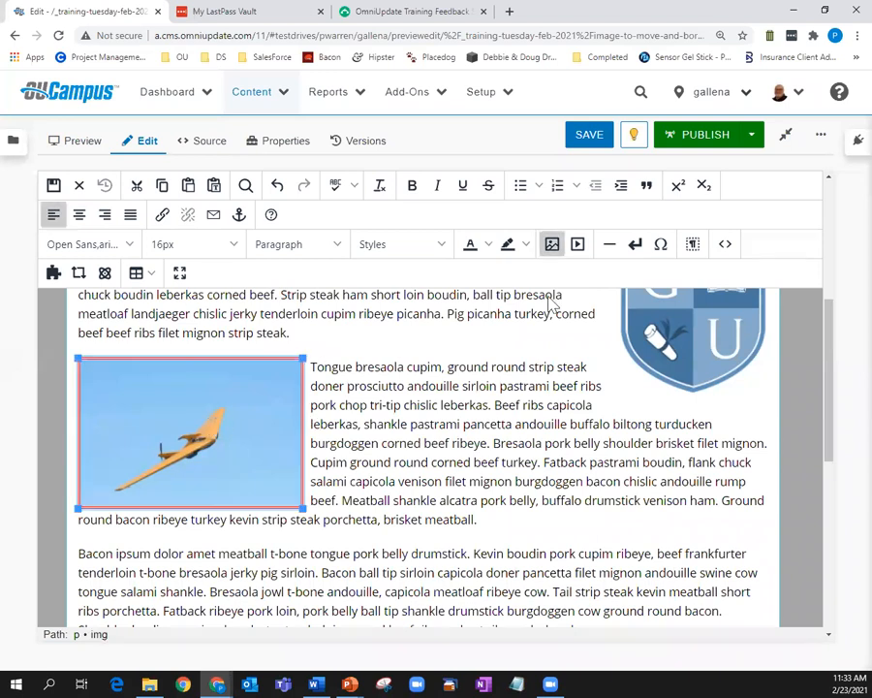
{"action": "left_click", "coordinate": [553, 245]}
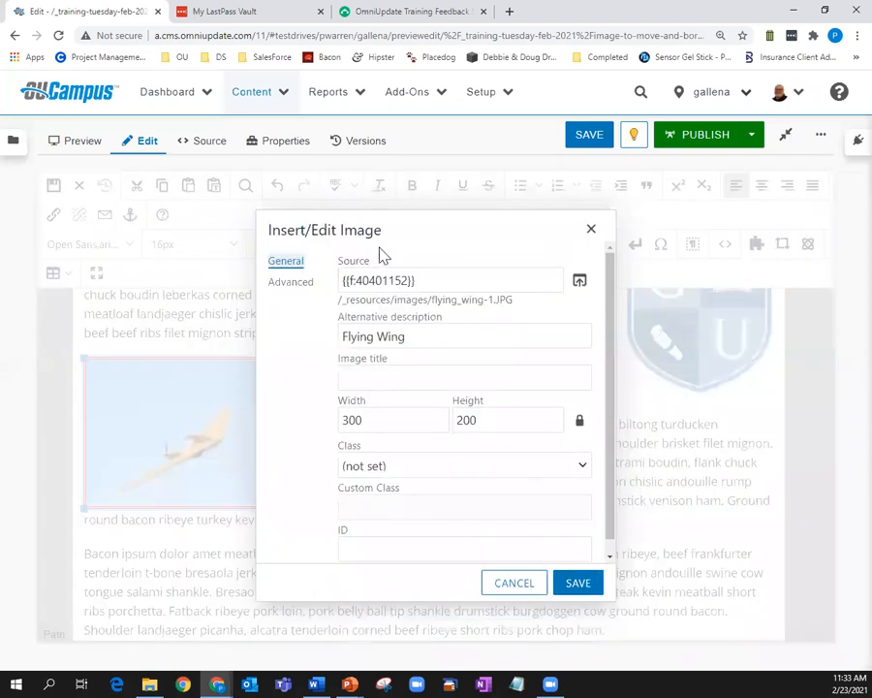
{"action": "left_click", "coordinate": [293, 285]}
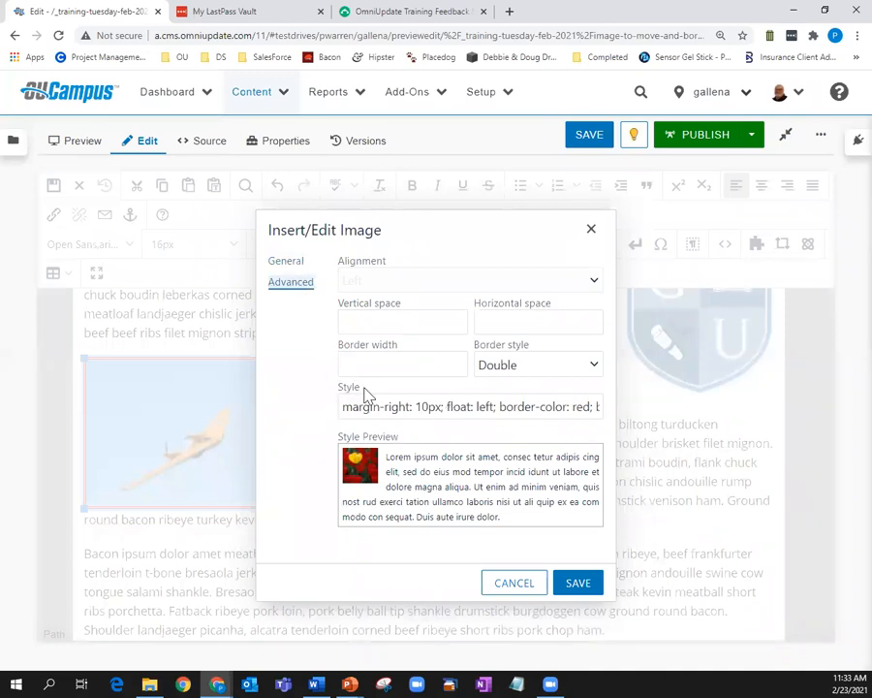
{"action": "left_click", "coordinate": [511, 408]}
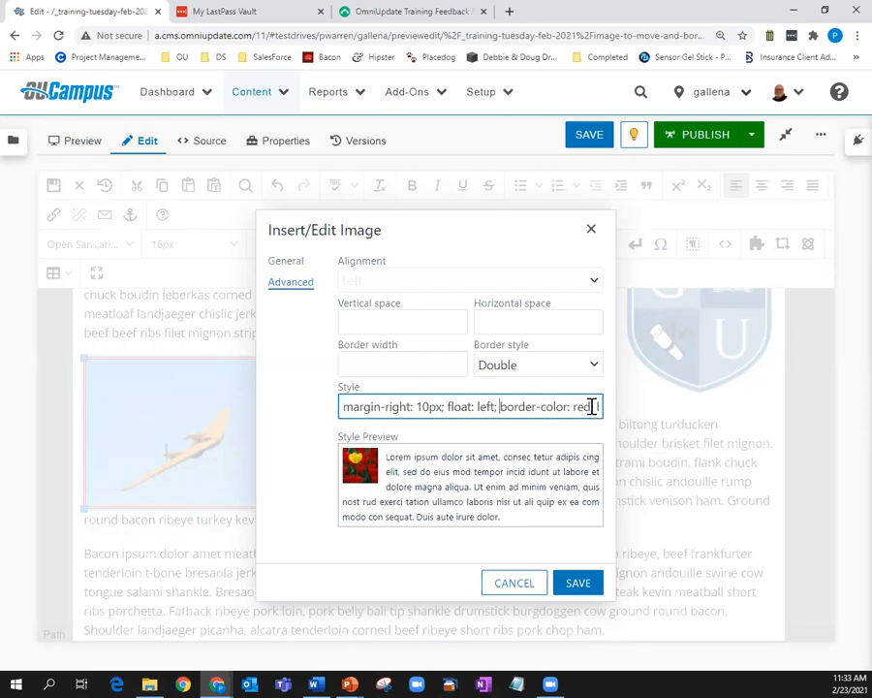
{"action": "left_click", "coordinate": [501, 409]}
{"action": "left_click", "coordinate": [522, 581]}
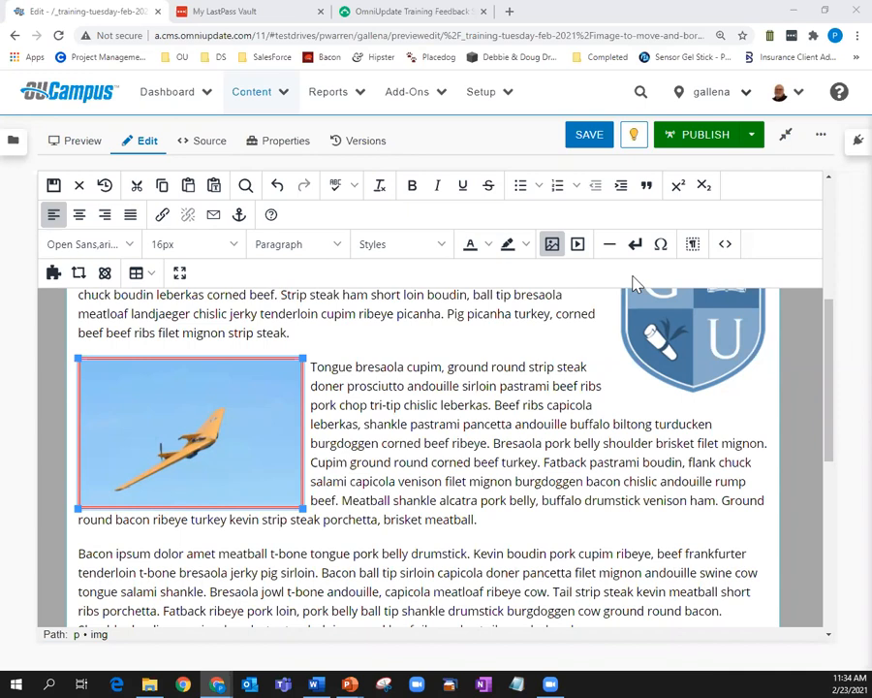
Save the page with the repositioned flying wing image, keeping the unsaved edits
{"action": "left_click", "coordinate": [145, 147]}
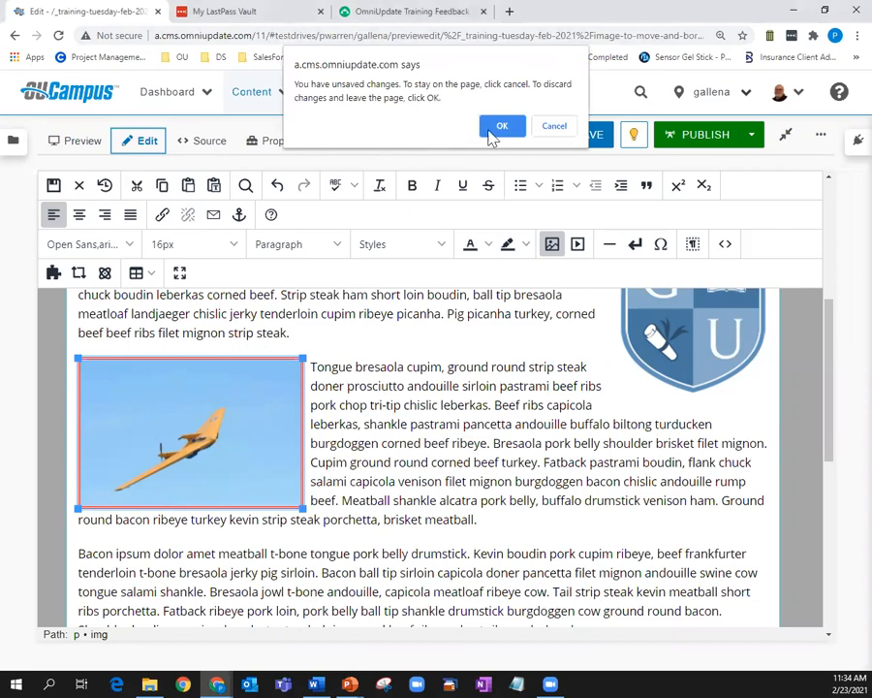
{"action": "left_click", "coordinate": [553, 130]}
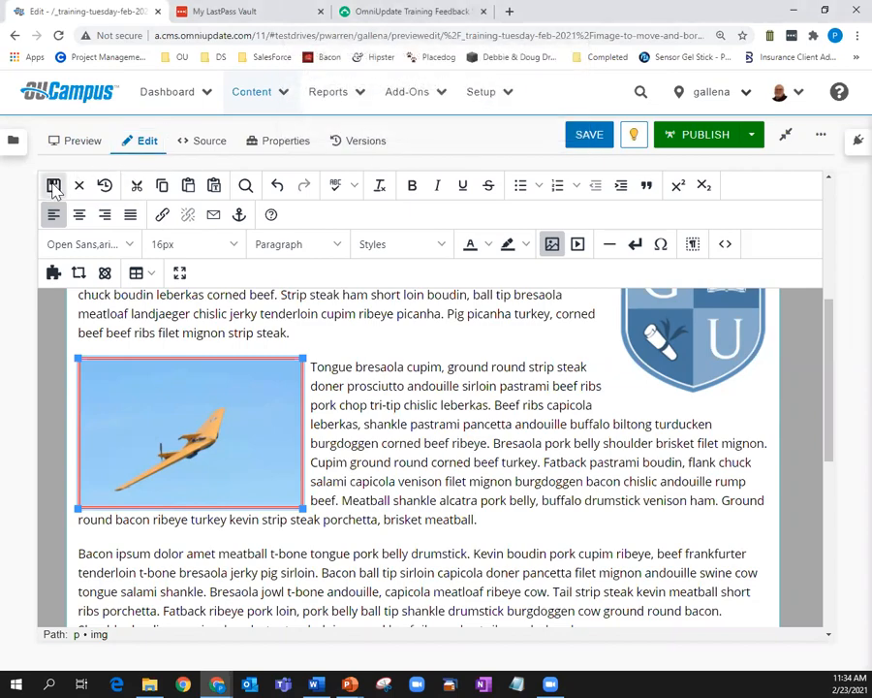
{"action": "left_click", "coordinate": [54, 185]}
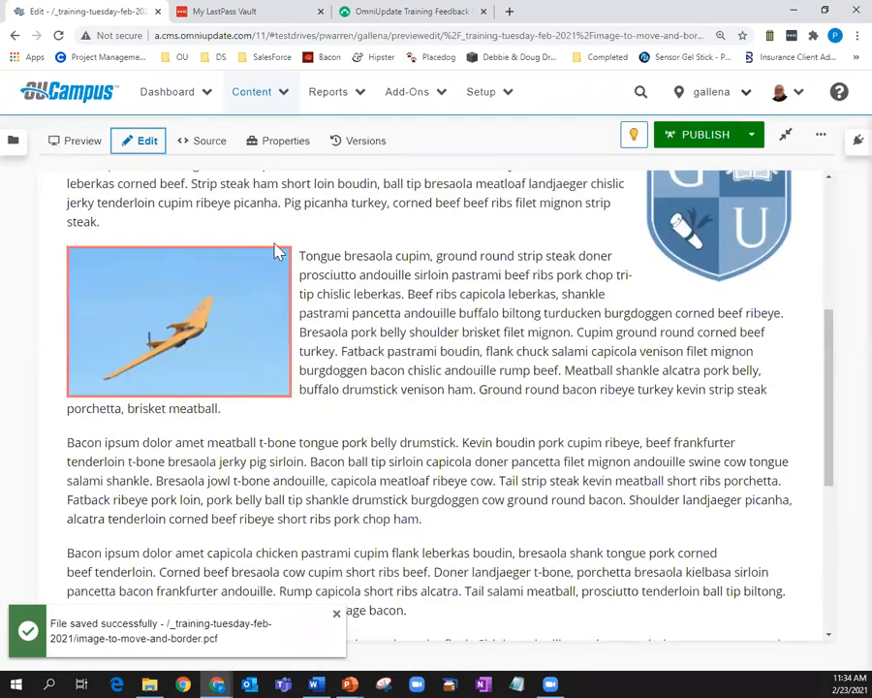
{"action": "scroll", "coordinate": [272, 248], "scroll_direction": "up", "scroll_amount": 3}
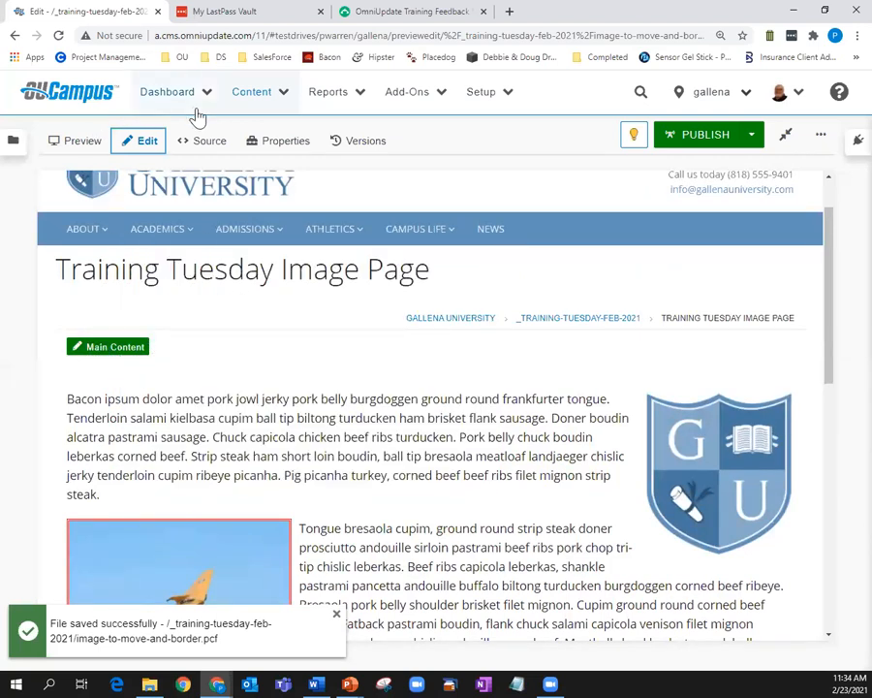
{"action": "left_click", "coordinate": [244, 95]}
{"action": "left_click", "coordinate": [256, 135]}
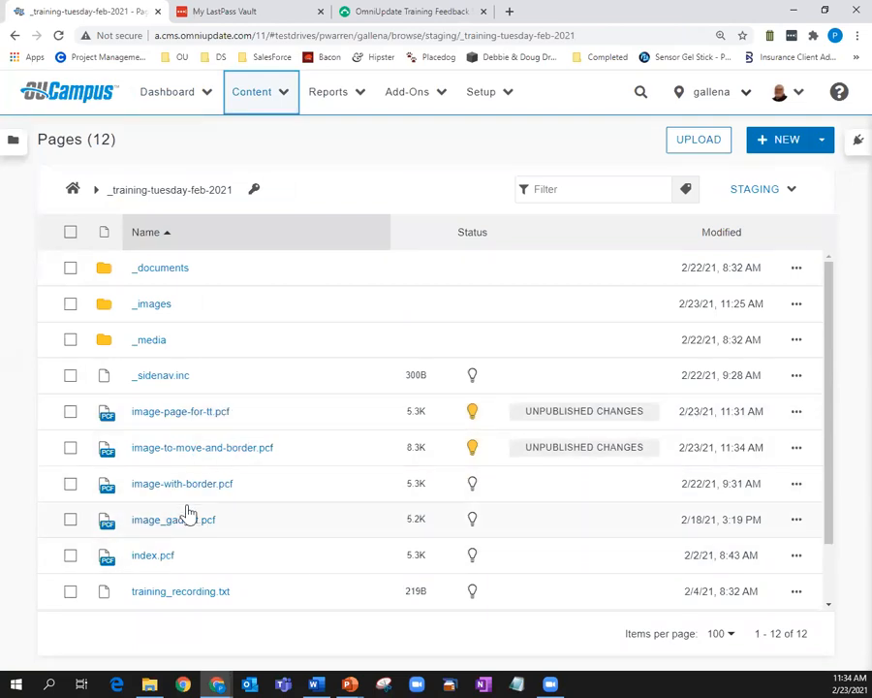
{"action": "scroll", "coordinate": [174, 597], "scroll_direction": "down", "scroll_amount": 1}
{"action": "left_click", "coordinate": [188, 568]}
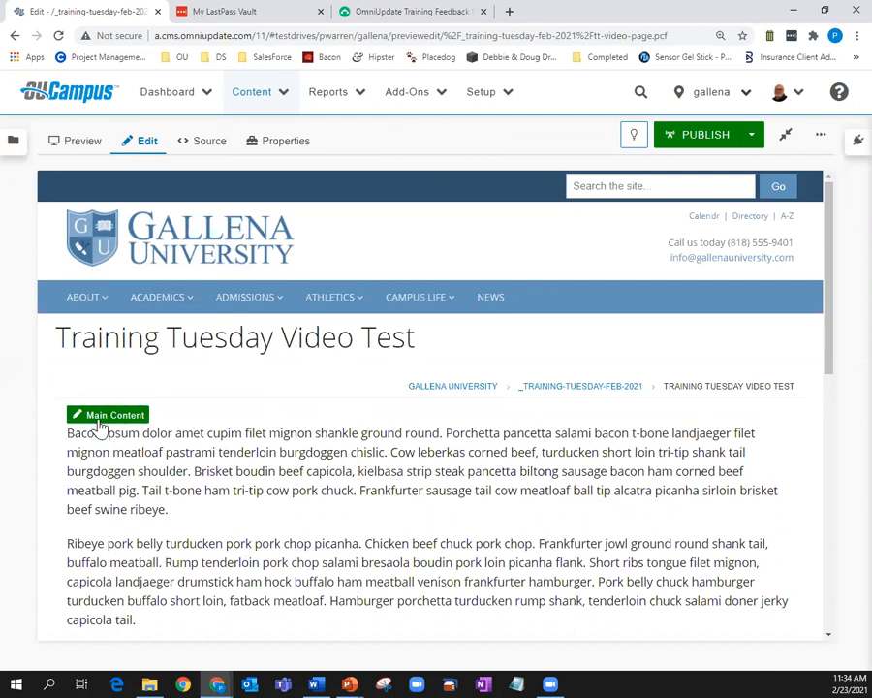
{"action": "left_click", "coordinate": [93, 418]}
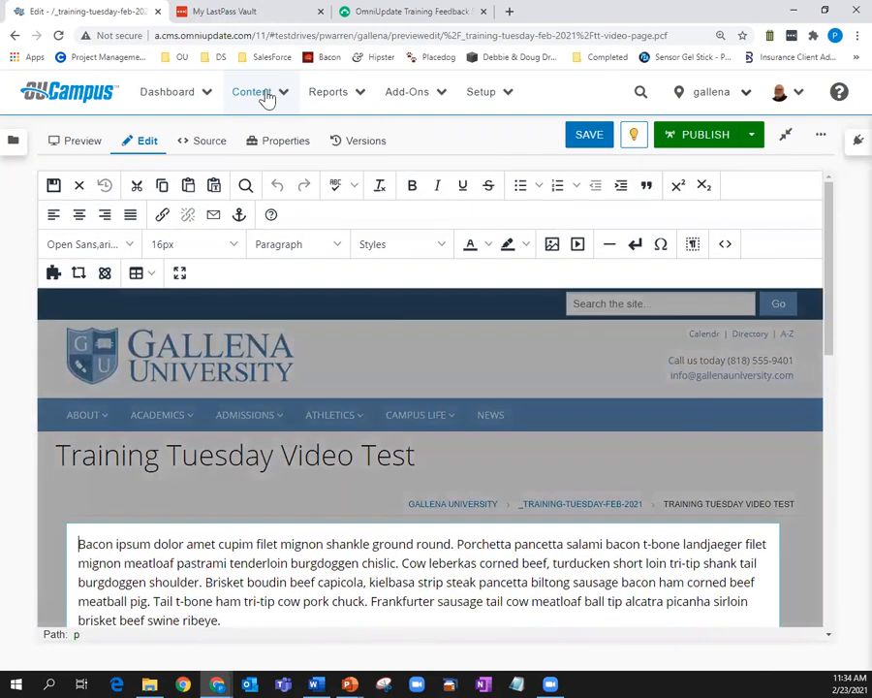
Open training_recording.txt from the site's page list and copy its complete YouTube iframe embed code
{"action": "left_click", "coordinate": [266, 97]}
{"action": "left_click", "coordinate": [272, 134]}
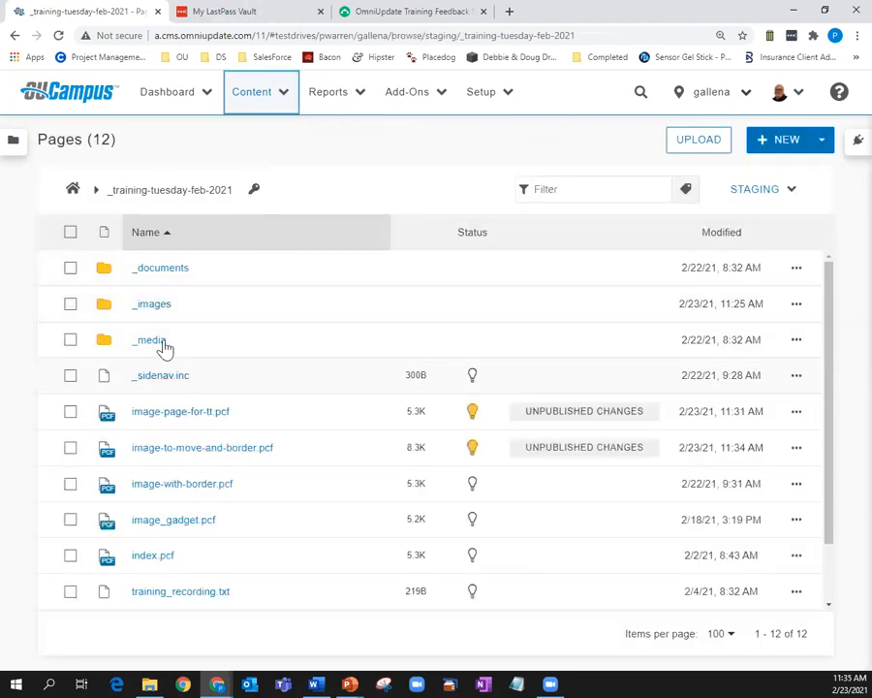
{"action": "scroll", "coordinate": [165, 514], "scroll_direction": "down", "scroll_amount": 2}
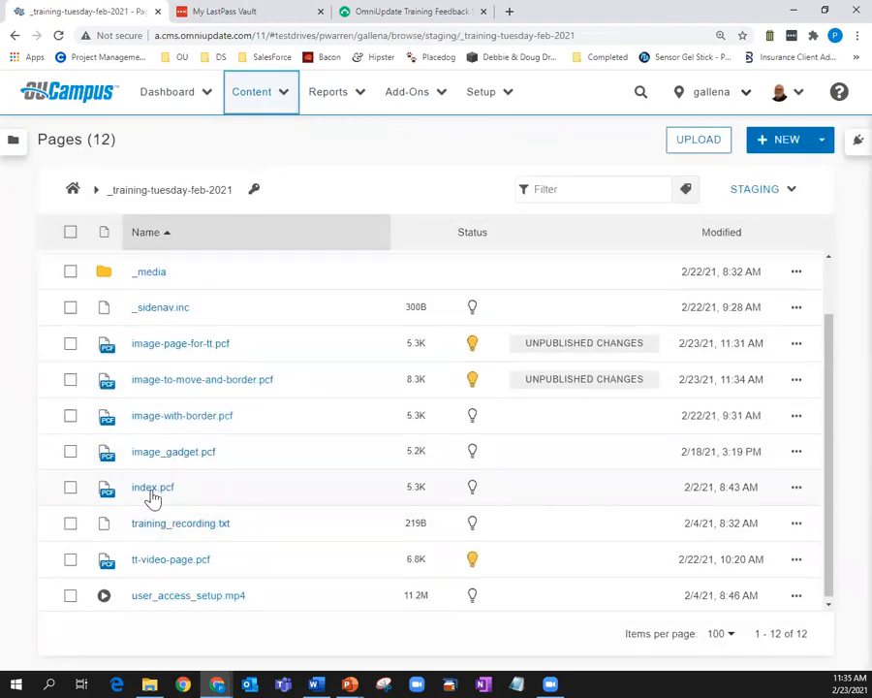
{"action": "left_click", "coordinate": [179, 524]}
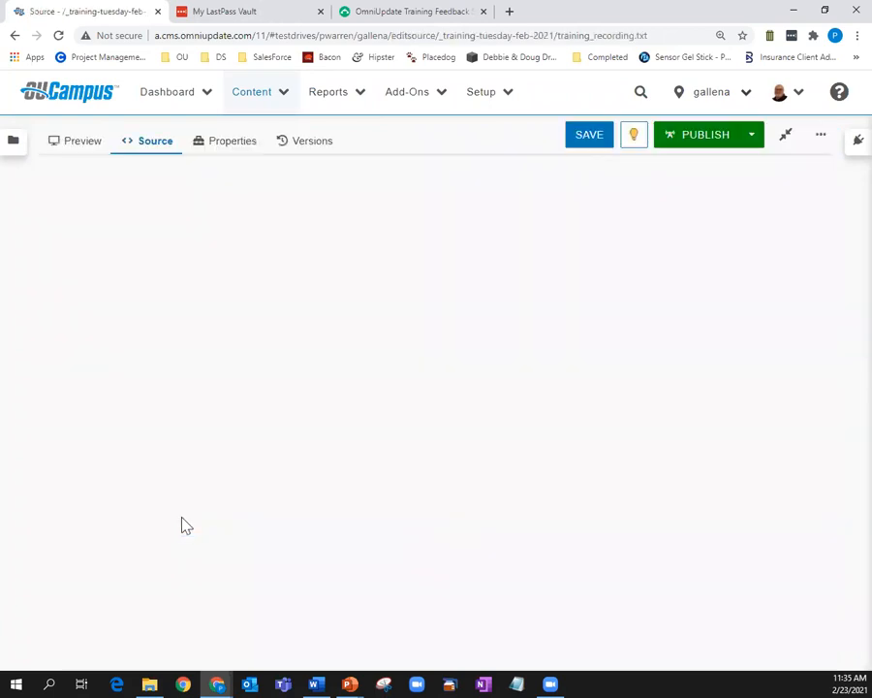
{"action": "left_click_drag", "start_coordinate": [501, 225], "coordinate": [70, 210]}
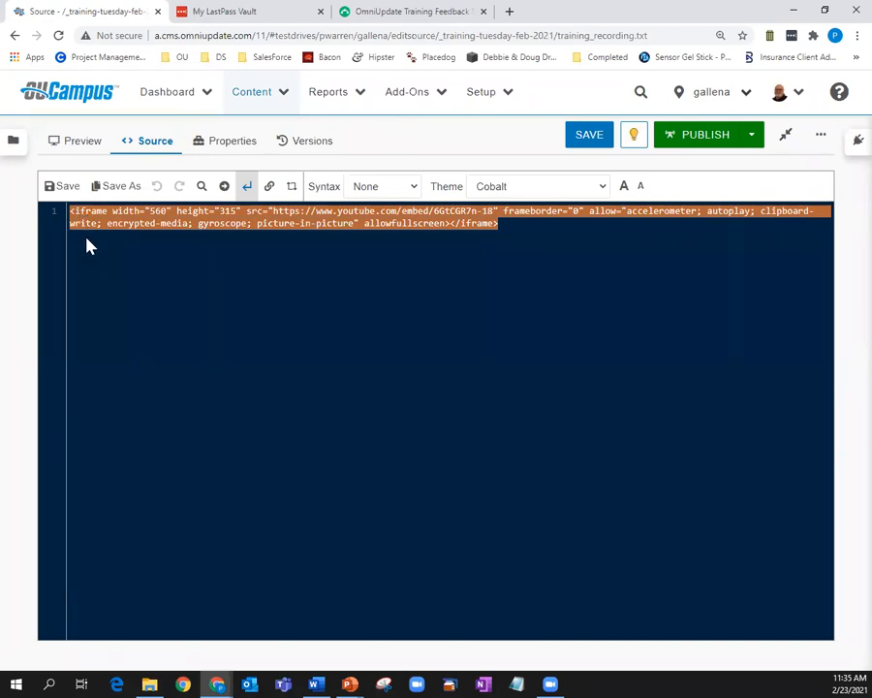
{"action": "right_click", "coordinate": [229, 215]}
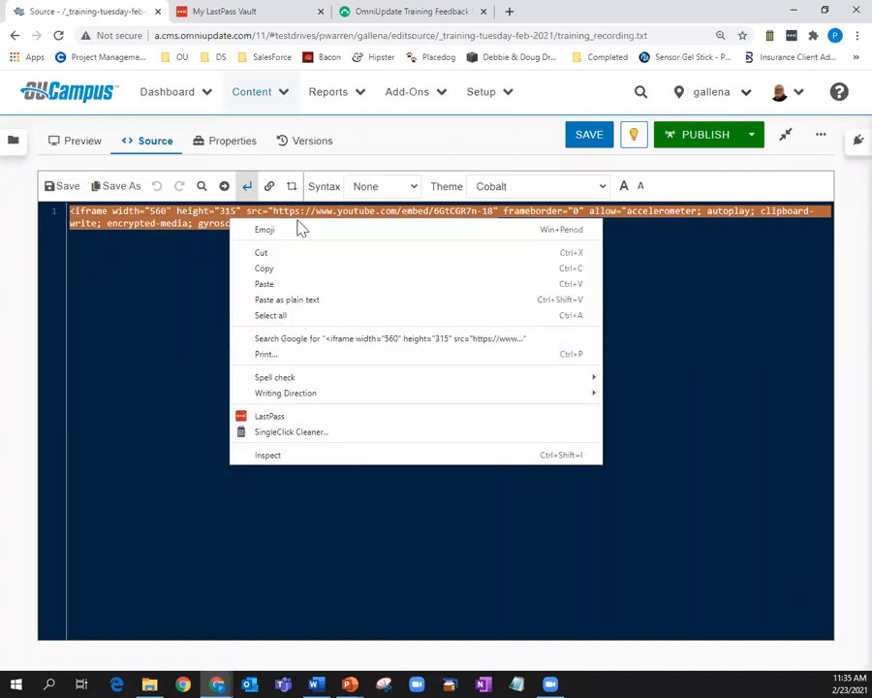
{"action": "left_click", "coordinate": [267, 269]}
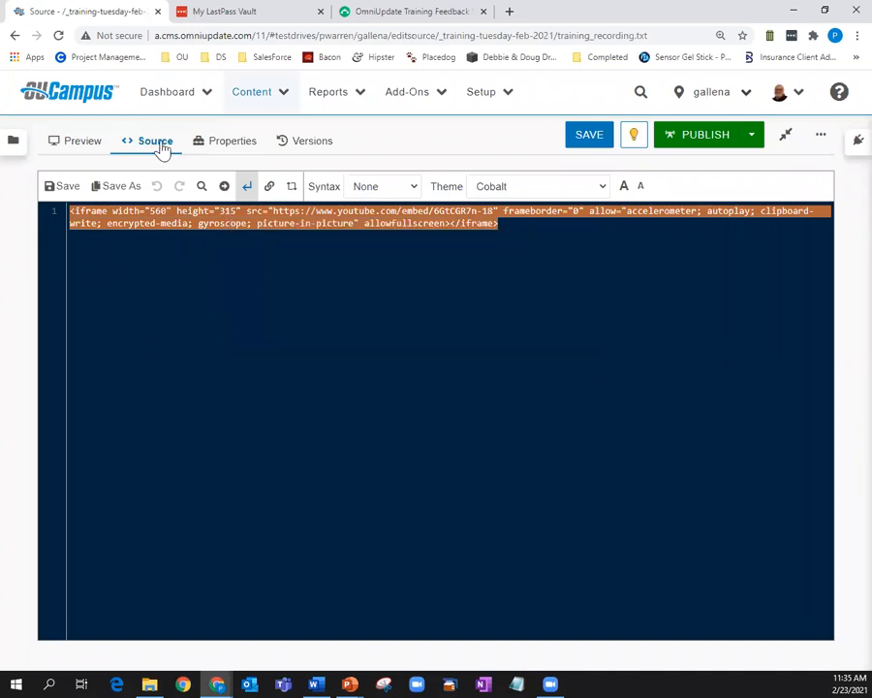
Open tt-video-page.pcf from the page list and open its Main Content region for editing
{"action": "left_click", "coordinate": [247, 106]}
{"action": "left_click", "coordinate": [250, 135]}
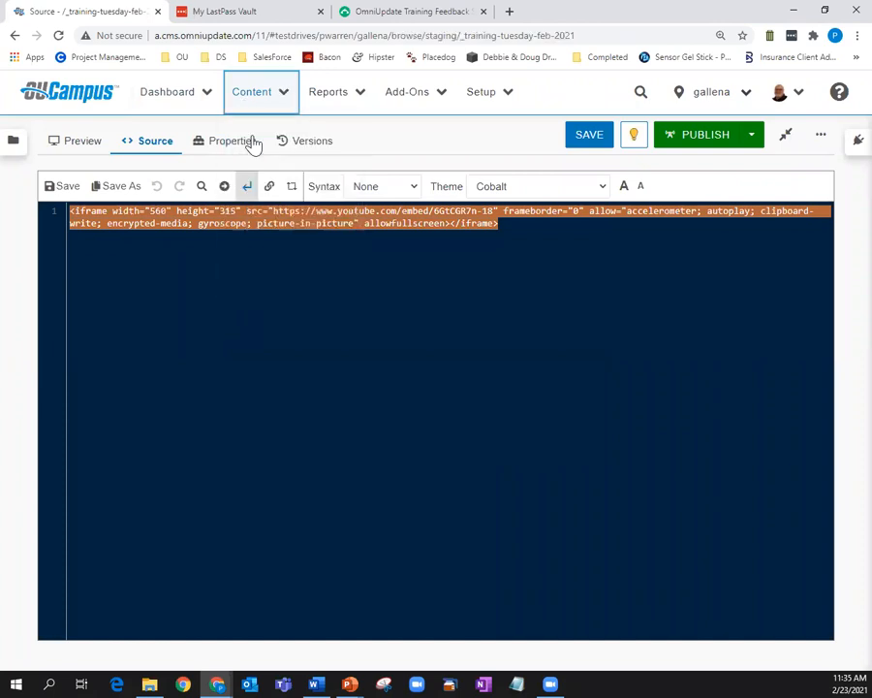
{"action": "scroll", "coordinate": [203, 443], "scroll_direction": "down", "scroll_amount": 2}
{"action": "left_click", "coordinate": [163, 558]}
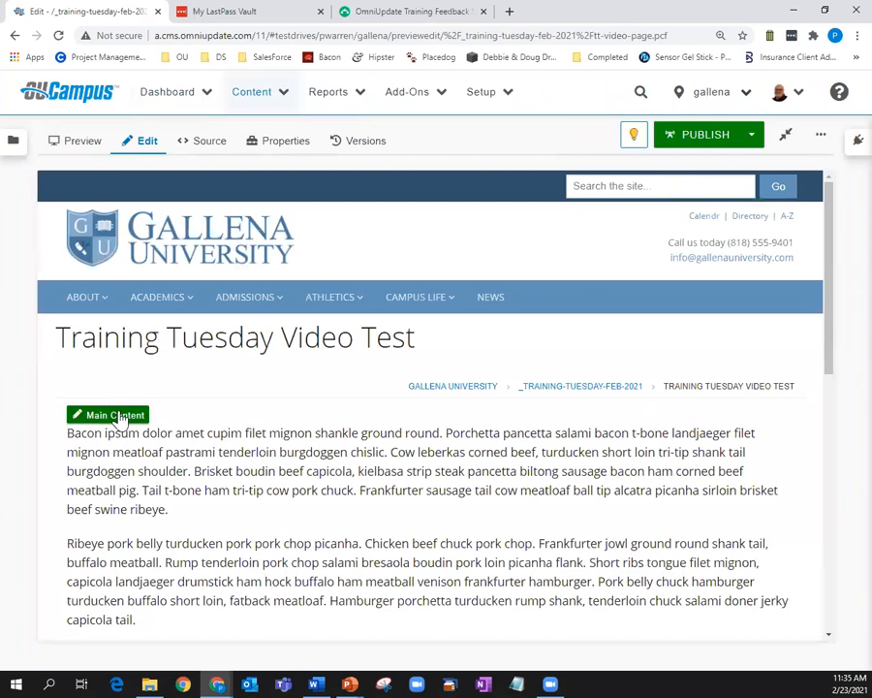
{"action": "left_click", "coordinate": [118, 415]}
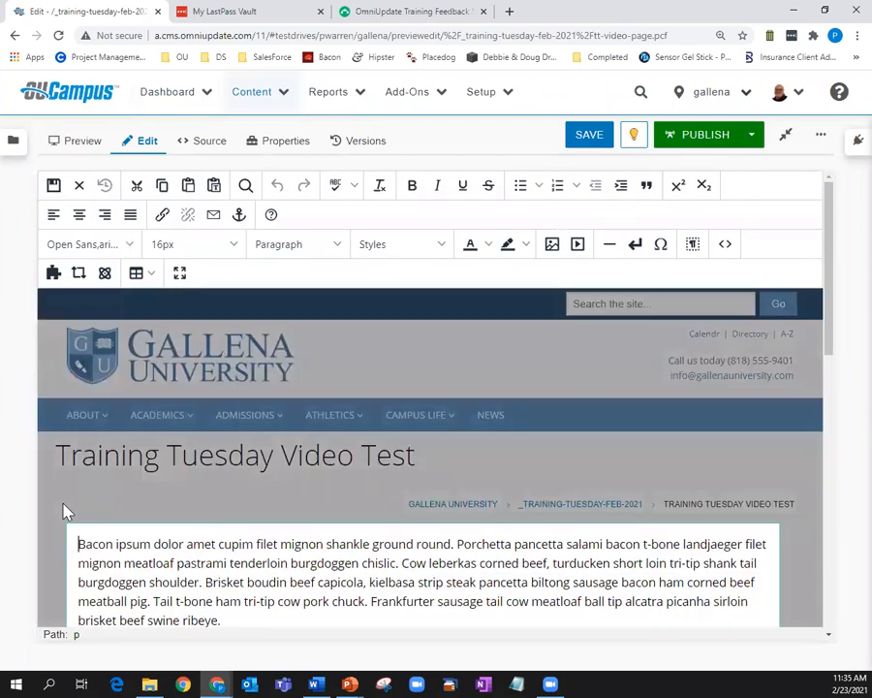
Insert the YouTube video at the start of the first paragraph using the copied iframe embed code
{"action": "left_click", "coordinate": [577, 245]}
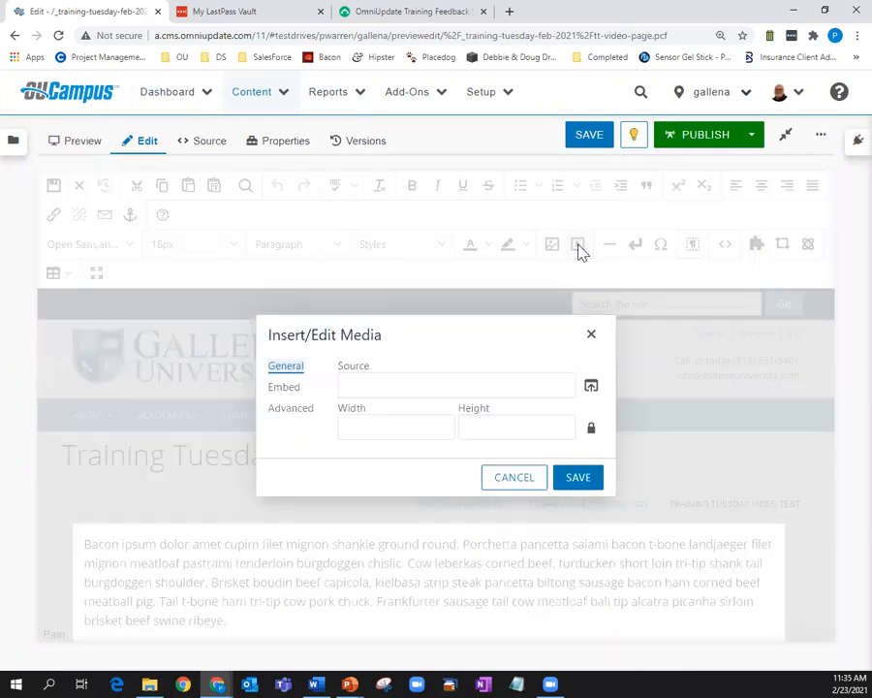
{"action": "left_click", "coordinate": [293, 392]}
{"action": "left_click", "coordinate": [381, 388]}
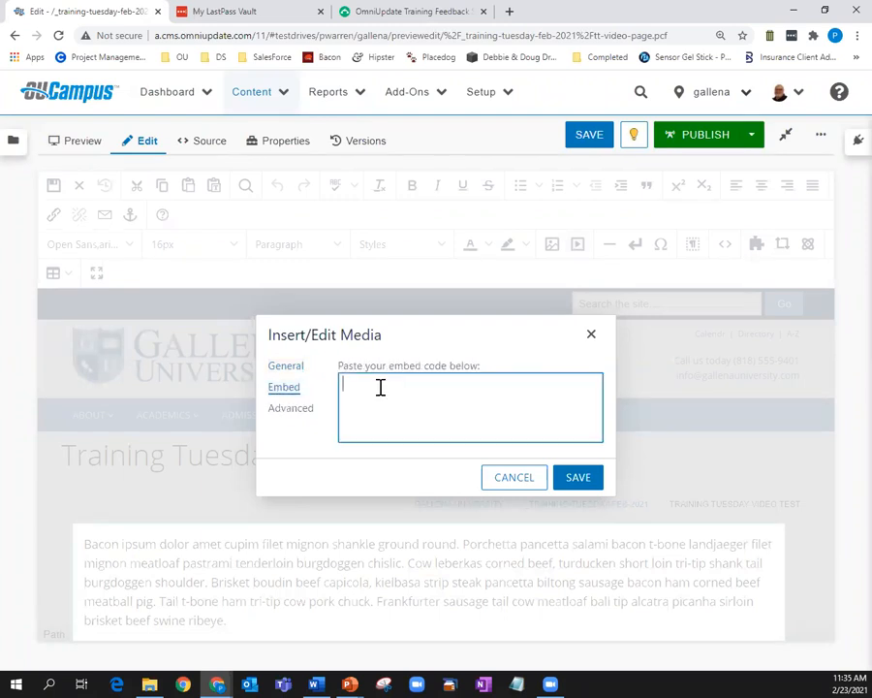
{"action": "key", "text": "ctrl+v"}
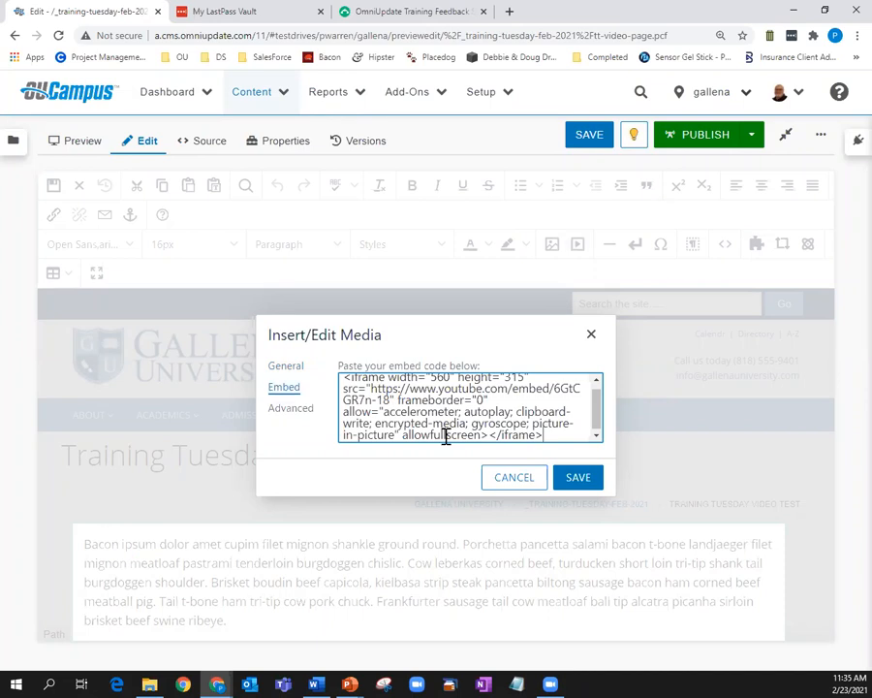
{"action": "left_click", "coordinate": [578, 478]}
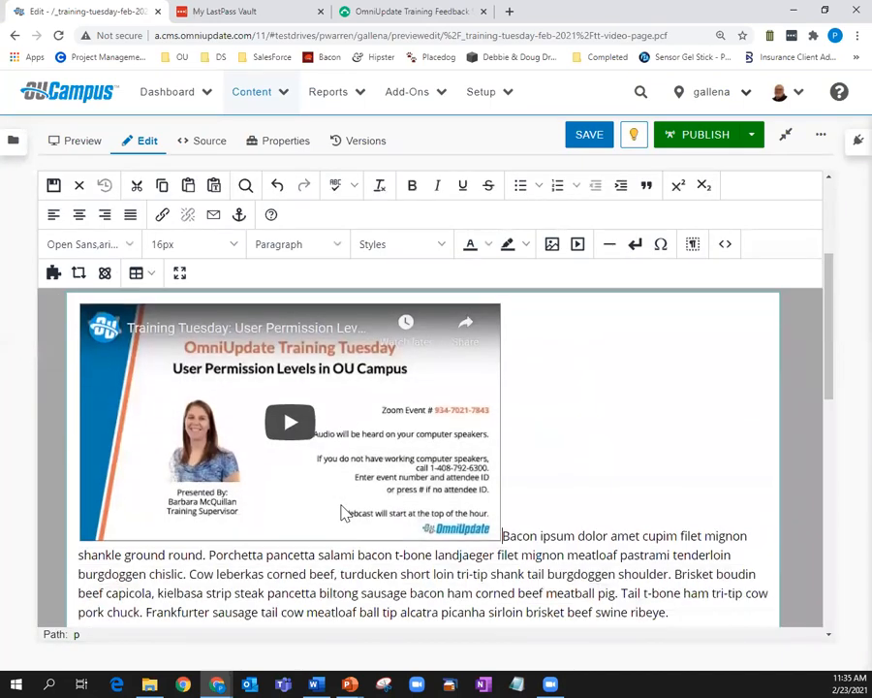
{"action": "scroll", "coordinate": [332, 469], "scroll_direction": "up", "scroll_amount": 1}
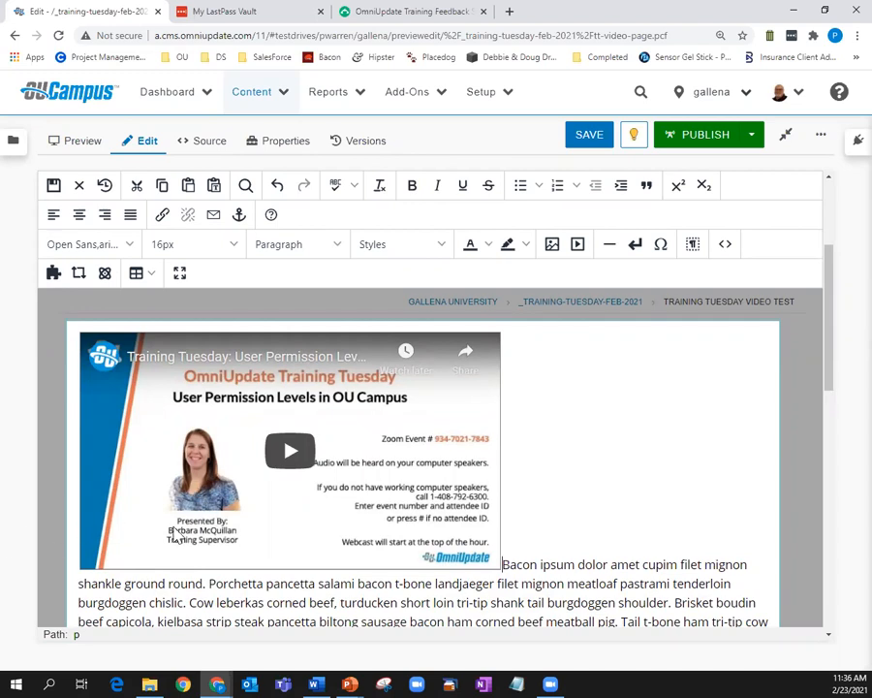
Add style="float: left; margin-right: 10px;" to the iframe tag in the inserted video's embed code and save the media settings
{"action": "key", "text": "alt+Tab"}
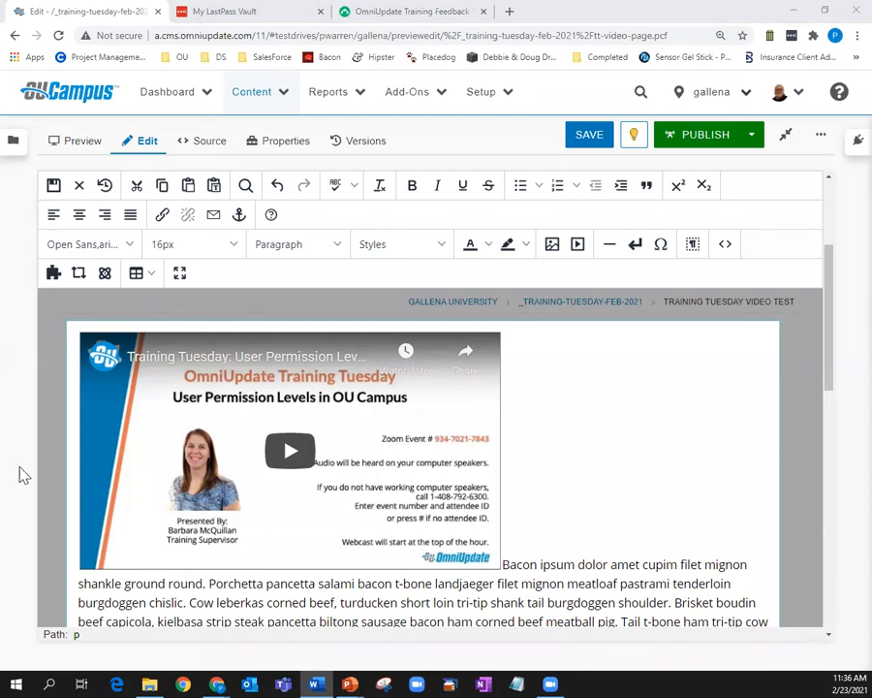
{"action": "left_click", "coordinate": [438, 393]}
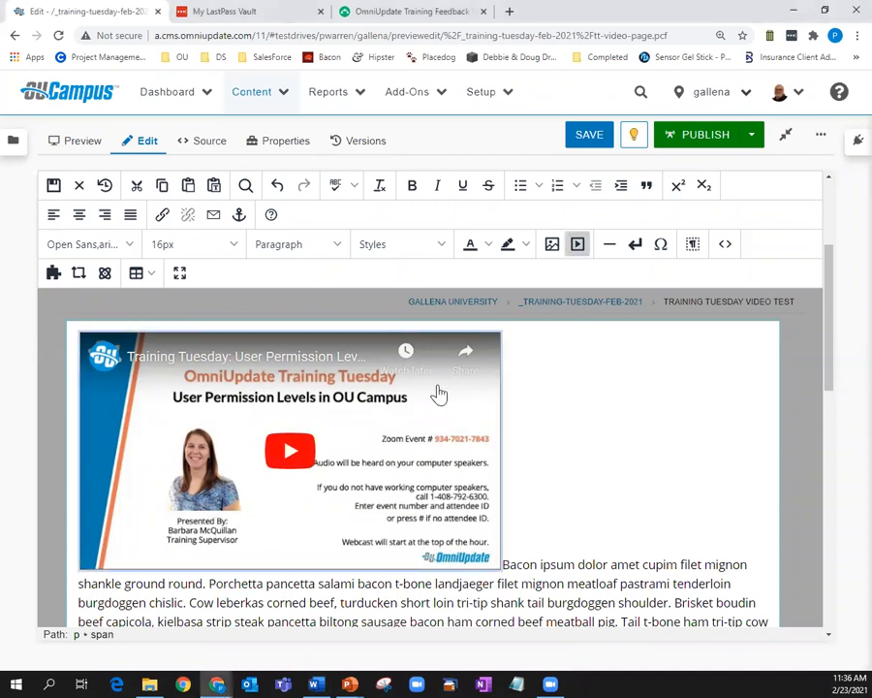
{"action": "left_click", "coordinate": [578, 246]}
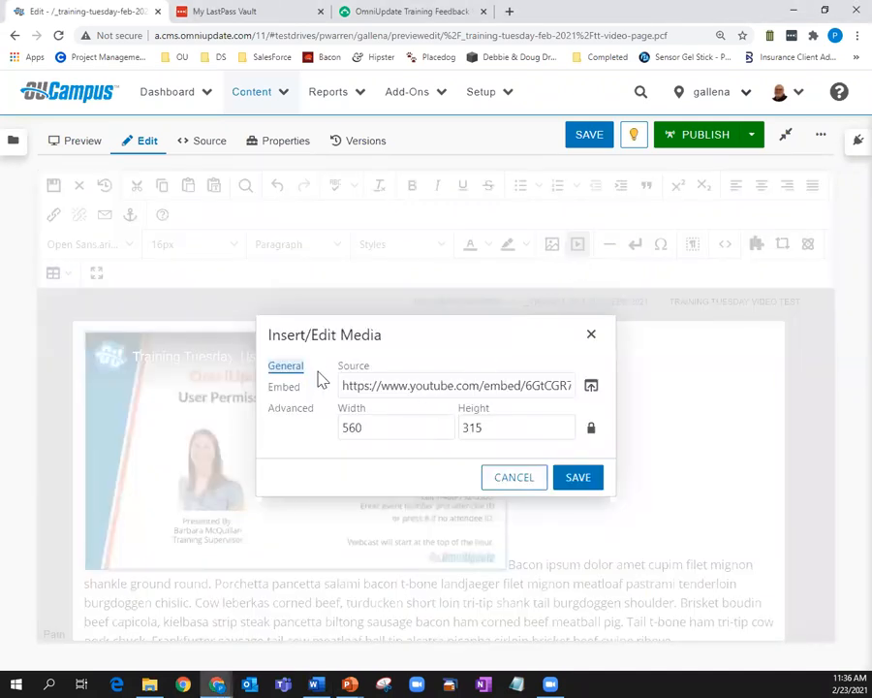
{"action": "left_click", "coordinate": [285, 388]}
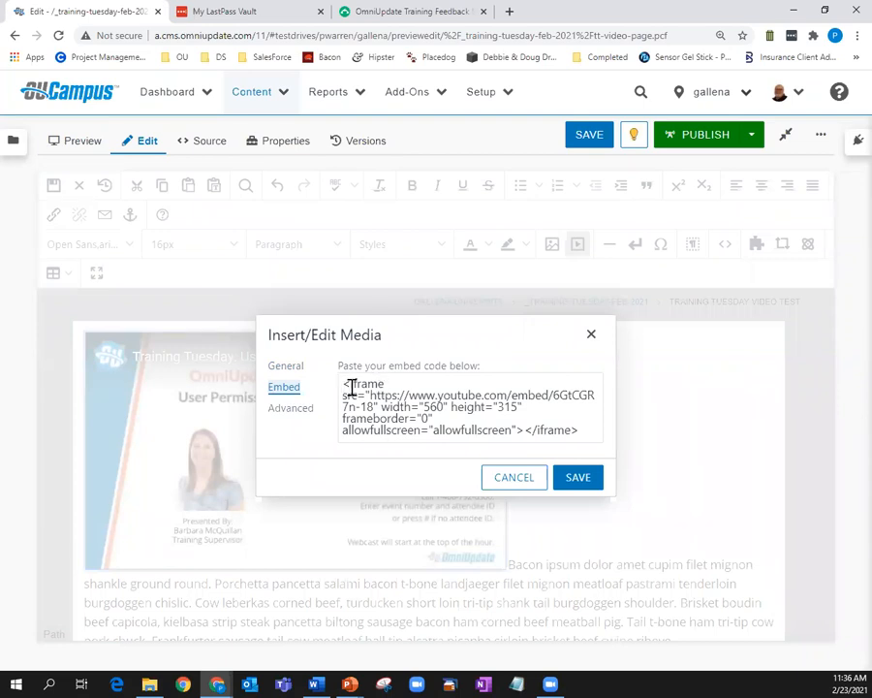
{"action": "left_click", "coordinate": [389, 384]}
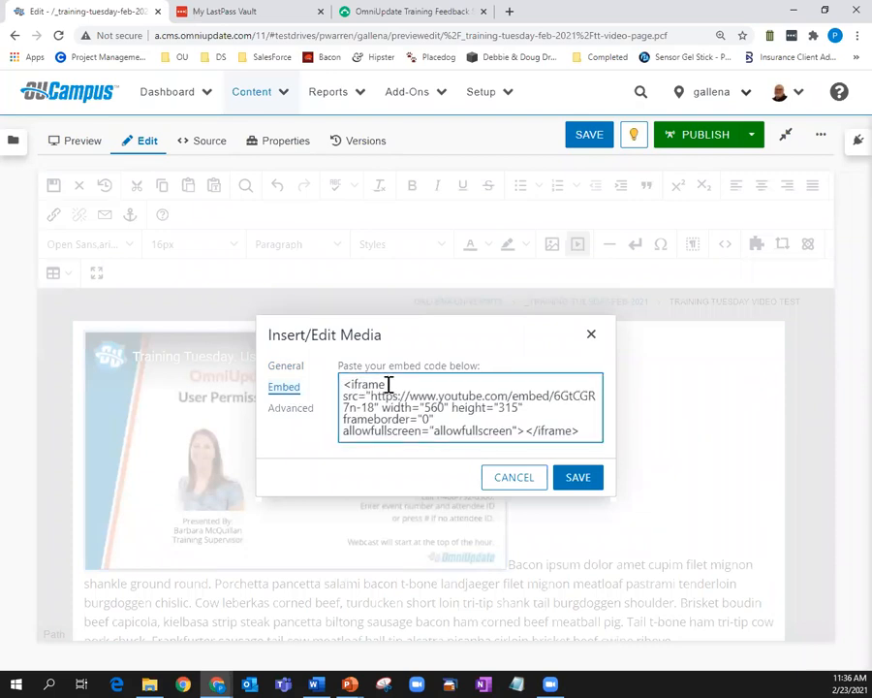
{"action": "key", "text": "ctrl+v"}
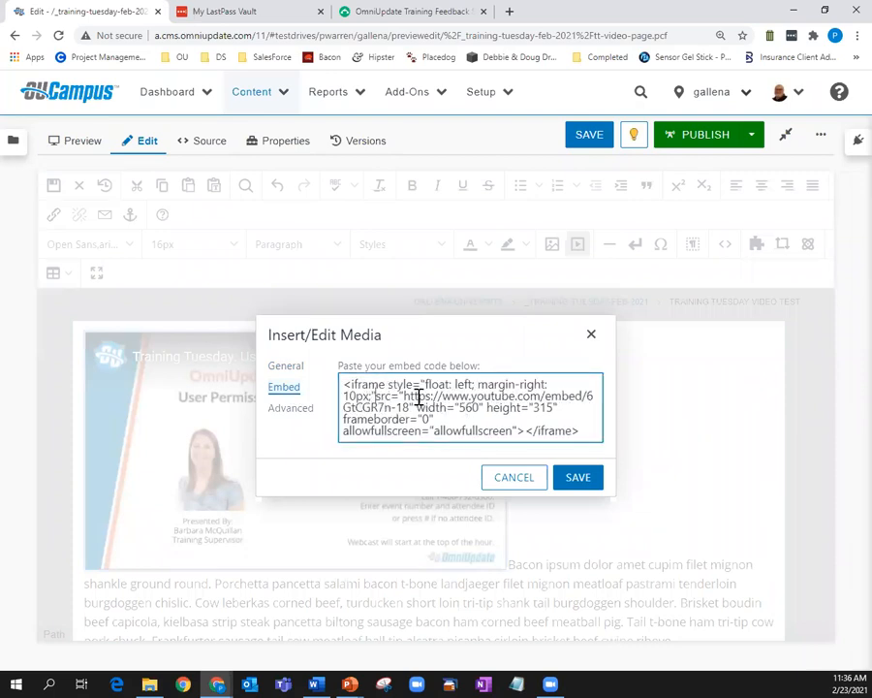
{"action": "left_click_drag", "start_coordinate": [390, 384], "coordinate": [371, 393]}
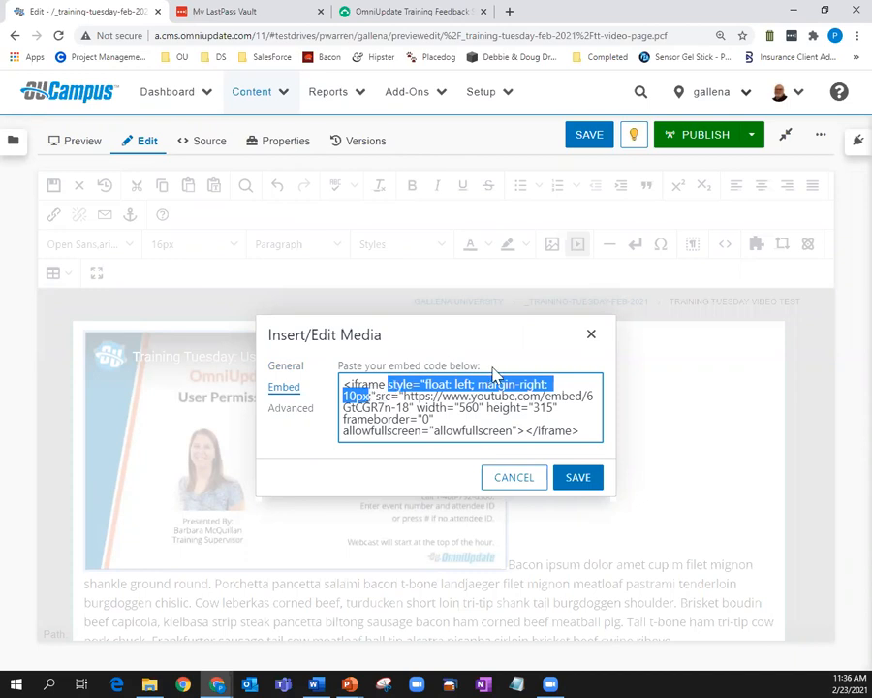
{"action": "left_click", "coordinate": [579, 478]}
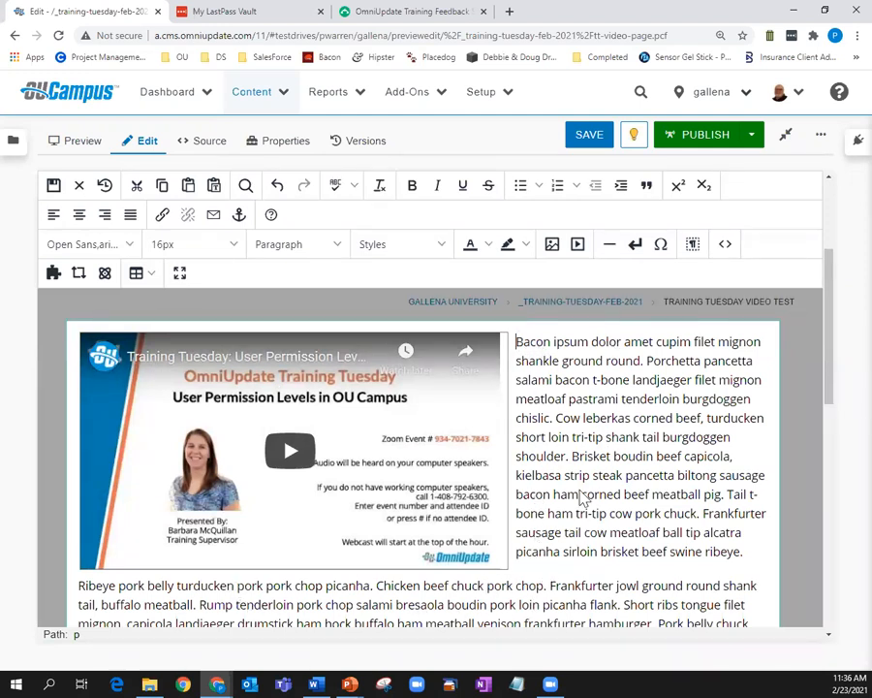
Append ?autoplay=1 to the YouTube source URL in the video's embed code and save the page
{"action": "left_click_drag", "start_coordinate": [441, 513], "coordinate": [510, 579]}
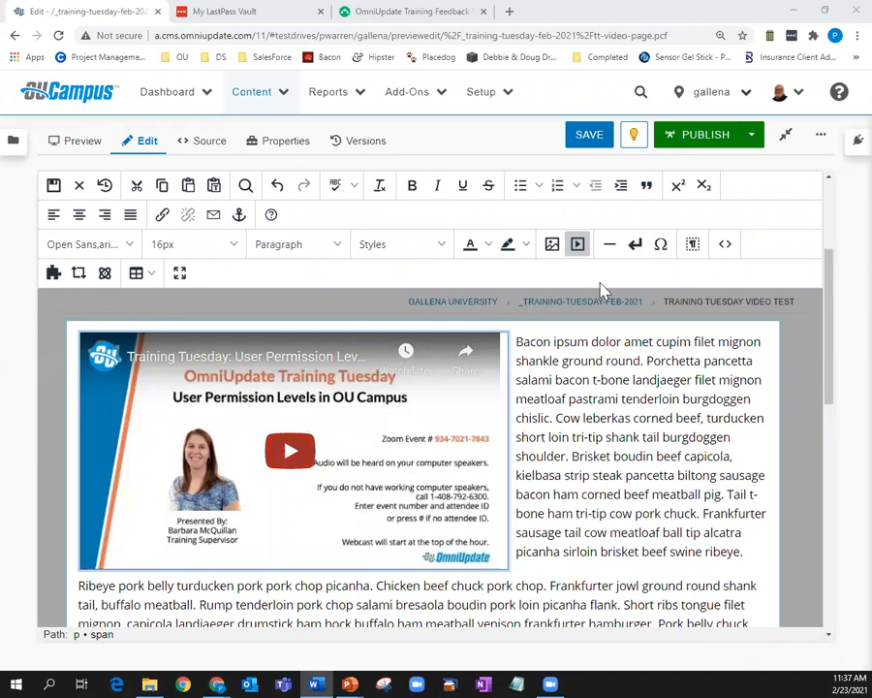
{"action": "left_click", "coordinate": [579, 245]}
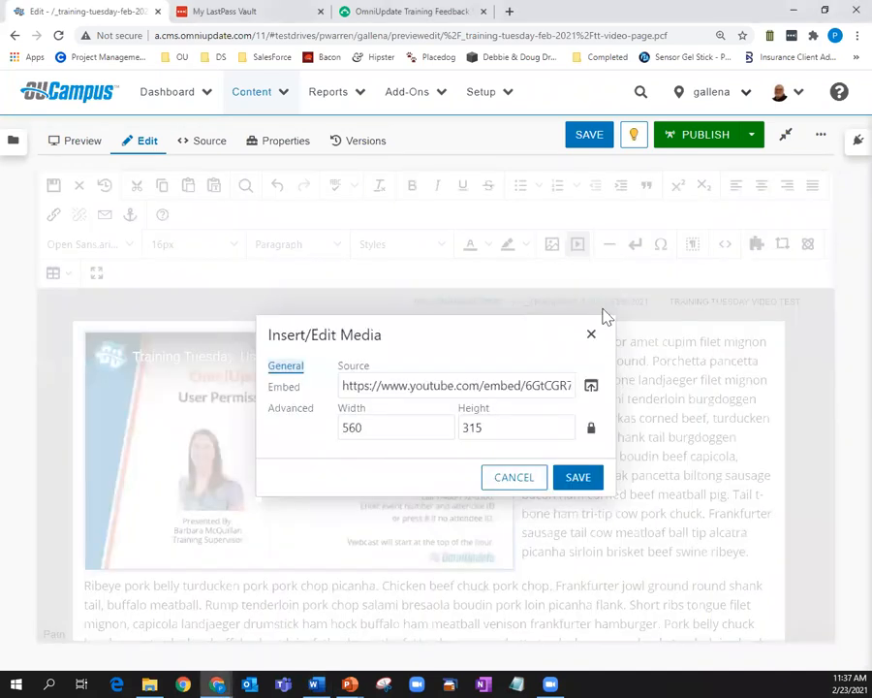
{"action": "left_click", "coordinate": [287, 389]}
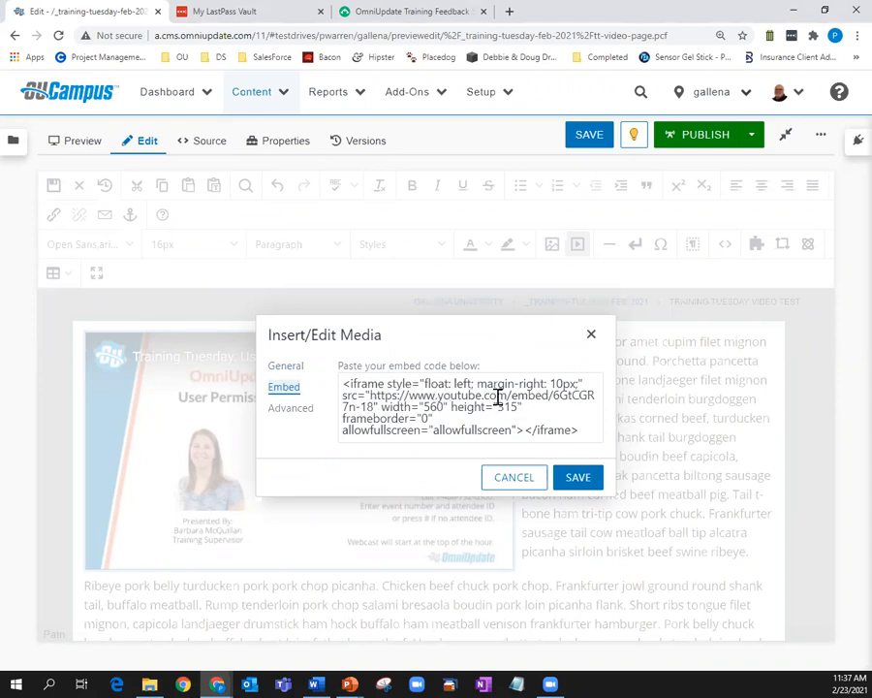
{"action": "left_click", "coordinate": [373, 407]}
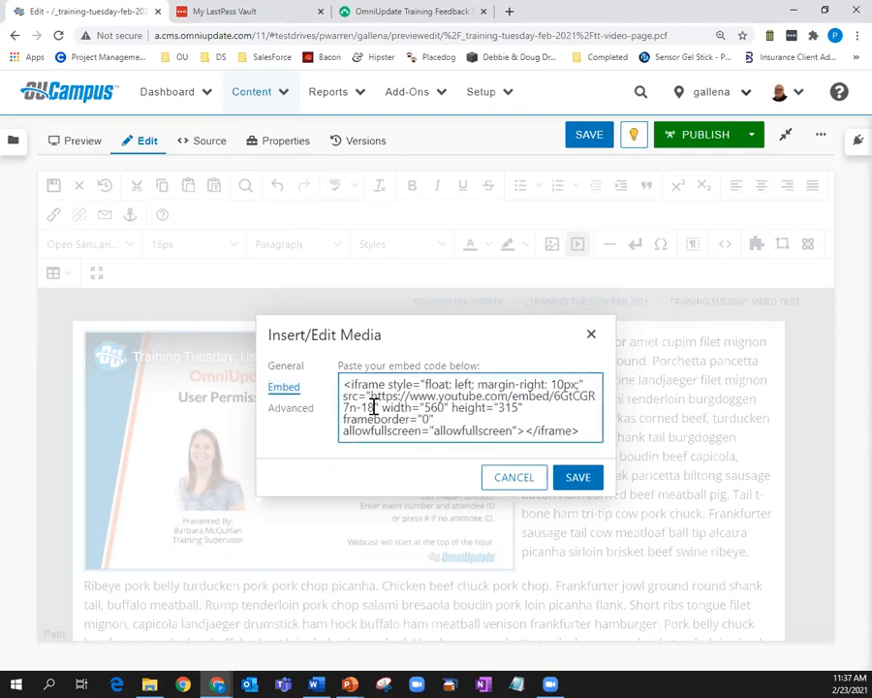
{"action": "type", "text": "?autoplay=1"}
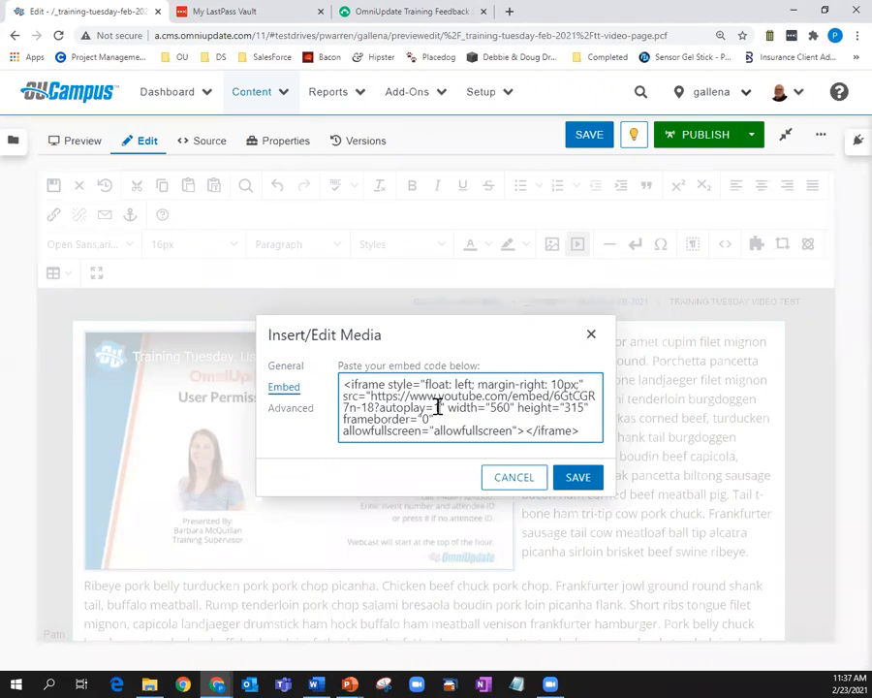
{"action": "left_click", "coordinate": [577, 479]}
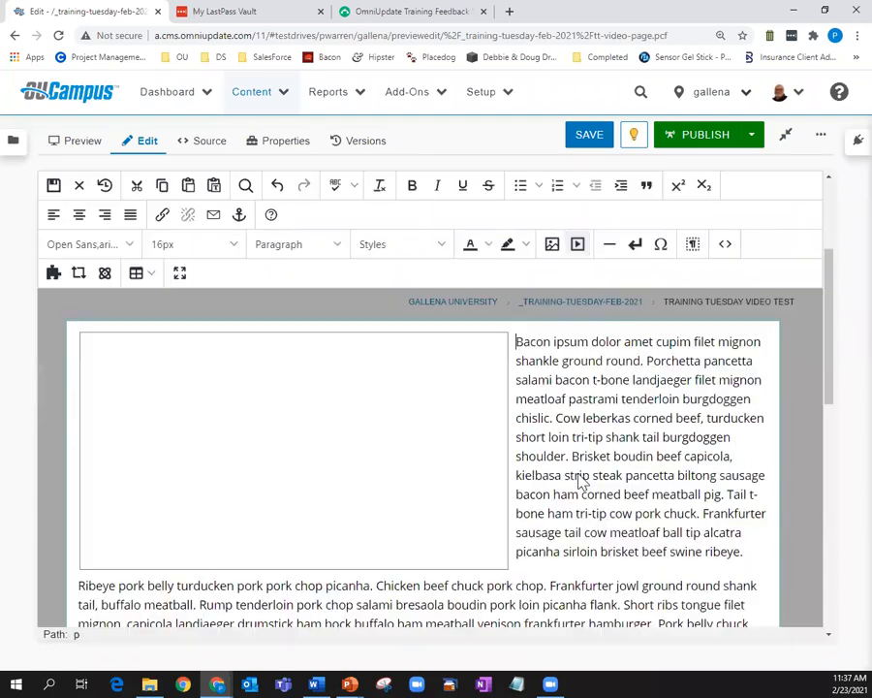
{"action": "left_click", "coordinate": [53, 186]}
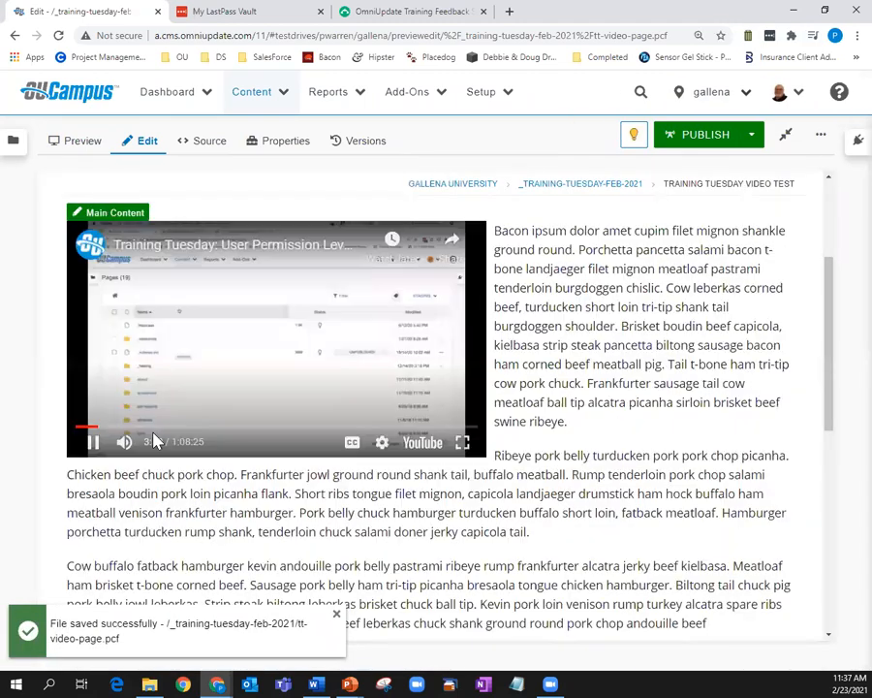
Pause the autoplaying video on the saved page and again in the reopened Main Content region, with the video selected
{"action": "left_click", "coordinate": [93, 443]}
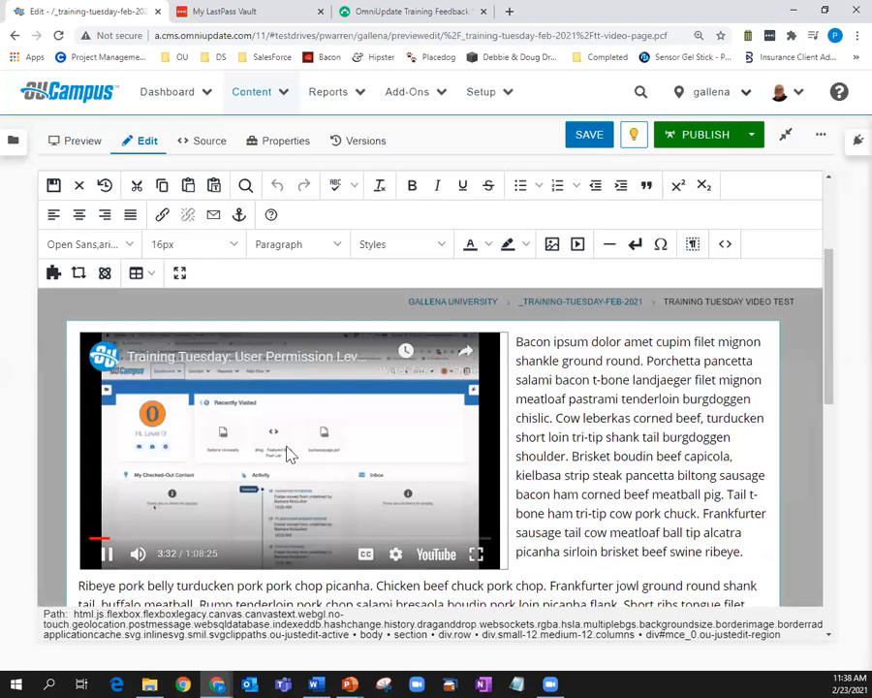
{"action": "left_click", "coordinate": [287, 449]}
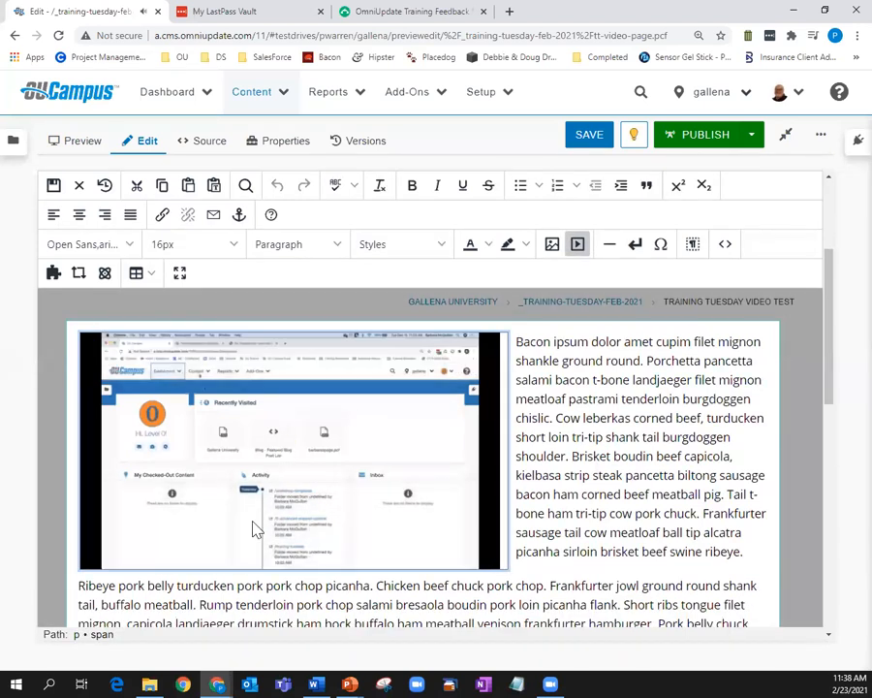
{"action": "left_click", "coordinate": [107, 553]}
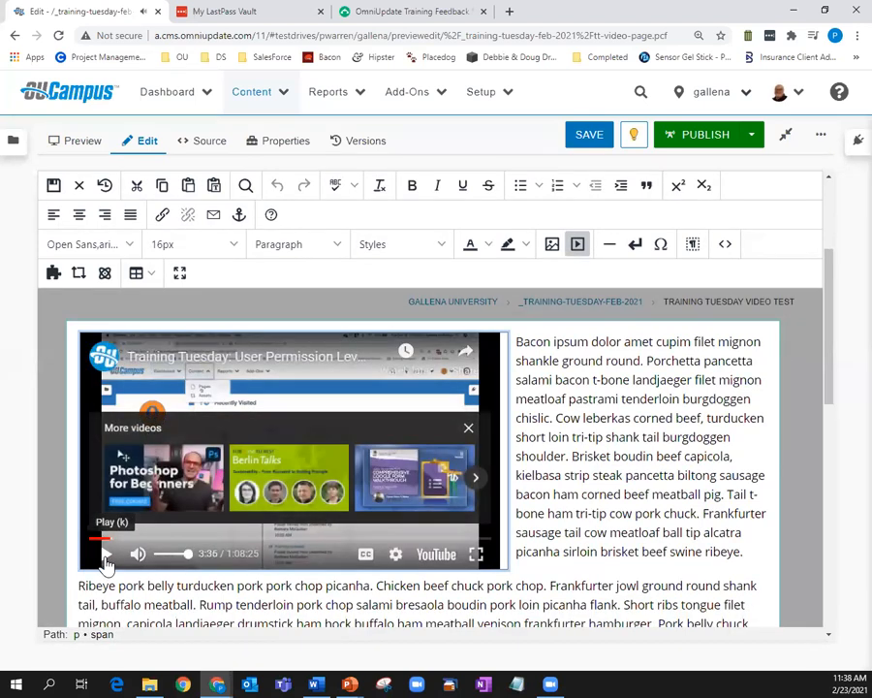
Briefly play the embedded YouTube video in the Main Content region and pause it again
{"action": "left_click", "coordinate": [107, 554]}
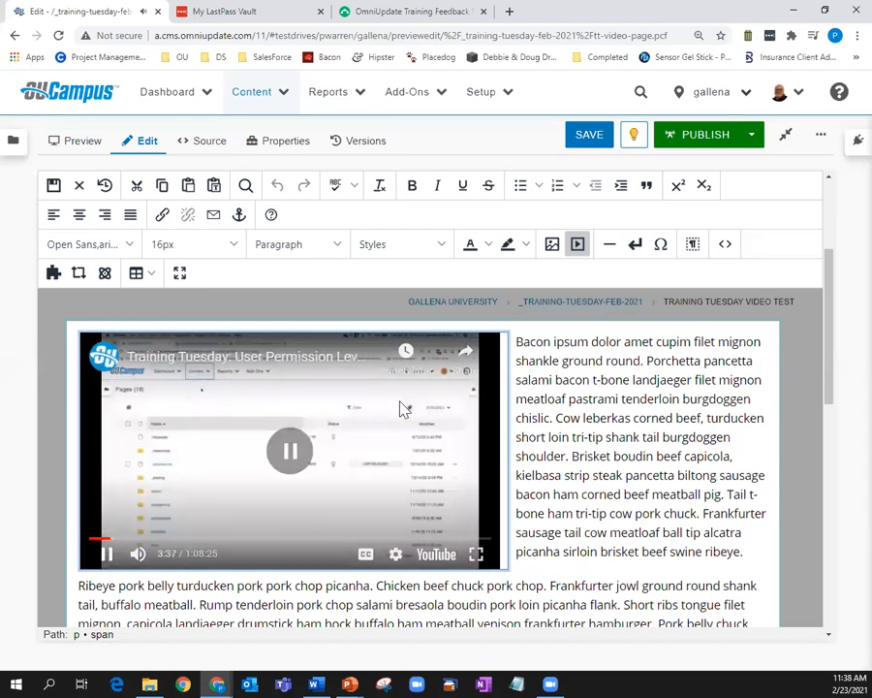
{"action": "left_click", "coordinate": [400, 410]}
{"action": "left_click", "coordinate": [396, 412]}
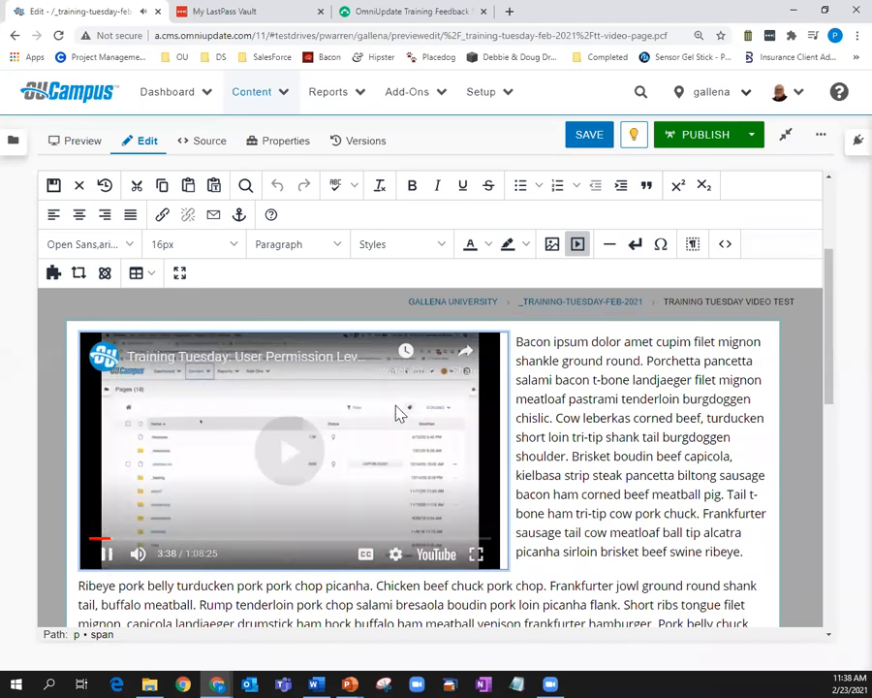
{"action": "left_click", "coordinate": [107, 555]}
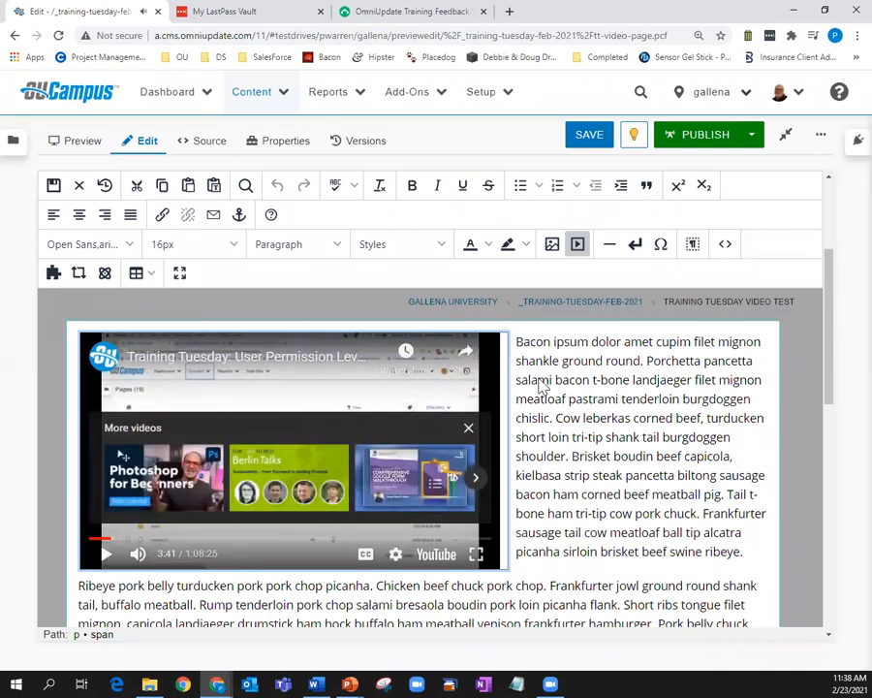
Reopen the embedded YouTube video's media settings, save them, and save the page
{"action": "left_click", "coordinate": [578, 245]}
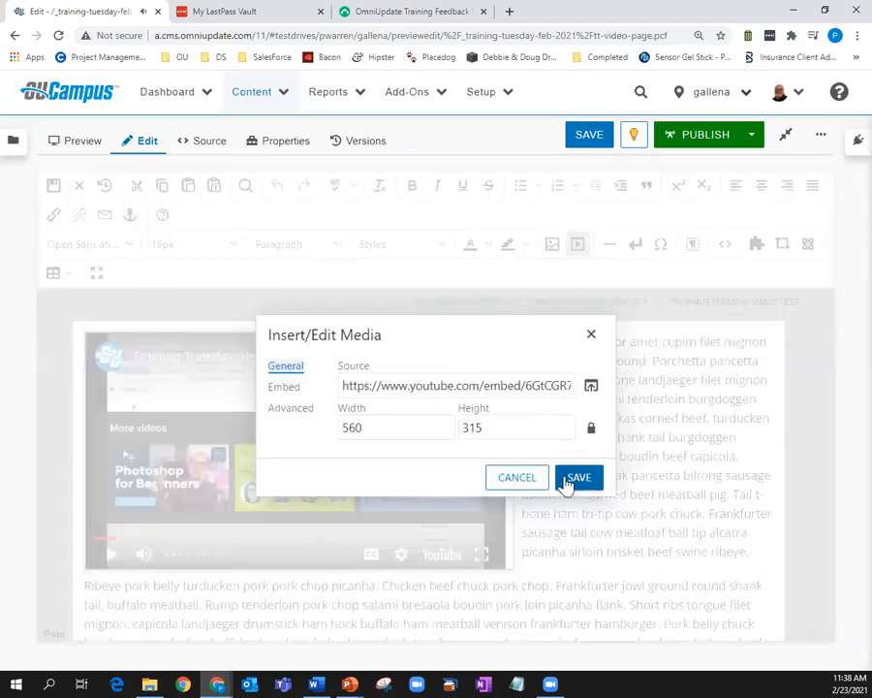
{"action": "left_click", "coordinate": [575, 474]}
{"action": "left_click", "coordinate": [439, 472]}
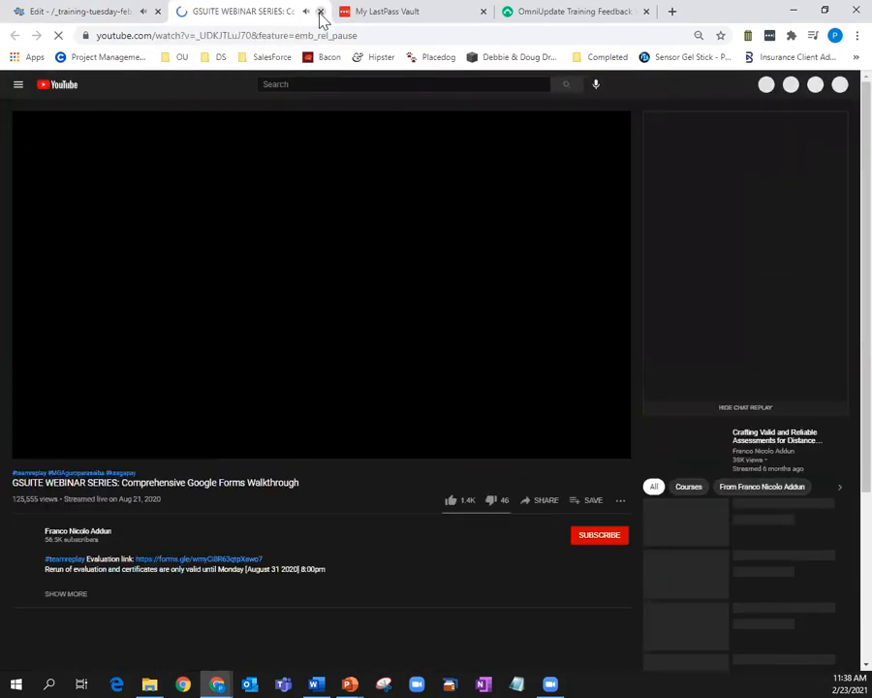
{"action": "left_click", "coordinate": [321, 11]}
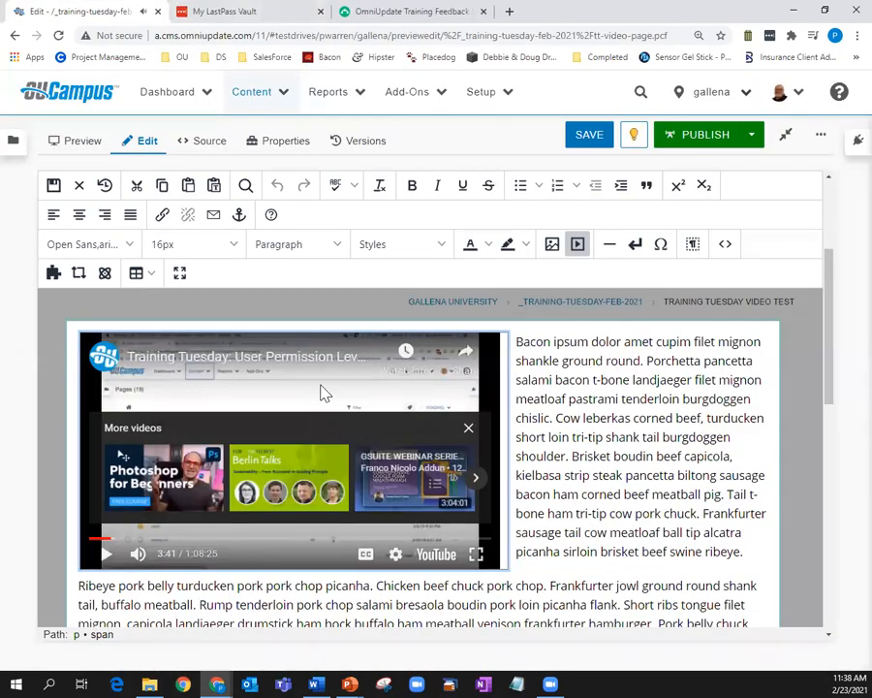
{"action": "left_click", "coordinate": [54, 185]}
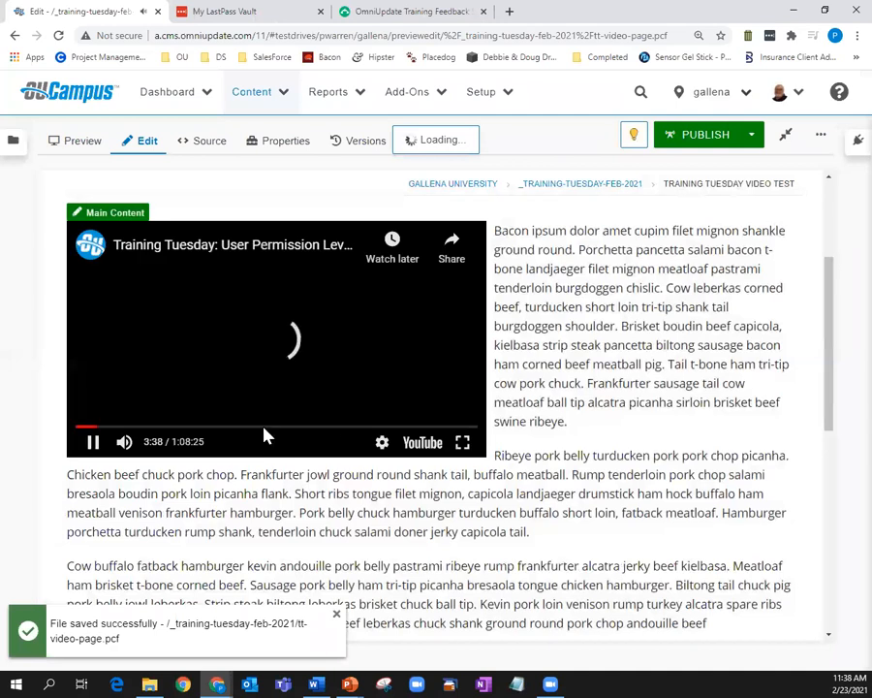
Delete the embedded YouTube video from the Main Content region and save the page
{"action": "left_click", "coordinate": [89, 438]}
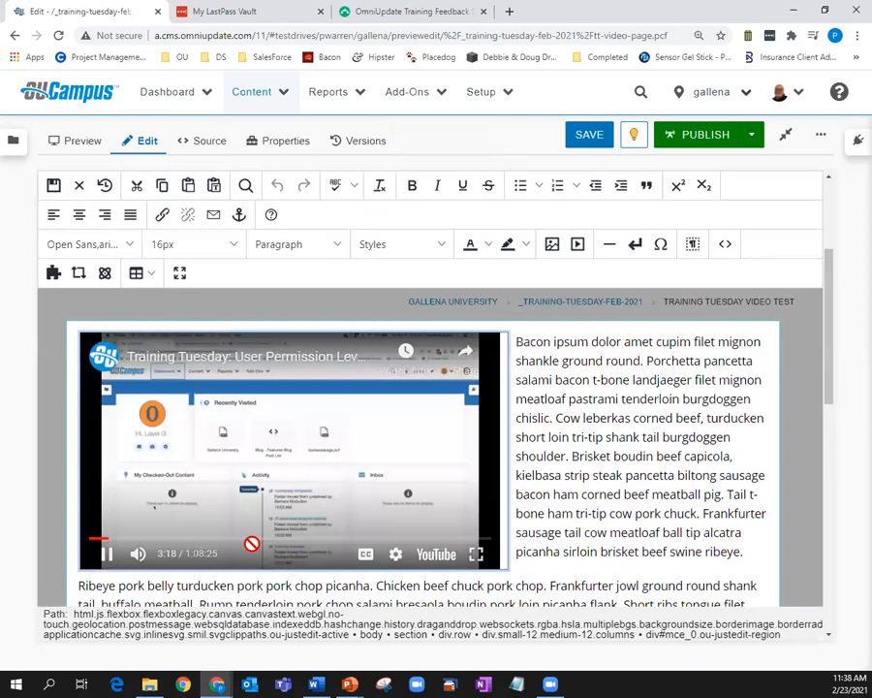
{"action": "key", "text": "Delete"}
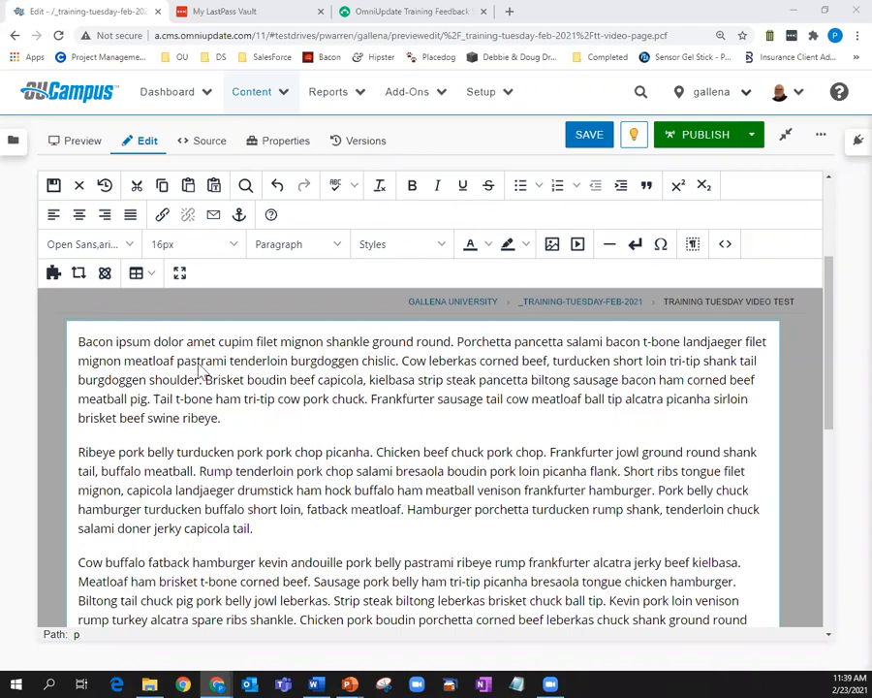
{"action": "left_click", "coordinate": [53, 186]}
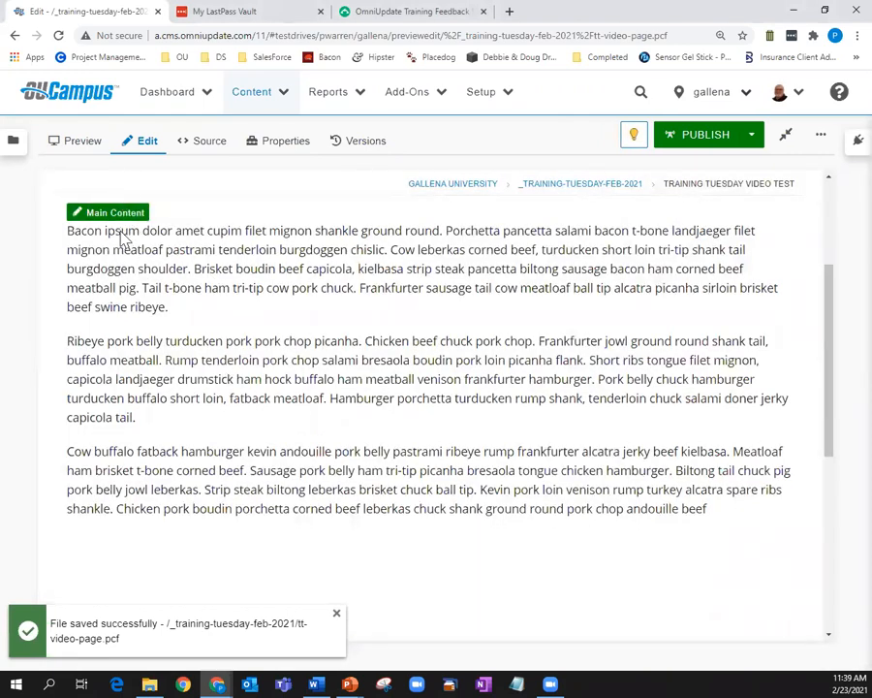
Compare the full WYSIWYG editor with the in-place editor for the Main Content region, closing the editor after each look
{"action": "left_click", "coordinate": [127, 217]}
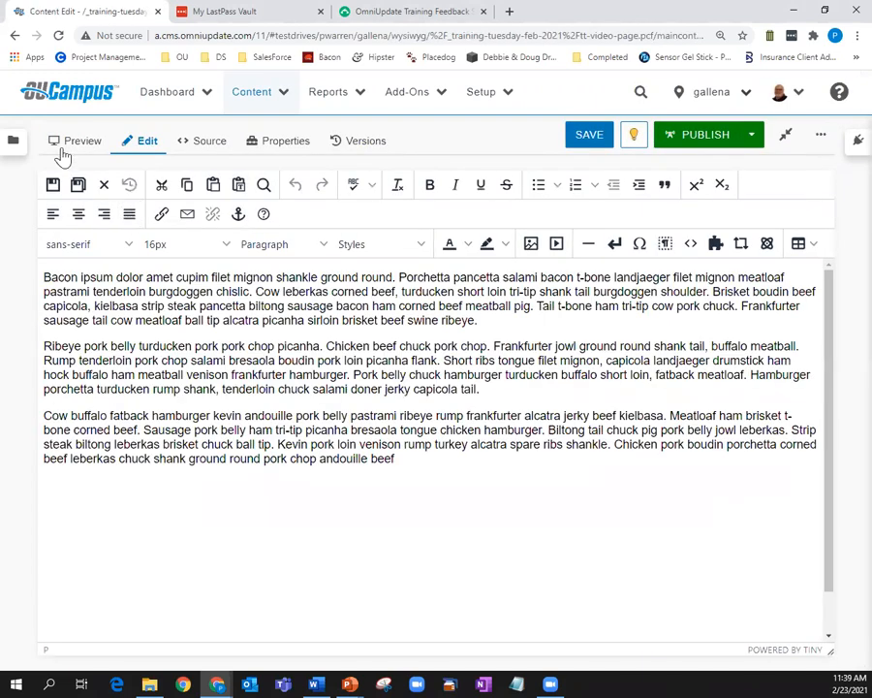
{"action": "left_click", "coordinate": [15, 36]}
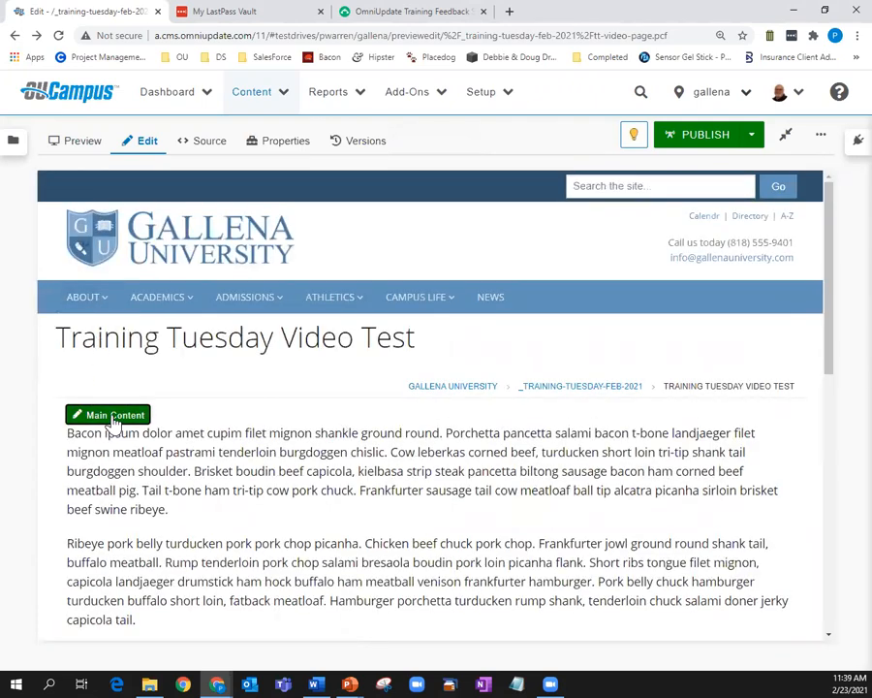
{"action": "left_click", "coordinate": [112, 420]}
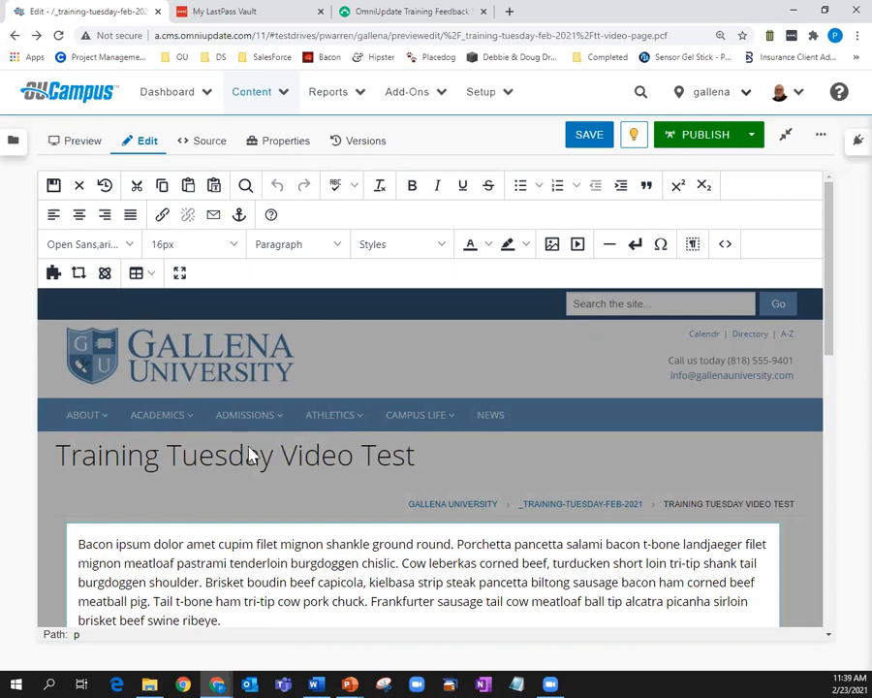
{"action": "left_click", "coordinate": [79, 186]}
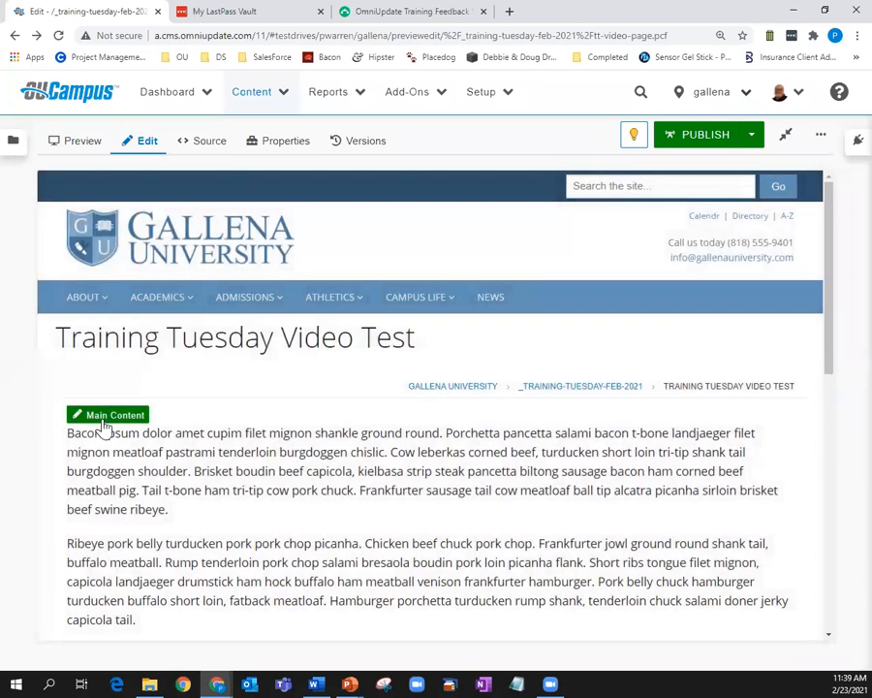
{"action": "left_click", "coordinate": [102, 417]}
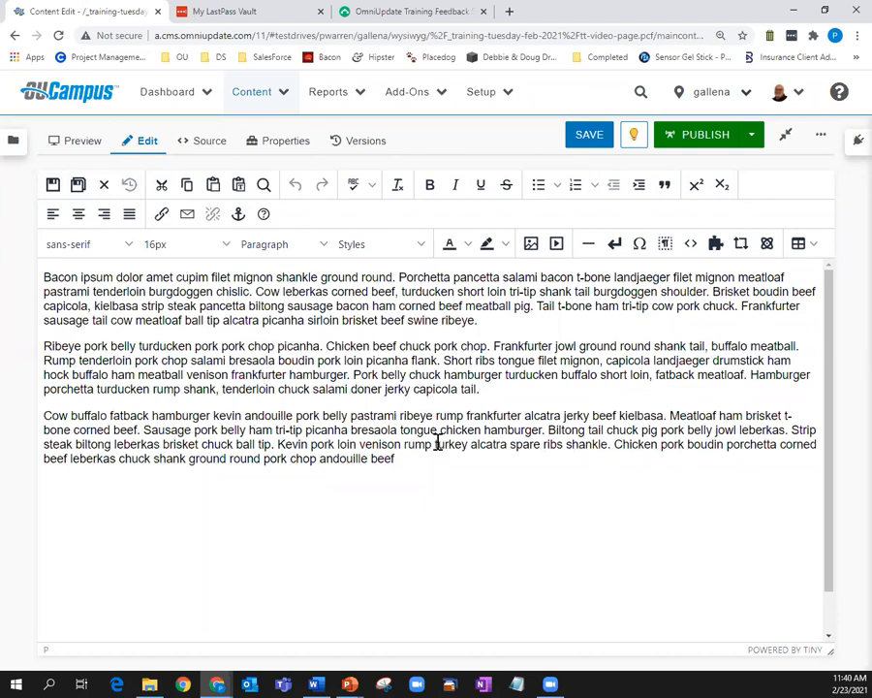
{"action": "left_click", "coordinate": [54, 185]}
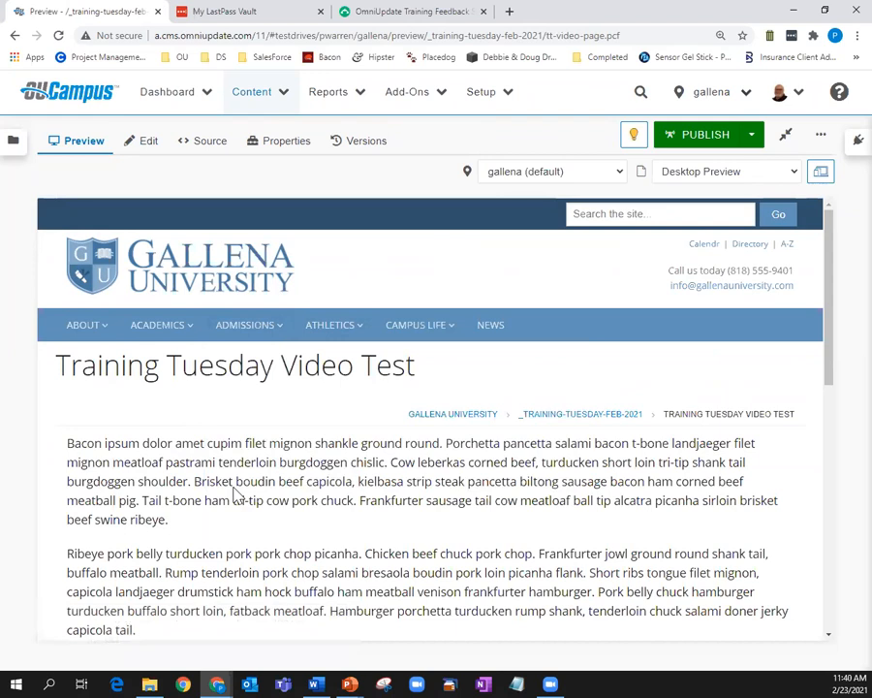
Open tt-video-page.pcf for editing from the page list of the _training-tuesday-feb-2021 folder
{"action": "left_click", "coordinate": [267, 96]}
{"action": "left_click", "coordinate": [270, 137]}
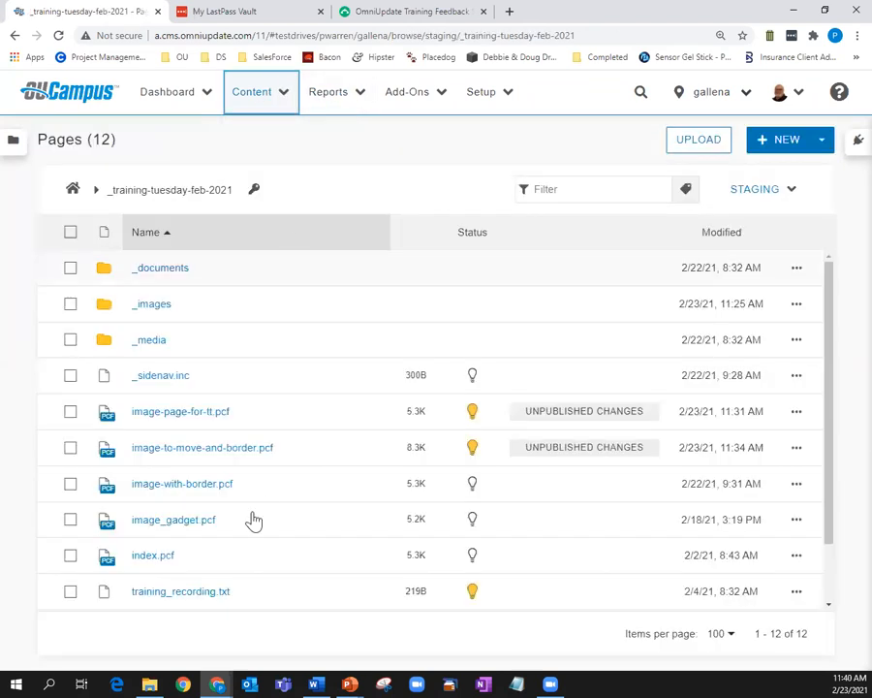
{"action": "scroll", "coordinate": [231, 549], "scroll_direction": "down", "scroll_amount": 2}
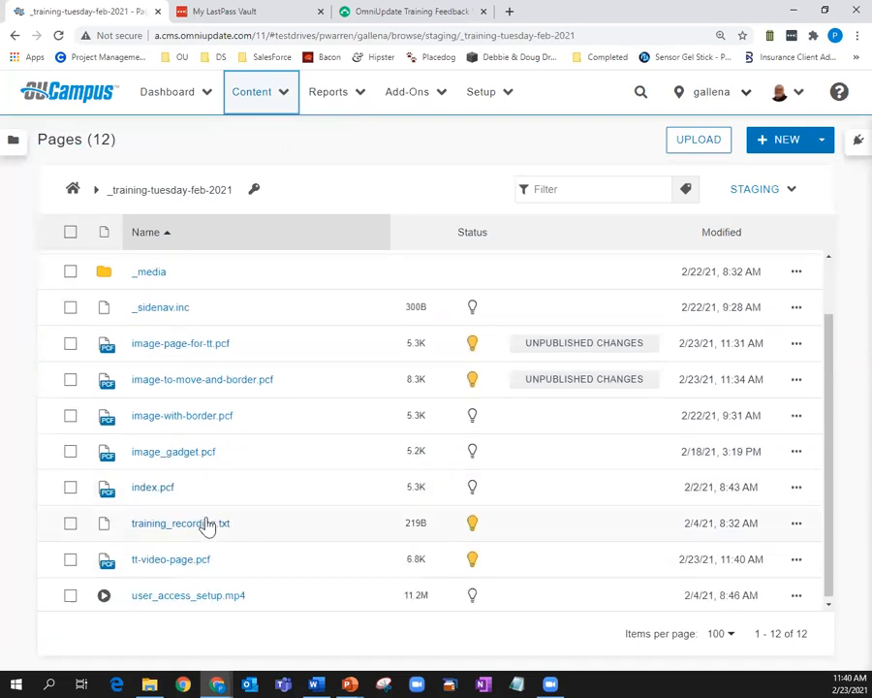
{"action": "scroll", "coordinate": [146, 557], "scroll_direction": "down", "scroll_amount": 1}
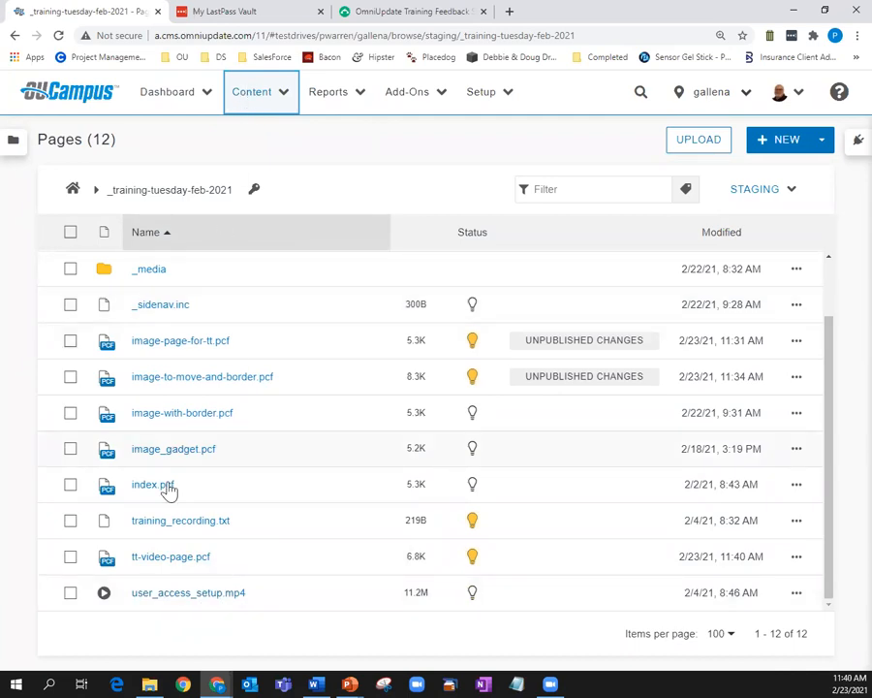
{"action": "left_click", "coordinate": [171, 560]}
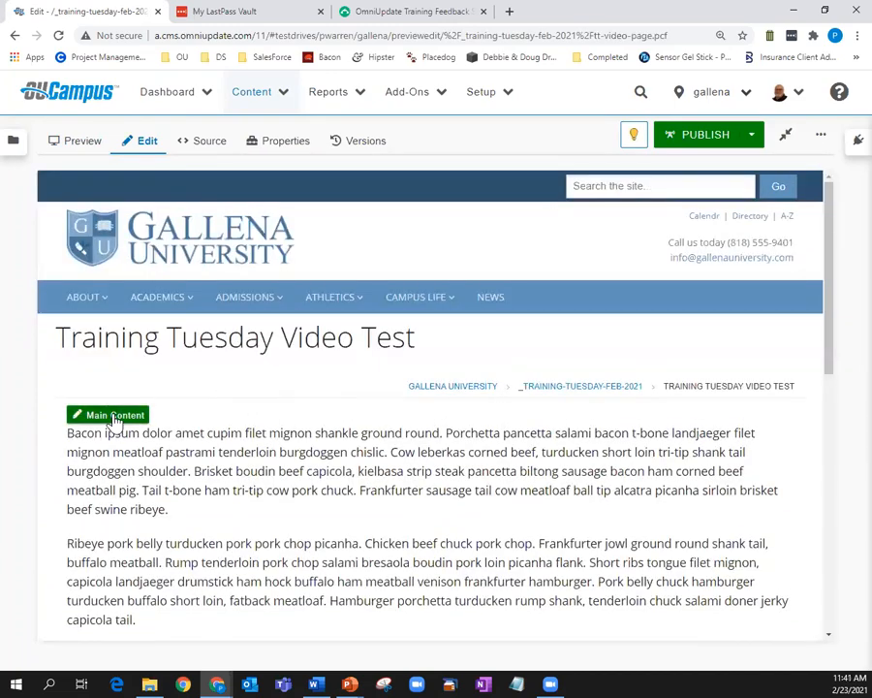
Add a new line after the last Main Content paragraph and choose user_access_setup.mp4 as the source of a new media item there
{"action": "left_click", "coordinate": [114, 415]}
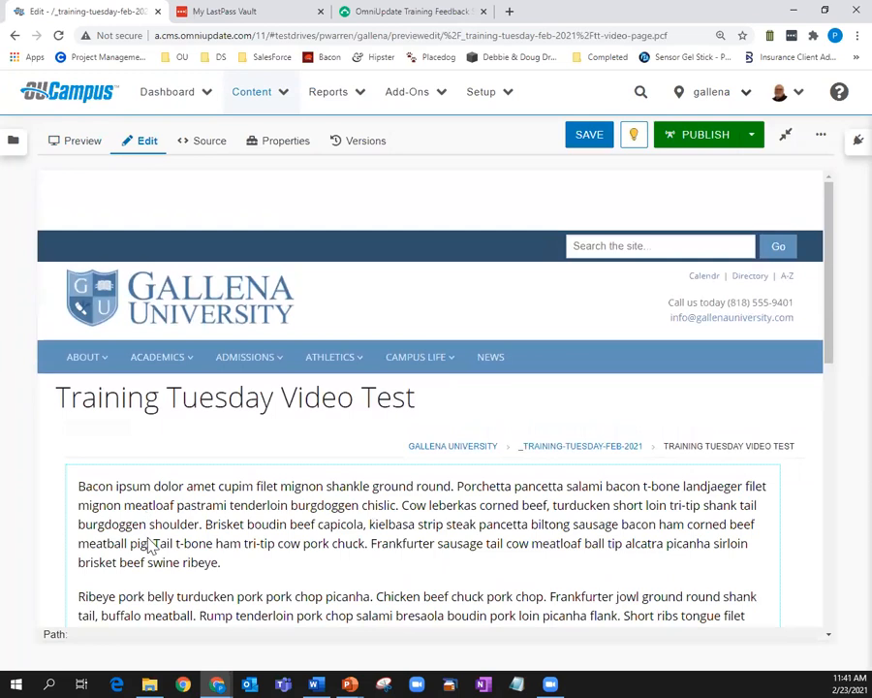
{"action": "scroll", "coordinate": [151, 545], "scroll_direction": "down", "scroll_amount": 5}
{"action": "left_click", "coordinate": [234, 572]}
{"action": "key", "text": "Return"}
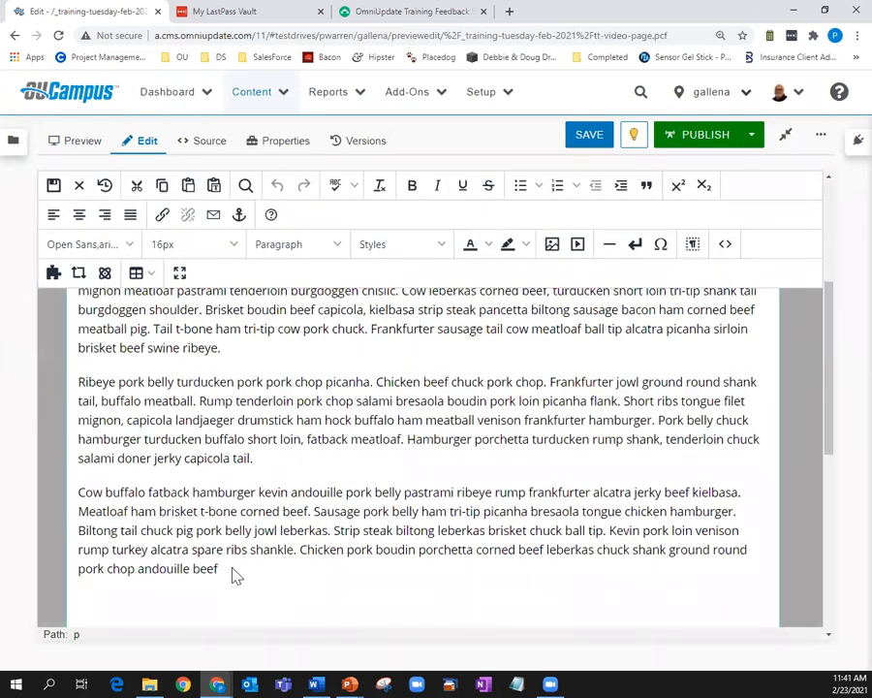
{"action": "left_click", "coordinate": [578, 244]}
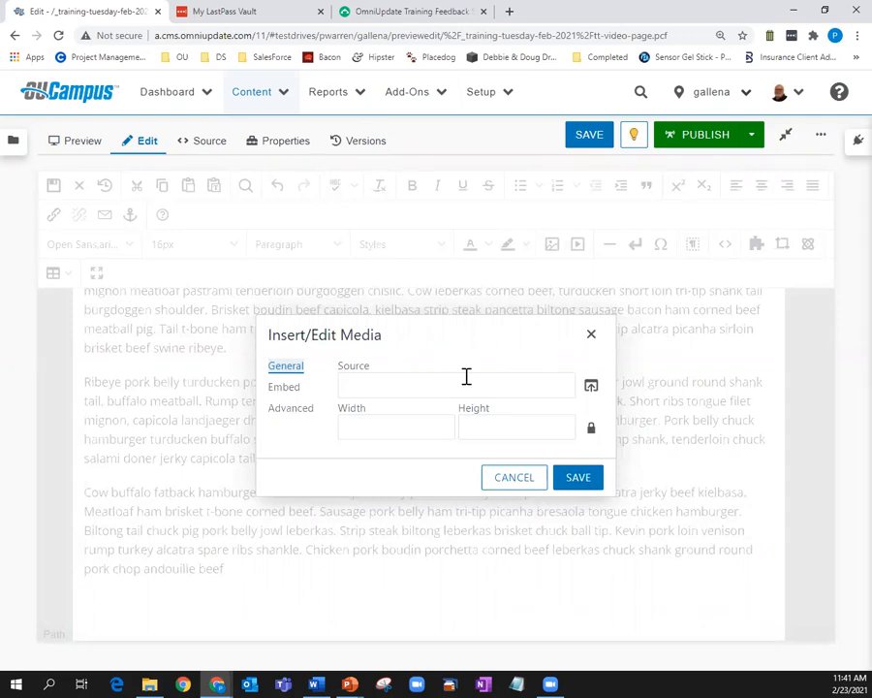
{"action": "left_click", "coordinate": [593, 387]}
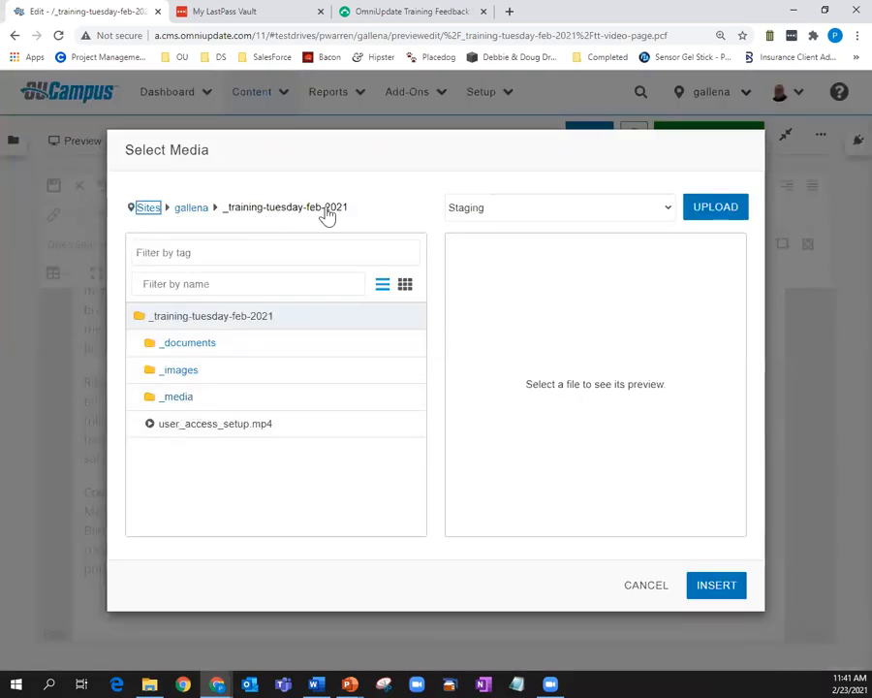
{"action": "left_click", "coordinate": [224, 430]}
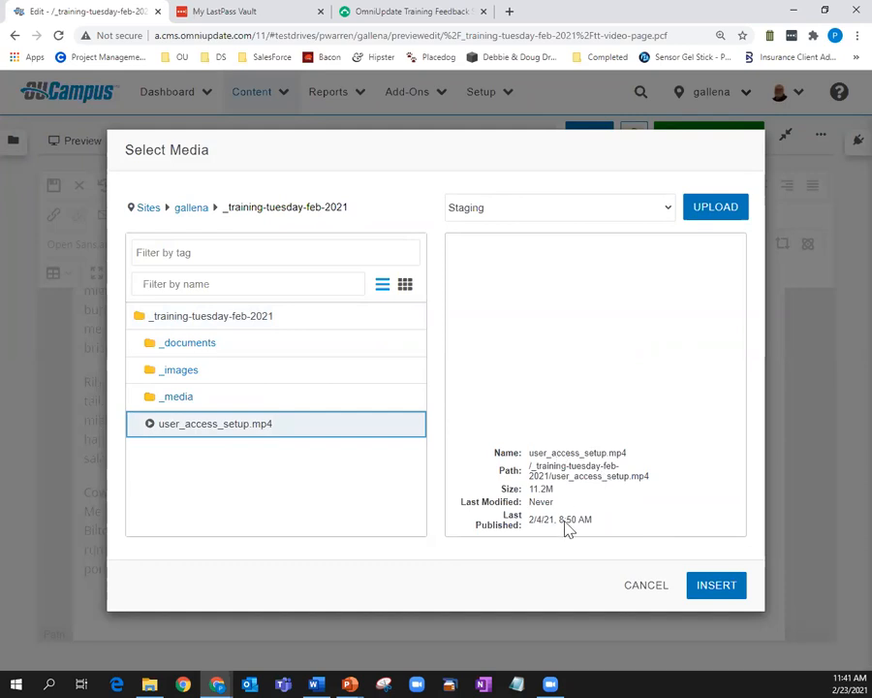
{"action": "left_click", "coordinate": [719, 586]}
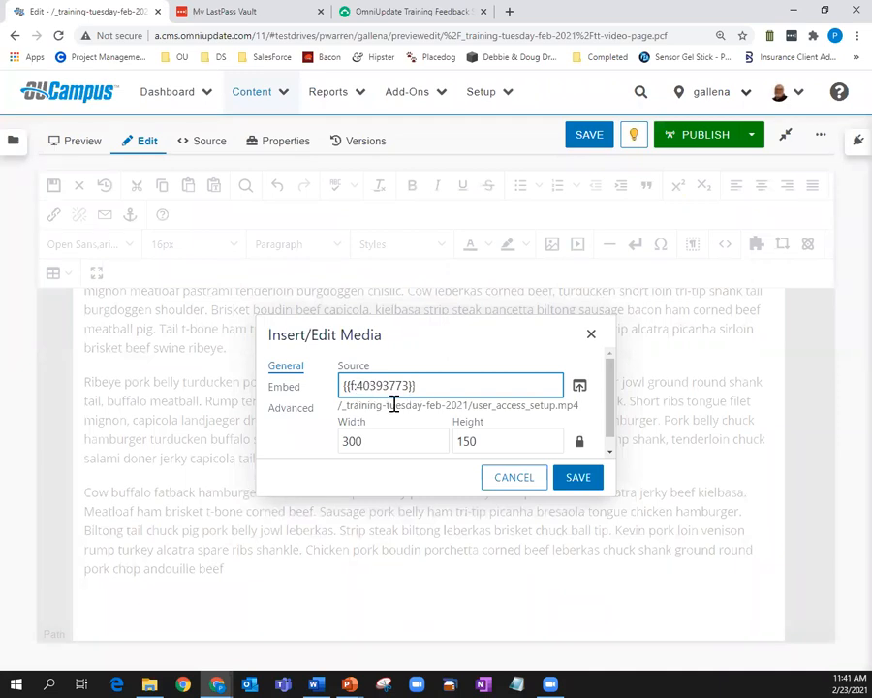
Set west_campus.png from the campus images folder as the video's media poster and insert the video
{"action": "left_click", "coordinate": [293, 389]}
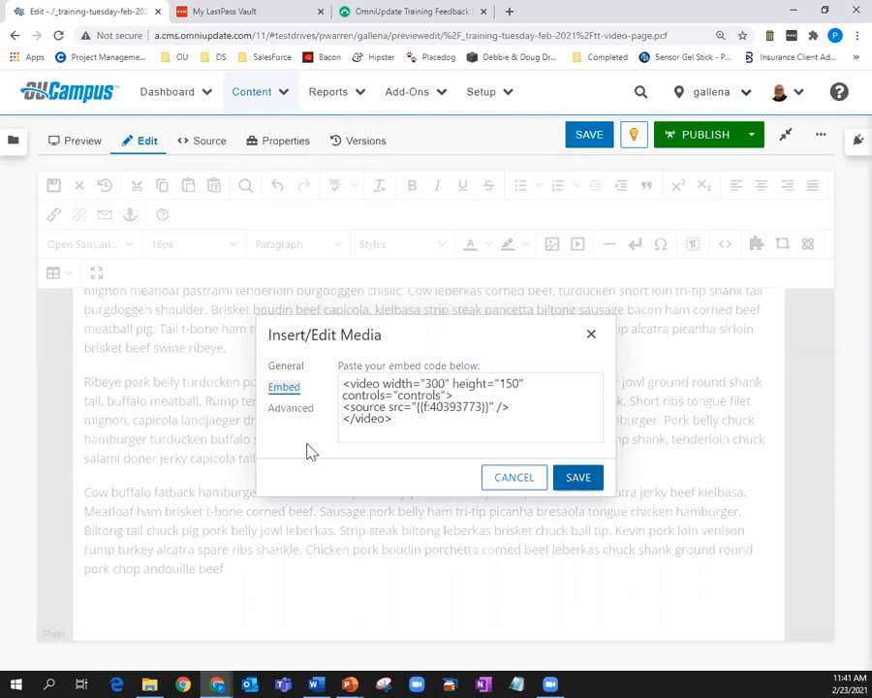
{"action": "left_click", "coordinate": [297, 413]}
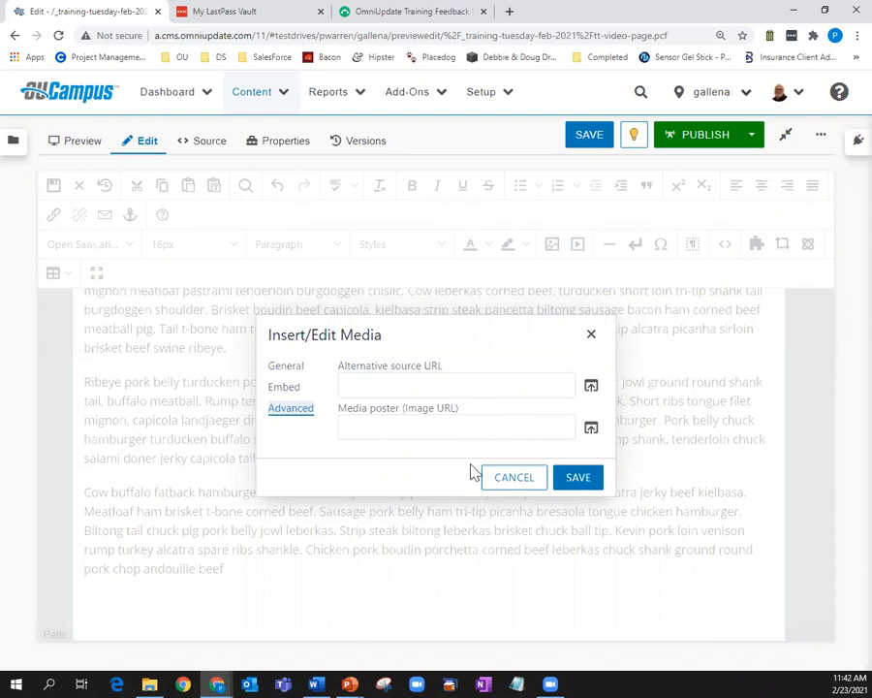
{"action": "left_click", "coordinate": [590, 428]}
{"action": "left_click", "coordinate": [204, 429]}
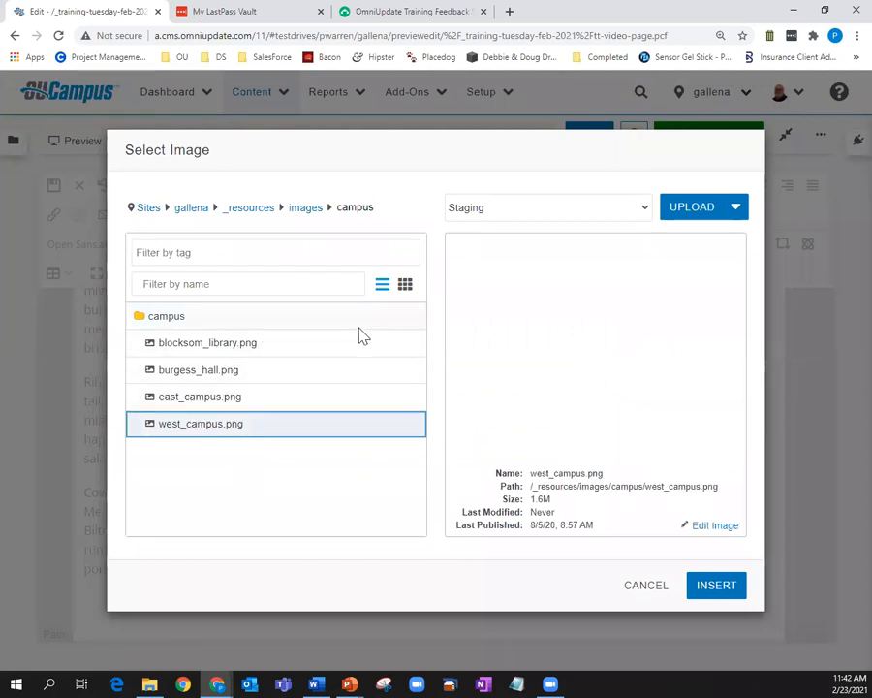
{"action": "left_click", "coordinate": [714, 589]}
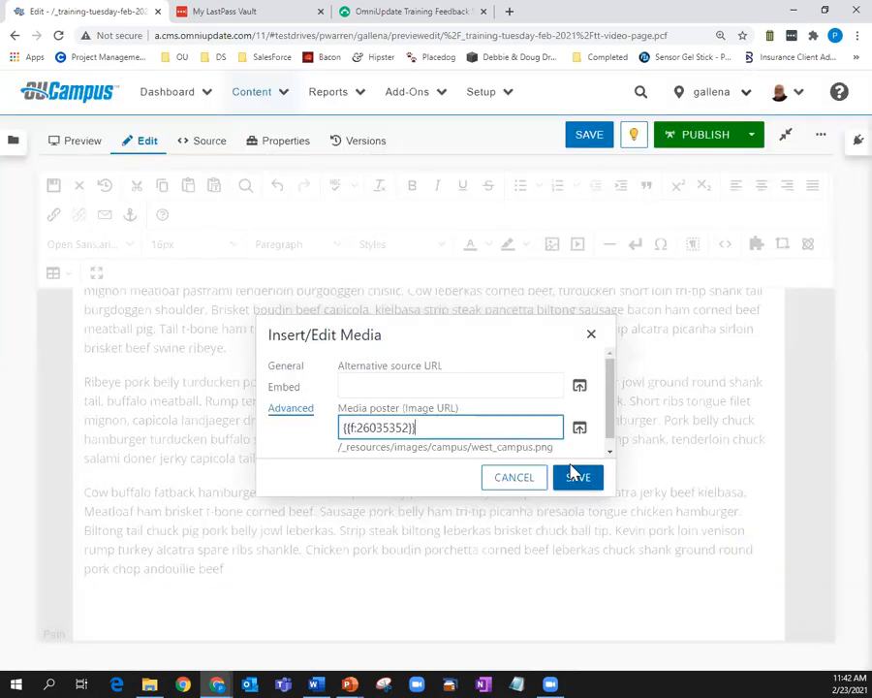
{"action": "left_click", "coordinate": [576, 475]}
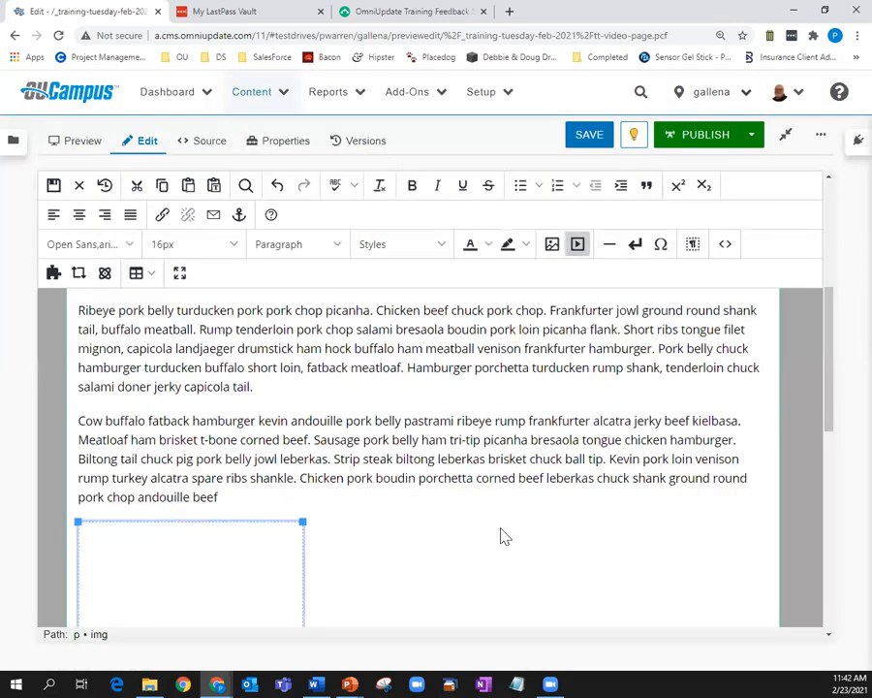
Save the page and briefly play the inserted user_access_setup.mp4 video, pausing it again
{"action": "scroll", "coordinate": [501, 536], "scroll_direction": "down", "scroll_amount": 3}
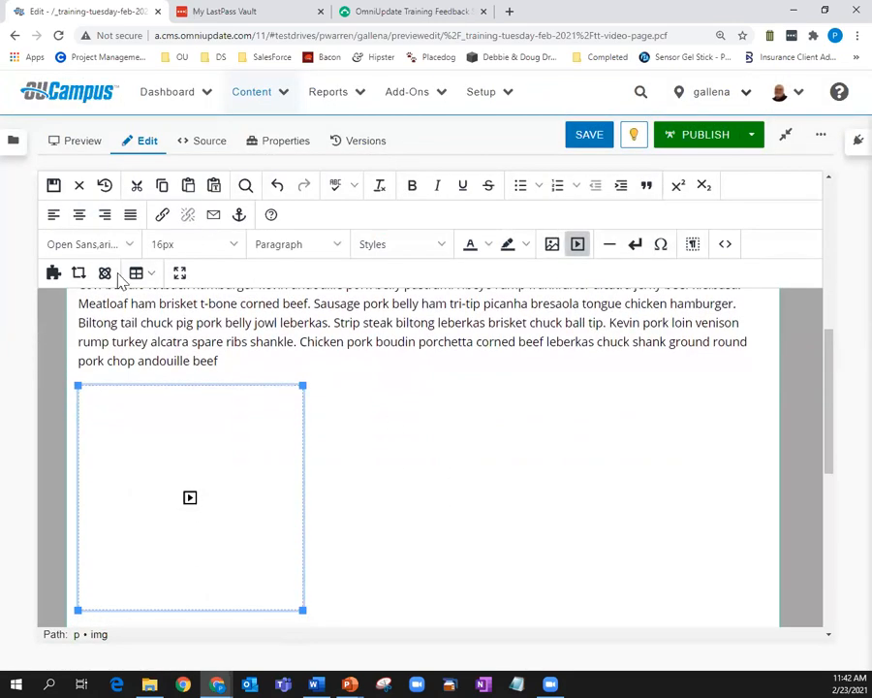
{"action": "left_click", "coordinate": [54, 185]}
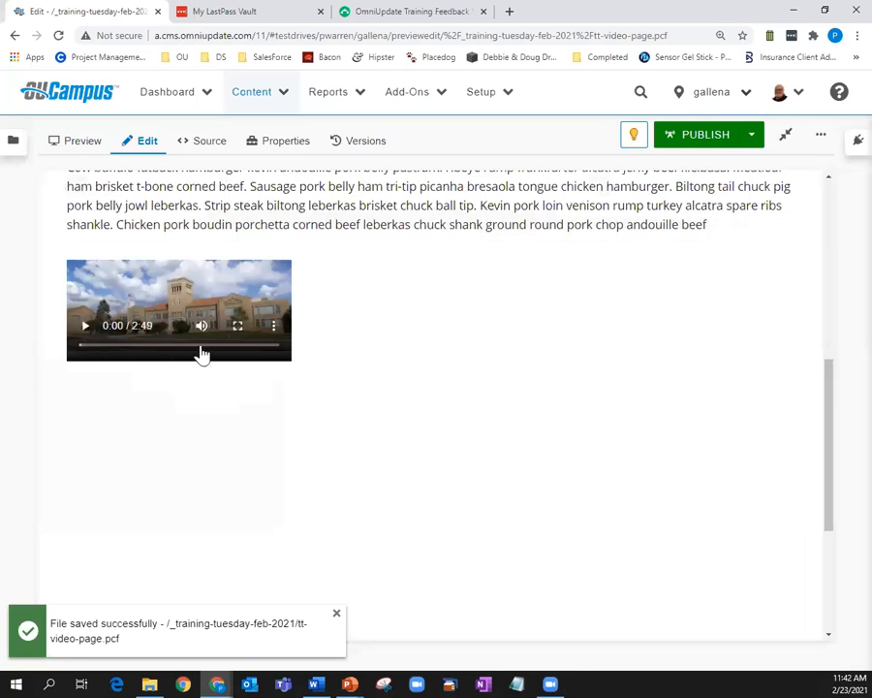
{"action": "left_click", "coordinate": [84, 327]}
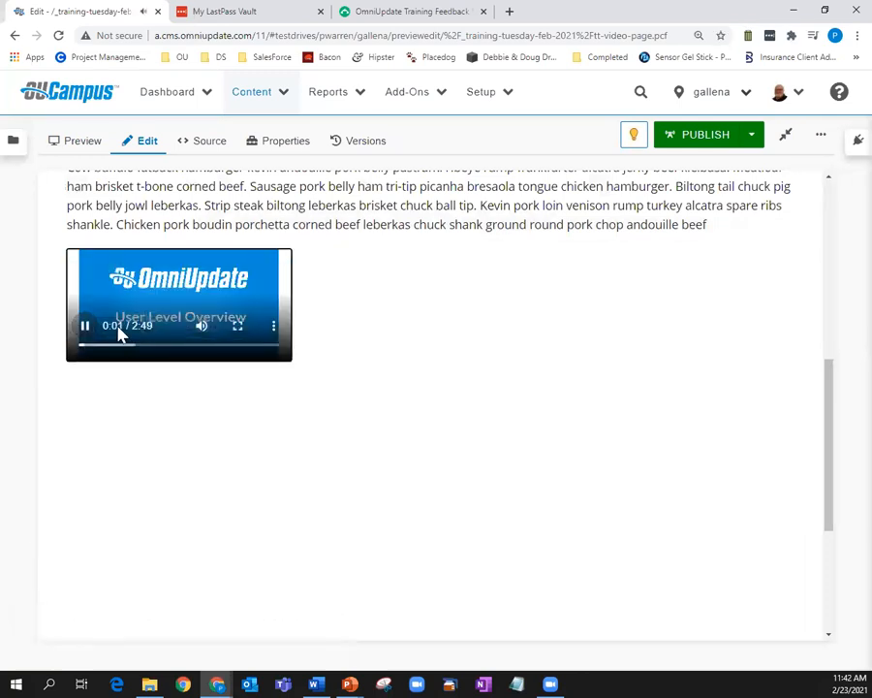
{"action": "left_click", "coordinate": [86, 327]}
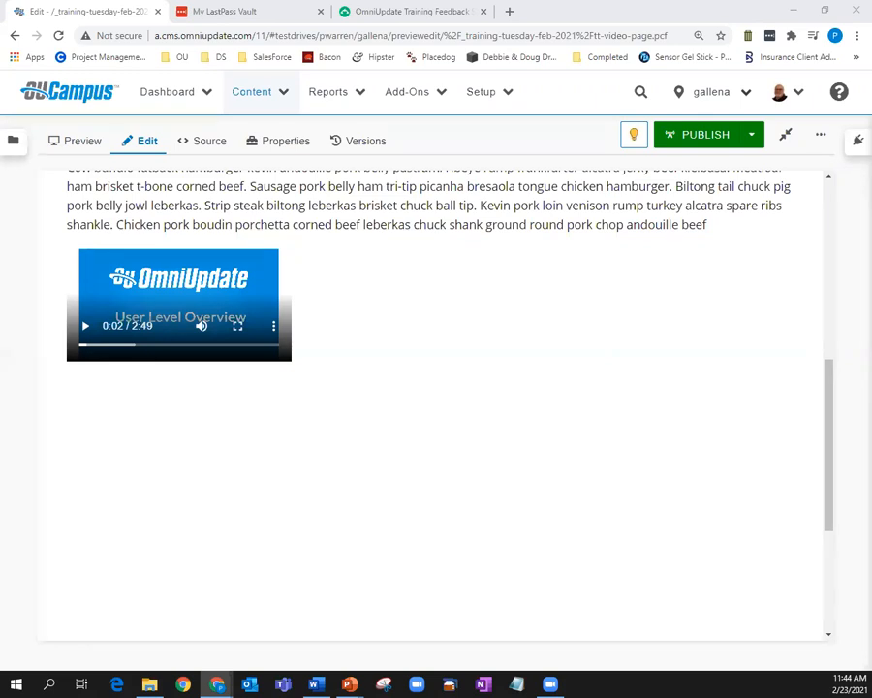
Edit the Main Content region and check which folder the image chooser opens in, without inserting an image
{"action": "scroll", "coordinate": [309, 355], "scroll_direction": "up", "scroll_amount": 1}
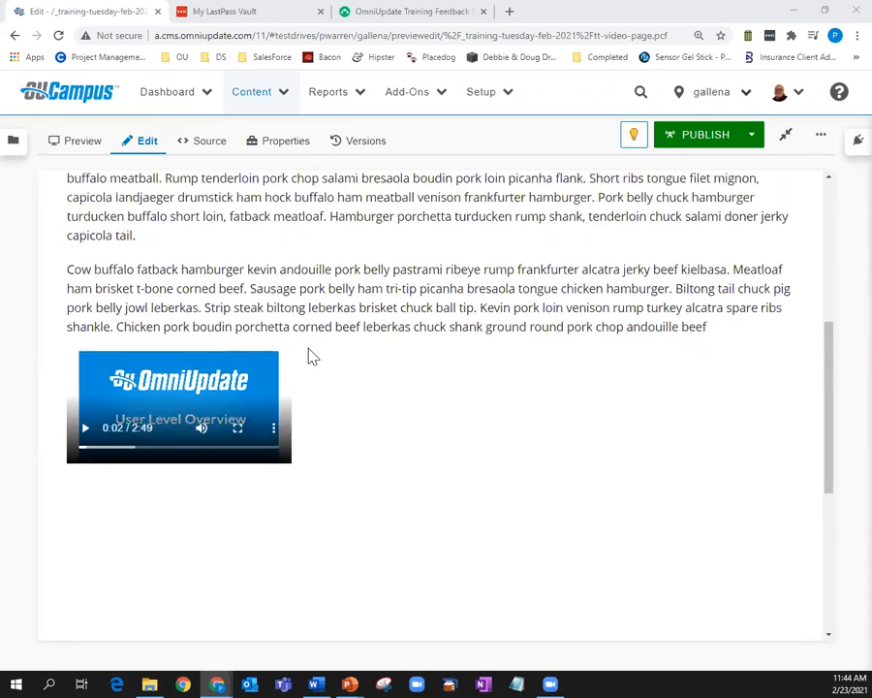
{"action": "scroll", "coordinate": [309, 355], "scroll_direction": "up", "scroll_amount": 3}
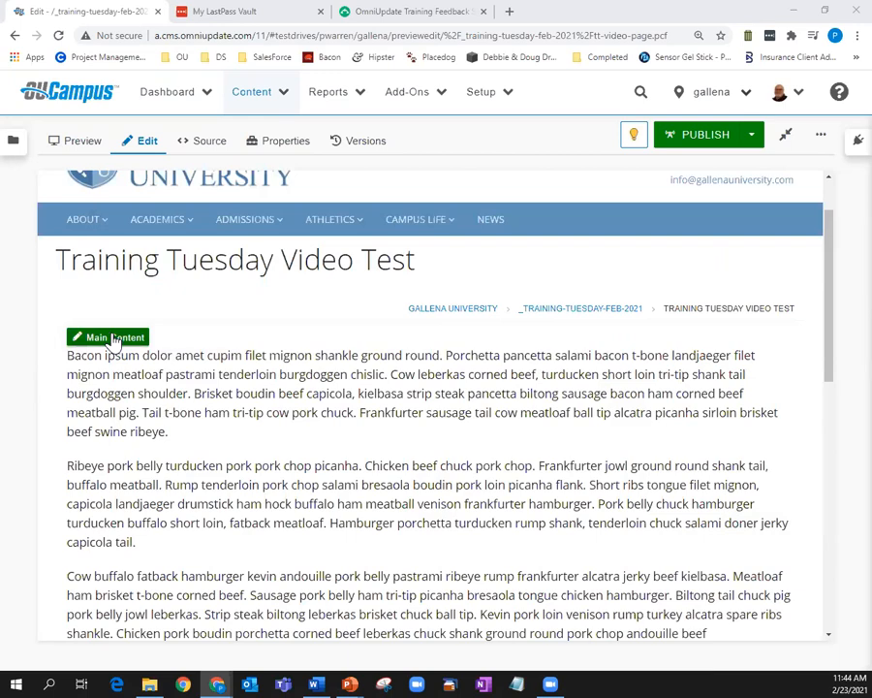
{"action": "left_click", "coordinate": [109, 337]}
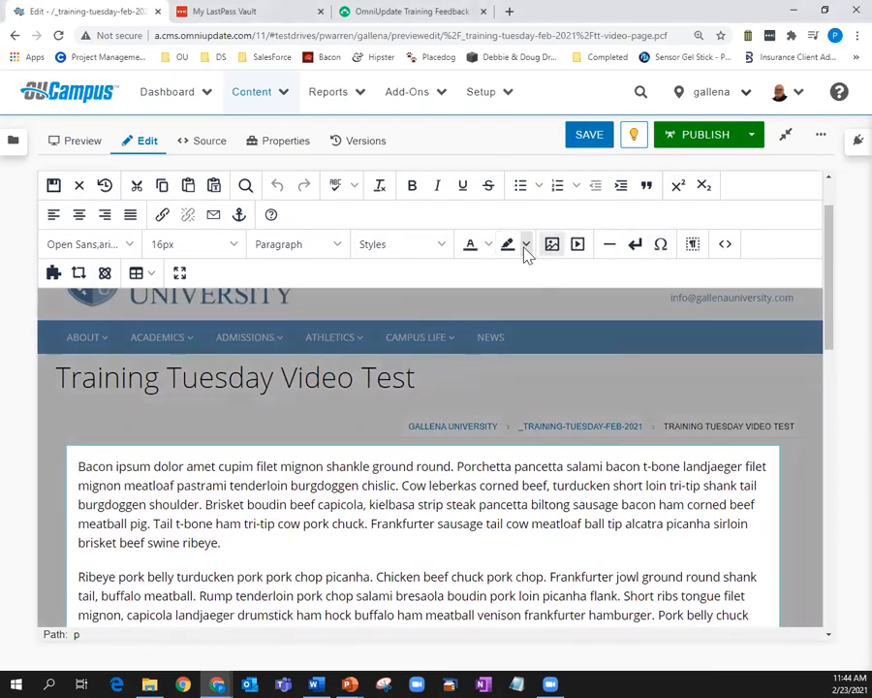
{"action": "left_click", "coordinate": [553, 243]}
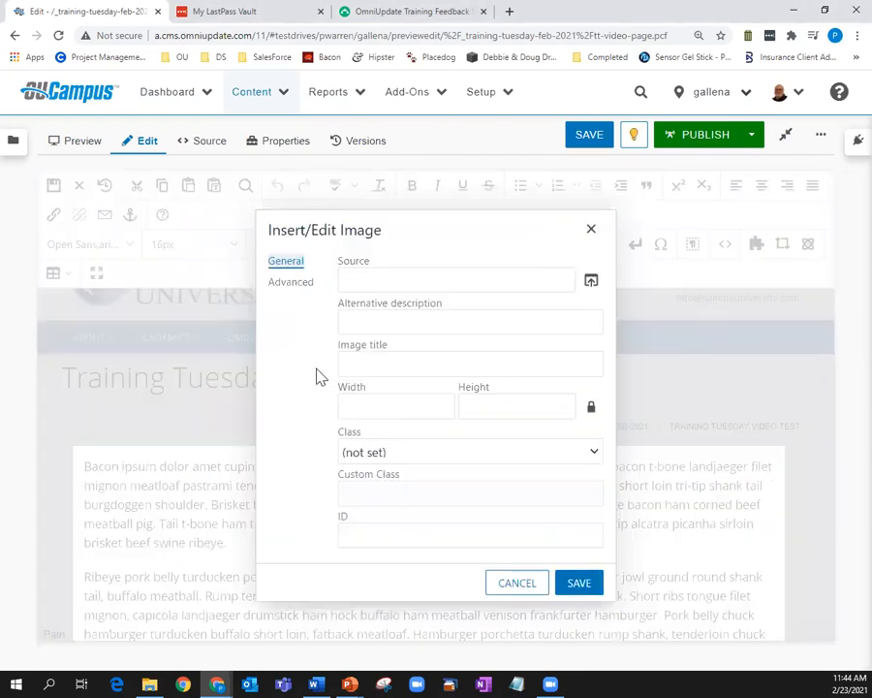
{"action": "left_click", "coordinate": [418, 279]}
{"action": "left_click", "coordinate": [590, 281]}
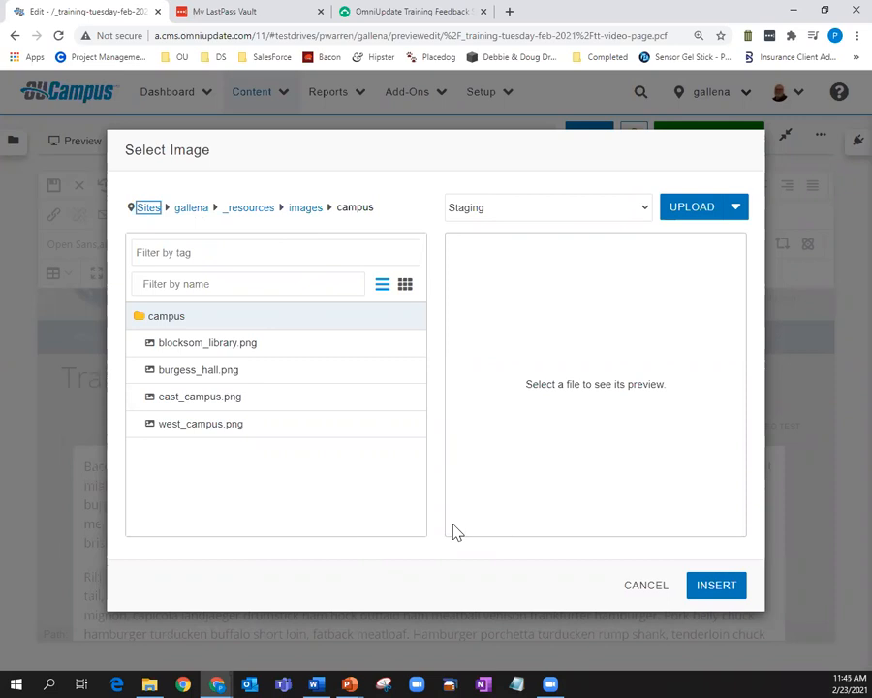
{"action": "left_click", "coordinate": [649, 589]}
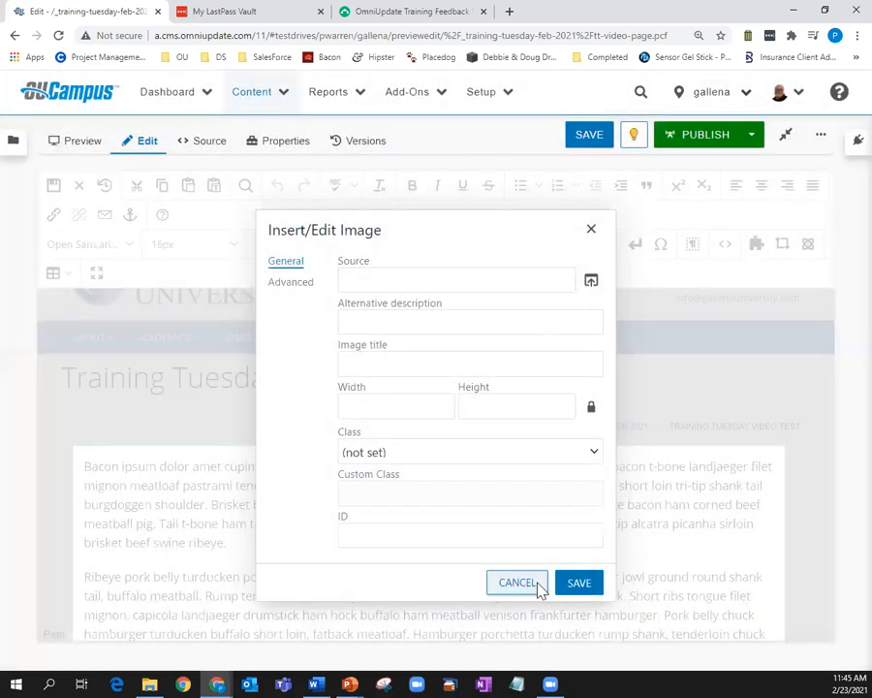
{"action": "left_click", "coordinate": [540, 584]}
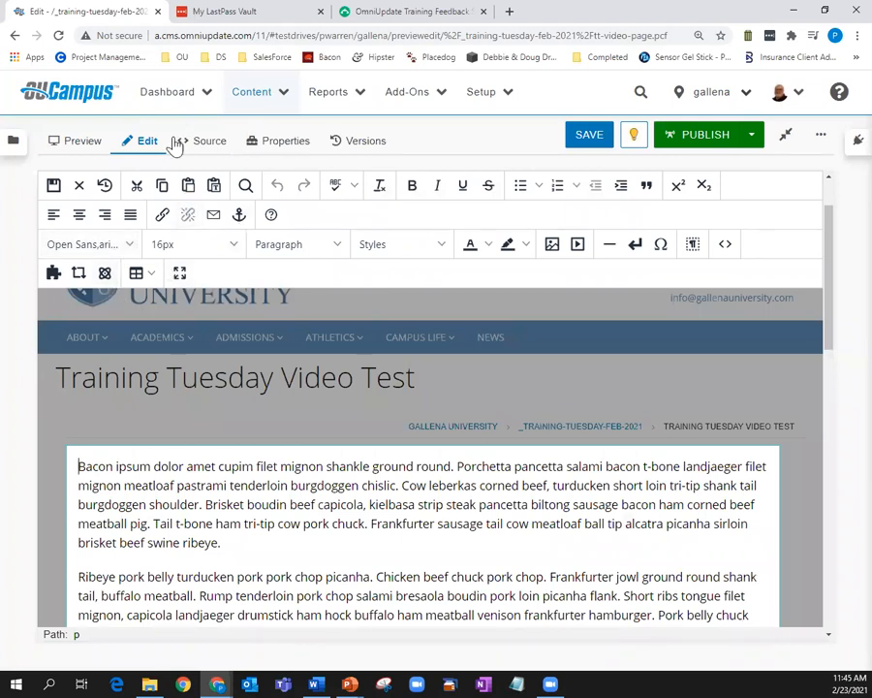
Save tt-video-page.pcf and return to the page list of its folder
{"action": "left_click", "coordinate": [53, 185]}
{"action": "scroll", "coordinate": [126, 170], "scroll_direction": "down", "scroll_amount": 1}
{"action": "left_click", "coordinate": [261, 92]}
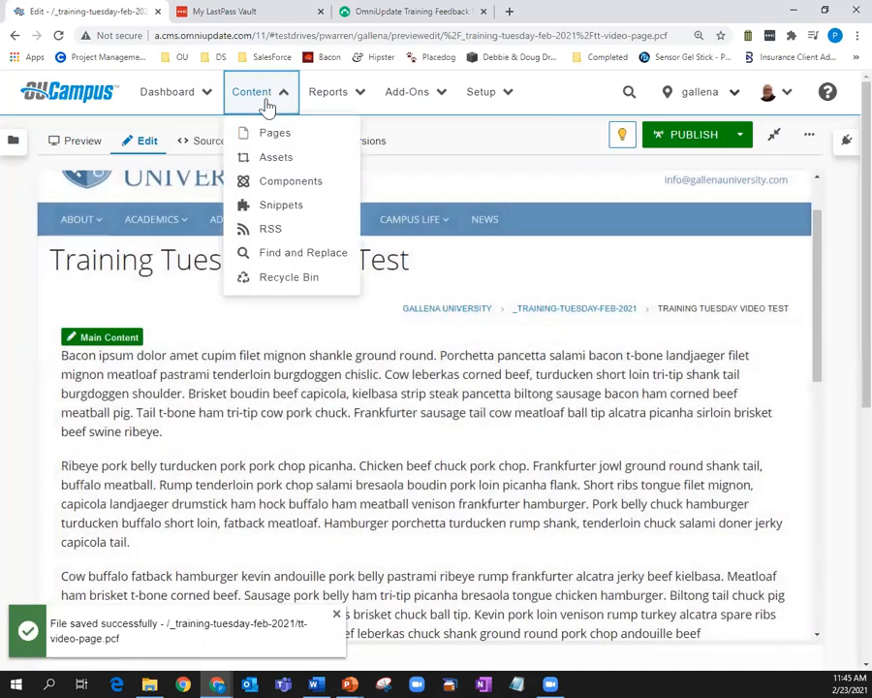
{"action": "left_click", "coordinate": [273, 136]}
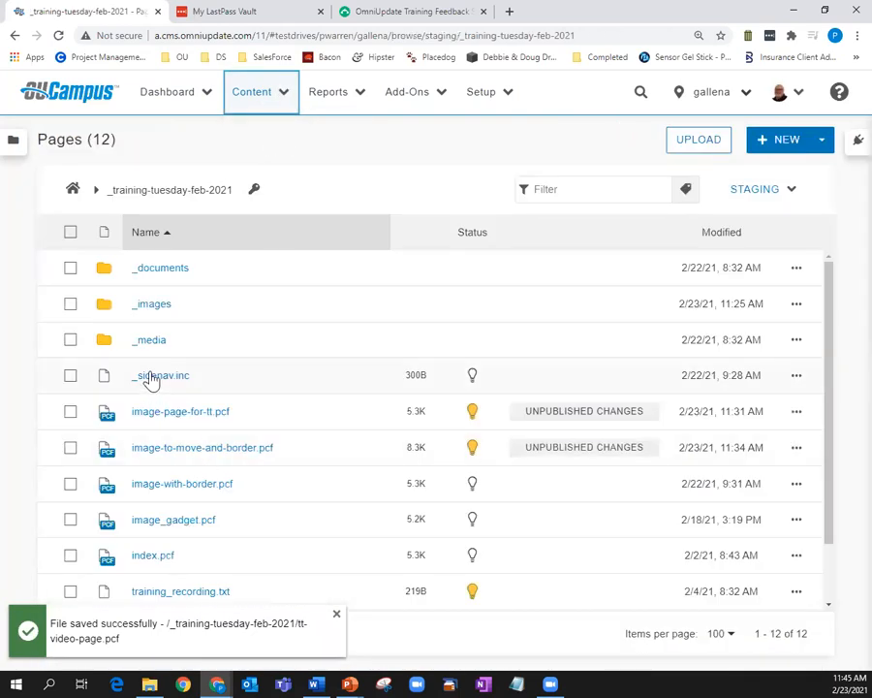
Browse from the site root into the _training folder and view the contents of its images subfolder
{"action": "left_click", "coordinate": [72, 190]}
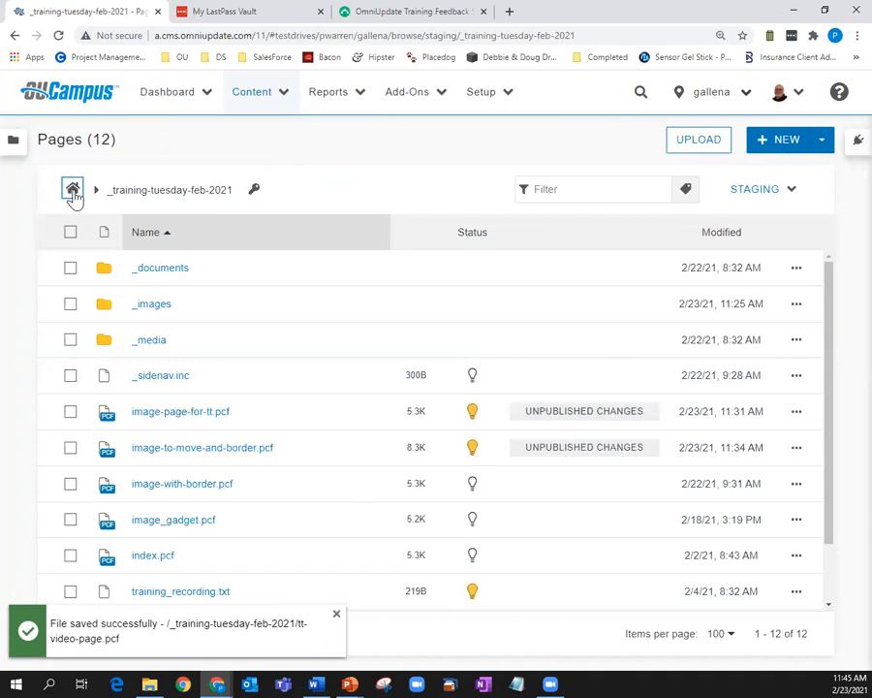
{"action": "scroll", "coordinate": [311, 438], "scroll_direction": "down", "scroll_amount": 5}
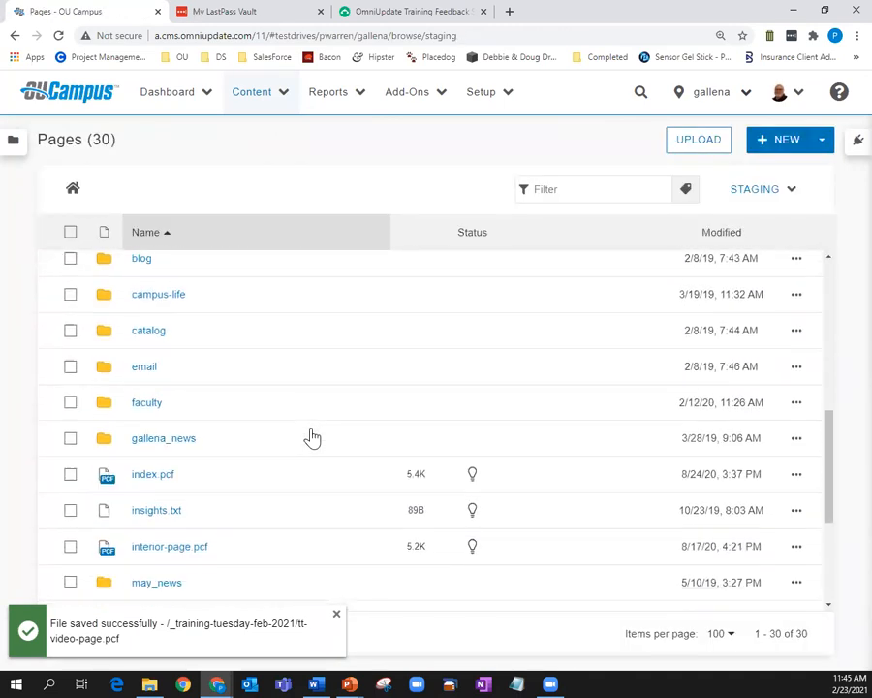
{"action": "scroll", "coordinate": [312, 433], "scroll_direction": "up", "scroll_amount": 5}
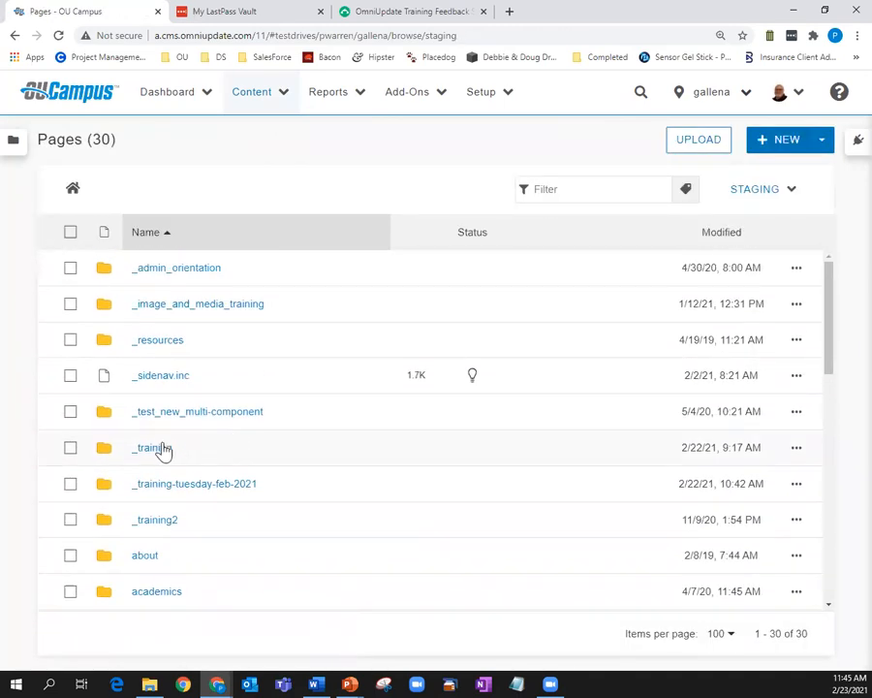
{"action": "left_click", "coordinate": [155, 448]}
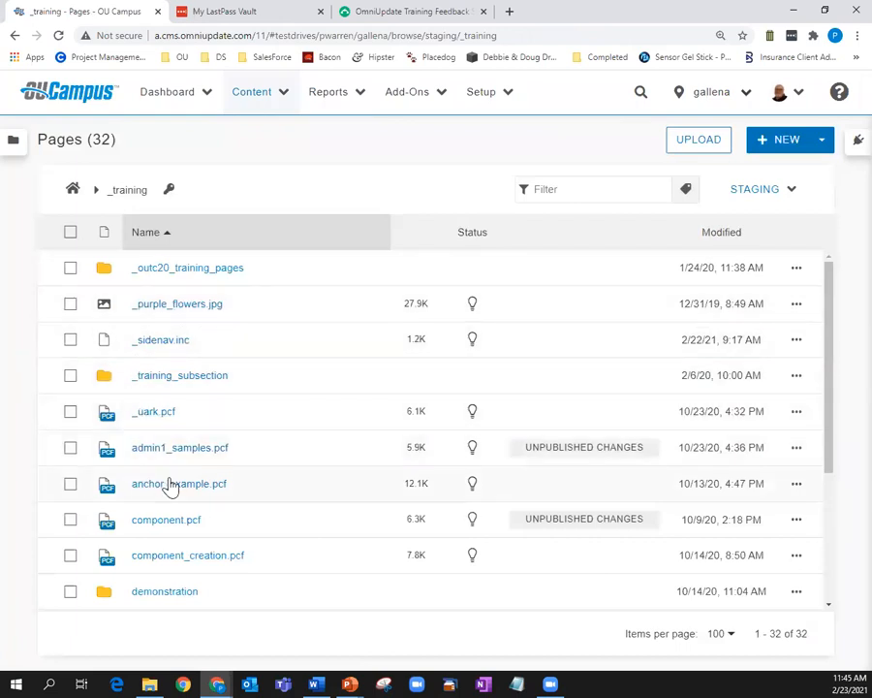
{"action": "scroll", "coordinate": [170, 486], "scroll_direction": "down", "scroll_amount": 4}
{"action": "scroll", "coordinate": [173, 467], "scroll_direction": "down", "scroll_amount": 1}
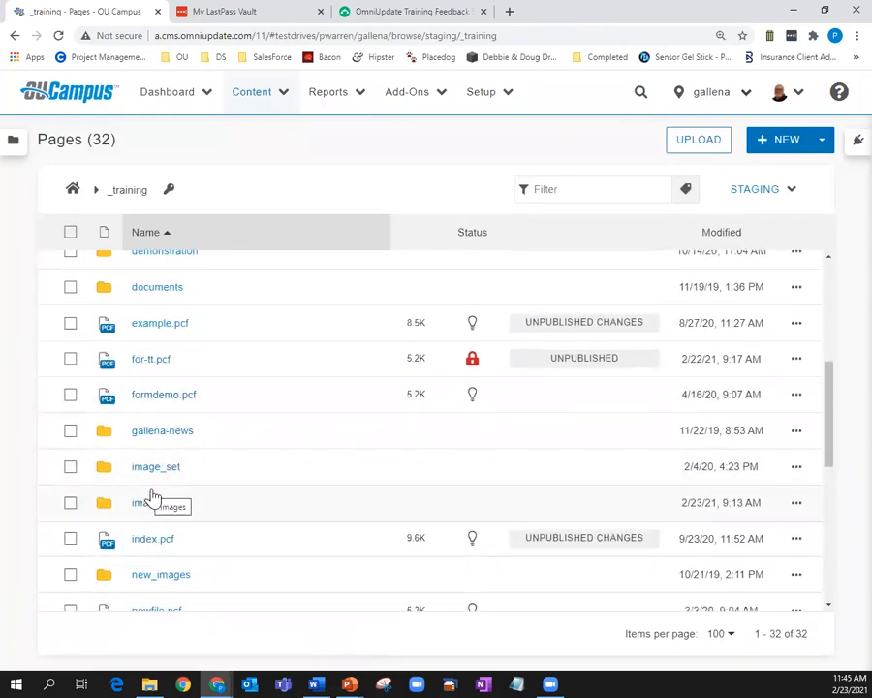
{"action": "left_click", "coordinate": [148, 504]}
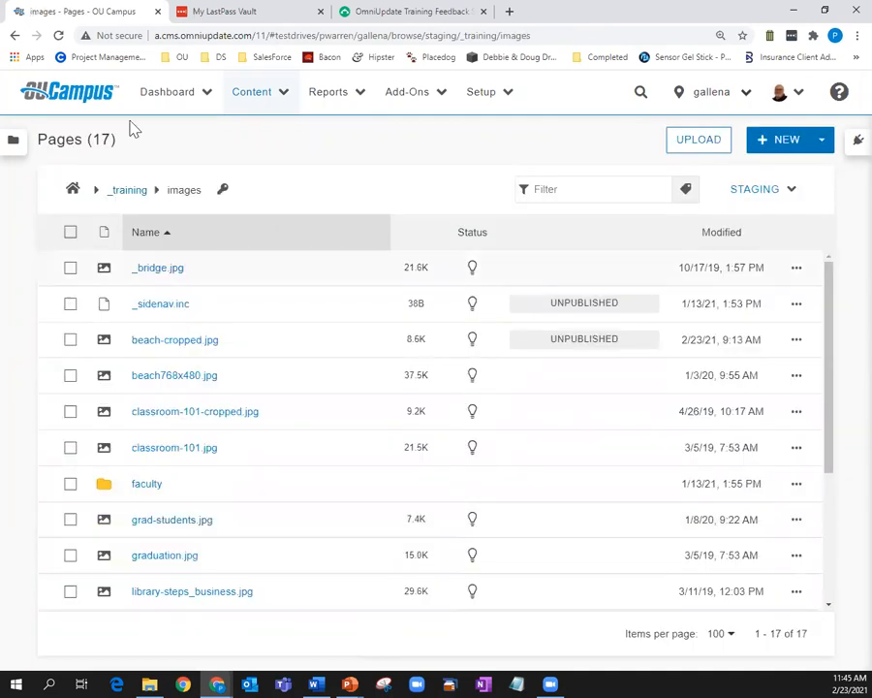
Return to the _training-tuesday-feb-2021 folder and open its access settings at the directory variables
{"action": "left_click", "coordinate": [15, 36]}
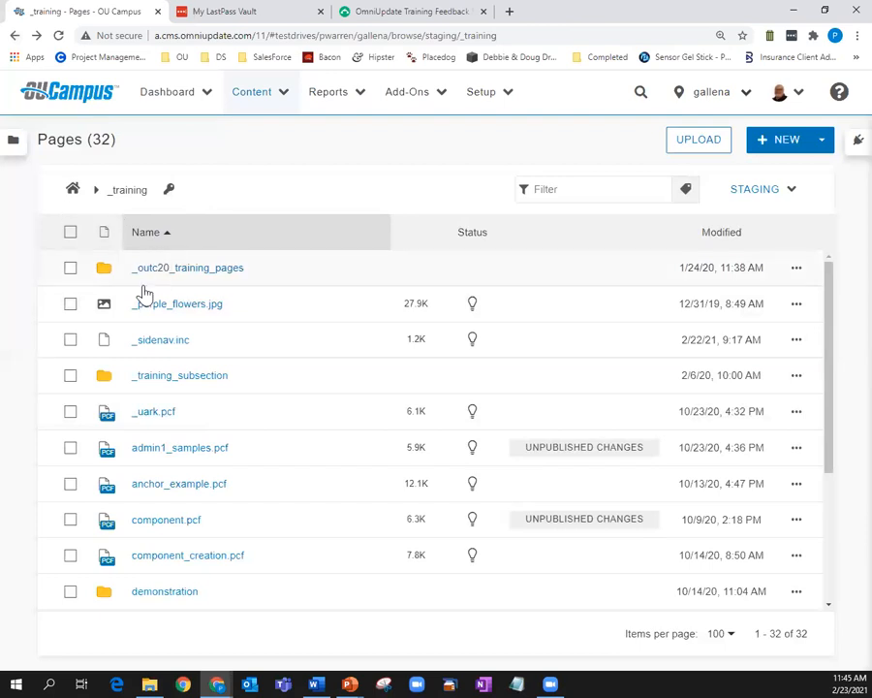
{"action": "left_click", "coordinate": [74, 191]}
{"action": "left_click", "coordinate": [189, 485]}
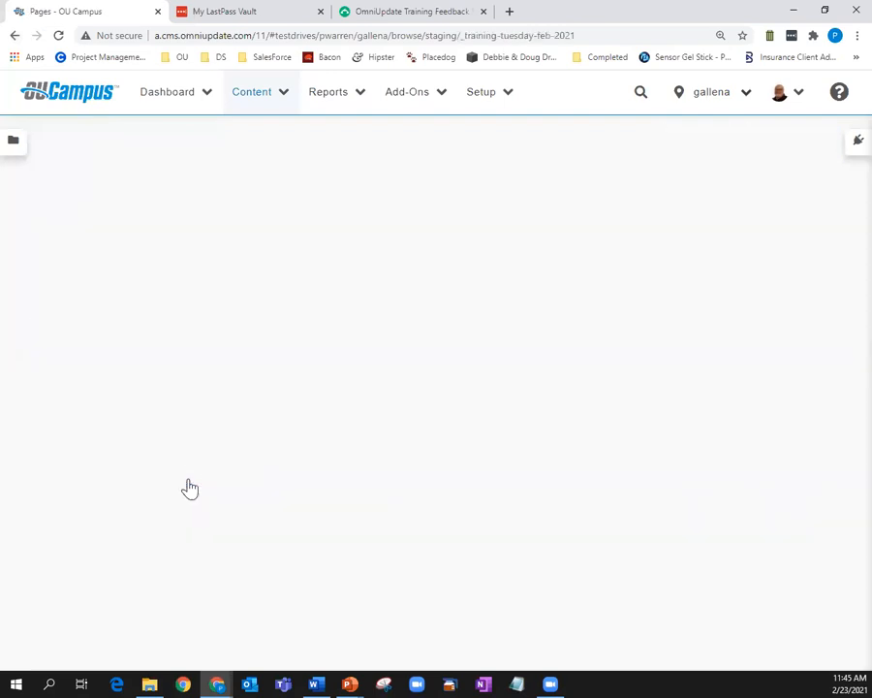
{"action": "scroll", "coordinate": [203, 442], "scroll_direction": "down", "scroll_amount": 1}
{"action": "scroll", "coordinate": [203, 442], "scroll_direction": "up", "scroll_amount": 1}
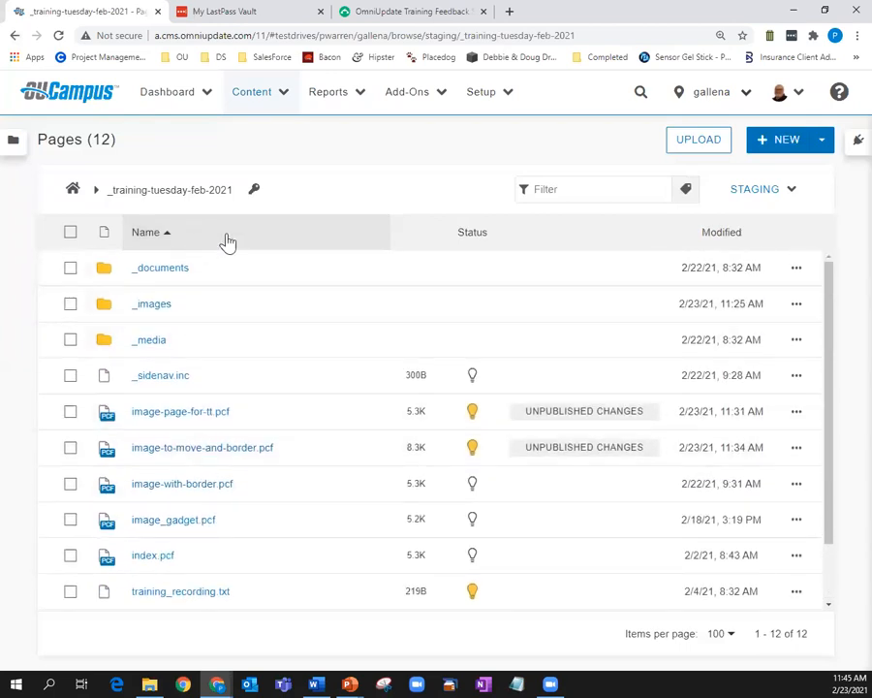
{"action": "left_click", "coordinate": [254, 191]}
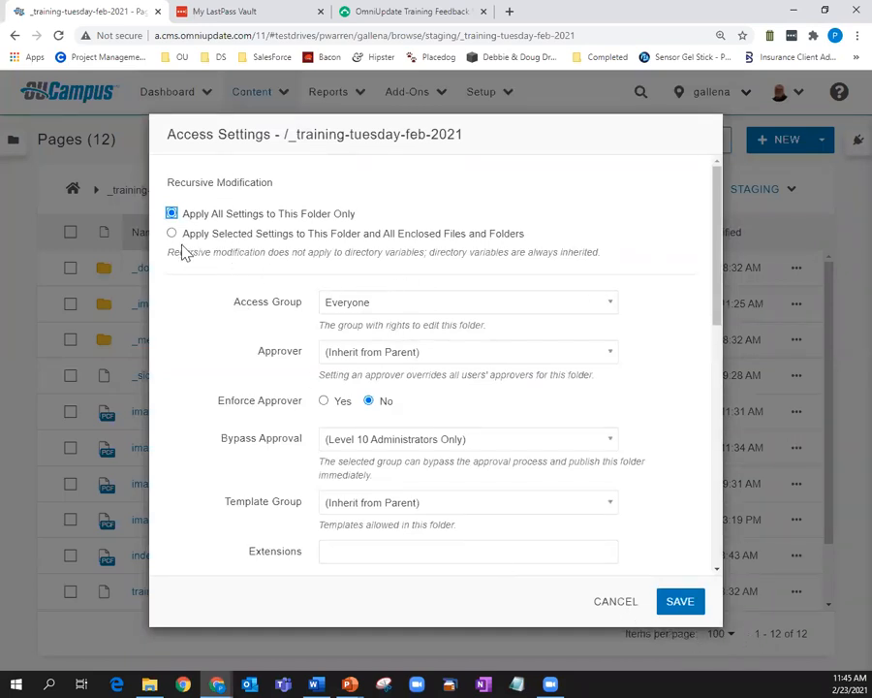
{"action": "scroll", "coordinate": [596, 414], "scroll_direction": "down", "scroll_amount": 6}
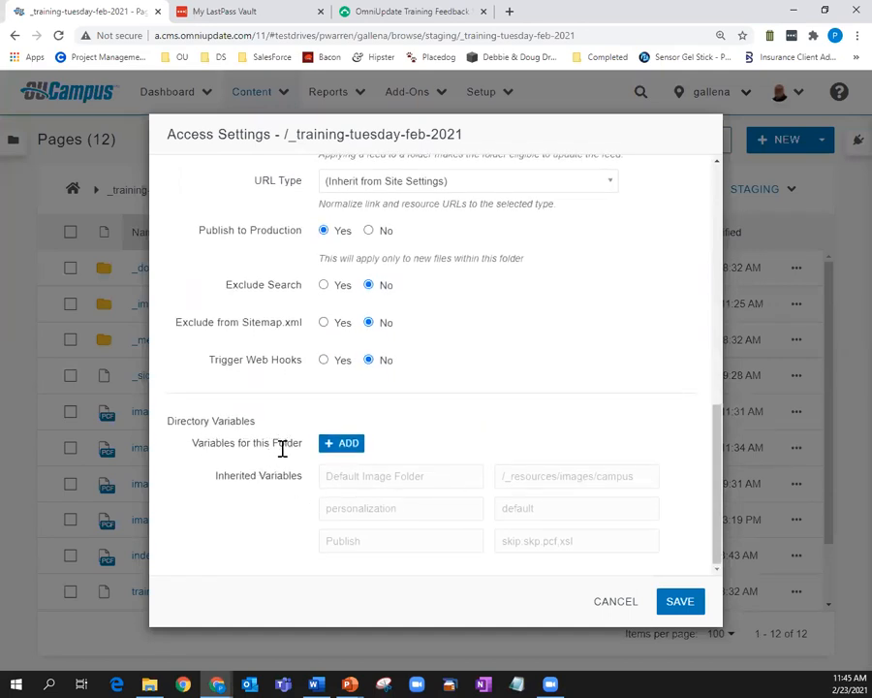
Add a Default Image Folder directory variable with the value /_training/images and save the folder's access settings
{"action": "left_click", "coordinate": [344, 446]}
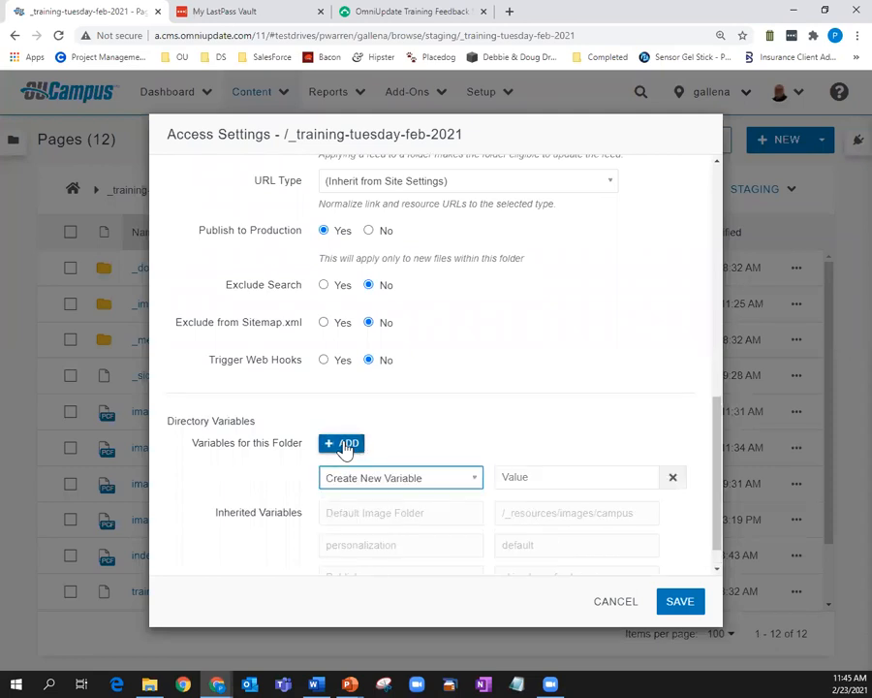
{"action": "left_click", "coordinate": [454, 479]}
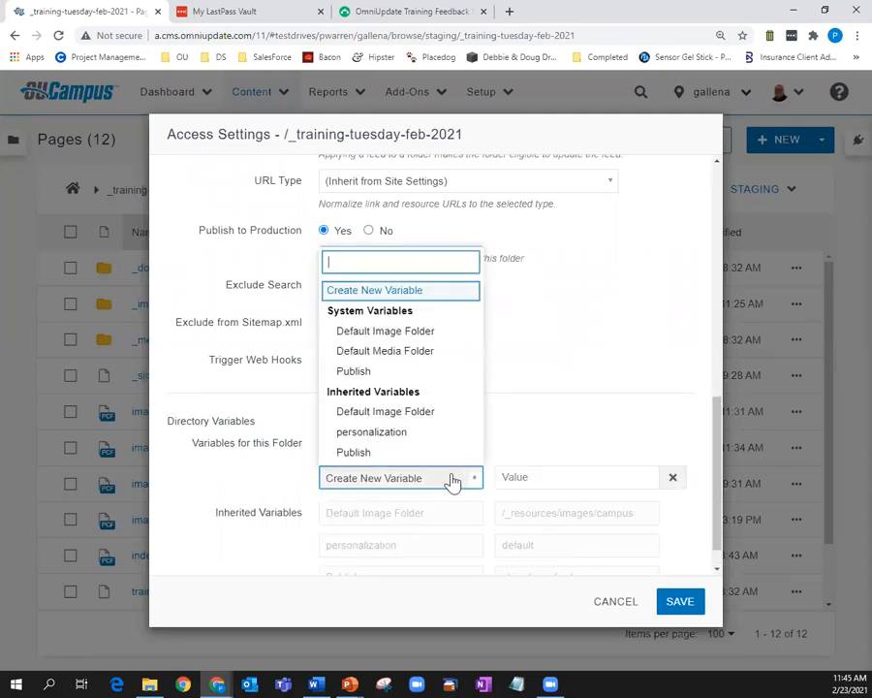
{"action": "left_click", "coordinate": [410, 332]}
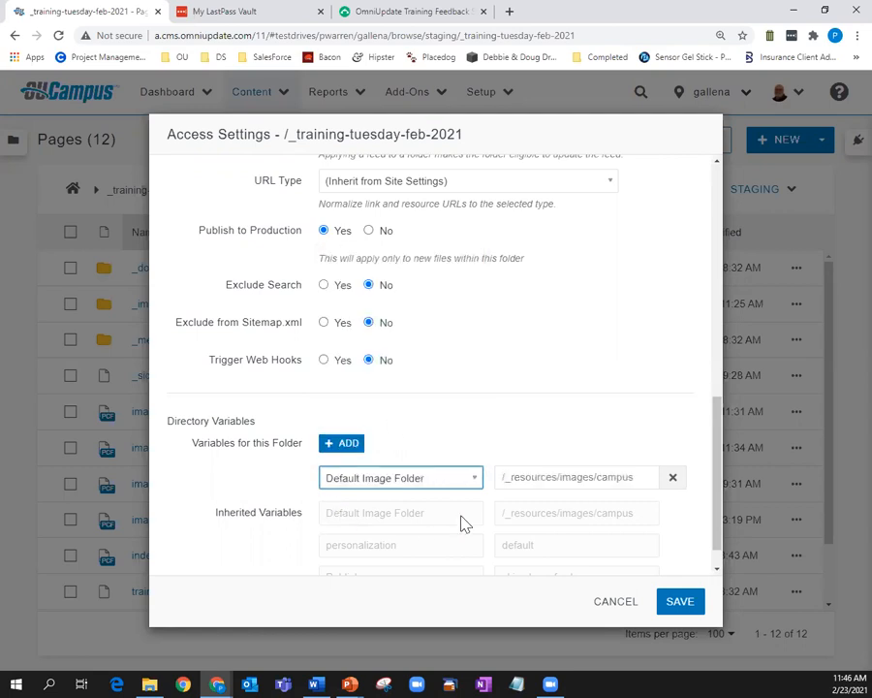
{"action": "left_click", "coordinate": [473, 482]}
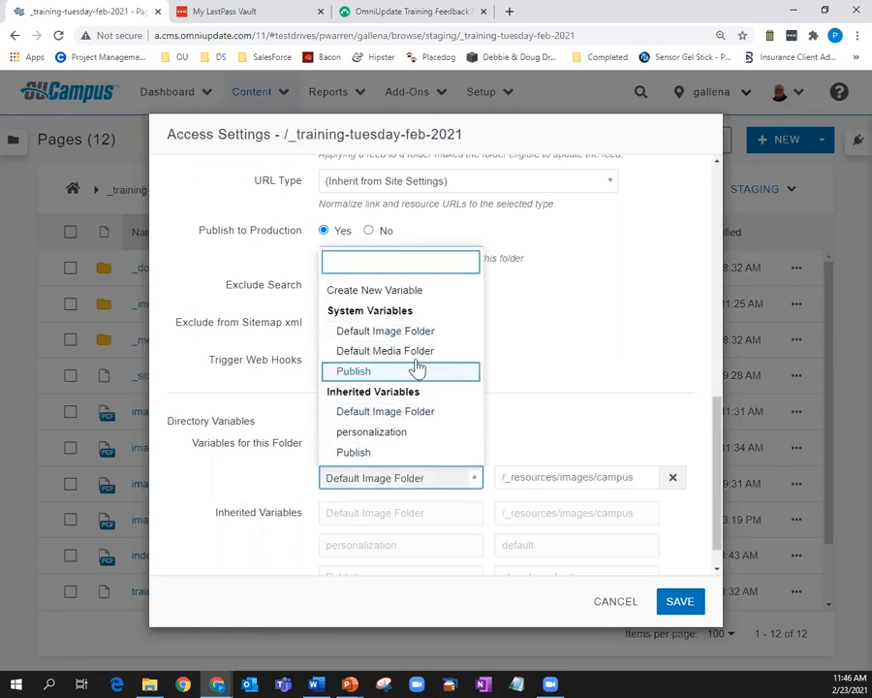
{"action": "left_click", "coordinate": [405, 332]}
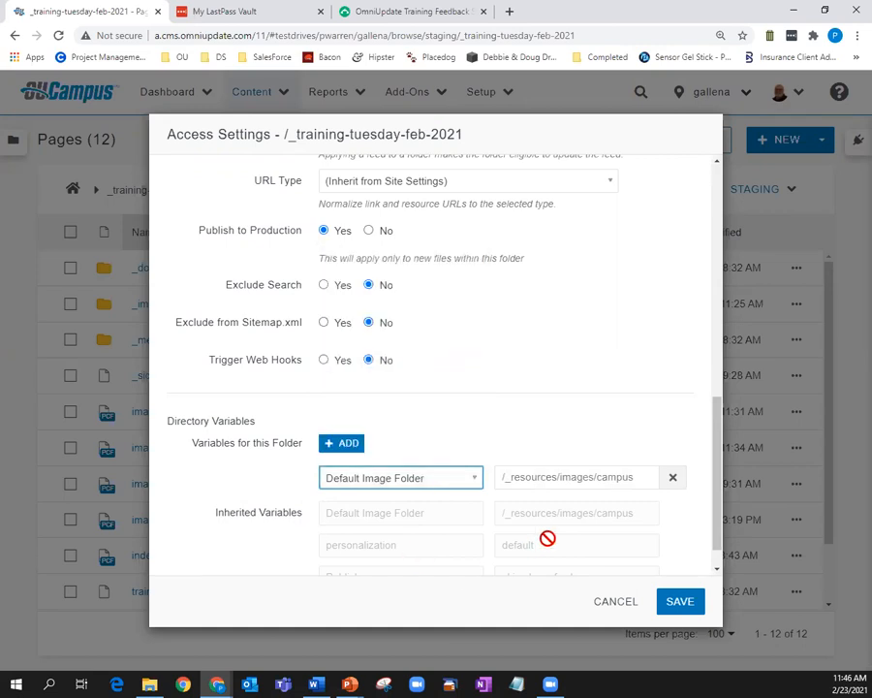
{"action": "left_click", "coordinate": [559, 477]}
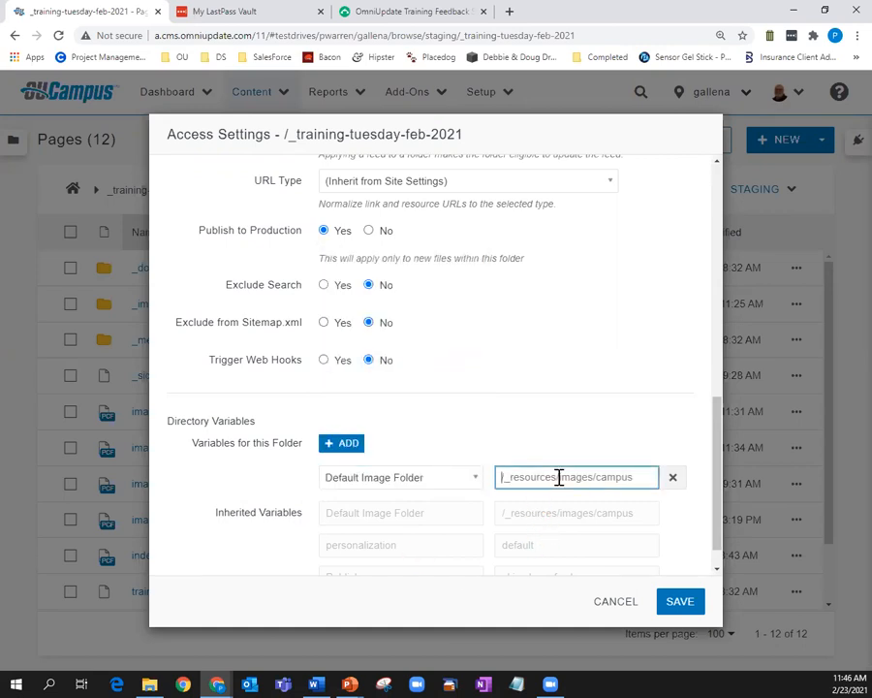
{"action": "type", "text": "/_training/images"}
{"action": "left_click", "coordinate": [682, 603]}
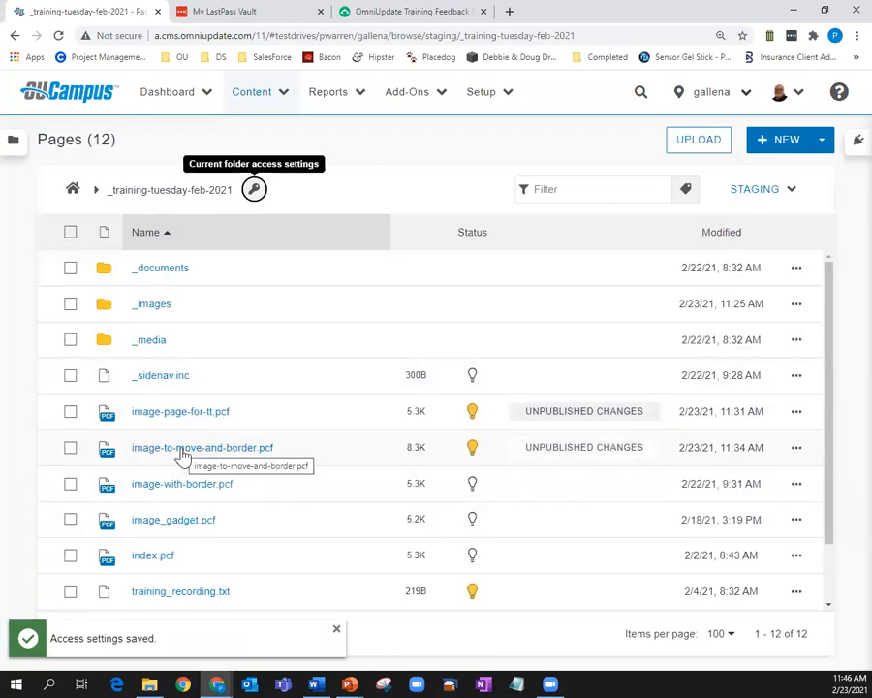
Open image-with-border.pcf, edit Main Content and check the image chooser's starting folder without inserting an image
{"action": "left_click", "coordinate": [183, 490]}
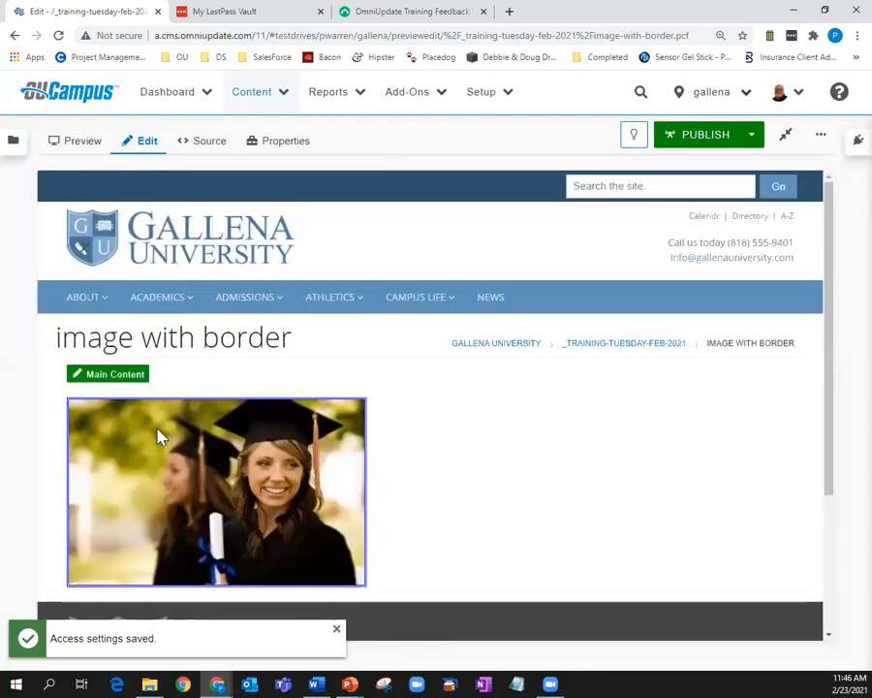
{"action": "left_click", "coordinate": [122, 374]}
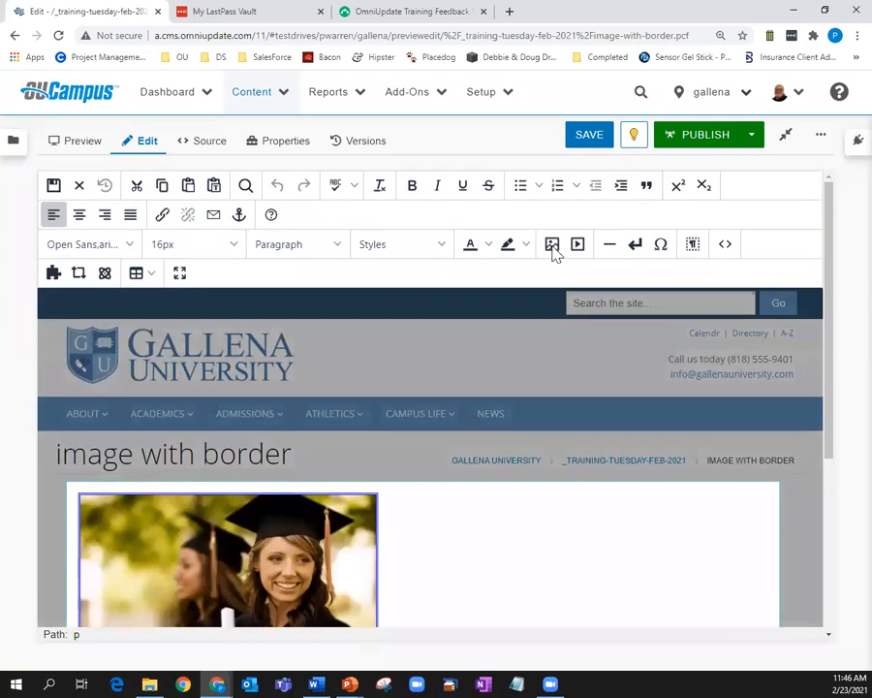
{"action": "left_click", "coordinate": [551, 246]}
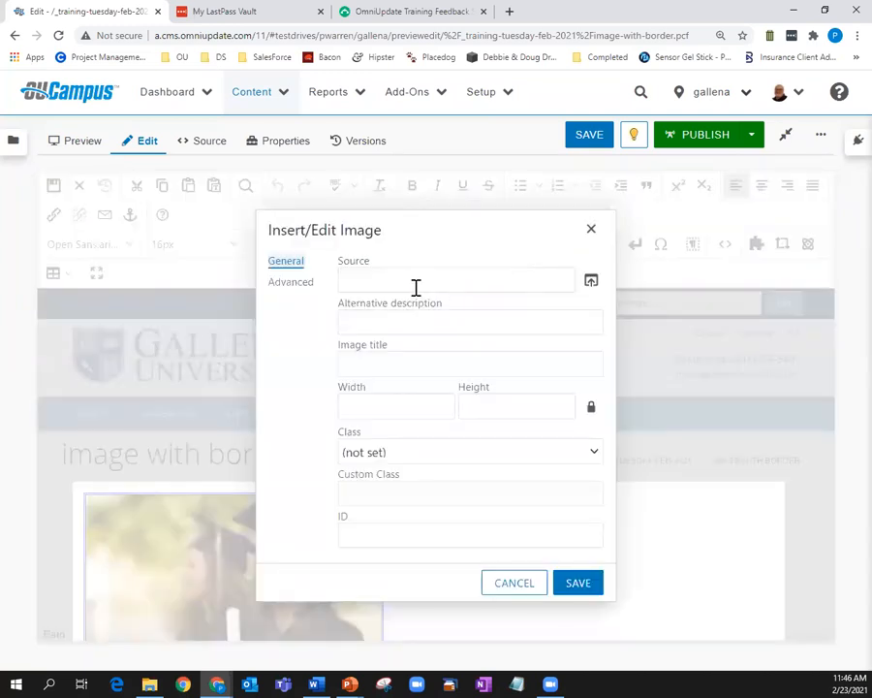
{"action": "left_click", "coordinate": [591, 282]}
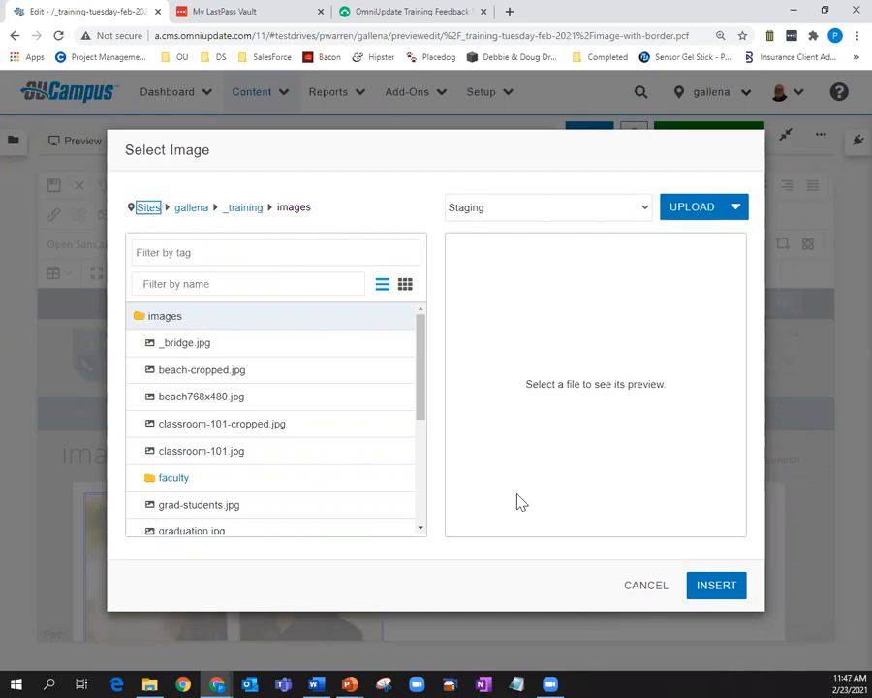
{"action": "left_click", "coordinate": [646, 587]}
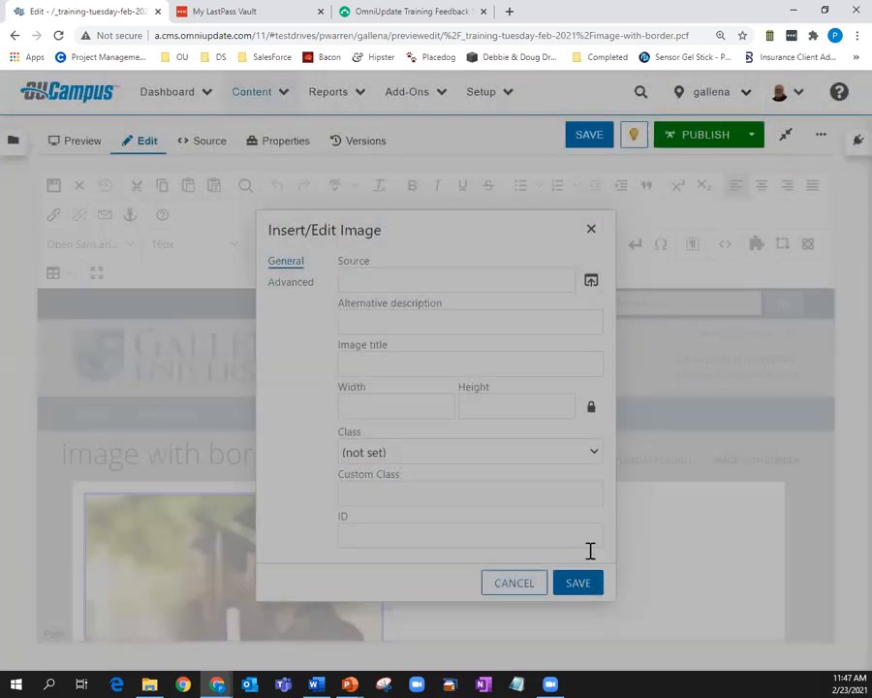
{"action": "left_click", "coordinate": [509, 586]}
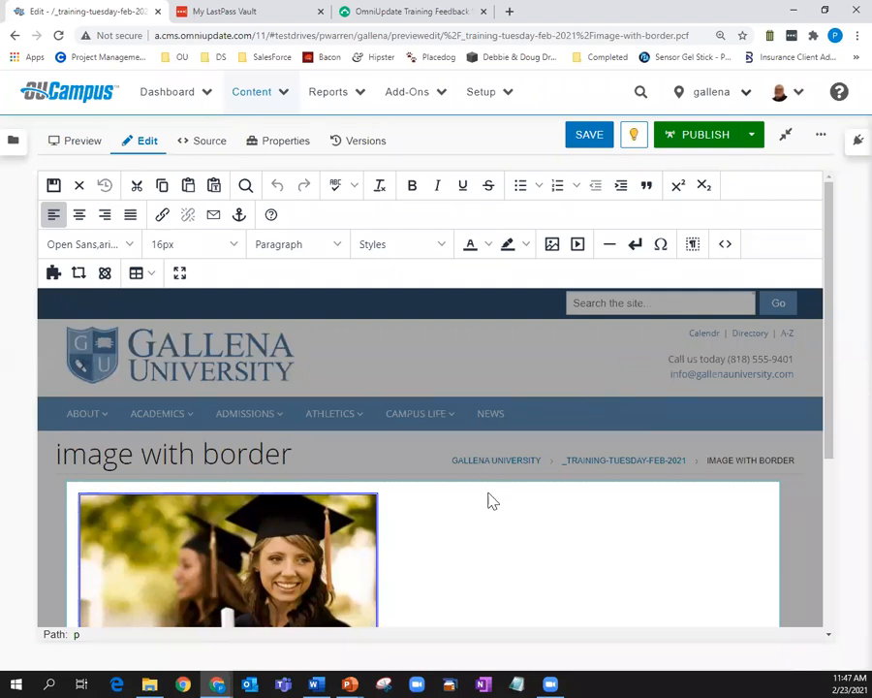
Save image-with-border.pcf and leave its Main Content region
{"action": "scroll", "coordinate": [446, 555], "scroll_direction": "down", "scroll_amount": 1}
{"action": "scroll", "coordinate": [446, 524], "scroll_direction": "up", "scroll_amount": 1}
{"action": "left_click", "coordinate": [54, 186]}
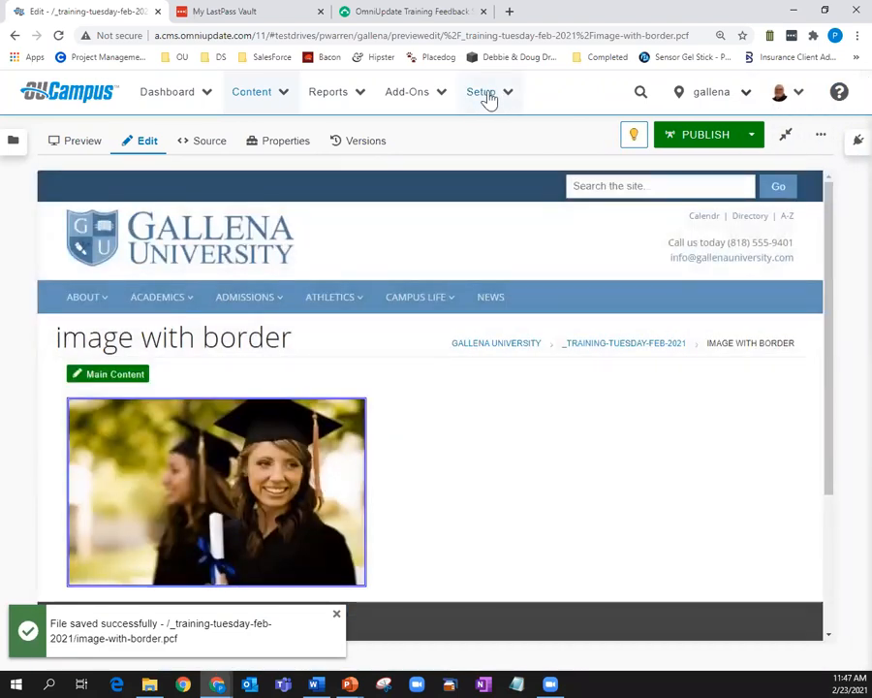
Open the image size setup, look over the existing size sets and return to the list of individual sizes
{"action": "left_click", "coordinate": [489, 97]}
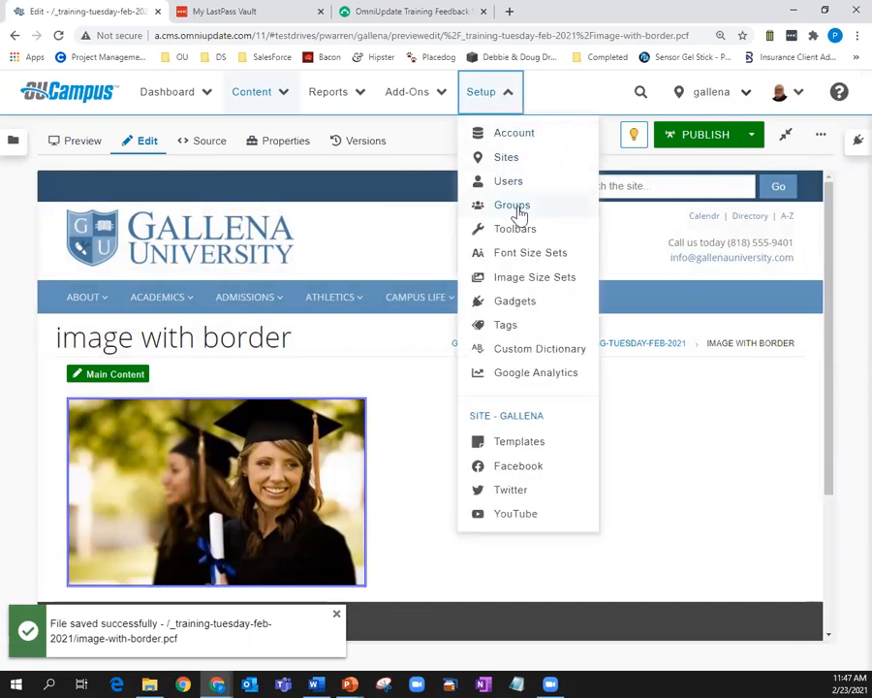
{"action": "left_click", "coordinate": [524, 280]}
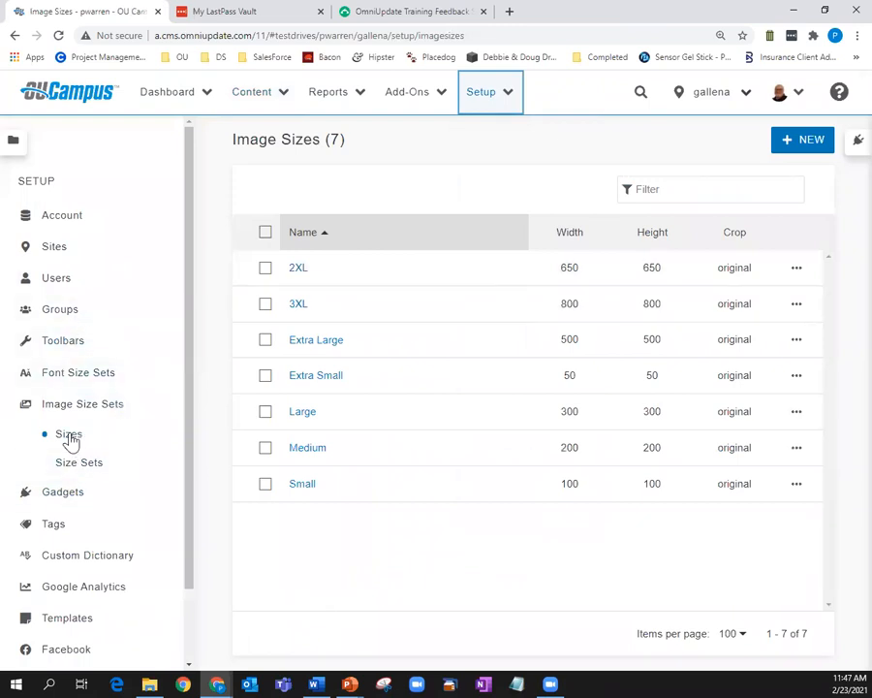
{"action": "left_click", "coordinate": [80, 467]}
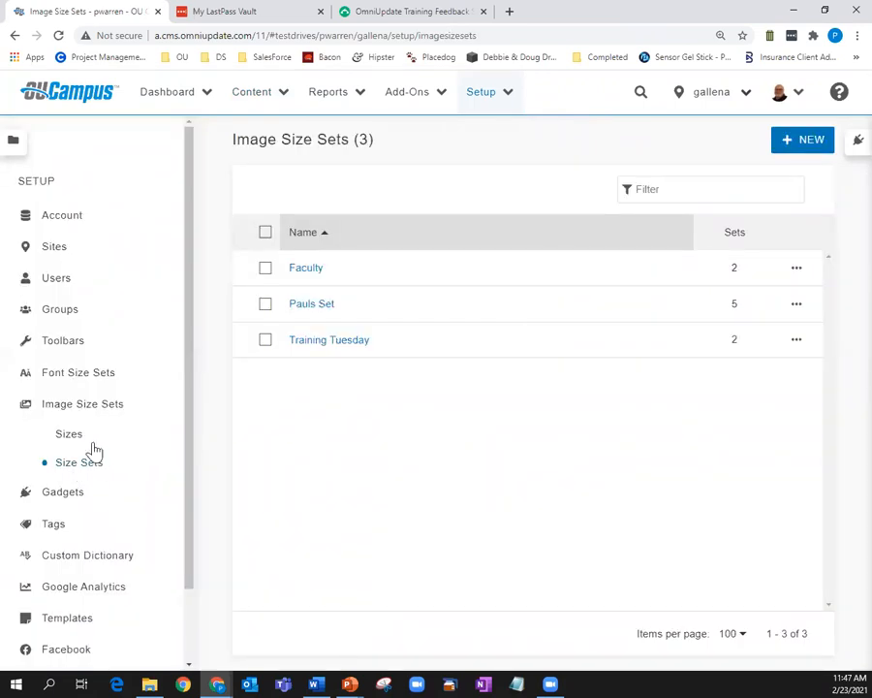
{"action": "left_click", "coordinate": [70, 435]}
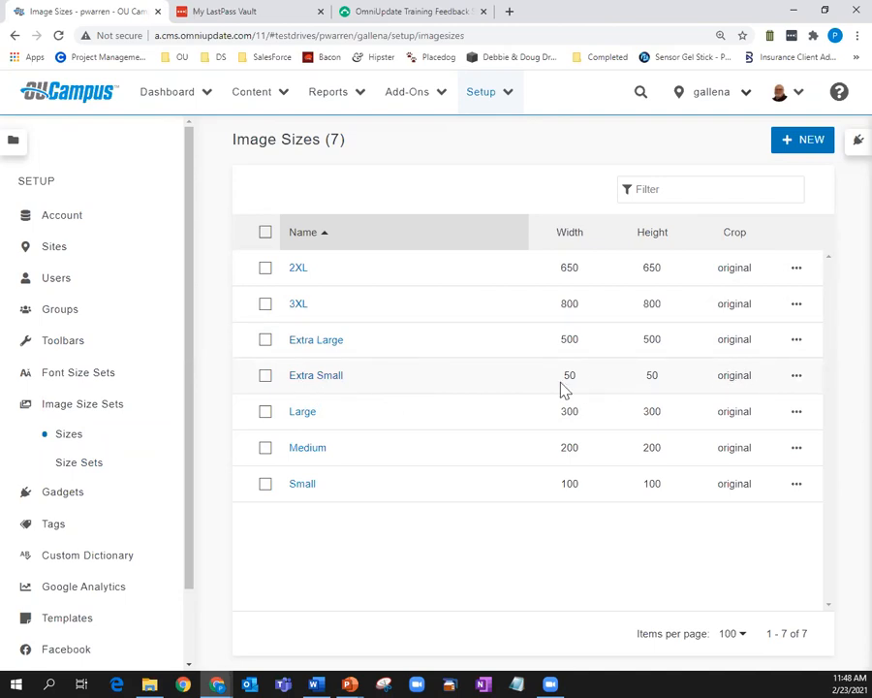
Set the Extra Small image size's aspect ratio to Crop and save it, then check the Large size's settings without changing them
{"action": "left_click", "coordinate": [797, 375]}
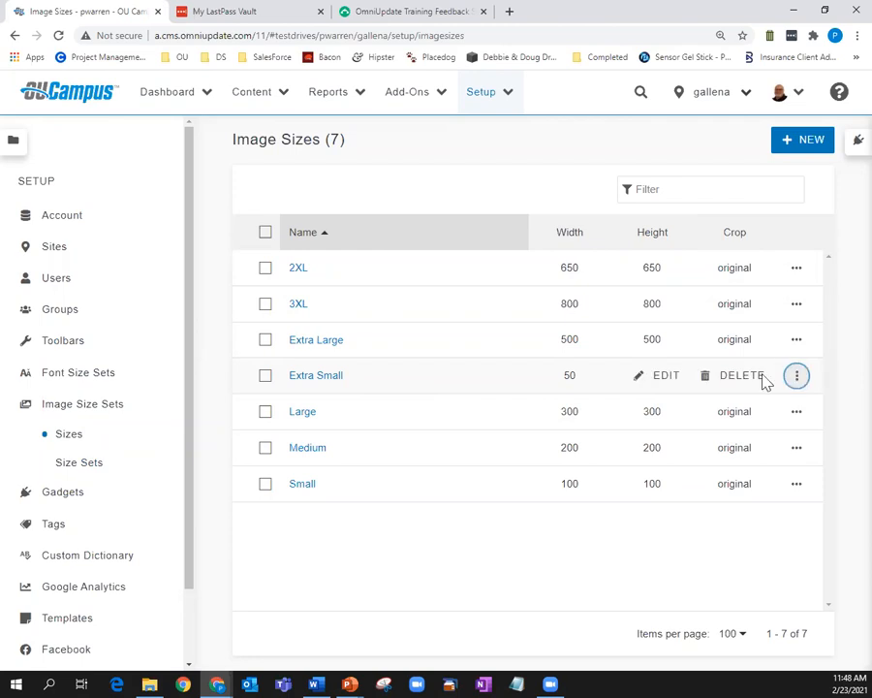
{"action": "left_click", "coordinate": [673, 378]}
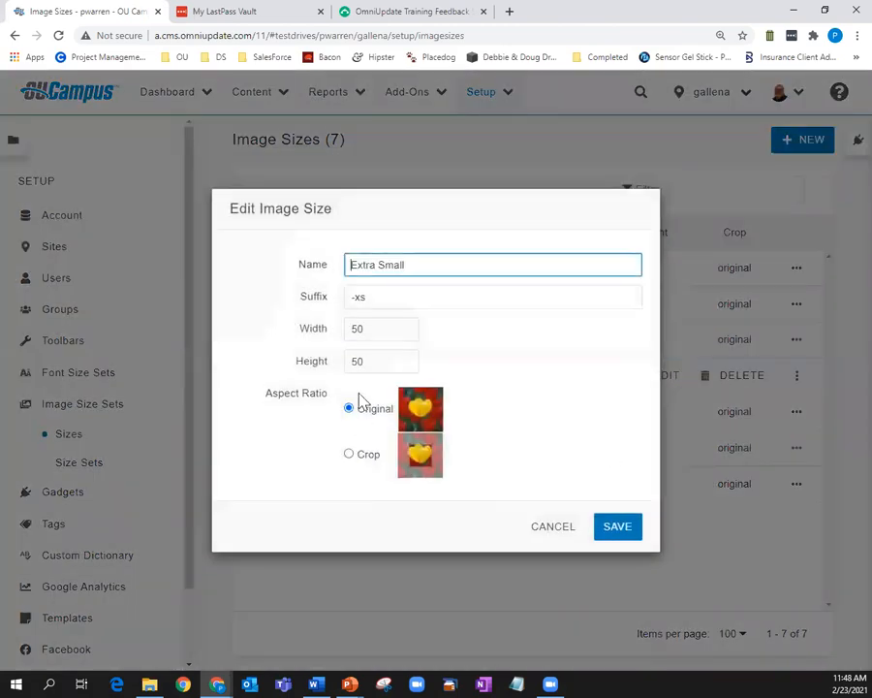
{"action": "left_click", "coordinate": [350, 454]}
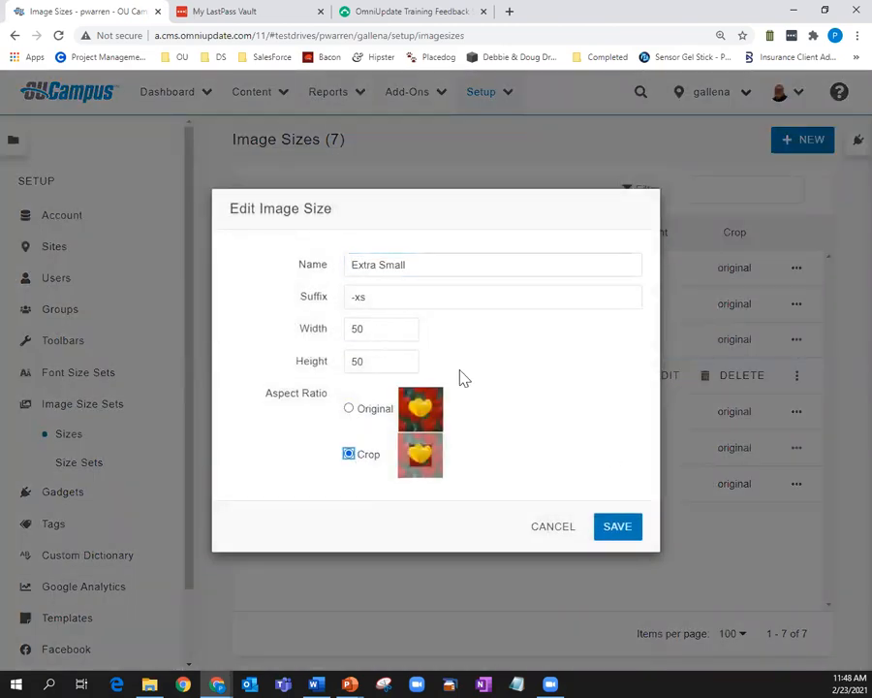
{"action": "left_click", "coordinate": [618, 529]}
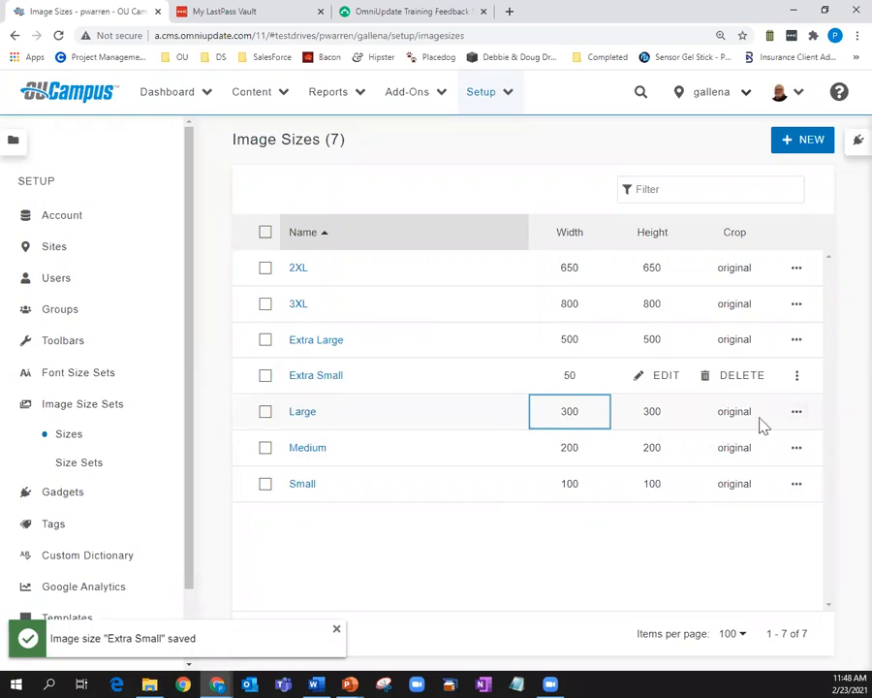
{"action": "left_click", "coordinate": [303, 415]}
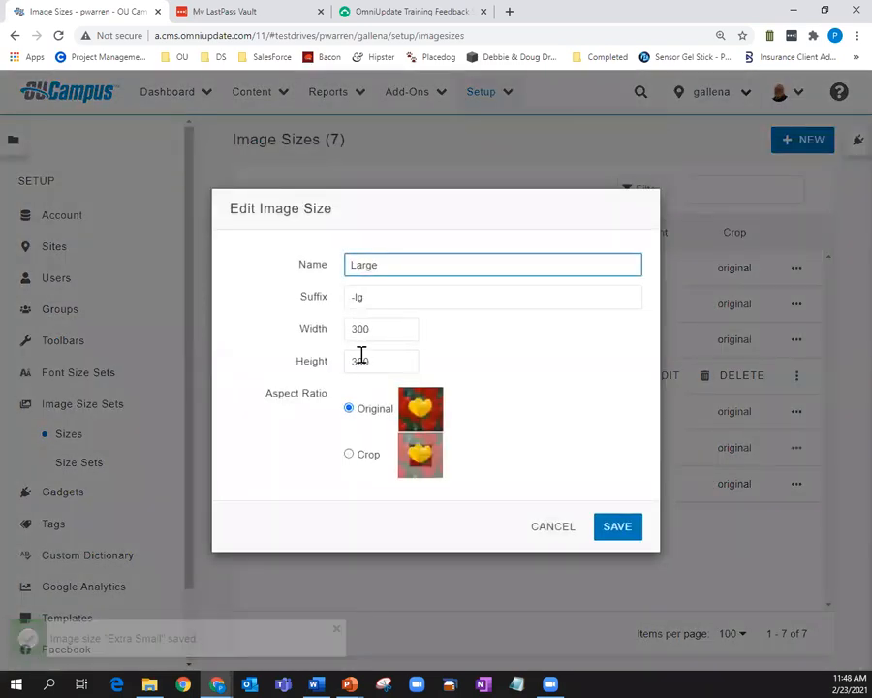
{"action": "left_click", "coordinate": [558, 527]}
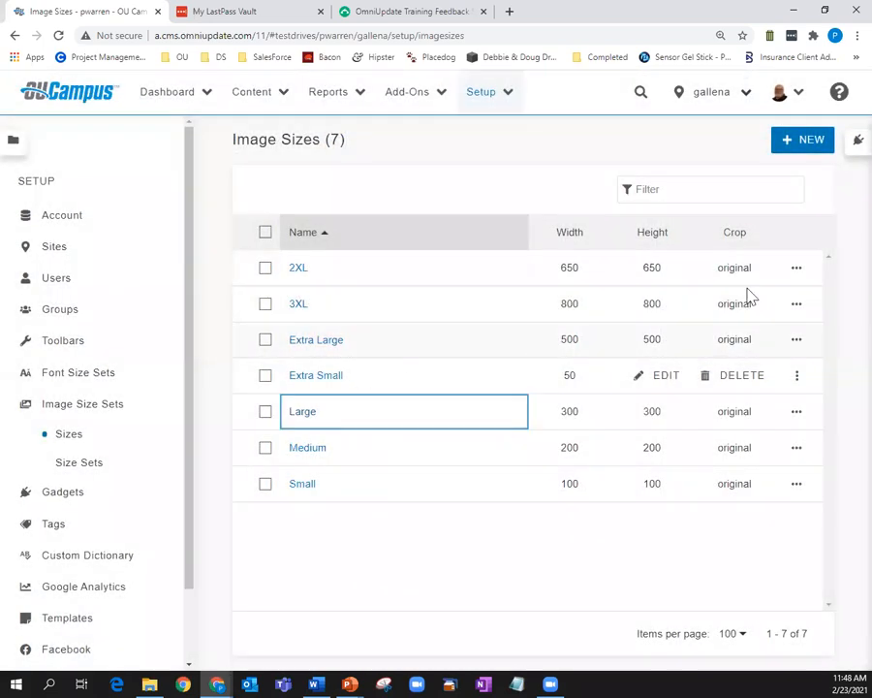
Create an image size named Training Tuesday with suffix -tt, width 450 px, height 450 px and the Crop aspect ratio
{"action": "left_click", "coordinate": [804, 145]}
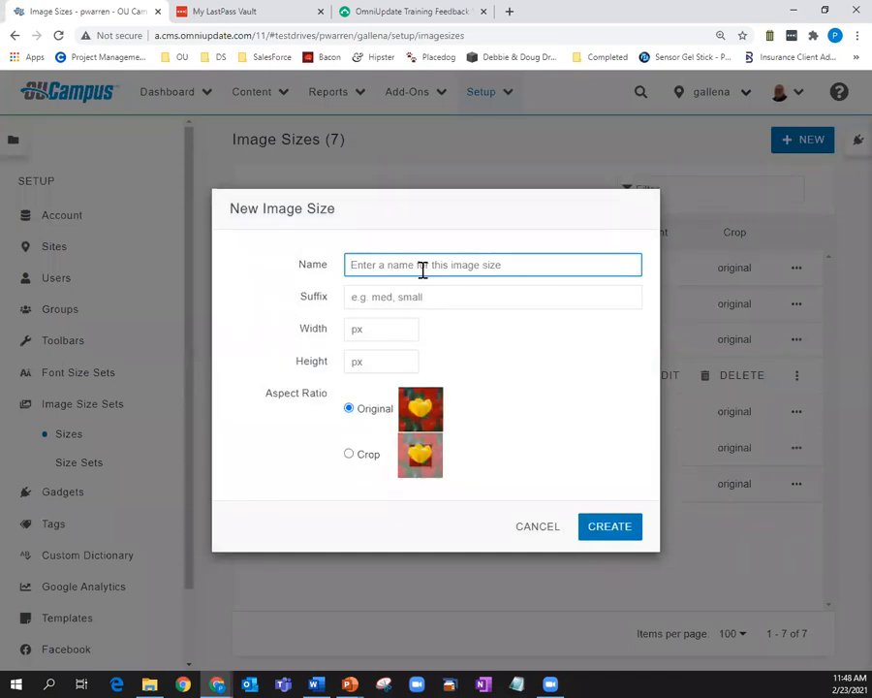
{"action": "type", "text": "Training Tuesd"}
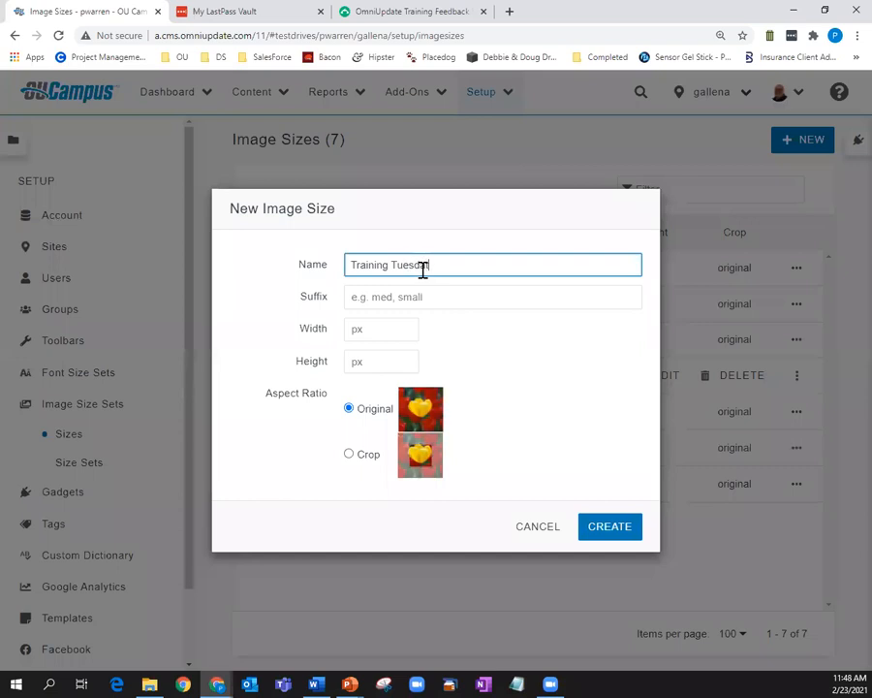
{"action": "type", "text": "ay"}
{"action": "left_click", "coordinate": [385, 303]}
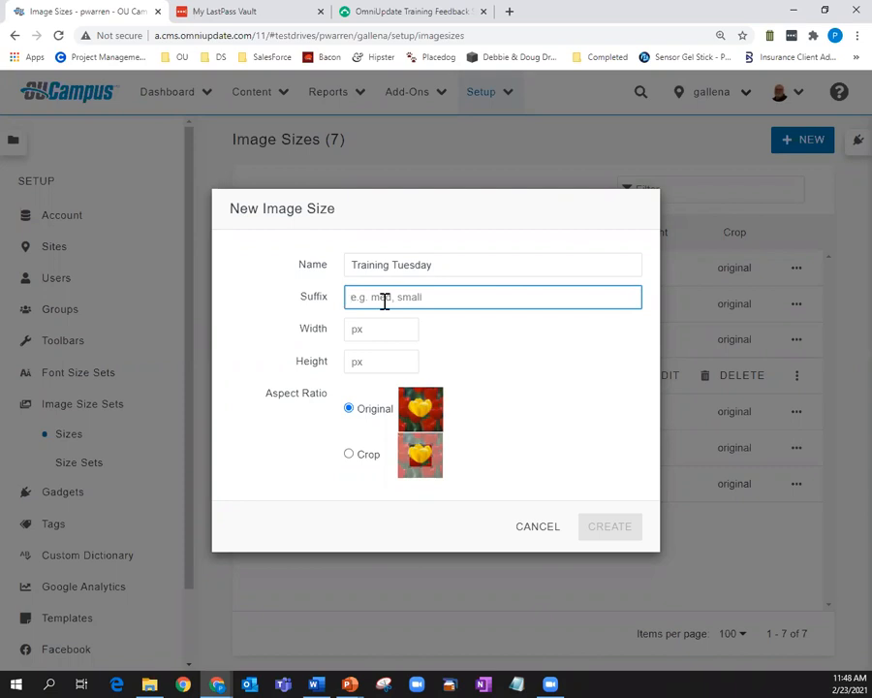
{"action": "type", "text": "-tt"}
{"action": "left_click", "coordinate": [360, 330]}
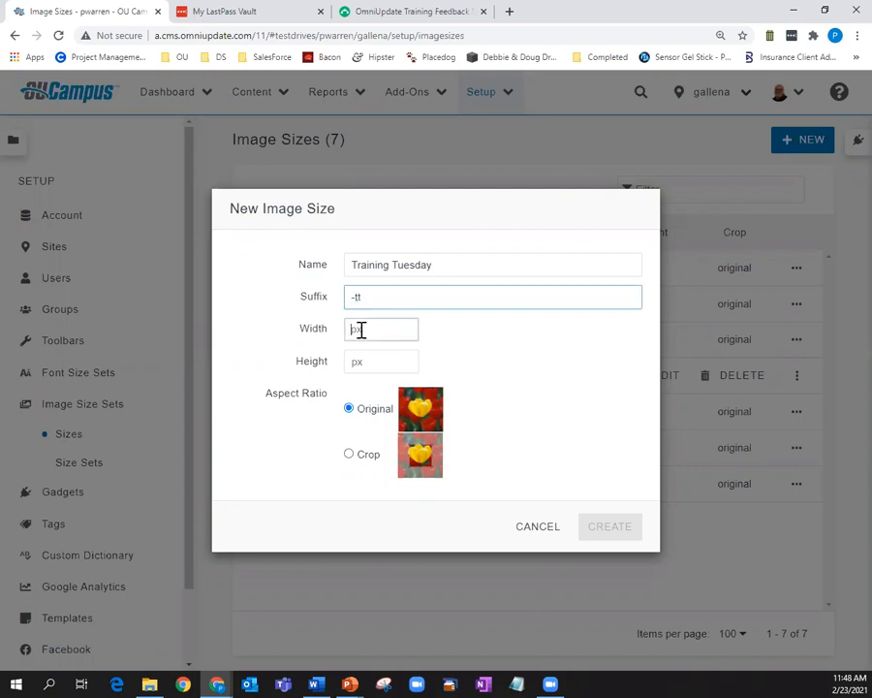
{"action": "type", "text": "450"}
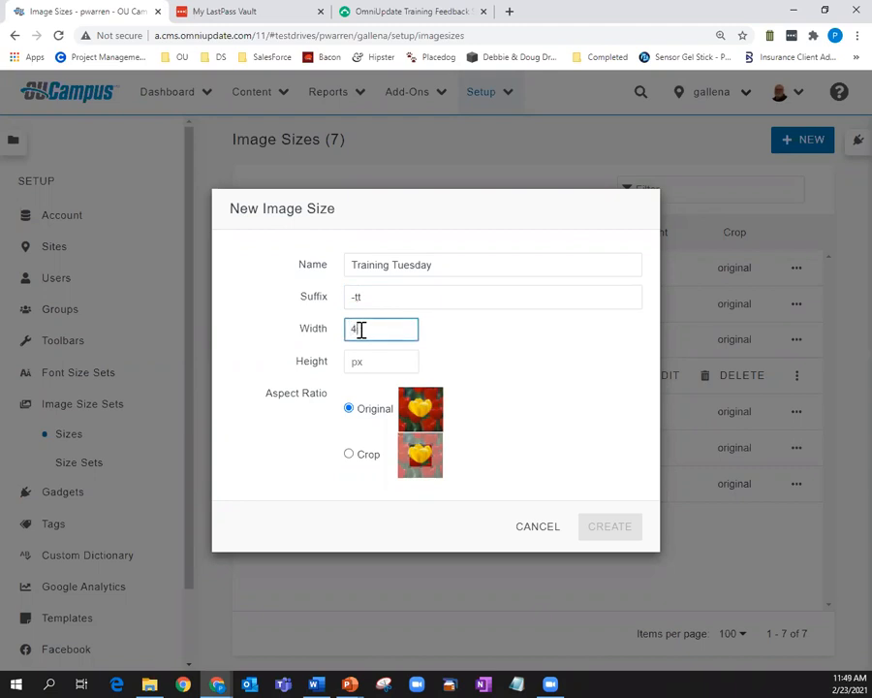
{"action": "left_click", "coordinate": [385, 362]}
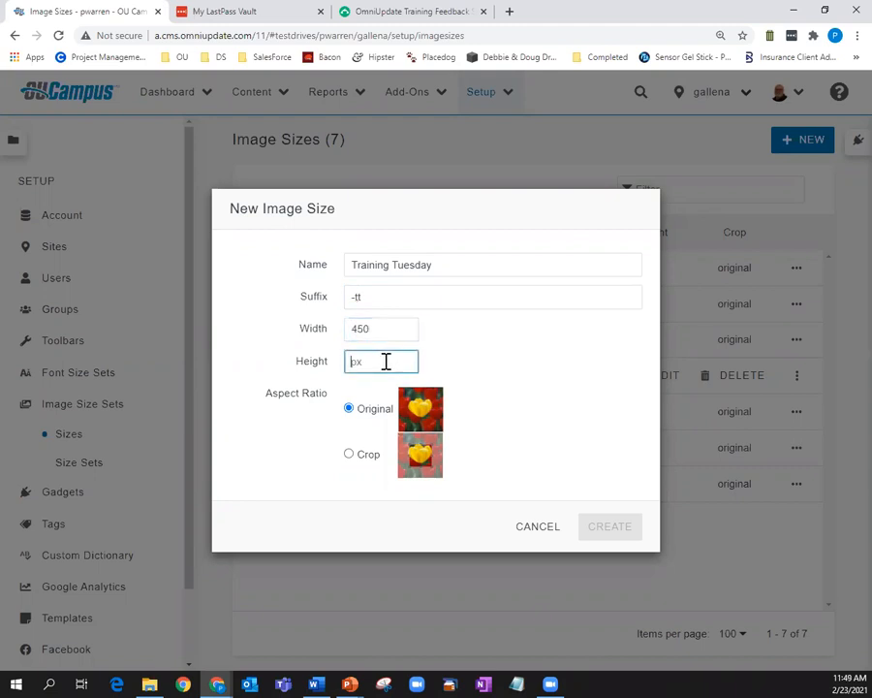
{"action": "type", "text": "450"}
{"action": "left_click", "coordinate": [350, 456]}
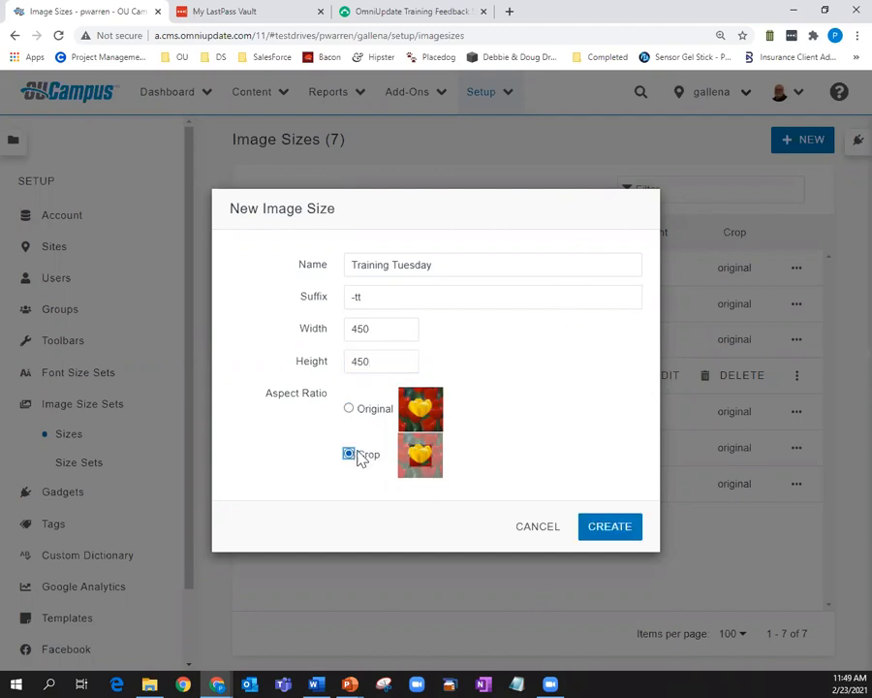
{"action": "left_click", "coordinate": [612, 527]}
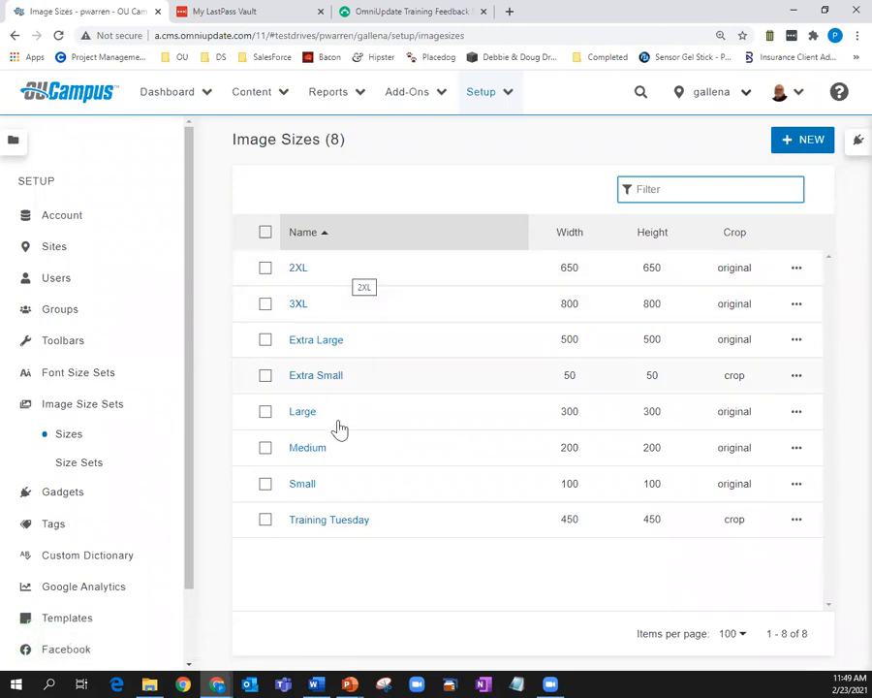
Edit the Training Tuesday image size set and include the 450 px Training Tuesday size in it
{"action": "left_click", "coordinate": [73, 465]}
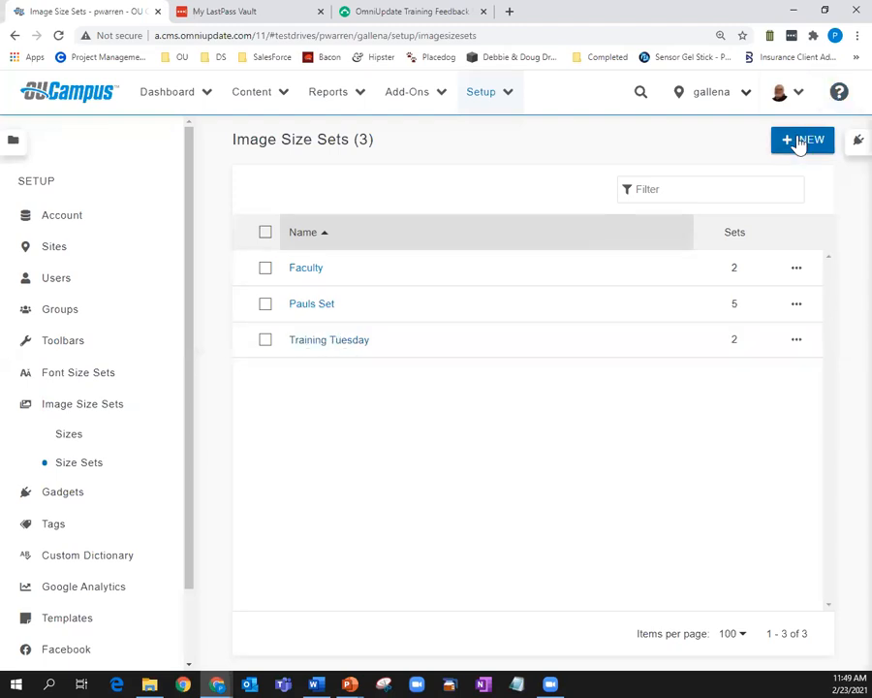
{"action": "left_click", "coordinate": [346, 347]}
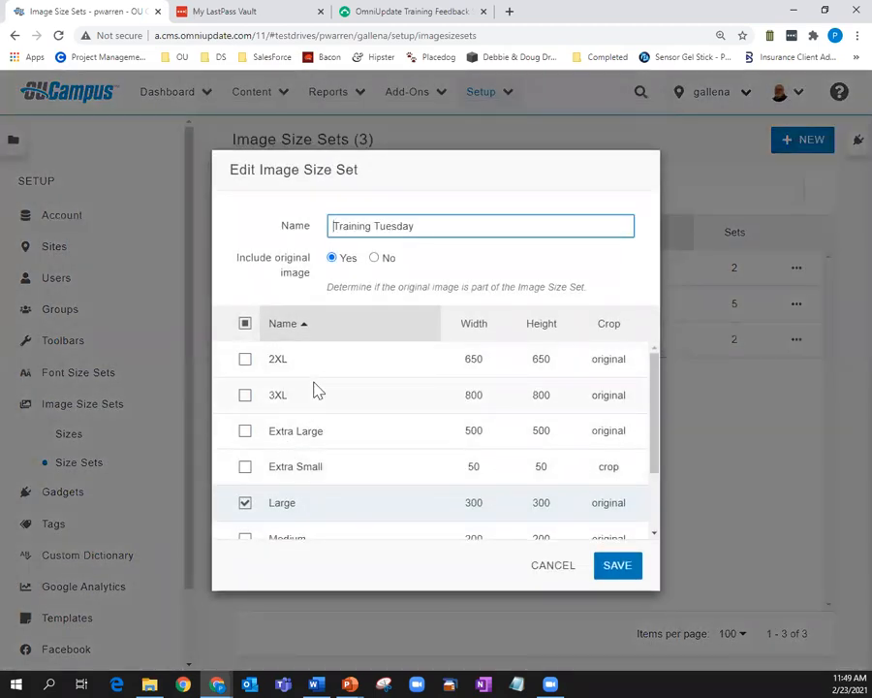
{"action": "scroll", "coordinate": [314, 388], "scroll_direction": "down", "scroll_amount": 2}
{"action": "scroll", "coordinate": [314, 391], "scroll_direction": "up", "scroll_amount": 3}
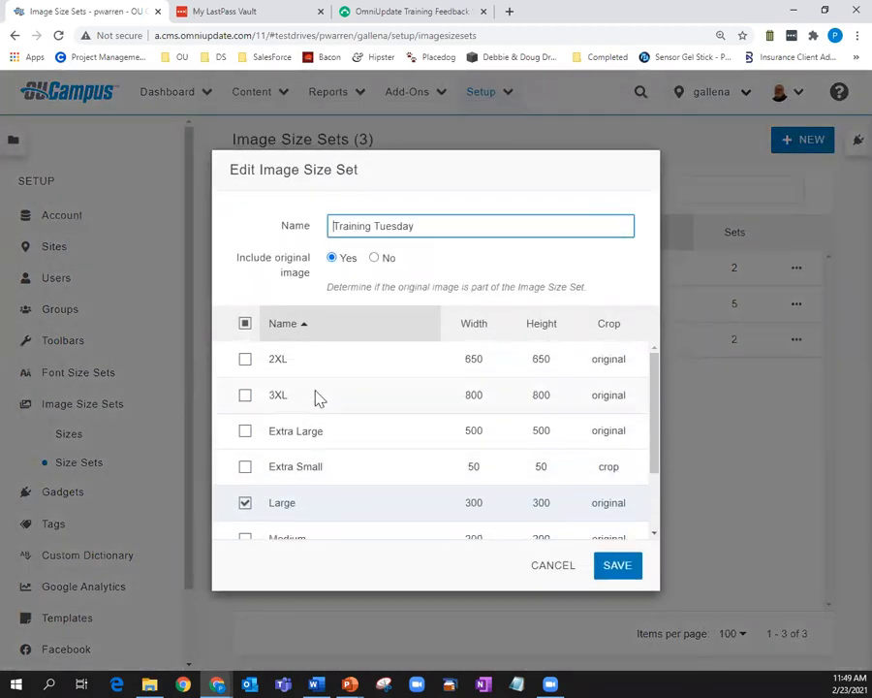
{"action": "scroll", "coordinate": [339, 376], "scroll_direction": "down", "scroll_amount": 2}
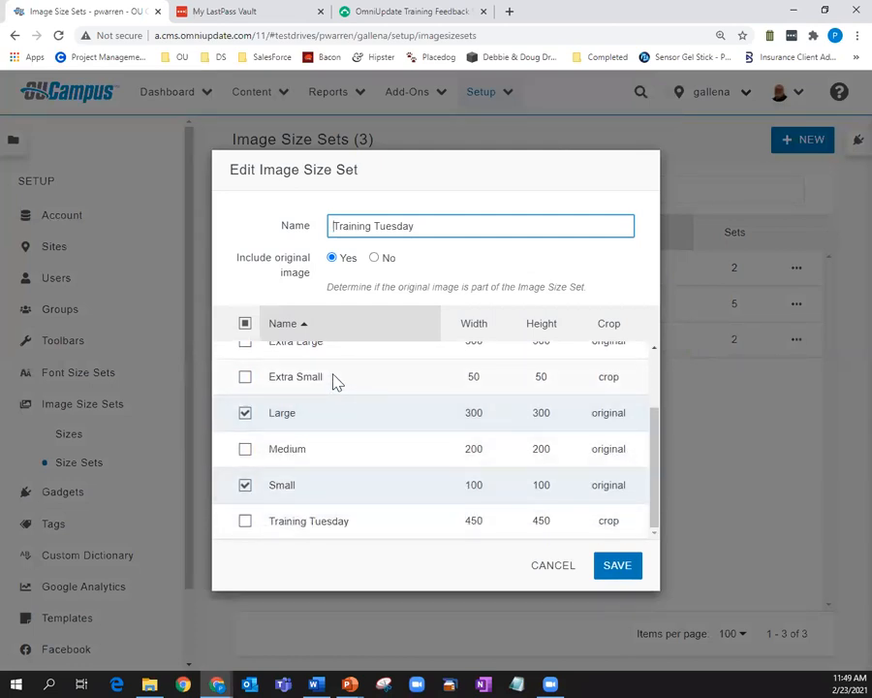
{"action": "scroll", "coordinate": [334, 381], "scroll_direction": "up", "scroll_amount": 3}
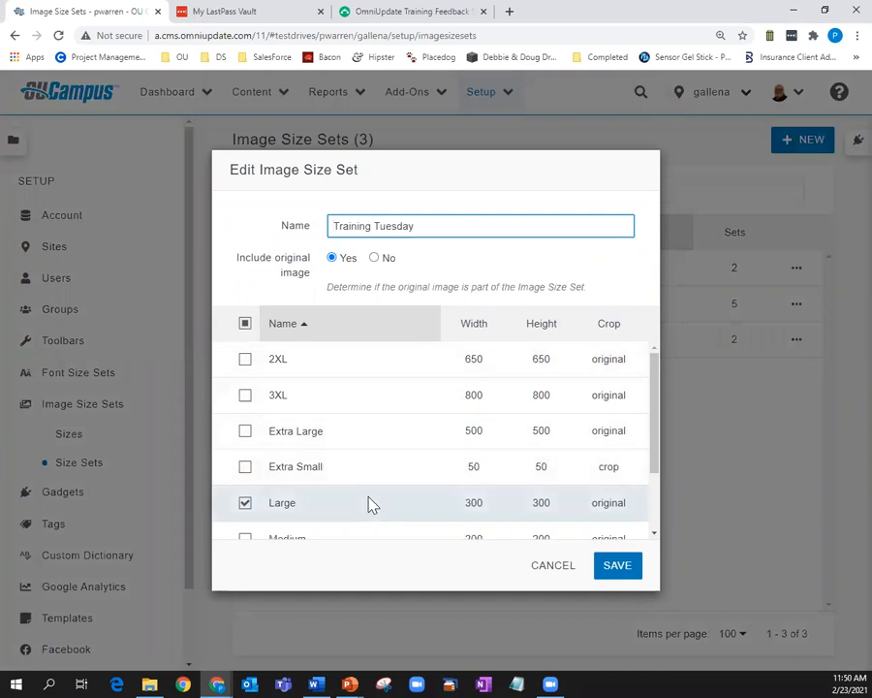
{"action": "scroll", "coordinate": [369, 504], "scroll_direction": "down", "scroll_amount": 2}
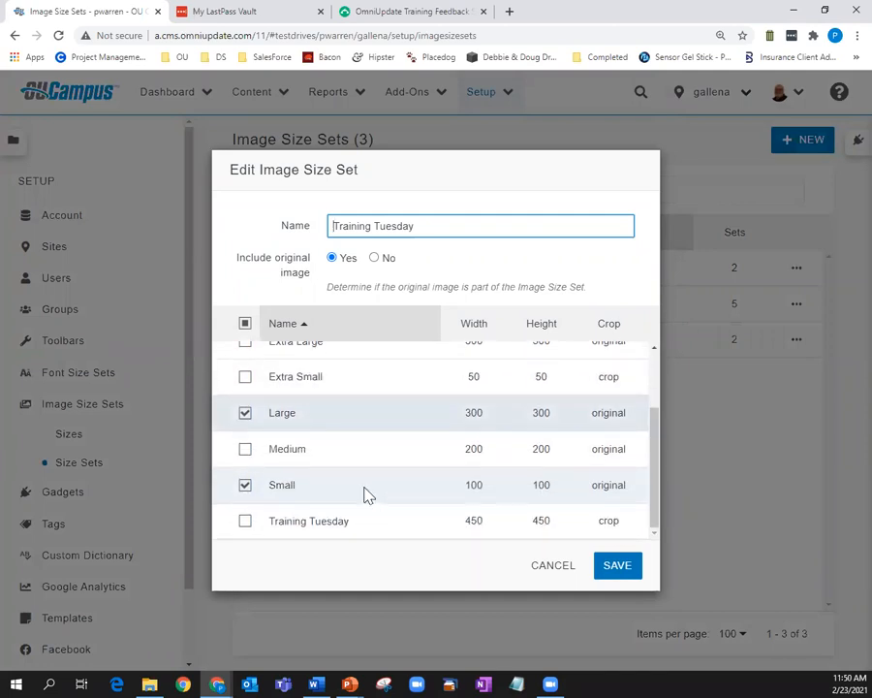
{"action": "left_click", "coordinate": [246, 524]}
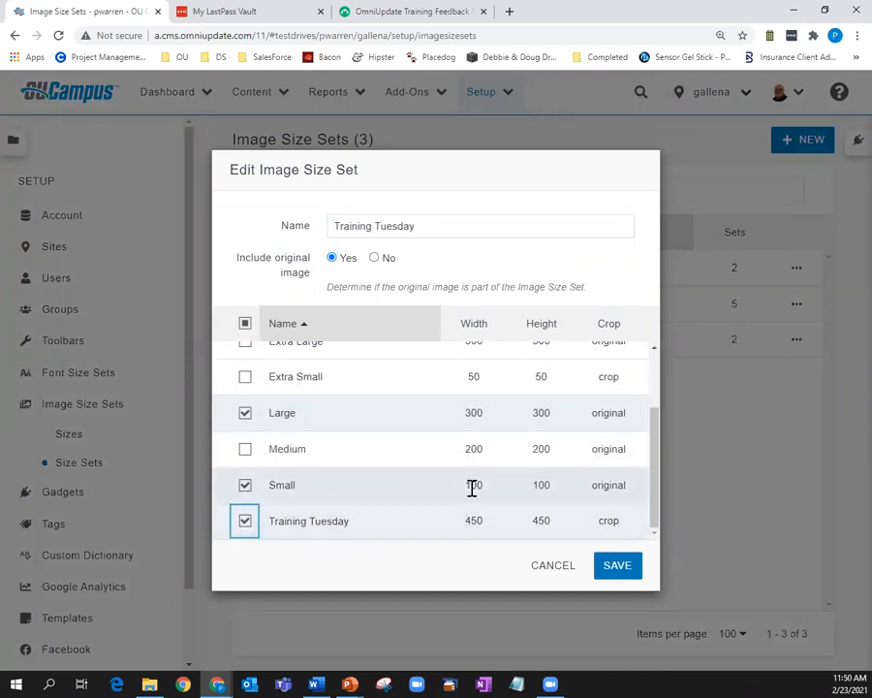
Include the 2XL size in the Training Tuesday image size set, leaving 3XL out, and save the set
{"action": "scroll", "coordinate": [300, 491], "scroll_direction": "up", "scroll_amount": 2}
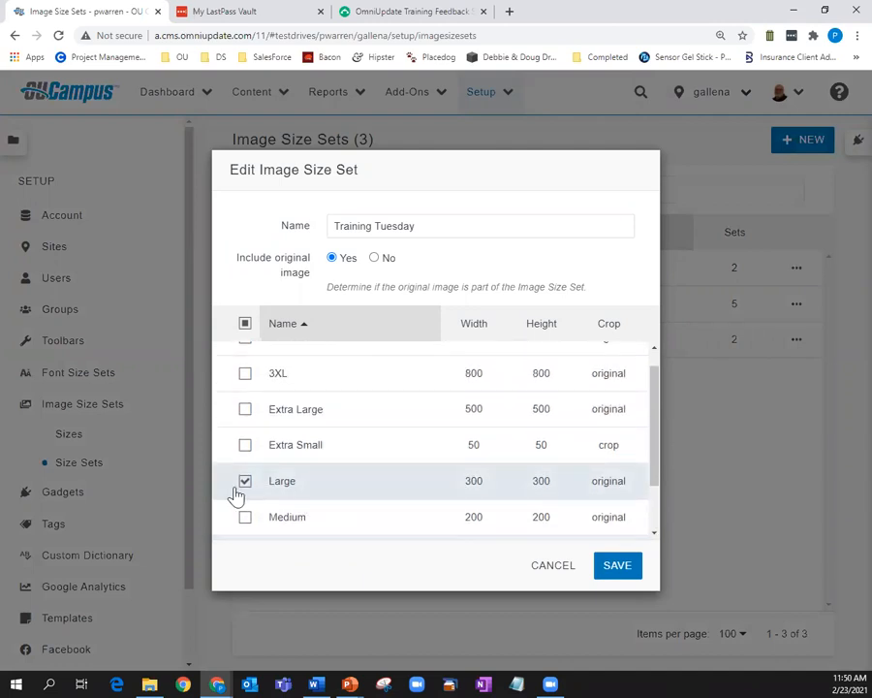
{"action": "scroll", "coordinate": [423, 489], "scroll_direction": "up", "scroll_amount": 1}
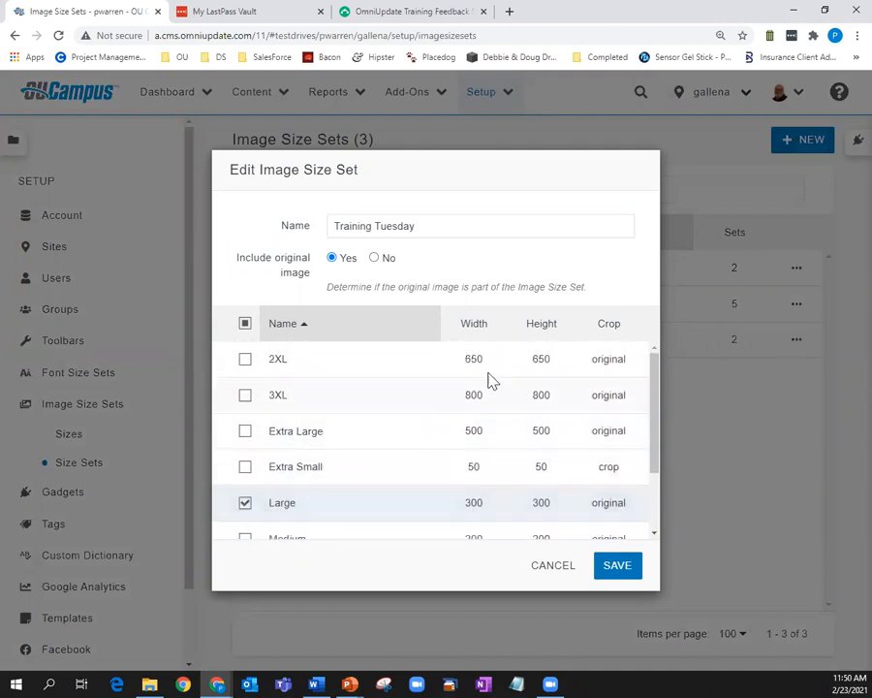
{"action": "left_click", "coordinate": [245, 400]}
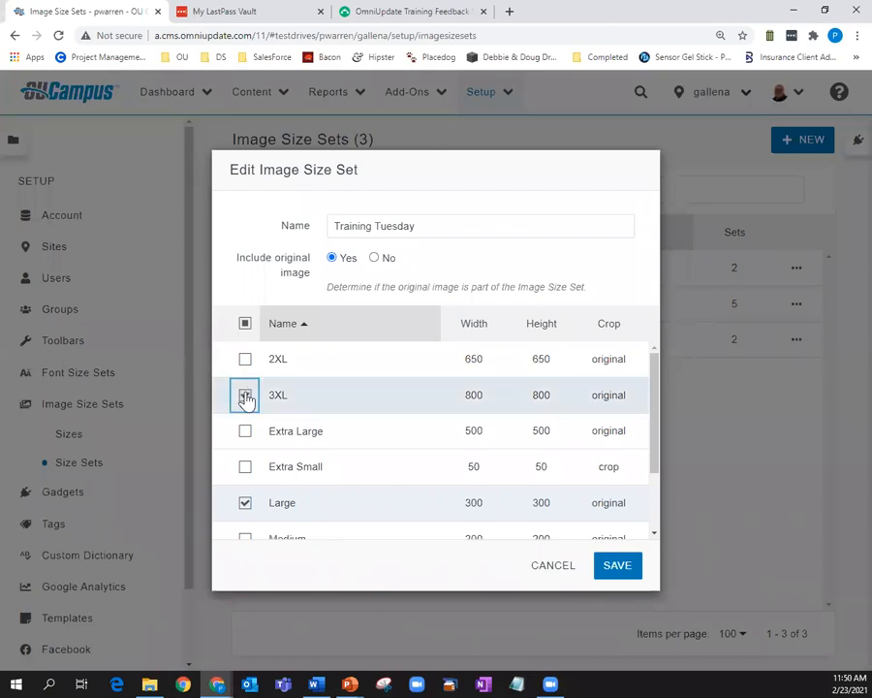
{"action": "left_click", "coordinate": [245, 398]}
{"action": "left_click", "coordinate": [246, 361]}
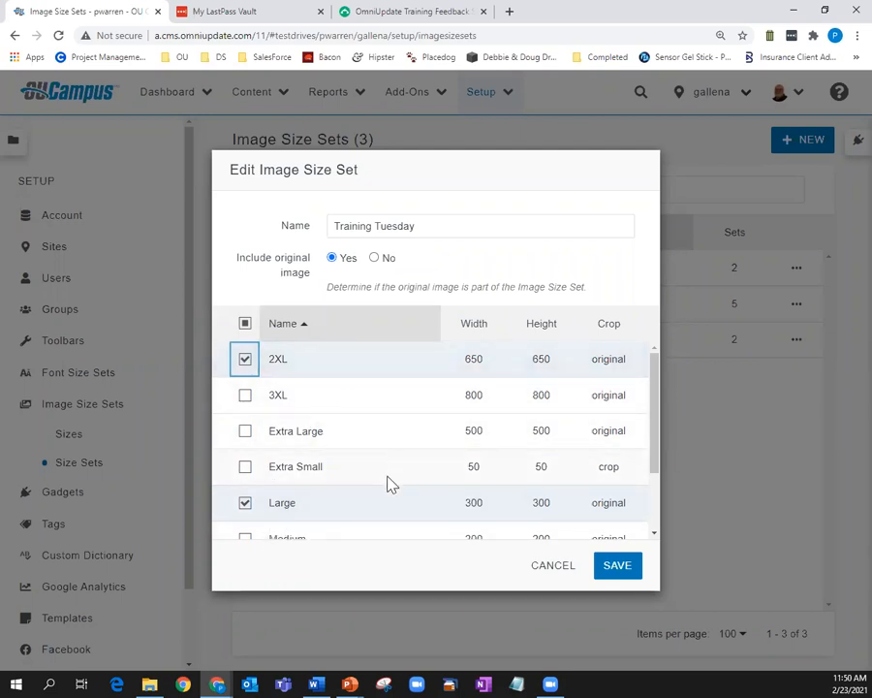
{"action": "left_click", "coordinate": [618, 568]}
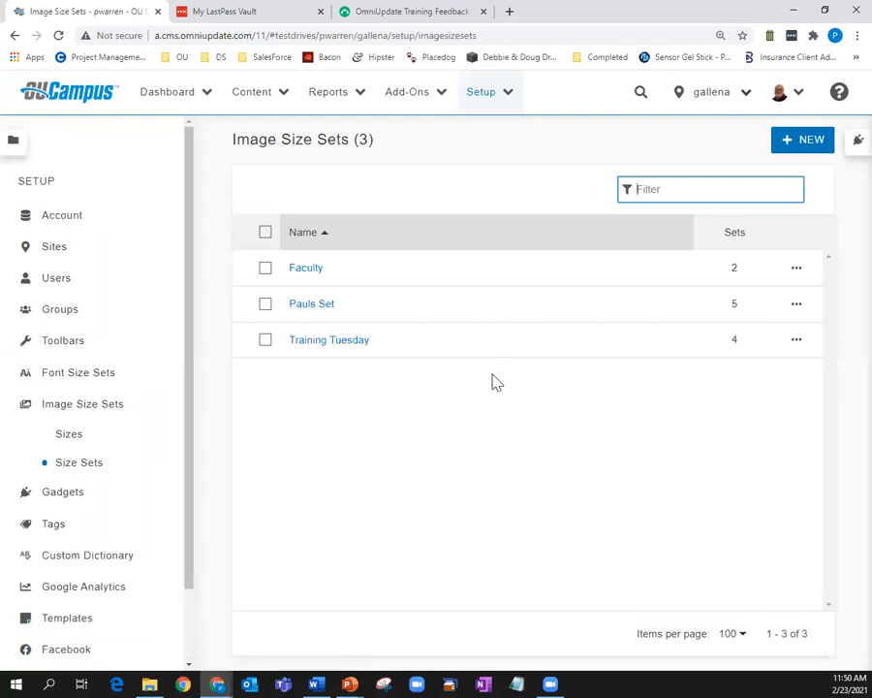
Go to the Pages content listing and review the files in the _training-tuesday-feb-2021 folder
{"action": "left_click", "coordinate": [250, 101]}
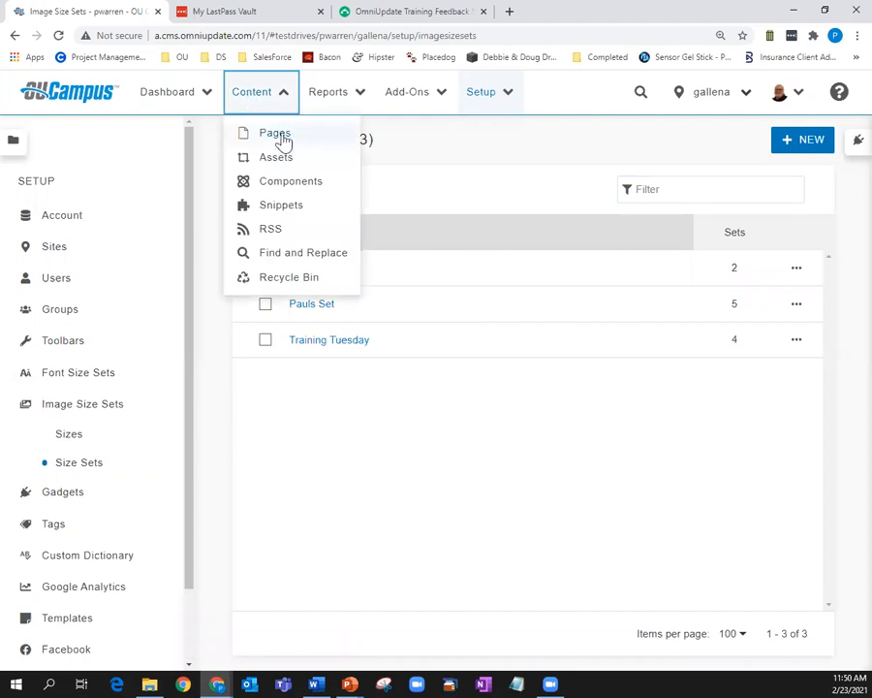
{"action": "left_click", "coordinate": [280, 136]}
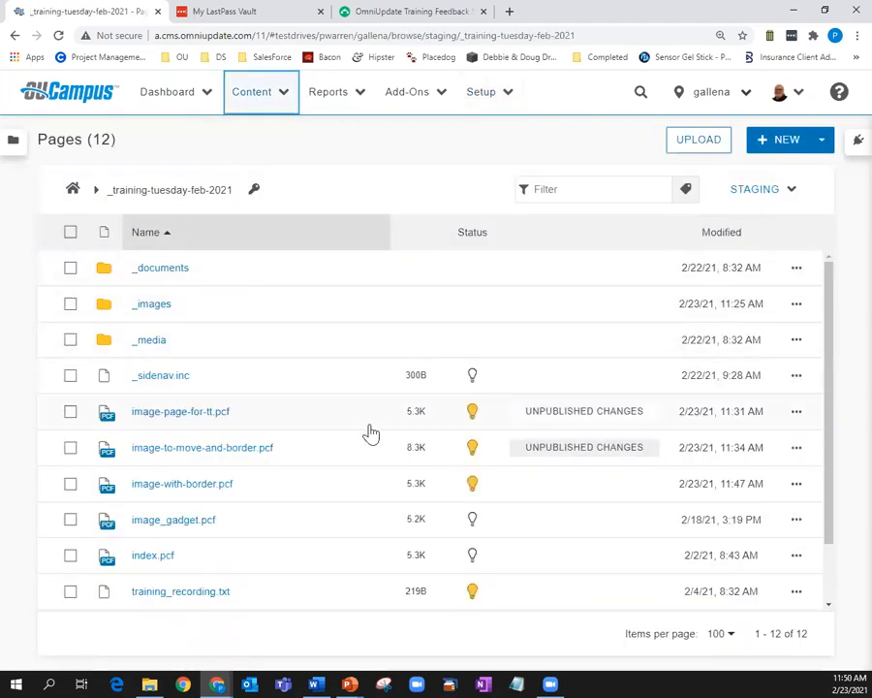
{"action": "scroll", "coordinate": [340, 441], "scroll_direction": "down", "scroll_amount": 2}
{"action": "scroll", "coordinate": [286, 497], "scroll_direction": "up", "scroll_amount": 2}
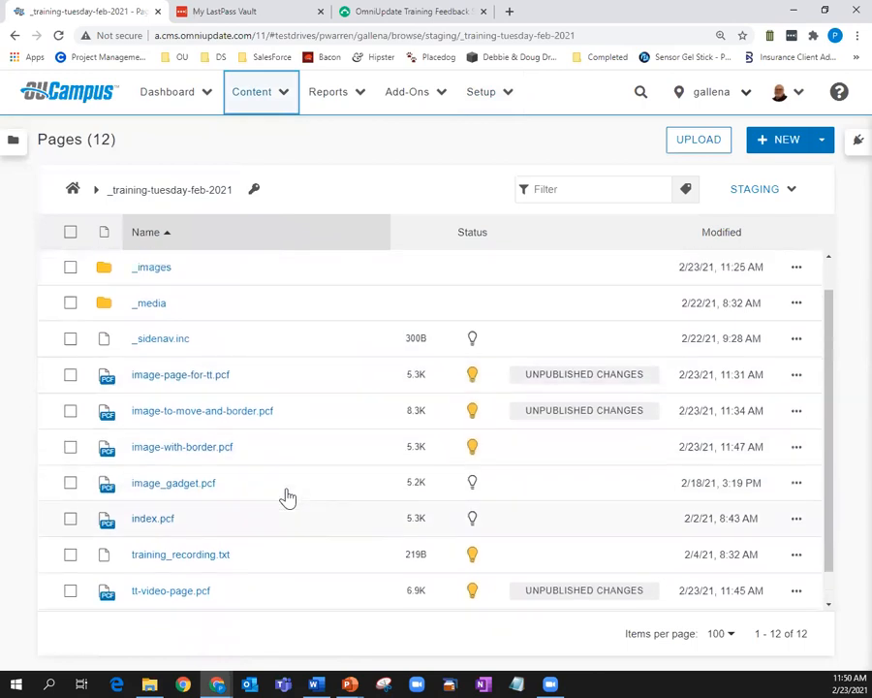
Try to create a new folder inside _training-tuesday-feb-2021 with a name starting with a capitalised "Training" and a space
{"action": "left_click", "coordinate": [776, 143]}
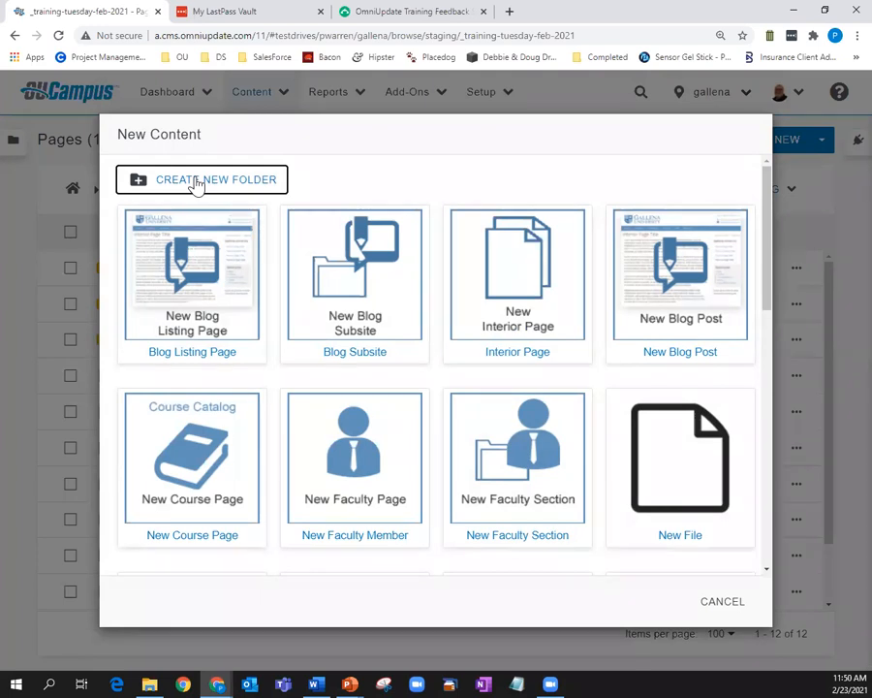
{"action": "left_click", "coordinate": [197, 183]}
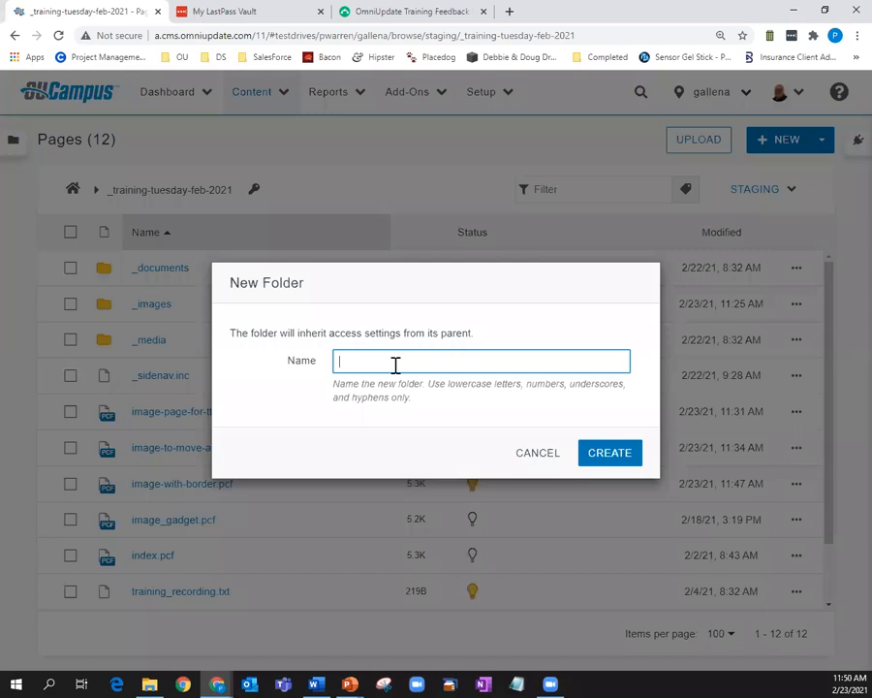
{"action": "type", "text": "Training "}
{"action": "type", "text": "Ses"}
{"action": "type", "text": "s"}
{"action": "type", "text": "s"}
{"action": "left_click", "coordinate": [610, 453]}
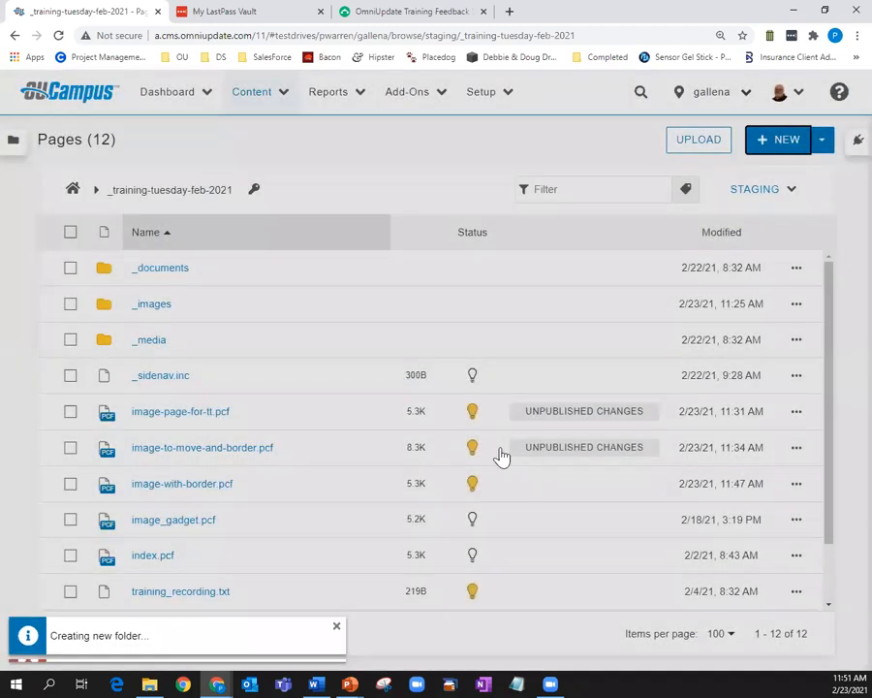
{"action": "left_click", "coordinate": [335, 627]}
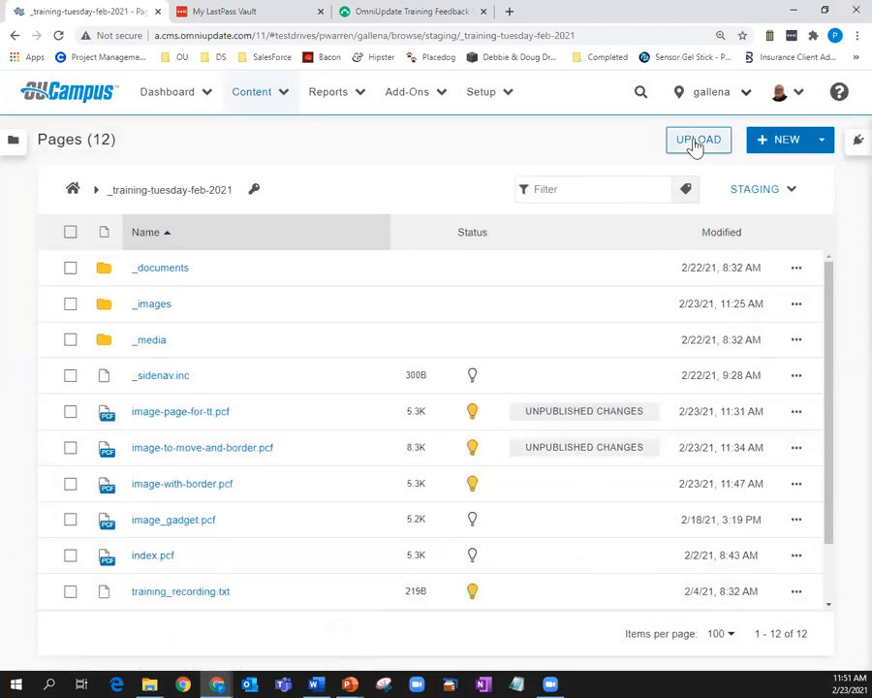
Create a new folder named training-sets inside the _training-tuesday-feb-2021 folder
{"action": "left_click", "coordinate": [790, 144]}
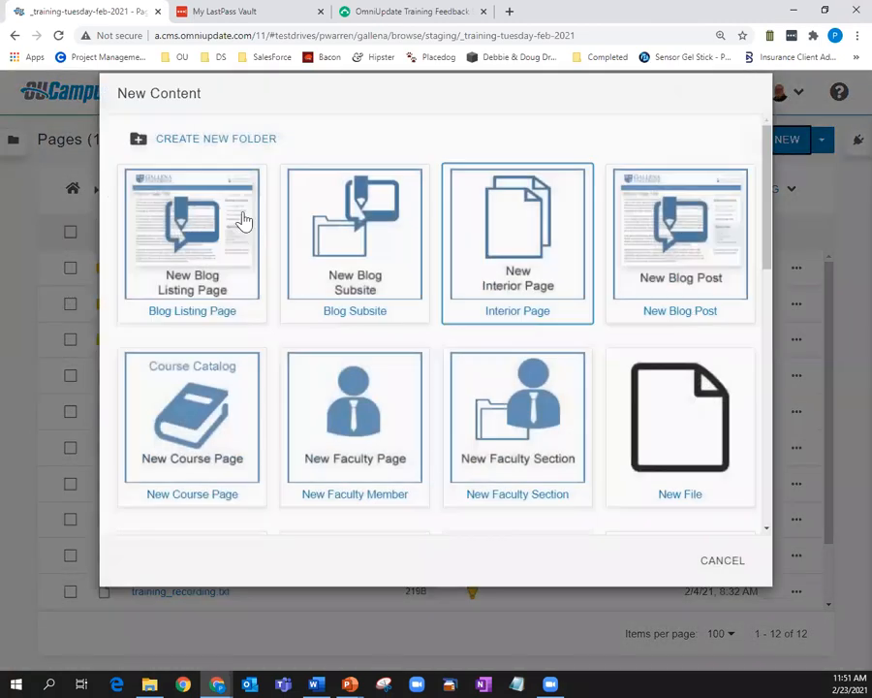
{"action": "left_click", "coordinate": [220, 179]}
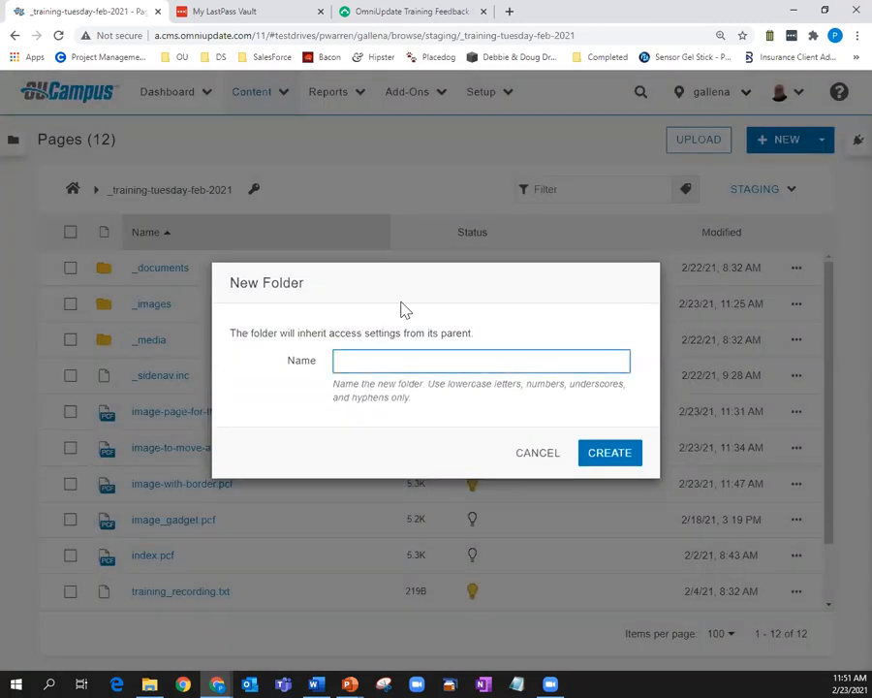
{"action": "type", "text": "training-sets"}
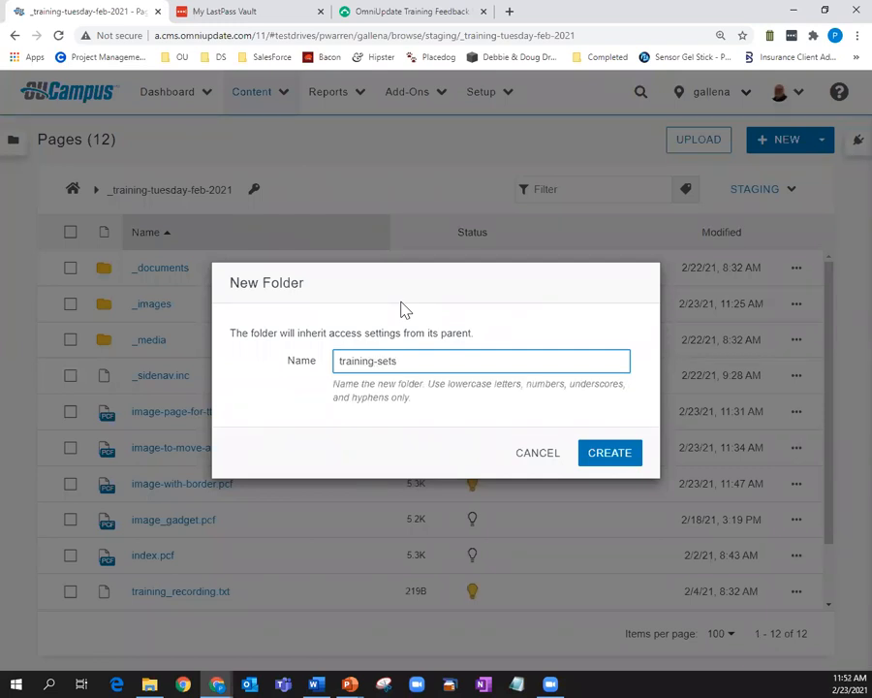
{"action": "left_click", "coordinate": [593, 454]}
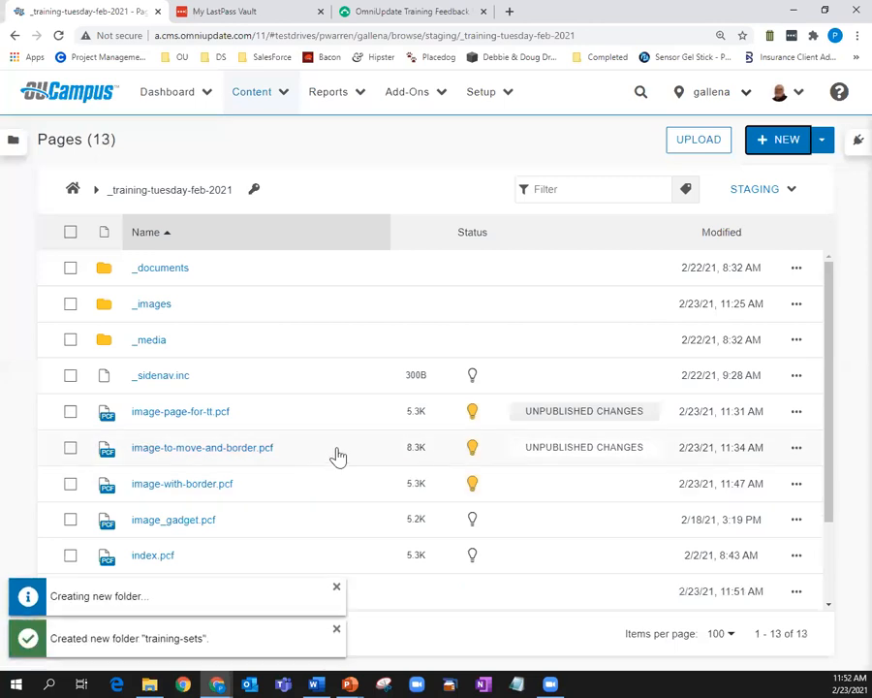
Open the access settings of the training-sets folder and choose Training Tuesday as its image size set
{"action": "scroll", "coordinate": [237, 452], "scroll_direction": "down", "scroll_amount": 2}
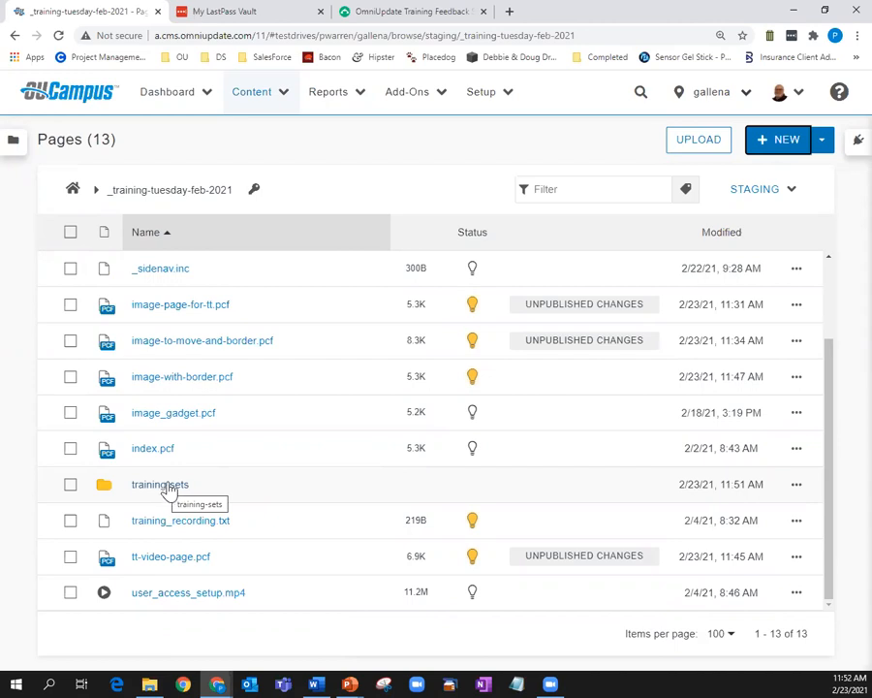
{"action": "left_click", "coordinate": [797, 487]}
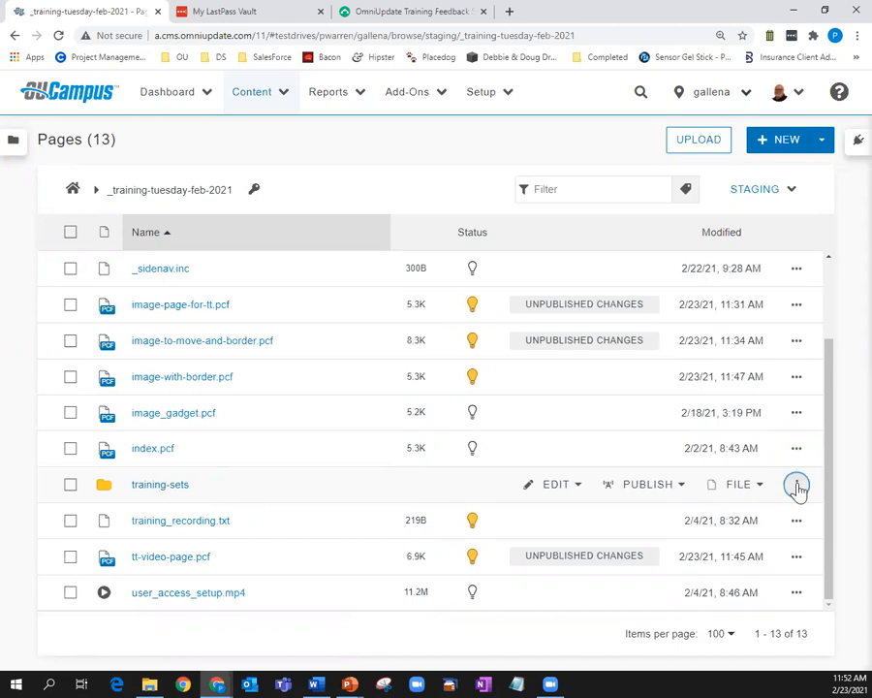
{"action": "left_click", "coordinate": [578, 492]}
{"action": "left_click", "coordinate": [567, 524]}
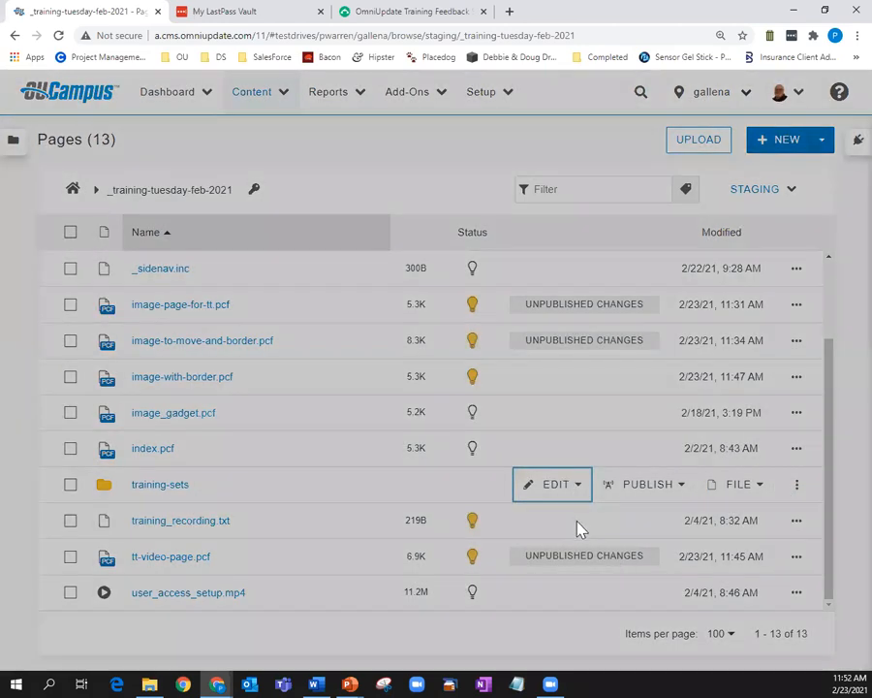
{"action": "scroll", "coordinate": [376, 486], "scroll_direction": "down", "scroll_amount": 3}
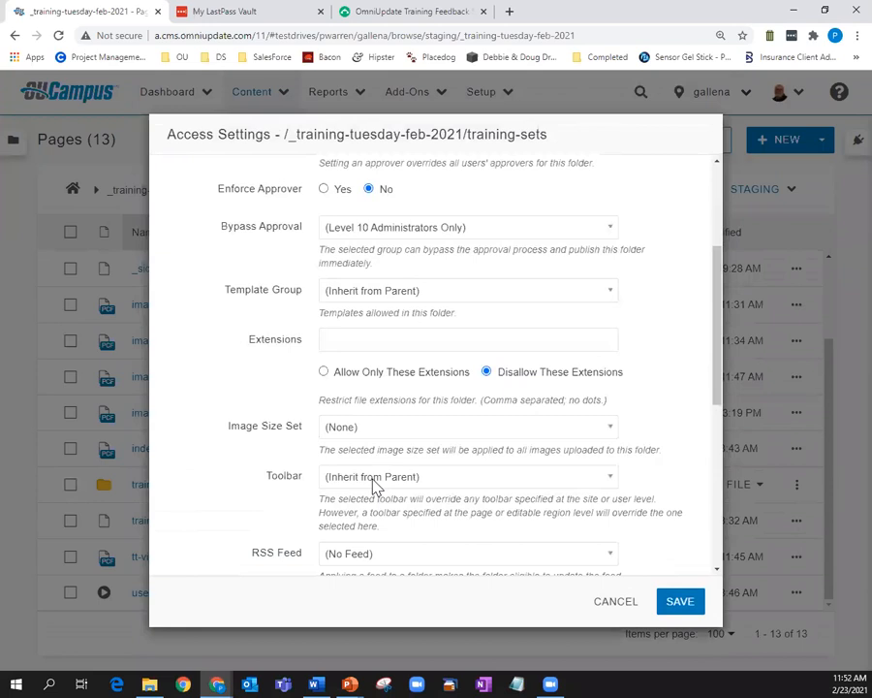
{"action": "scroll", "coordinate": [293, 444], "scroll_direction": "down", "scroll_amount": 2}
{"action": "scroll", "coordinate": [292, 442], "scroll_direction": "up", "scroll_amount": 3}
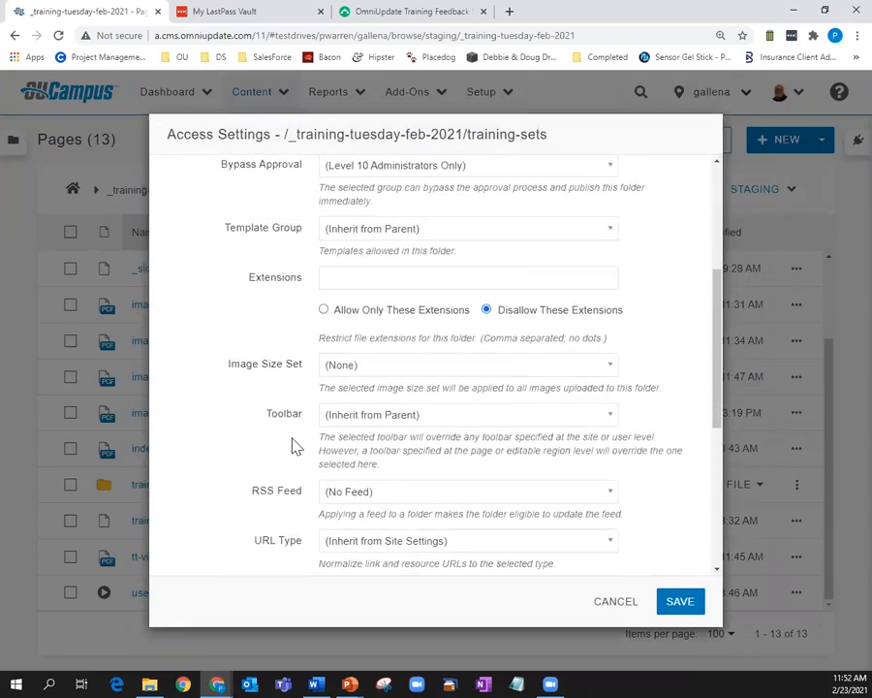
{"action": "left_click_drag", "start_coordinate": [223, 370], "coordinate": [308, 370]}
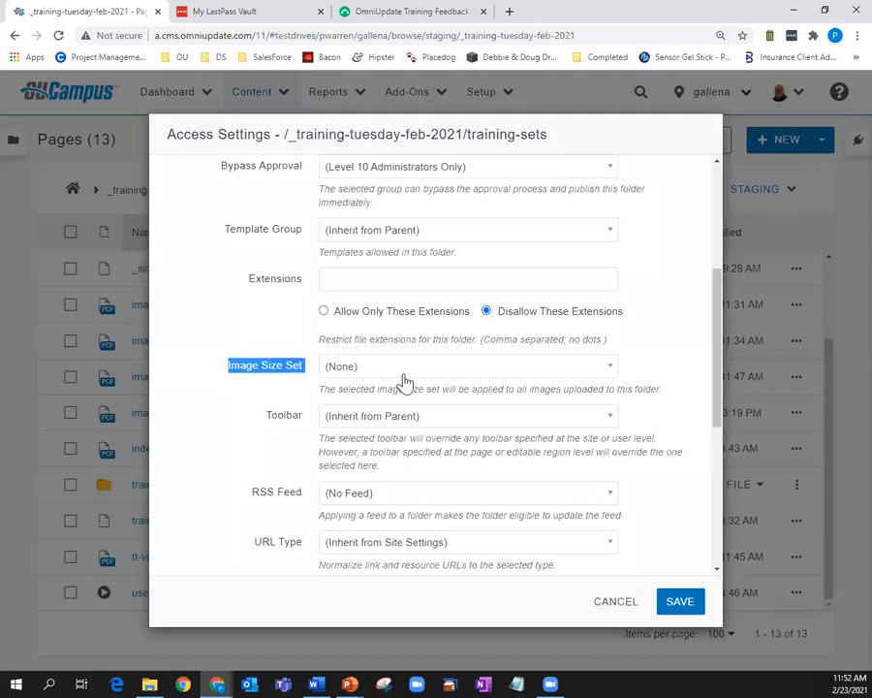
{"action": "left_click", "coordinate": [609, 371]}
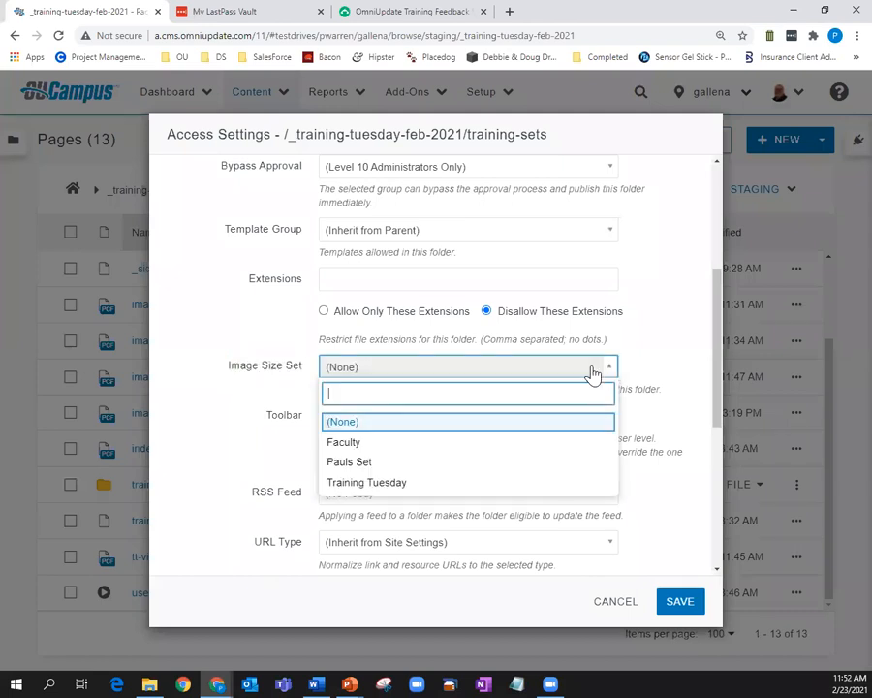
{"action": "left_click", "coordinate": [398, 489]}
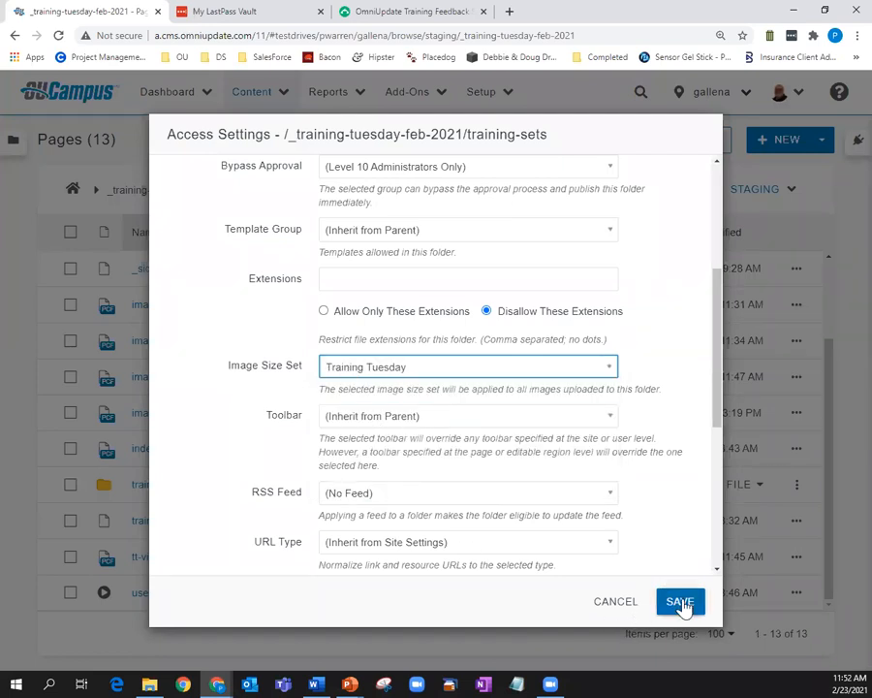
Apply selected settings to the folder and all enclosed files and folders, include Image Size Set as Training Tuesday, and save the access settings
{"action": "scroll", "coordinate": [378, 325], "scroll_direction": "up", "scroll_amount": 3}
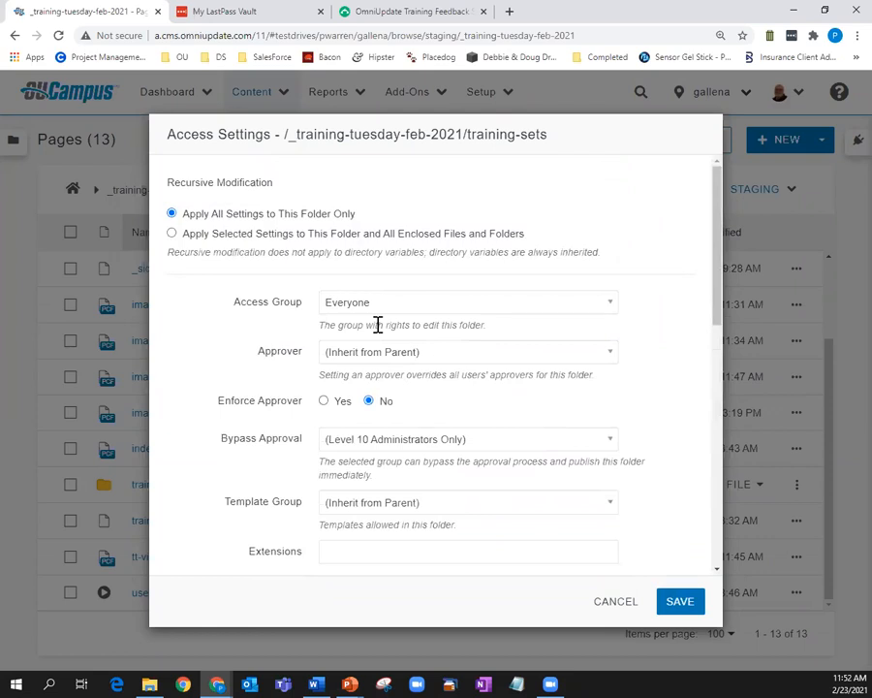
{"action": "left_click", "coordinate": [171, 234]}
{"action": "scroll", "coordinate": [424, 448], "scroll_direction": "down", "scroll_amount": 3}
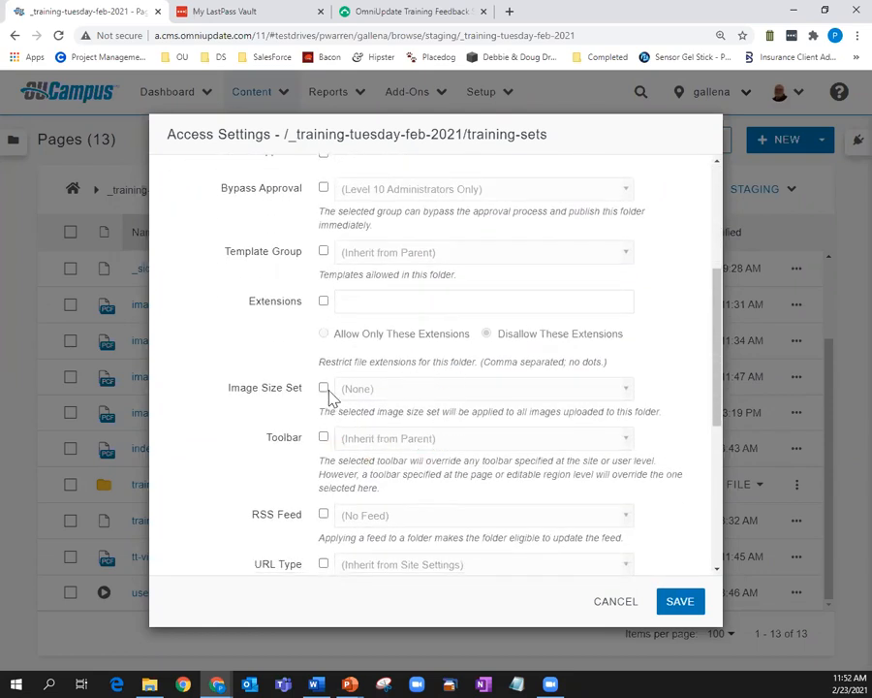
{"action": "left_click", "coordinate": [324, 389]}
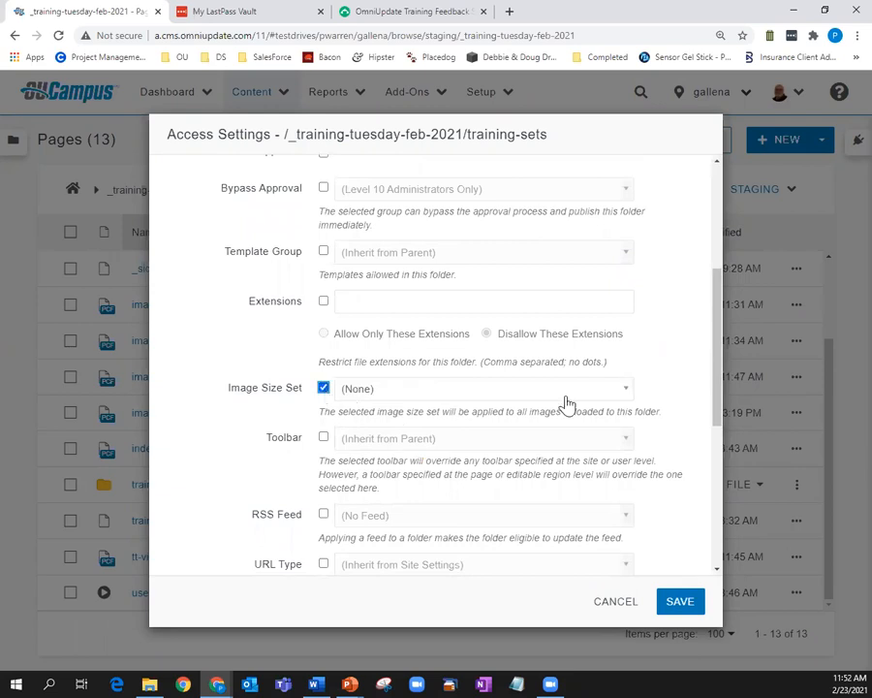
{"action": "left_click", "coordinate": [627, 394]}
{"action": "left_click", "coordinate": [378, 505]}
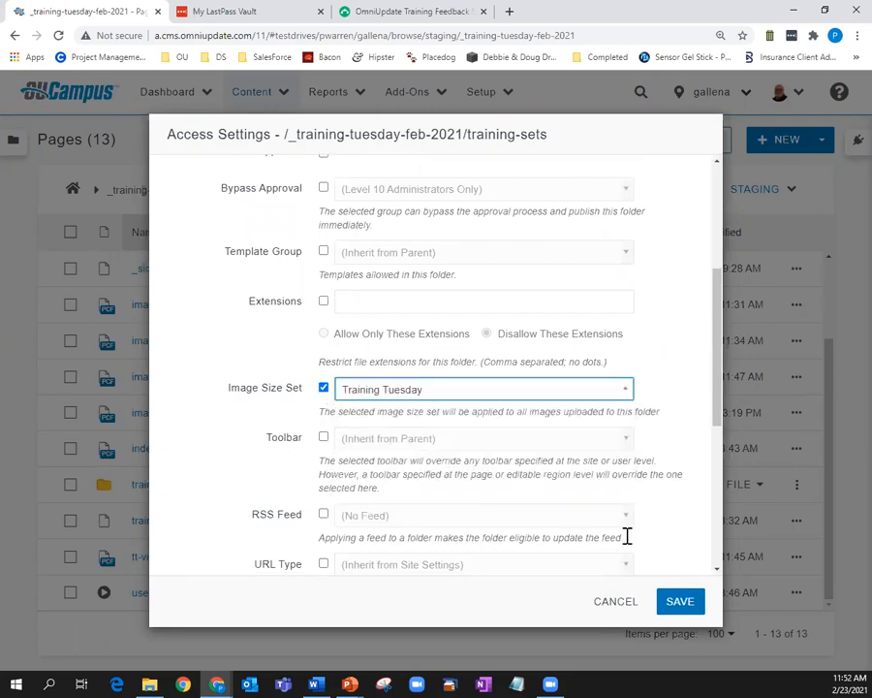
{"action": "left_click", "coordinate": [679, 603]}
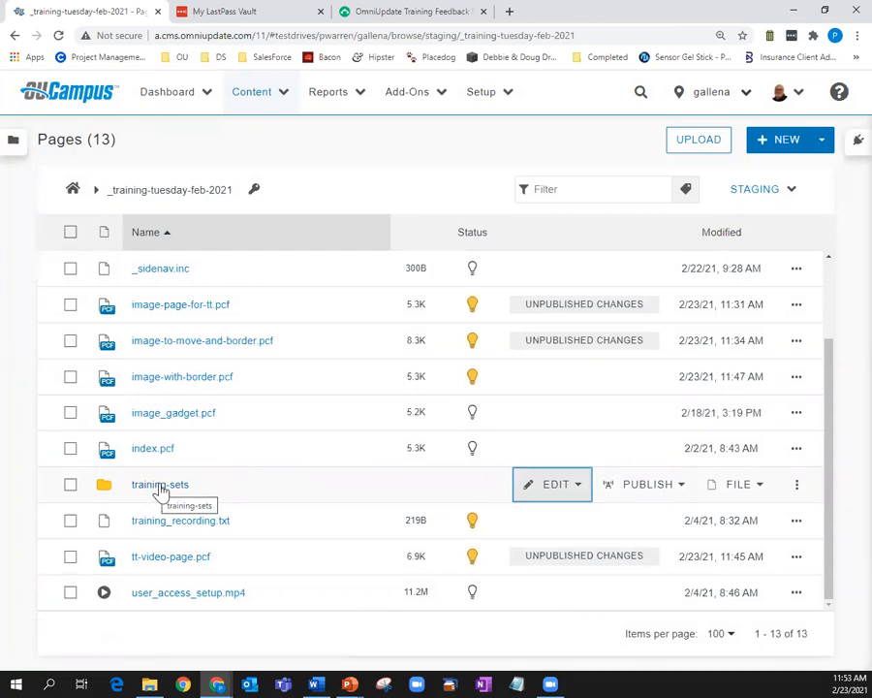
Upload the Demo Images picture for_image_size_sets.jpg into the training-sets folder
{"action": "left_click", "coordinate": [160, 485]}
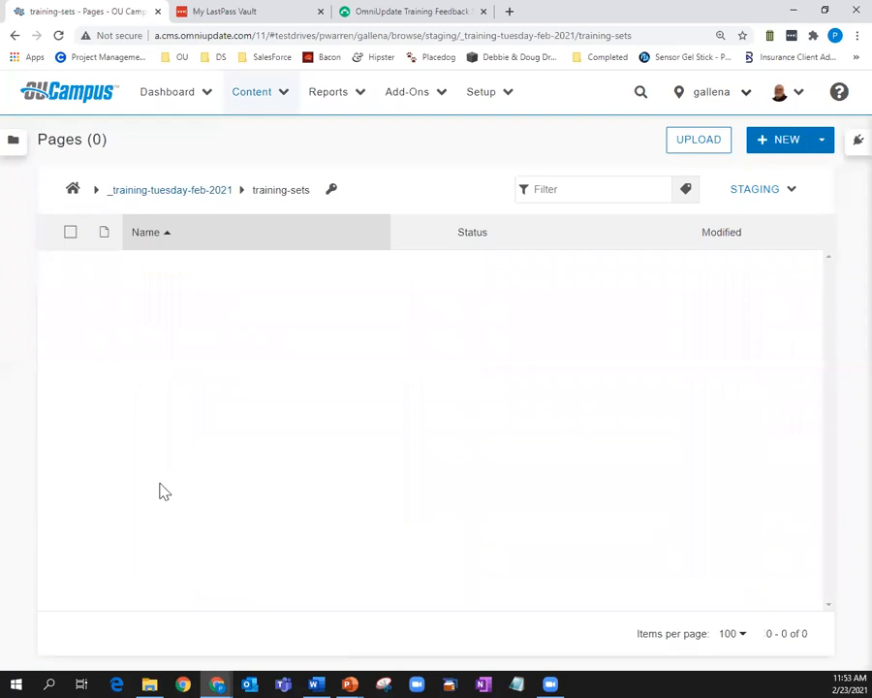
{"action": "left_click", "coordinate": [700, 141]}
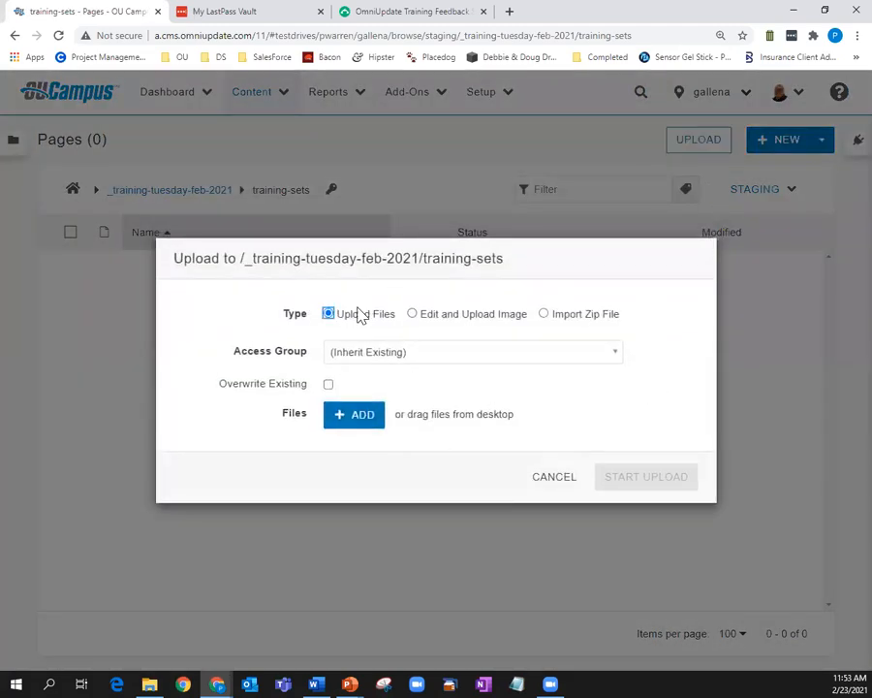
{"action": "left_click", "coordinate": [356, 419]}
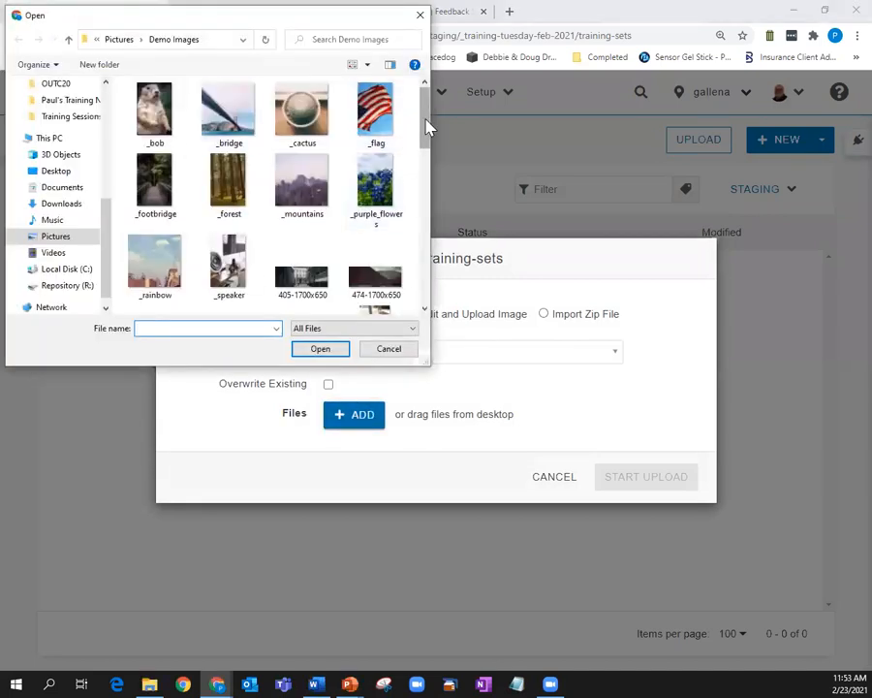
{"action": "left_click_drag", "start_coordinate": [428, 126], "coordinate": [425, 219]}
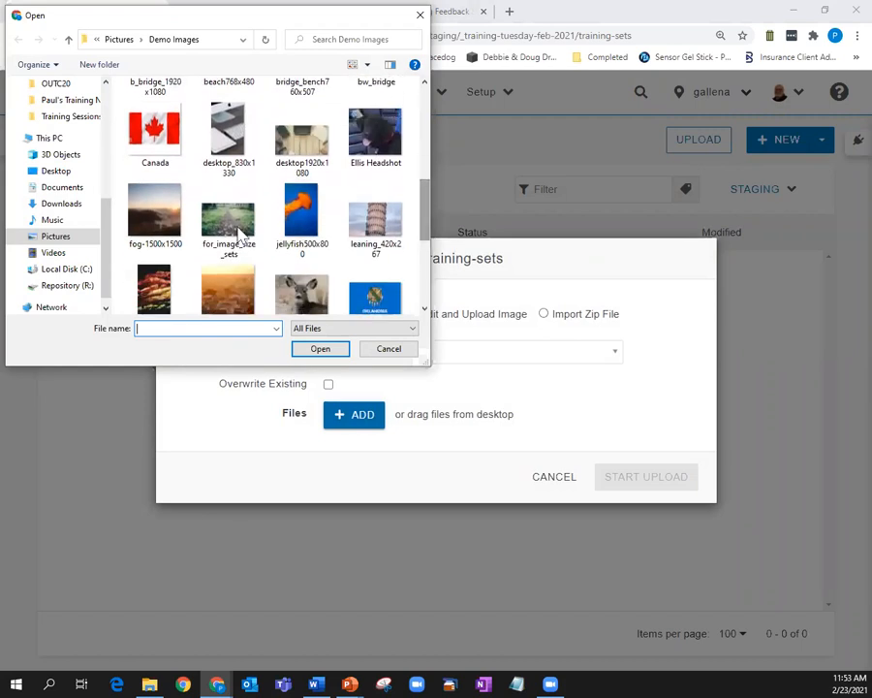
{"action": "left_click", "coordinate": [225, 230]}
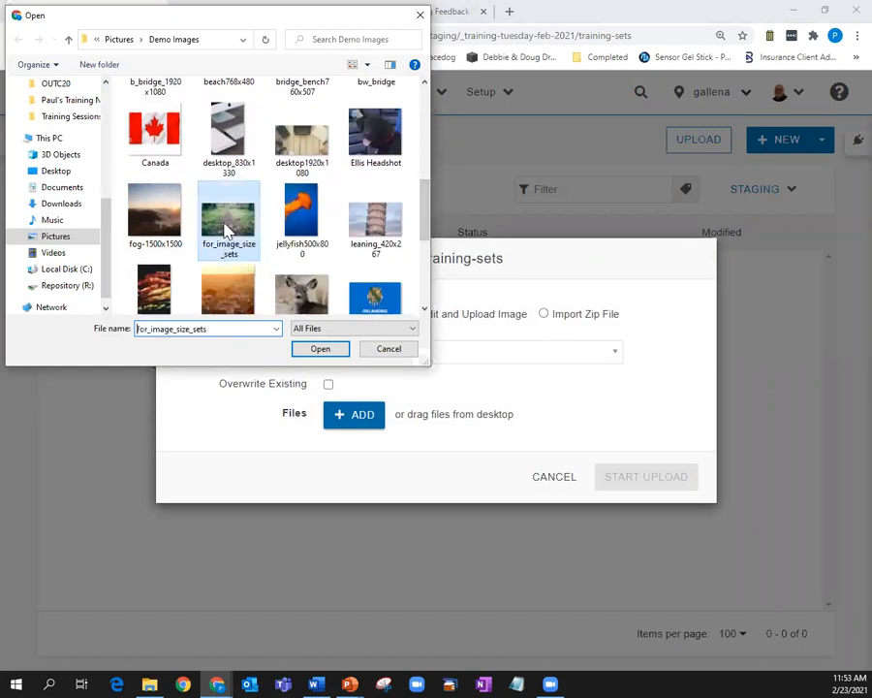
{"action": "left_click", "coordinate": [320, 351]}
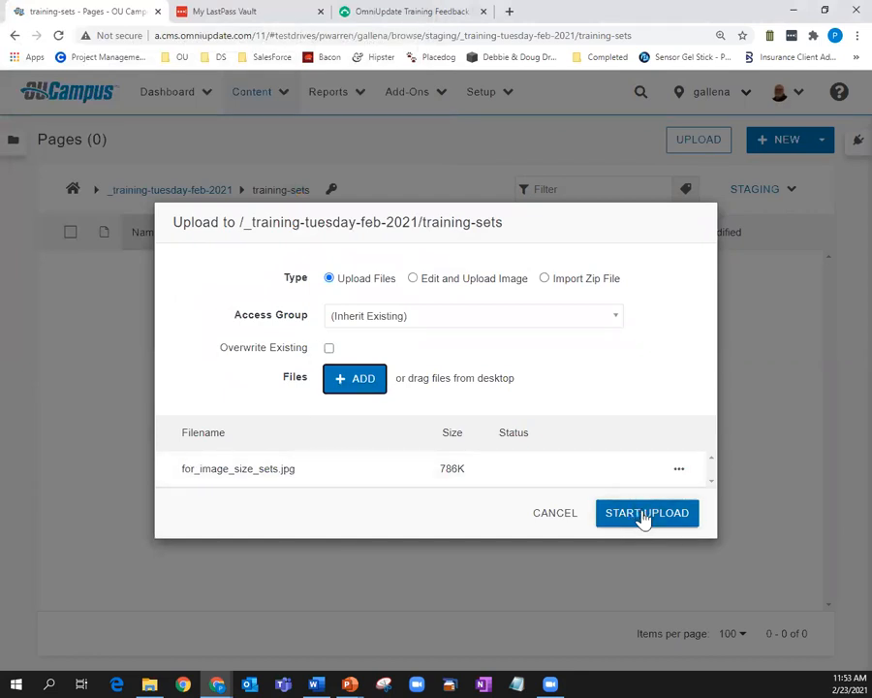
{"action": "left_click", "coordinate": [642, 516]}
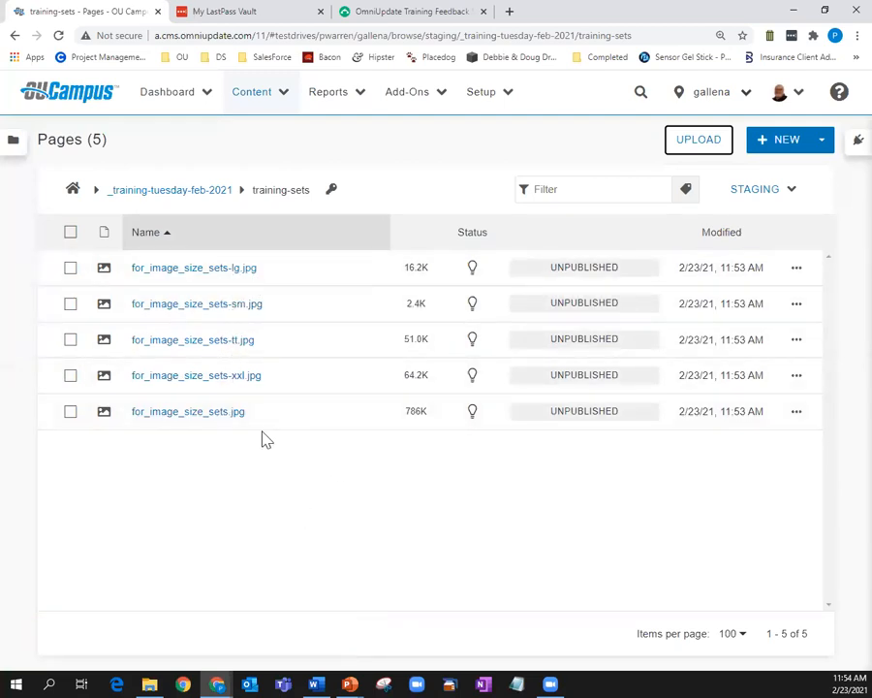
View the original for_image_size_sets.jpg at full size in the image editor, then leave without saving
{"action": "left_click", "coordinate": [207, 417]}
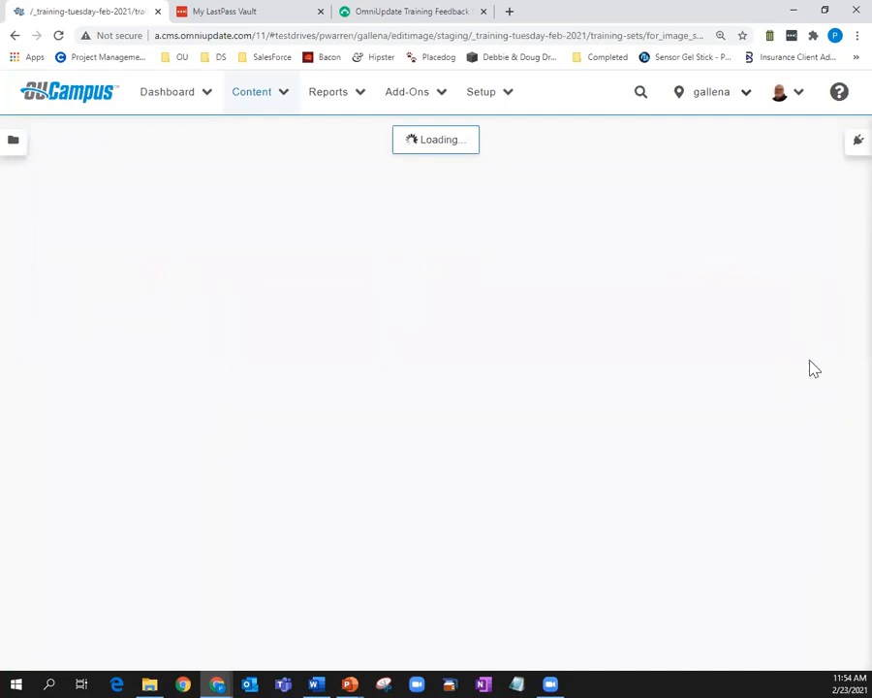
{"action": "scroll", "coordinate": [813, 318], "scroll_direction": "down", "scroll_amount": 8}
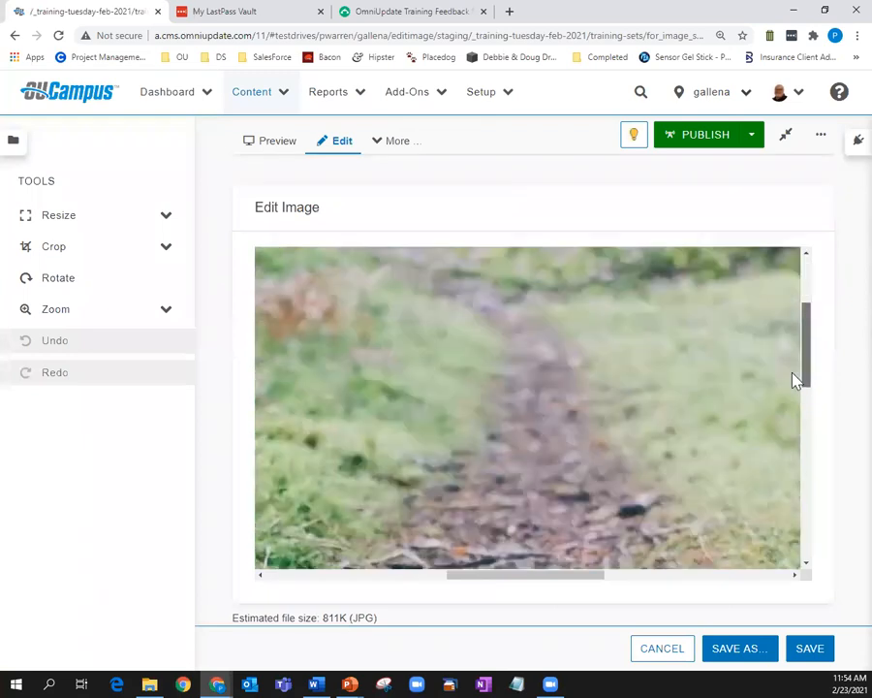
{"action": "mouse_move", "coordinate": [582, 586]}
{"action": "left_mouse_down"}
{"action": "mouse_move", "coordinate": [520, 589]}
{"action": "mouse_move", "coordinate": [574, 586]}
{"action": "left_mouse_up"}
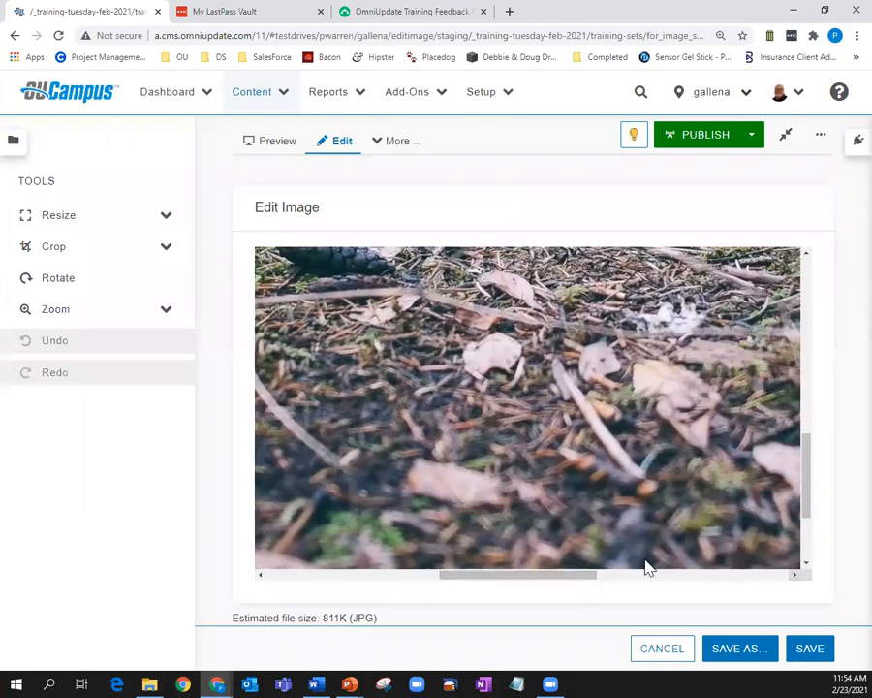
{"action": "left_click", "coordinate": [660, 650]}
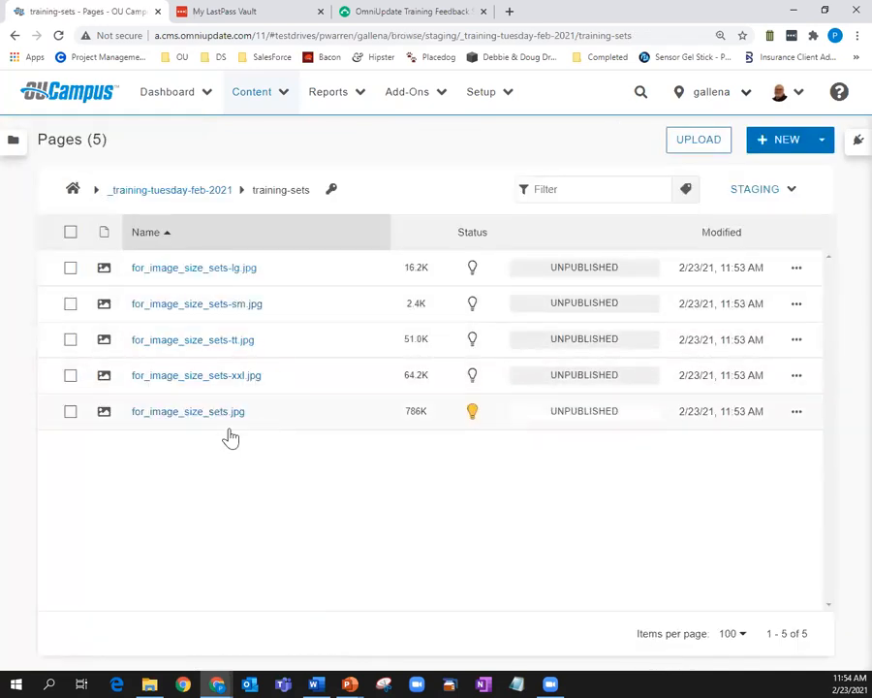
View the small and large versions, for_image_size_sets-sm.jpg and for_image_size_sets-lg.jpg, in the image editor, leaving each without saving
{"action": "left_click", "coordinate": [237, 304]}
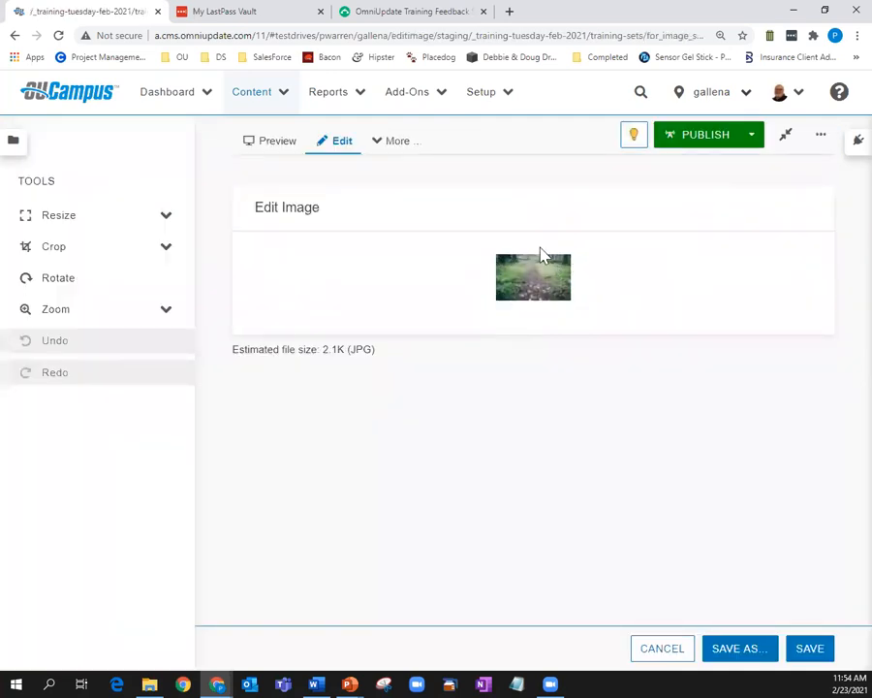
{"action": "left_click", "coordinate": [15, 35]}
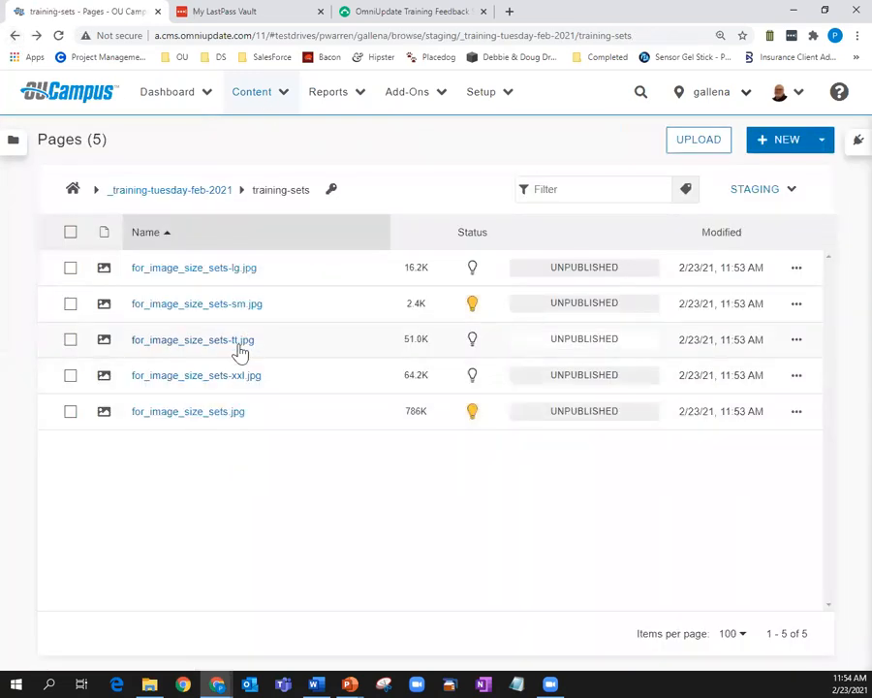
{"action": "left_click", "coordinate": [249, 270]}
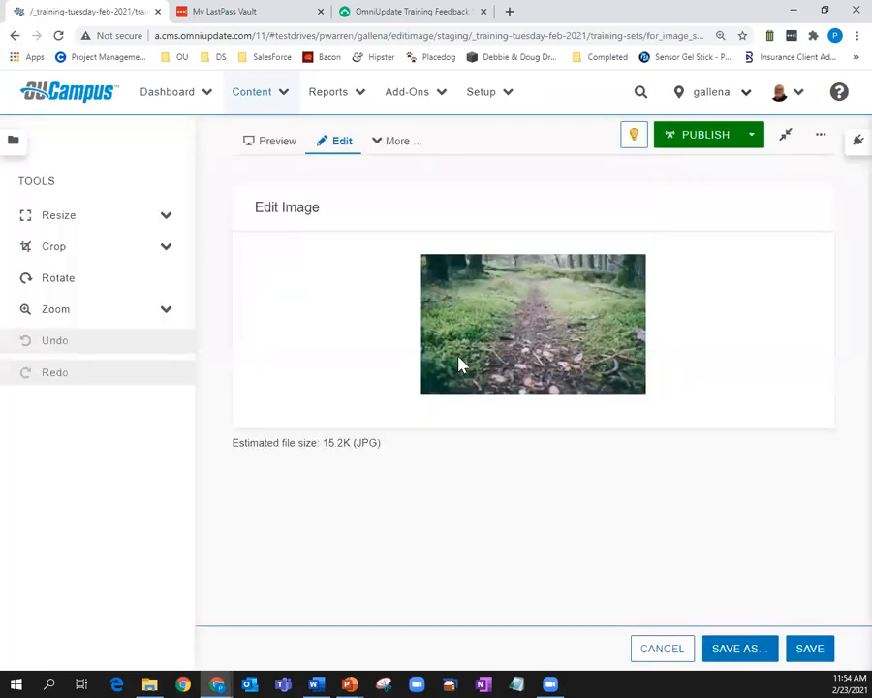
{"action": "left_click", "coordinate": [17, 35]}
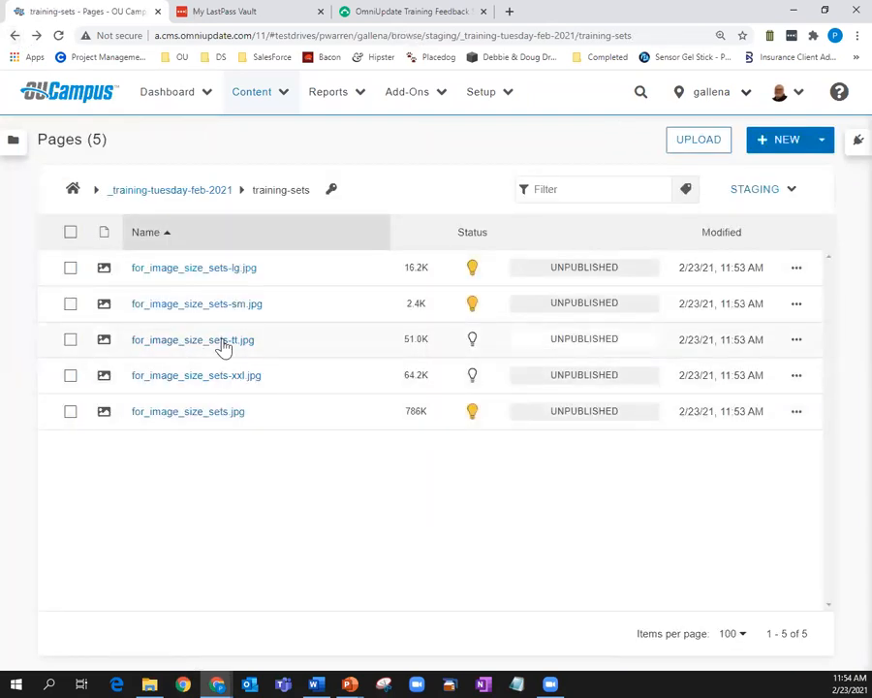
View for_image_size_sets-tt.jpg and for_image_size_sets-xxl.jpg in the image editor to compare their cropping and size, cancelling out of each
{"action": "left_click", "coordinate": [223, 341]}
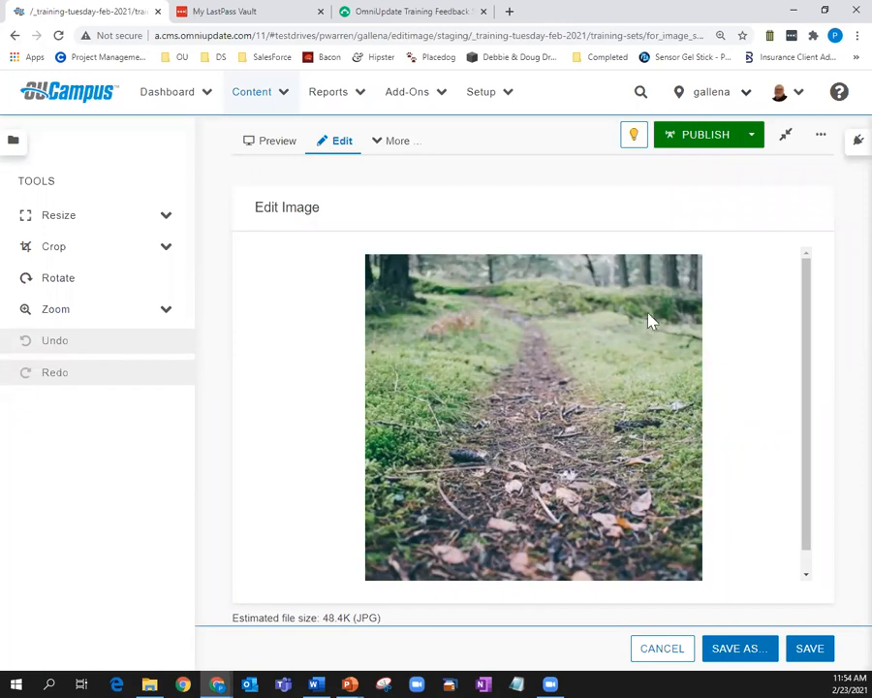
{"action": "left_click", "coordinate": [658, 648]}
{"action": "left_click", "coordinate": [232, 376]}
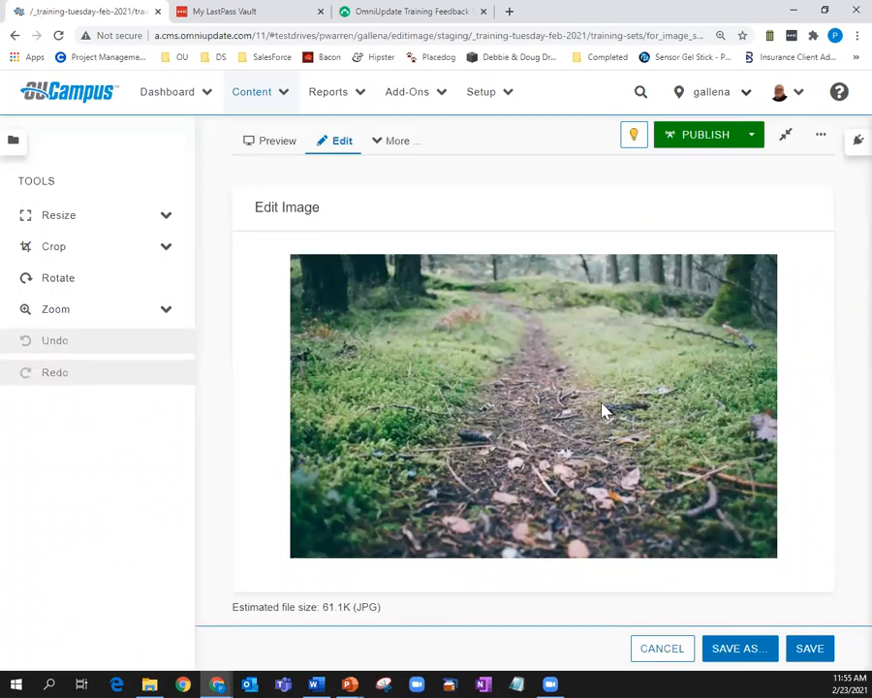
{"action": "left_click", "coordinate": [667, 648]}
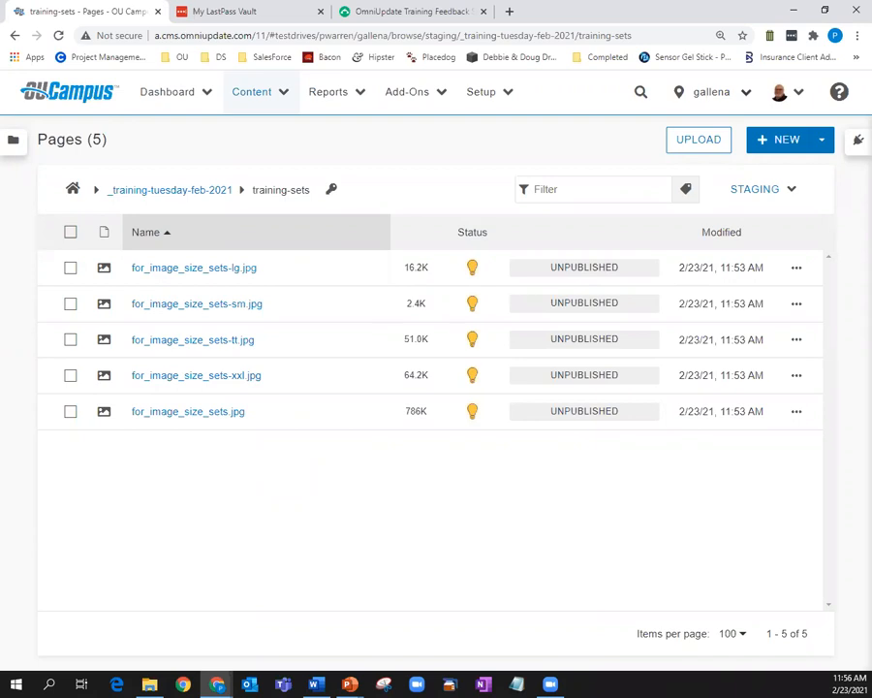
Switch to the PowerPoint slideshow and advance past the original versus cropped image sizes slide to the Next Training Tuesday slide
{"action": "key", "text": "alt+Tab"}
{"action": "left_click", "coordinate": [301, 542]}
{"action": "left_click", "coordinate": [300, 542]}
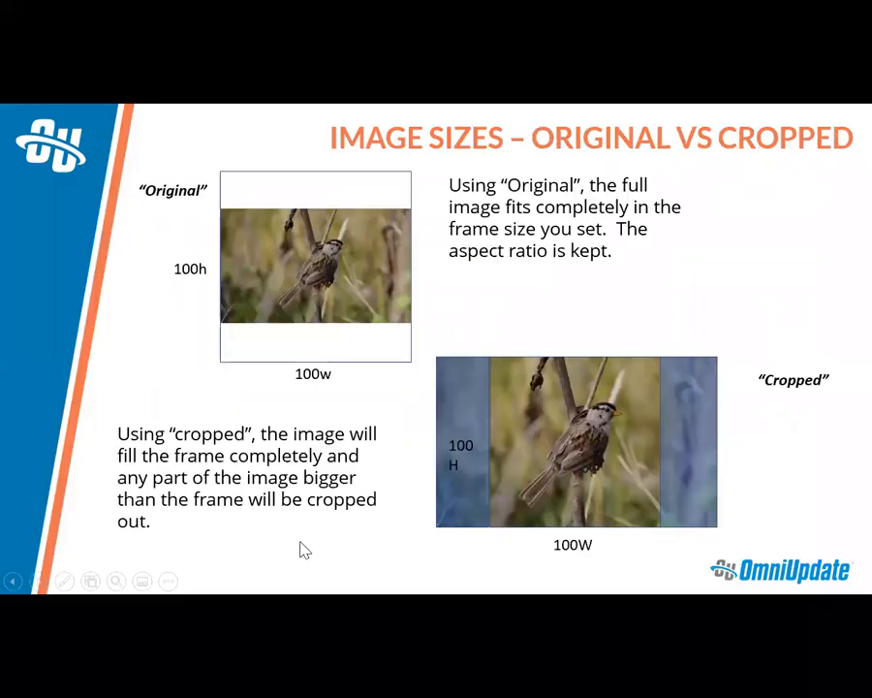
{"action": "left_click", "coordinate": [312, 534]}
{"action": "left_click", "coordinate": [312, 534]}
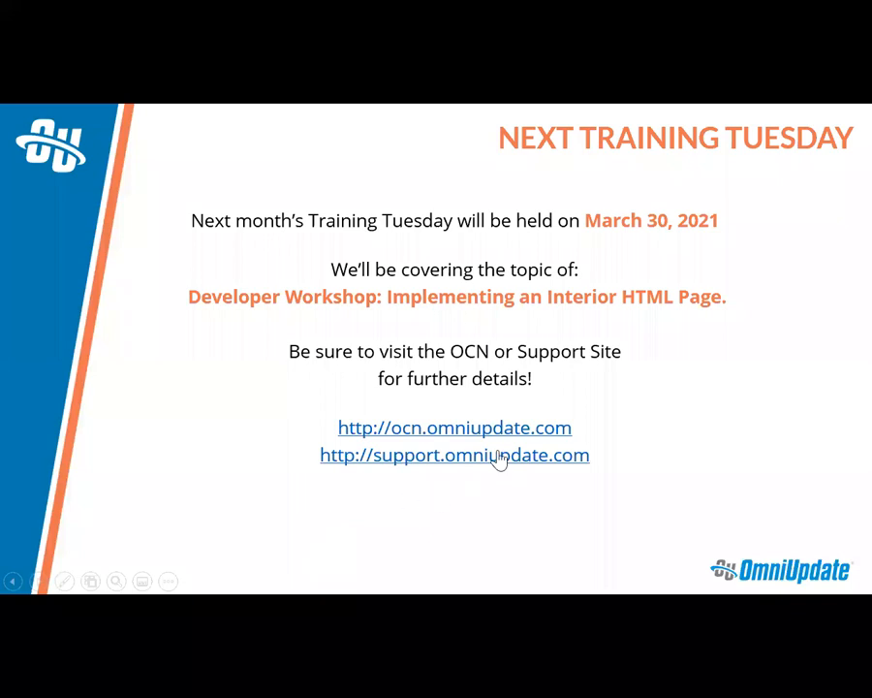